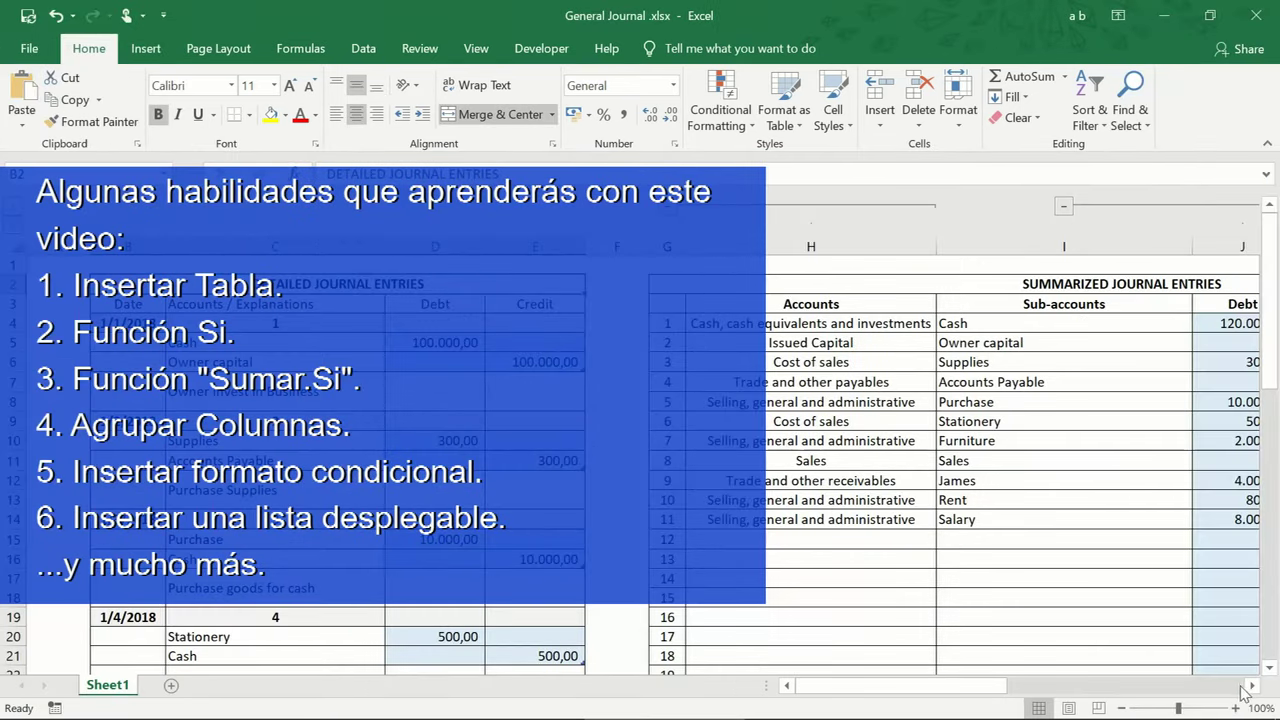
Scroll right until the summarized journal entries' Debt and Credit columns are in view
click(1252, 686)
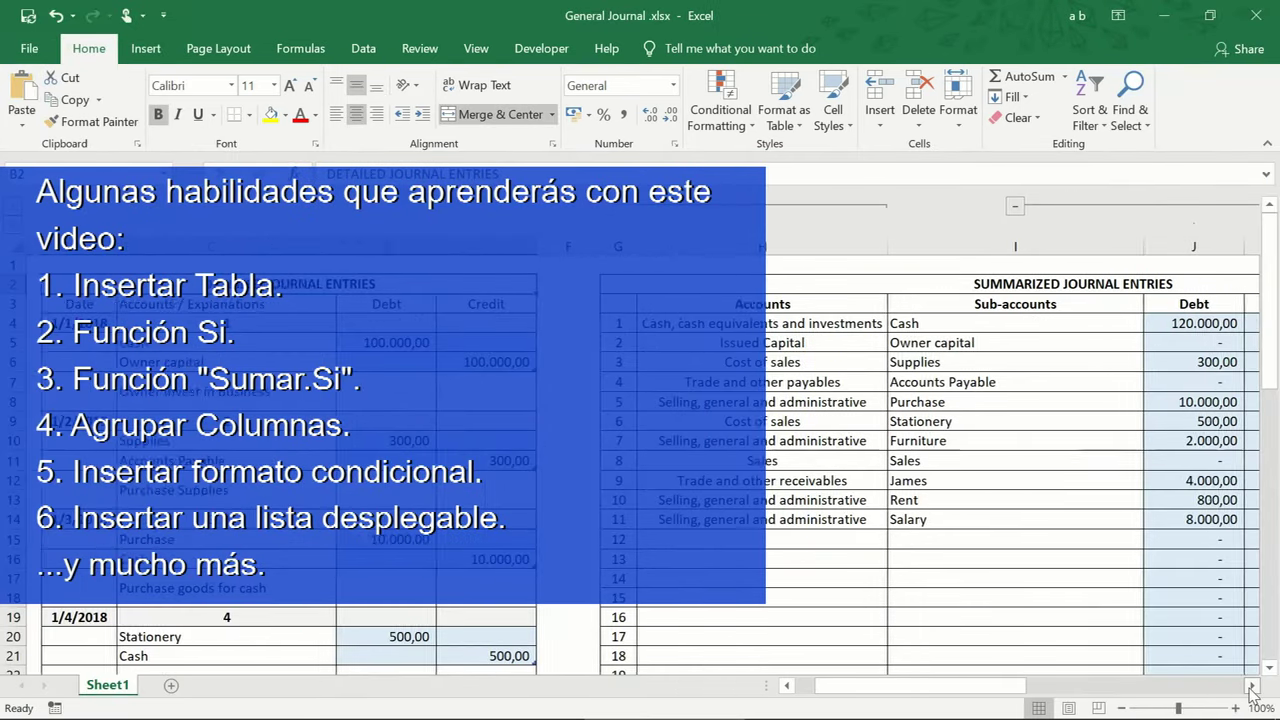
click(1252, 687)
click(1252, 687)
click(1252, 687)
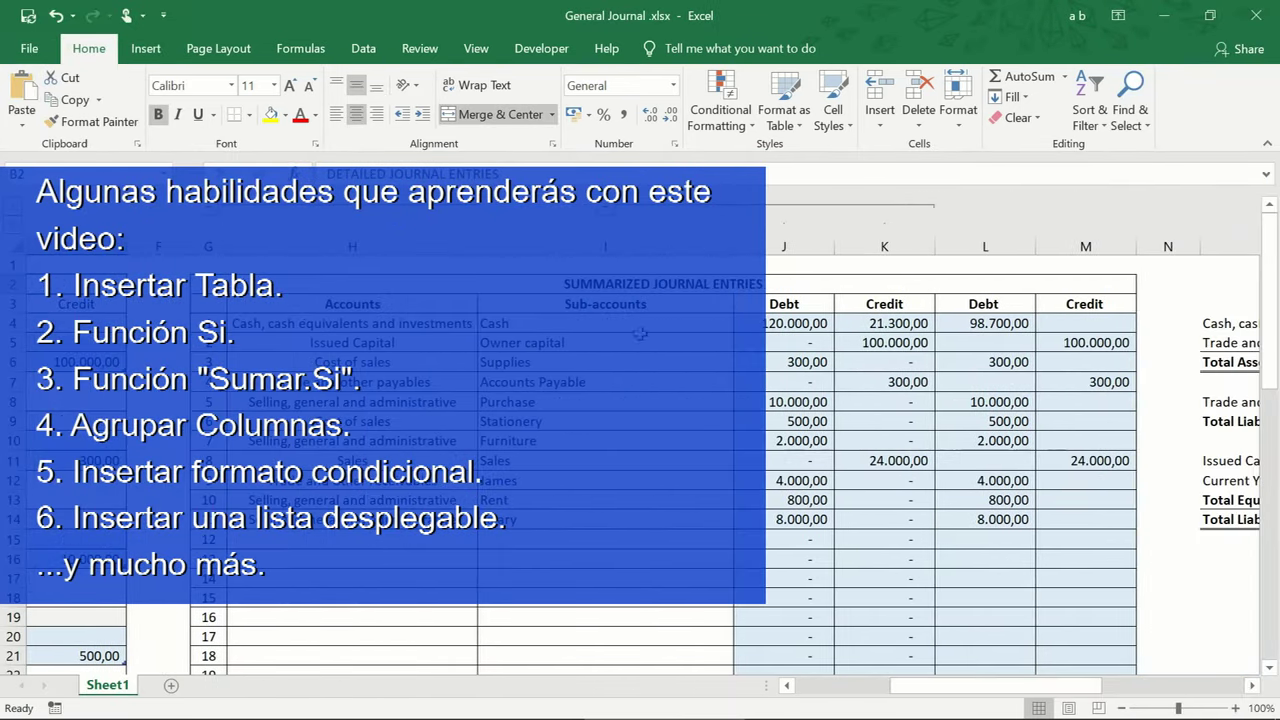
scroll(700, 450, right, 3)
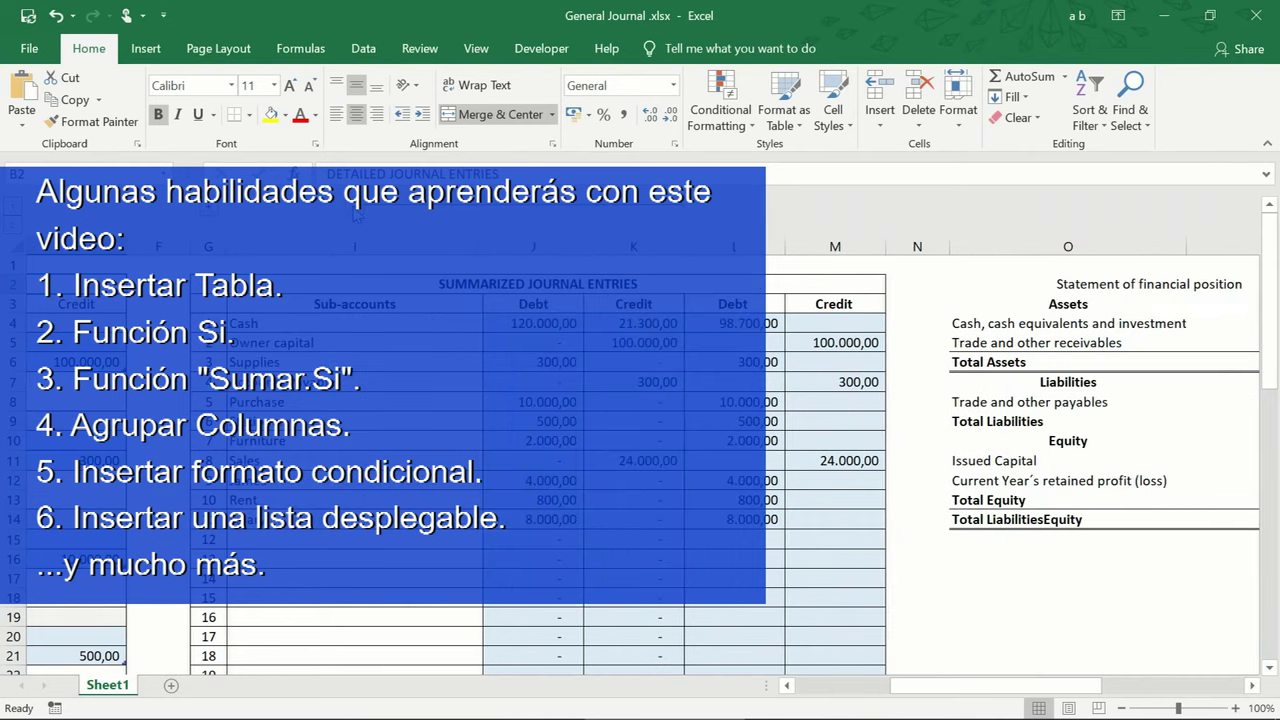
click(524, 281)
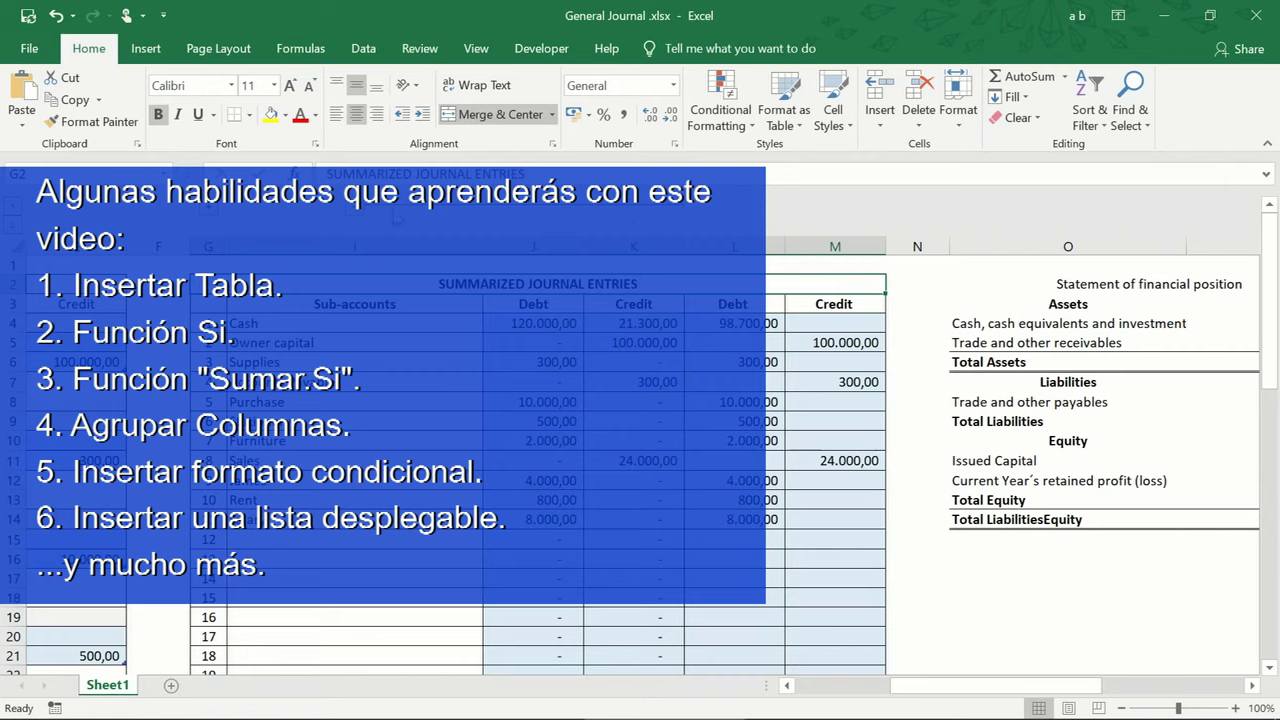
Collapse the grouped Debt and Credit columns and bring the Statement of financial position and Income Statement into view
click(835, 212)
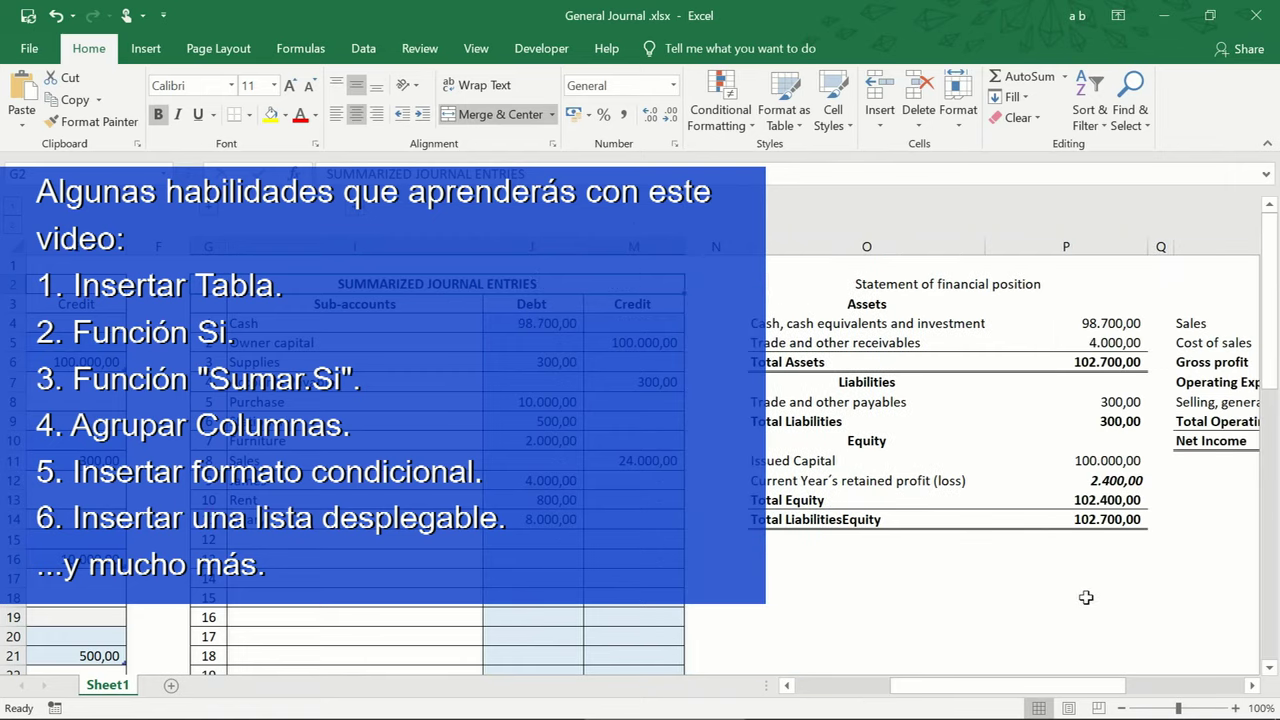
click(1256, 686)
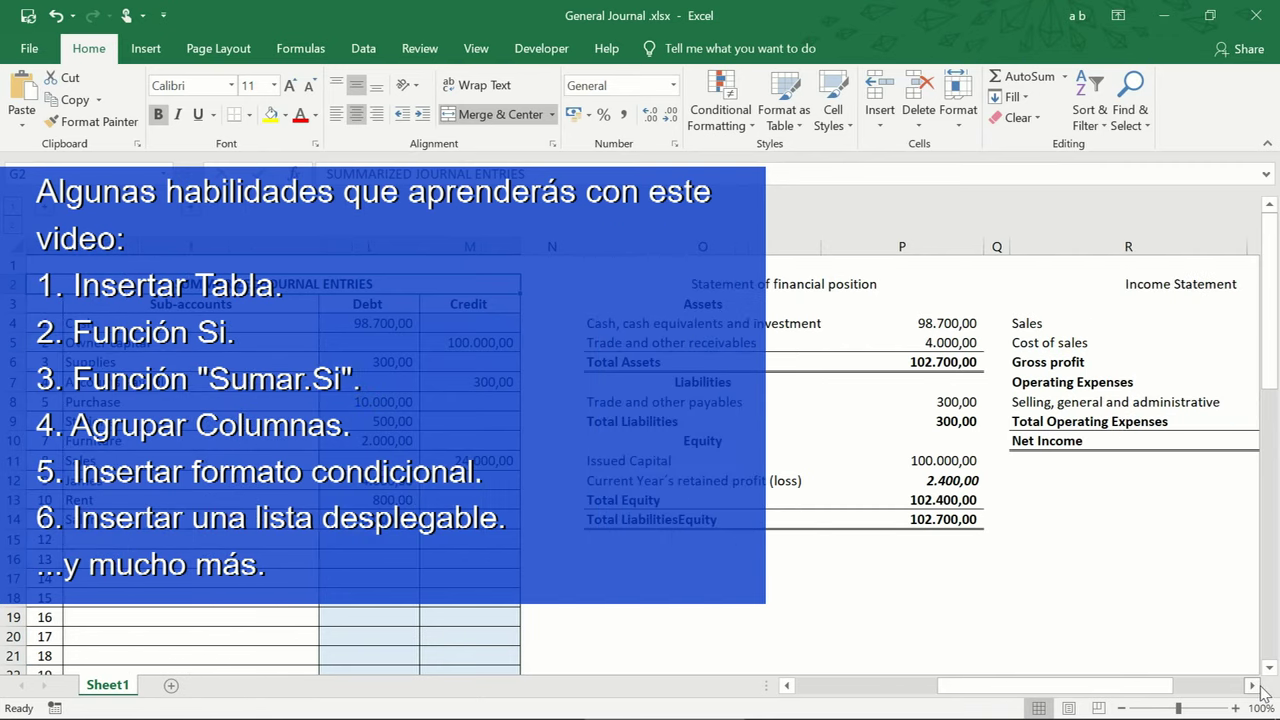
click(1256, 686)
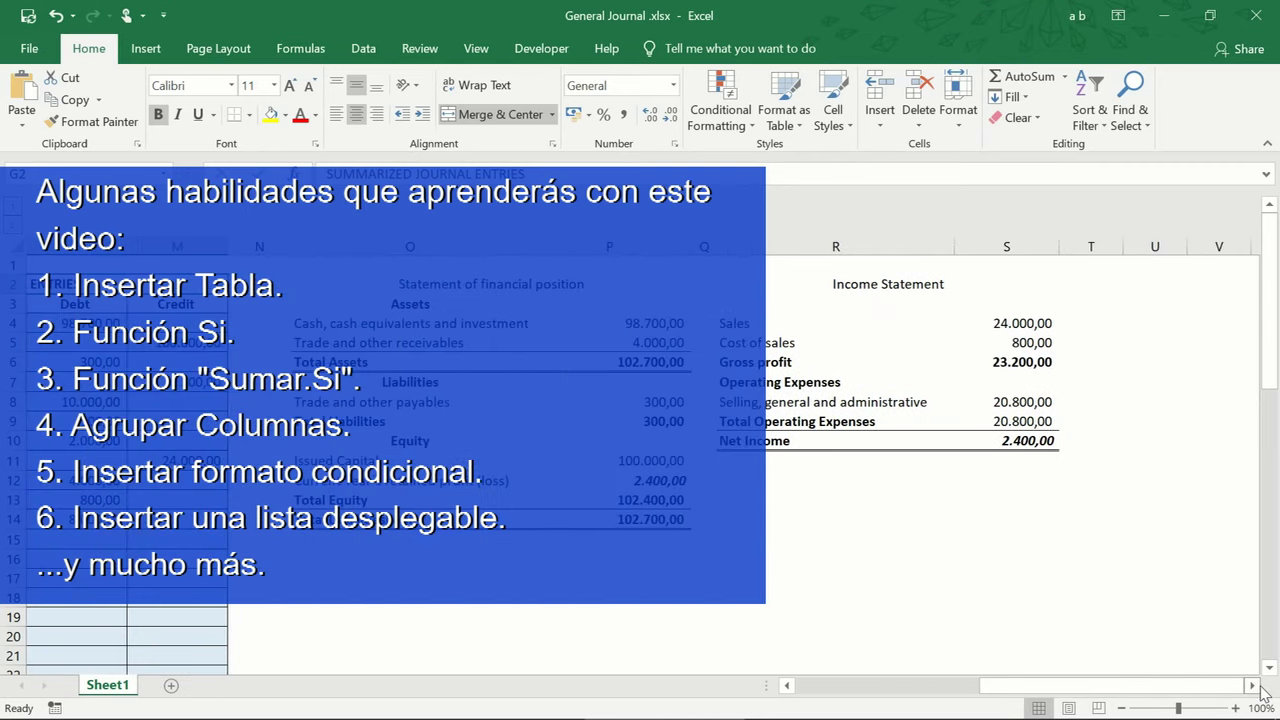
click(504, 289)
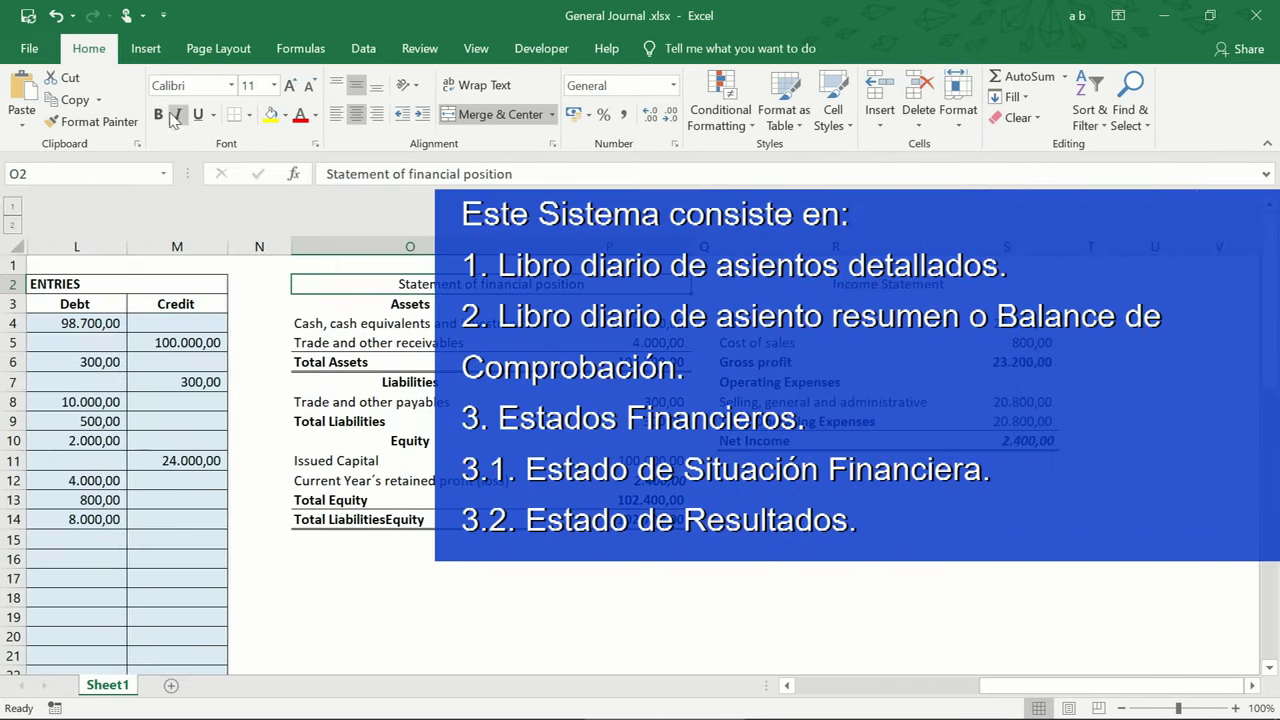
click(158, 114)
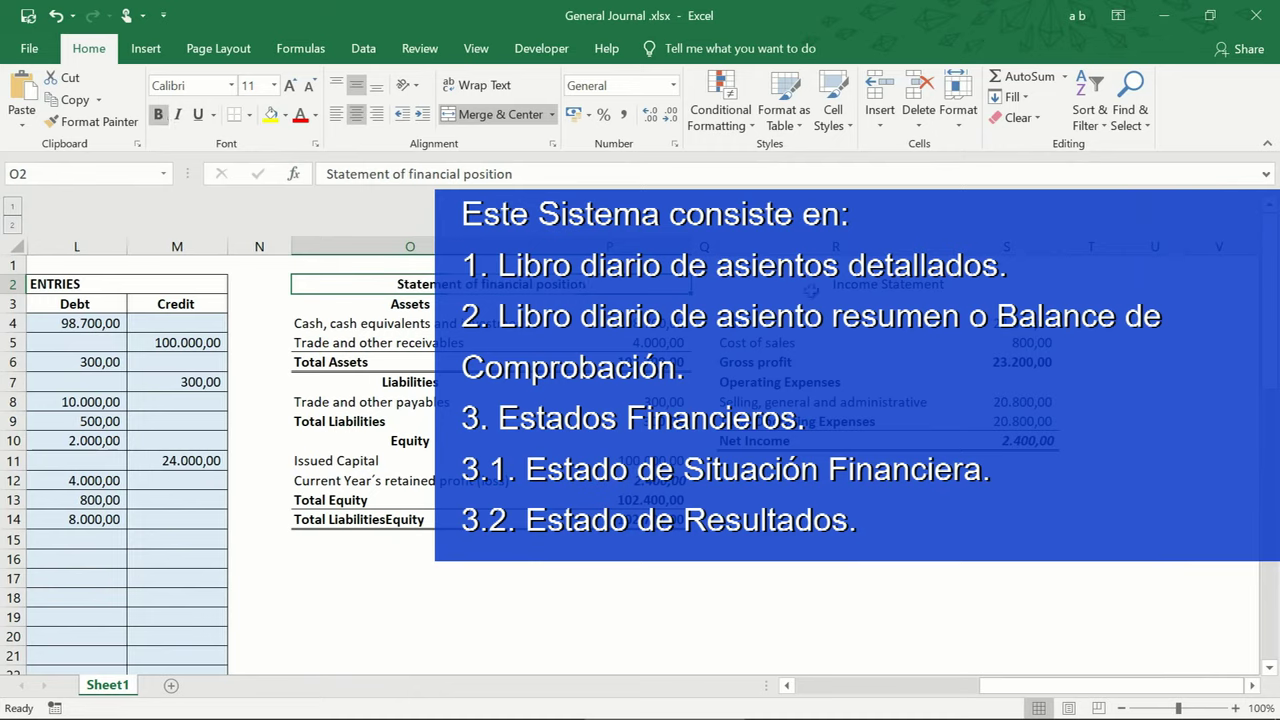
click(887, 284)
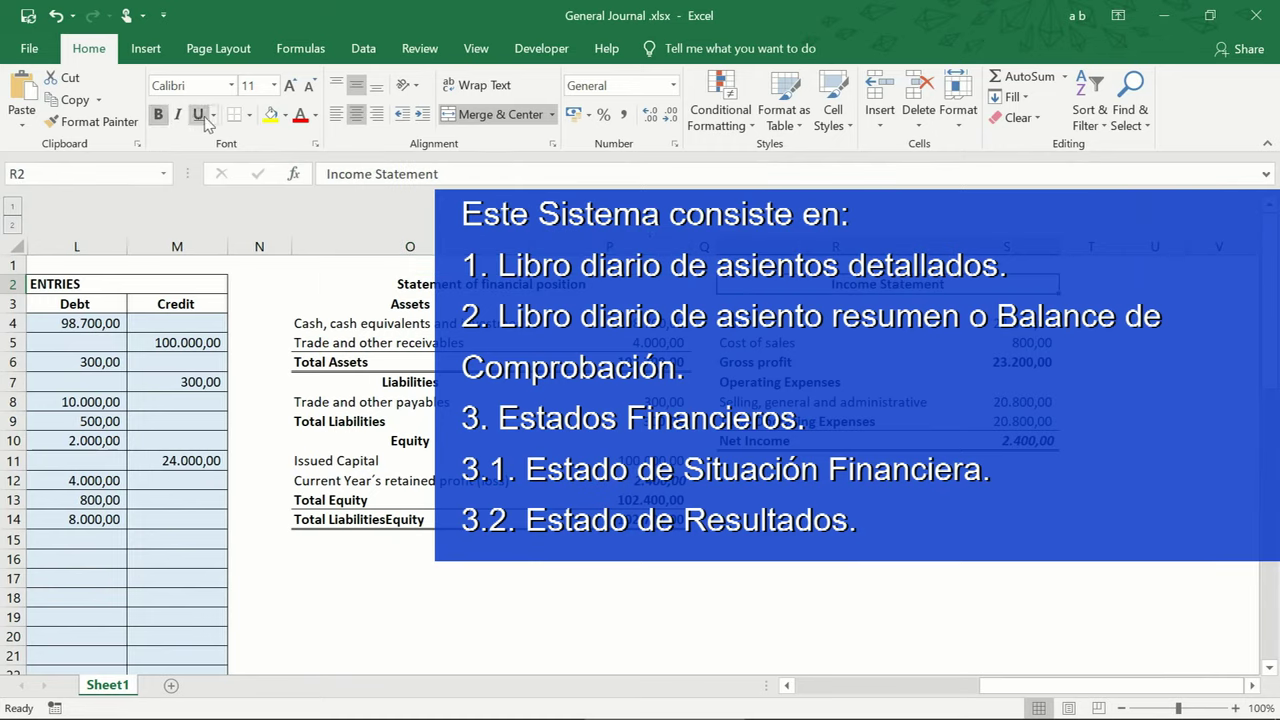
click(432, 284)
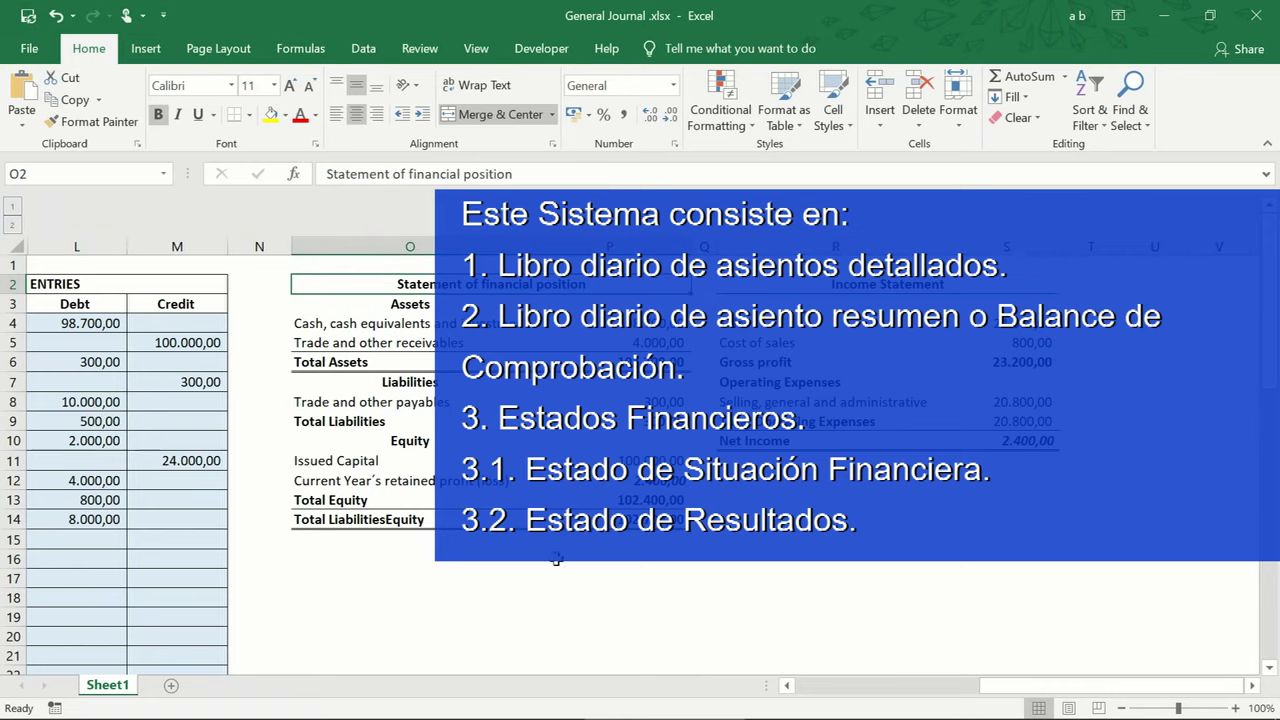
click(534, 585)
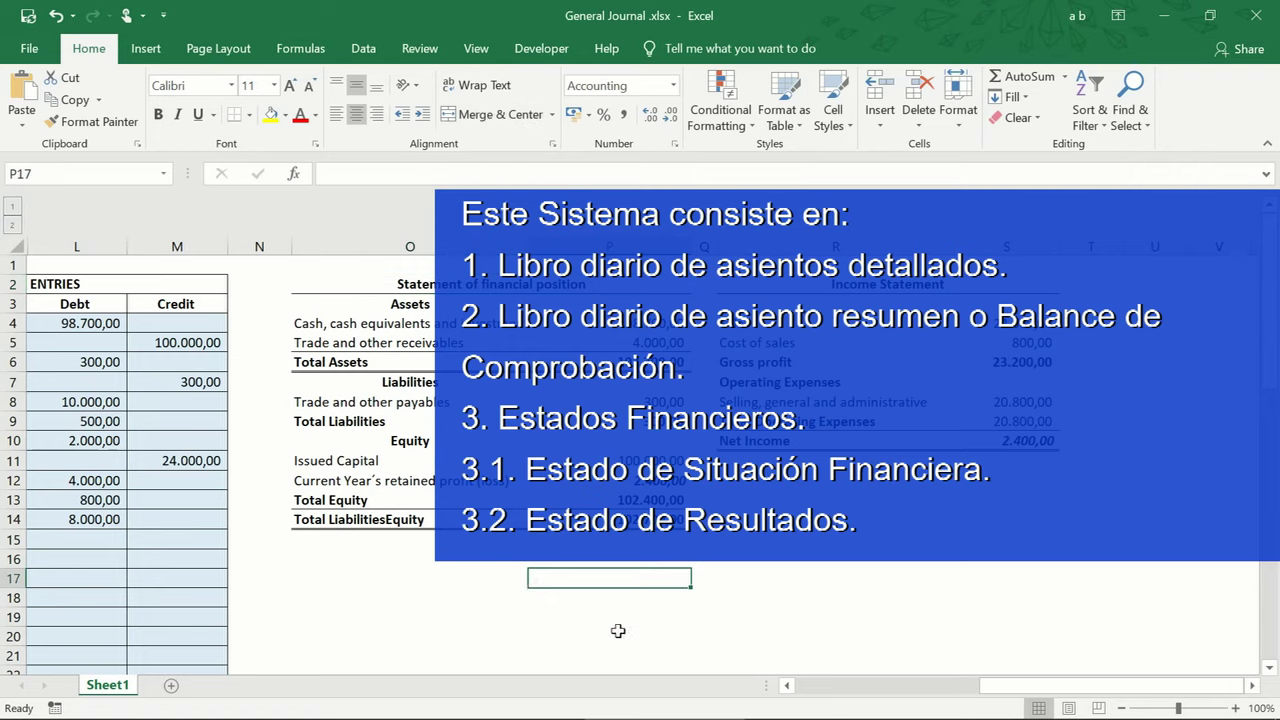
drag(999, 690, 797, 686)
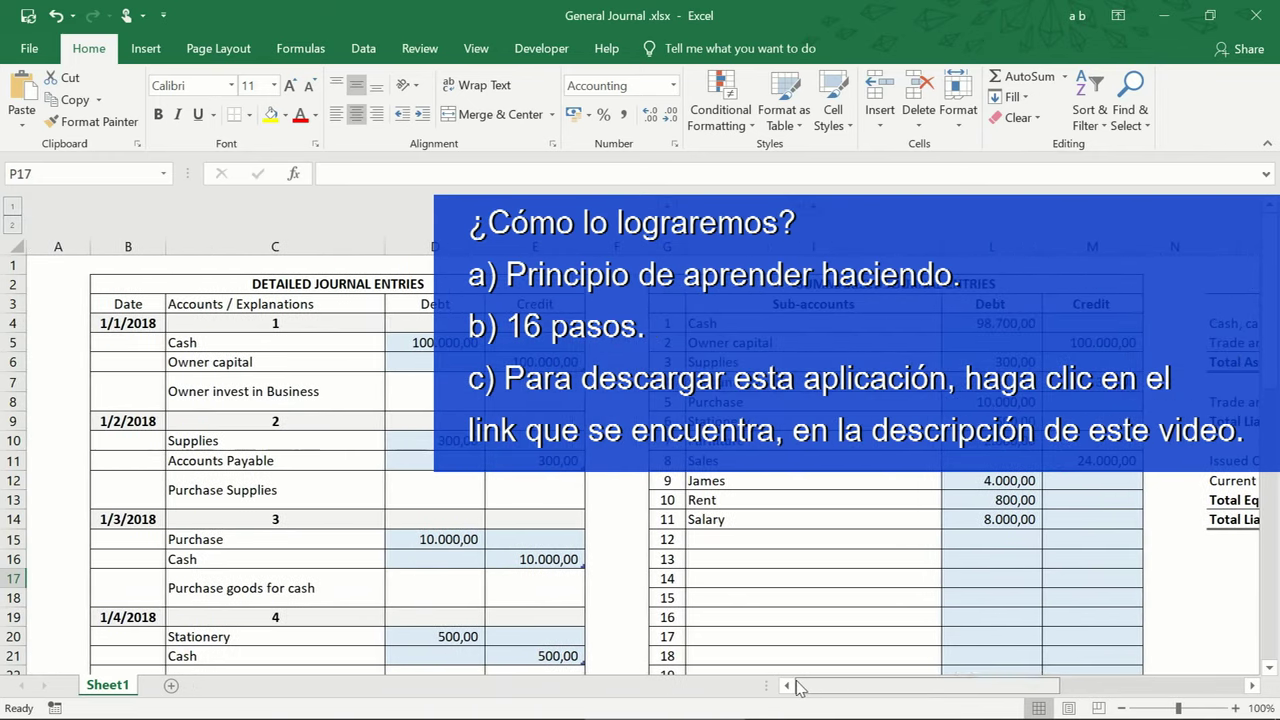
Re-expand the Debt and Credit column group, scroll to the statements, and inspect the Total Assets formula
click(813, 210)
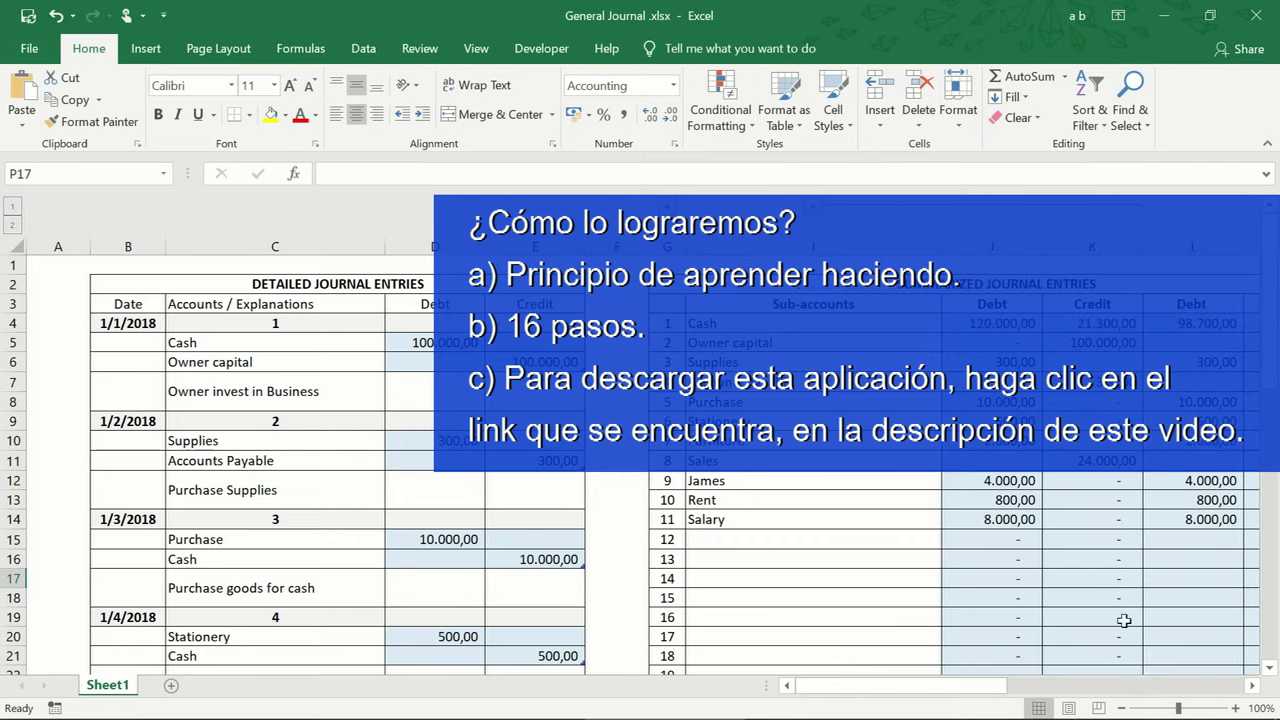
click(1251, 686)
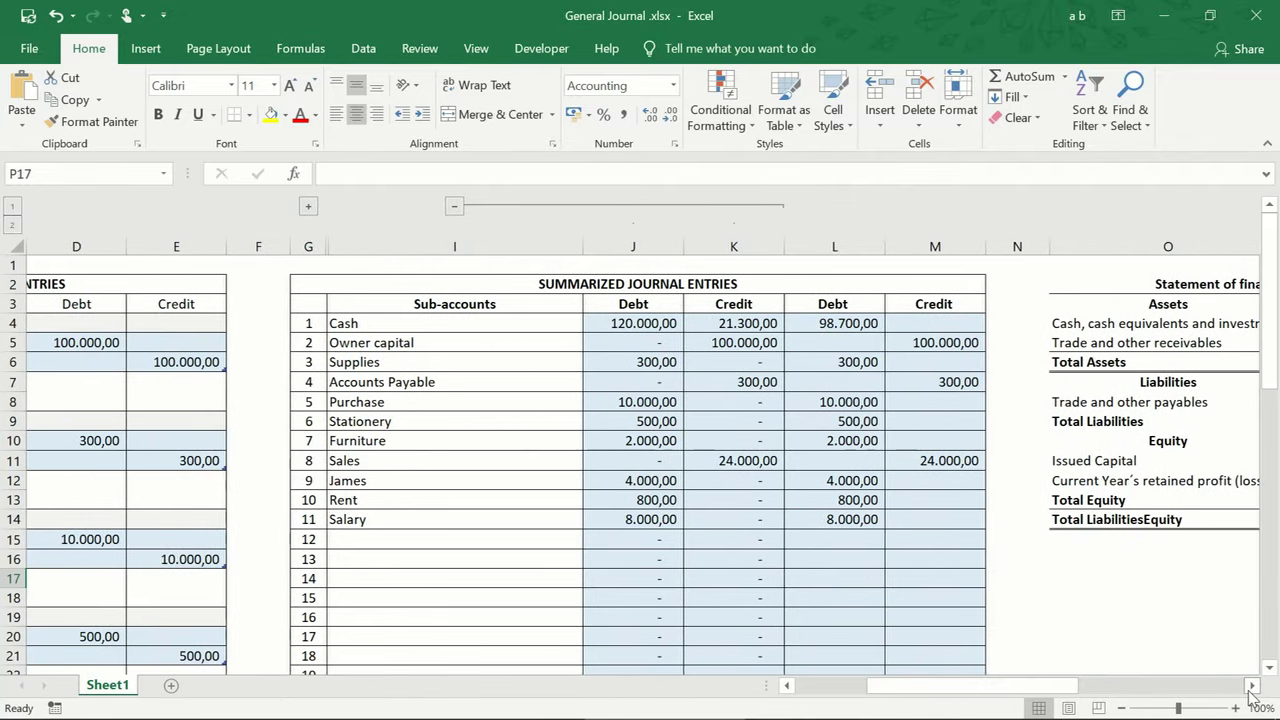
click(1251, 686)
click(1251, 686)
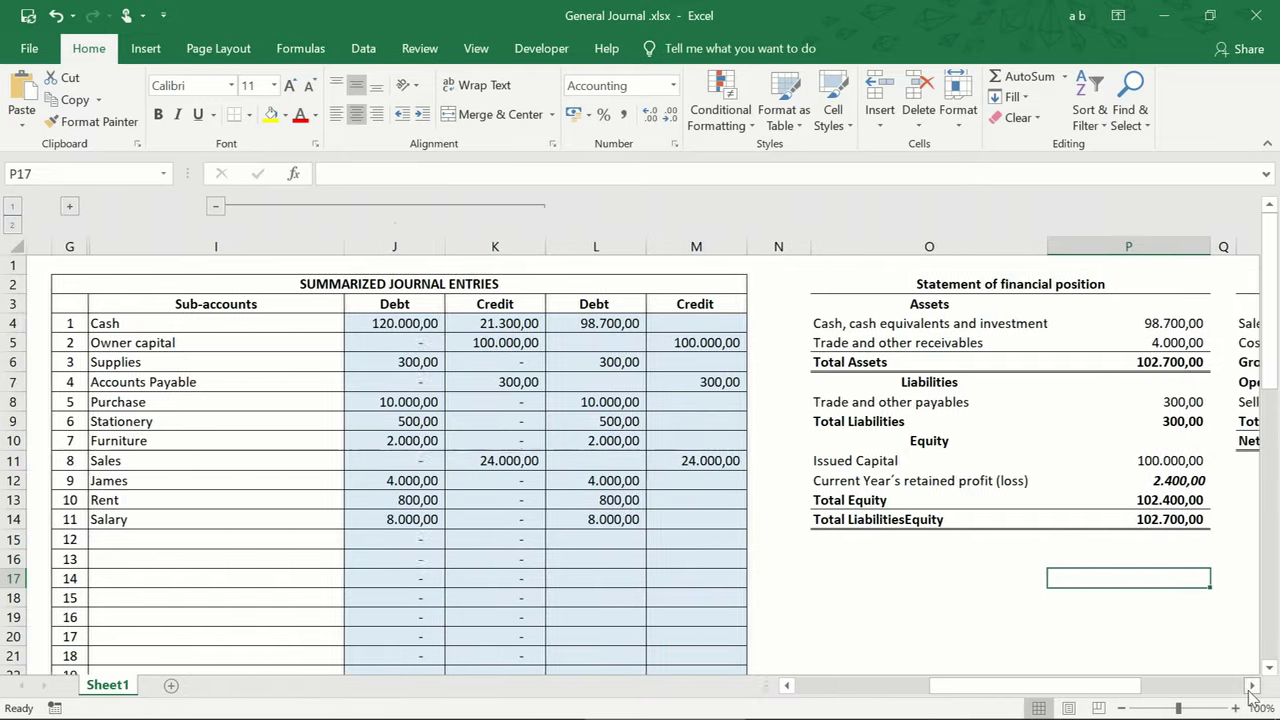
click(1251, 686)
click(1251, 686)
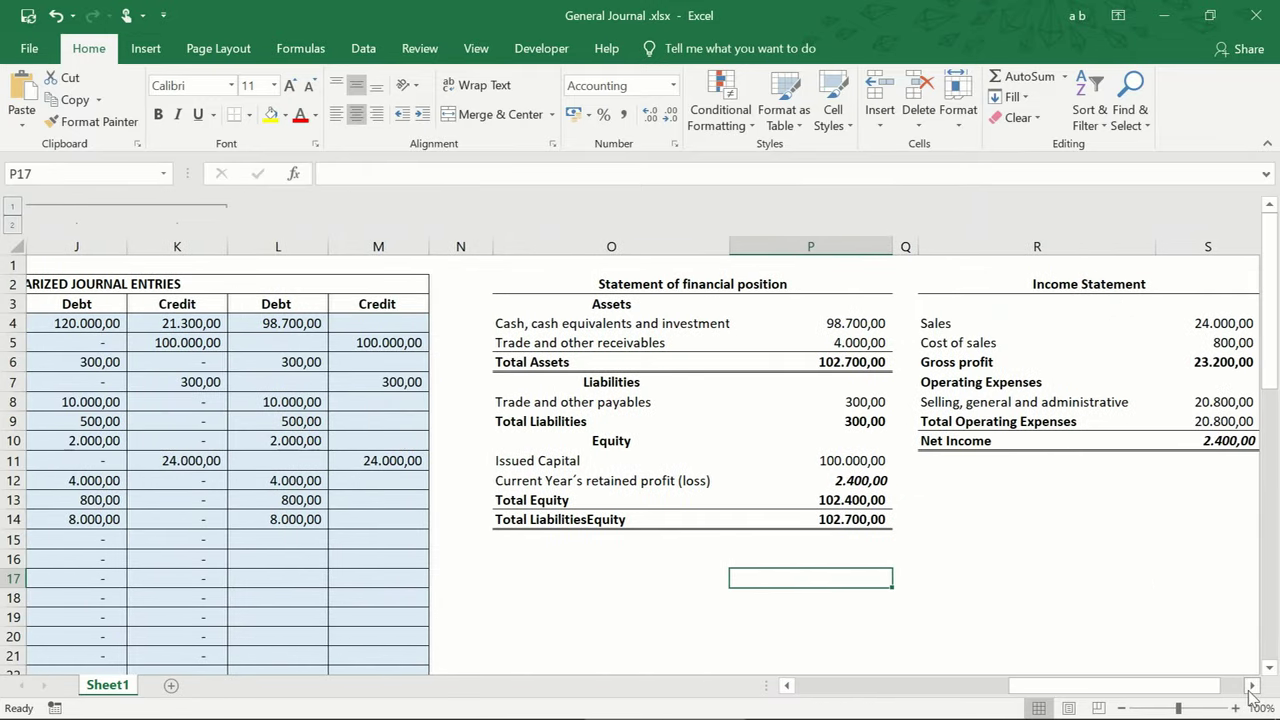
click(1251, 686)
click(1251, 686)
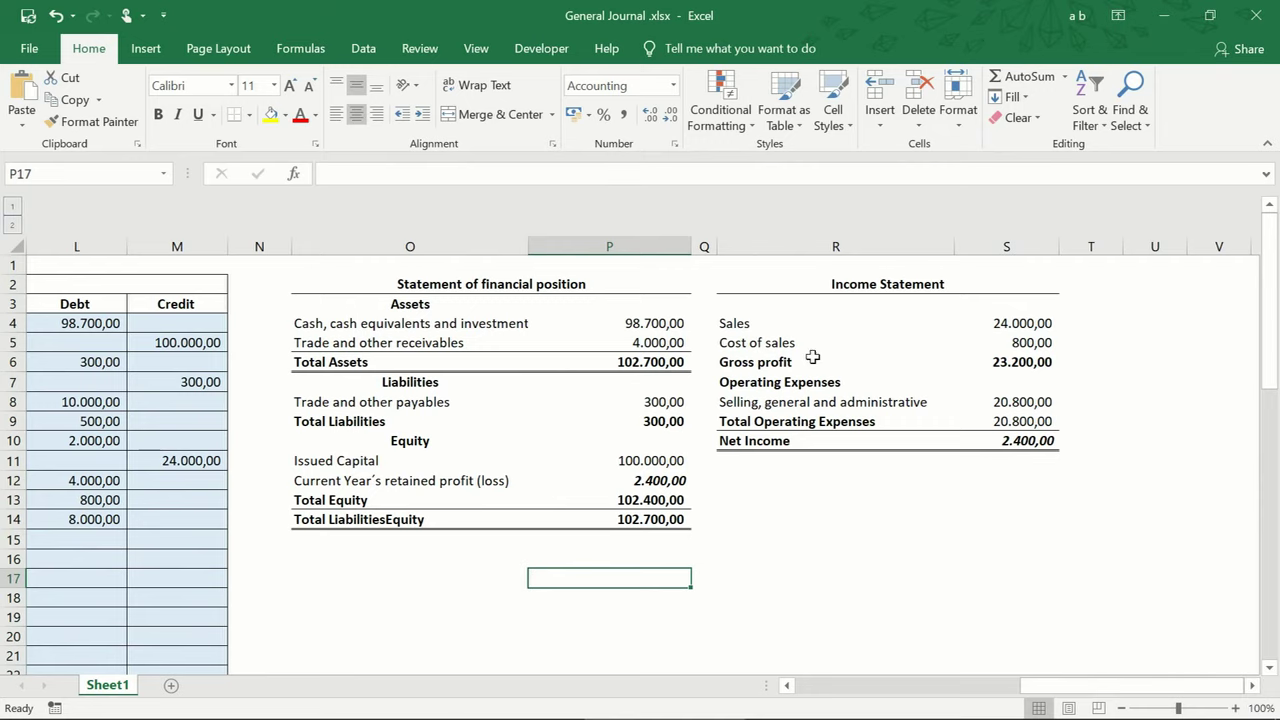
click(663, 366)
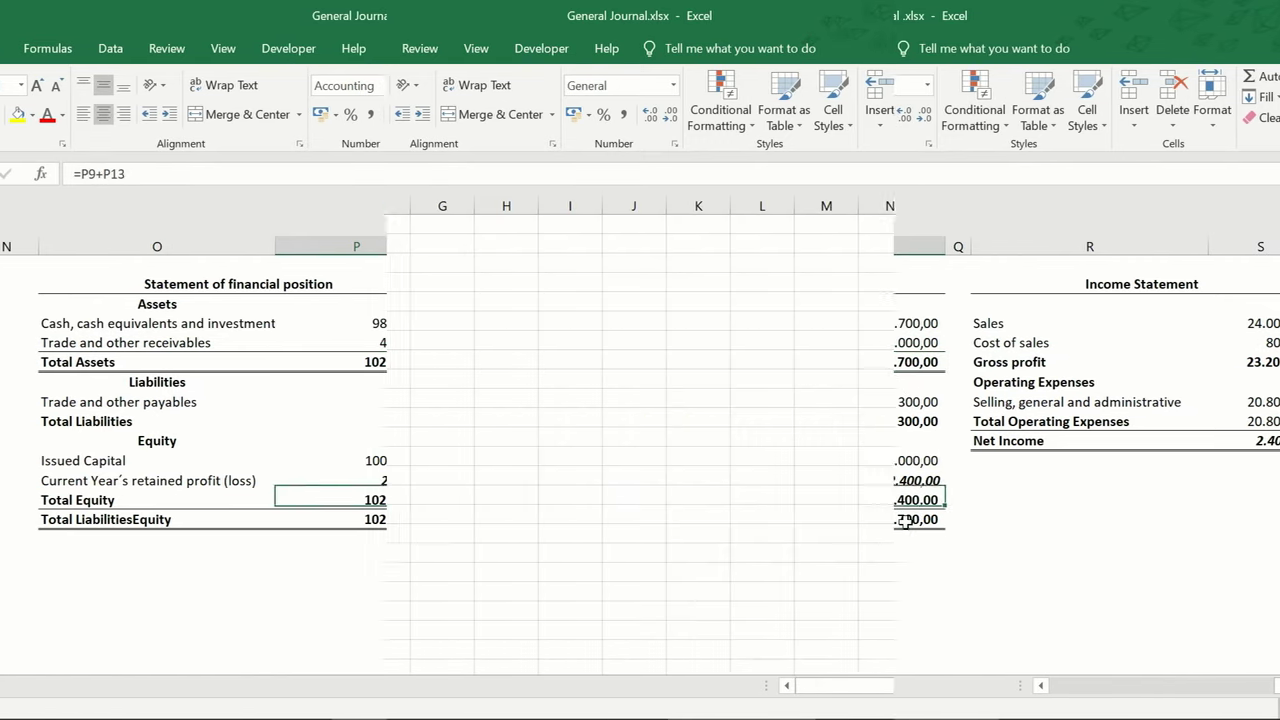
Merge and centre B2:E2 as the title 'DETAILED JOURNAL ENTRIES'
drag(97, 246, 331, 244)
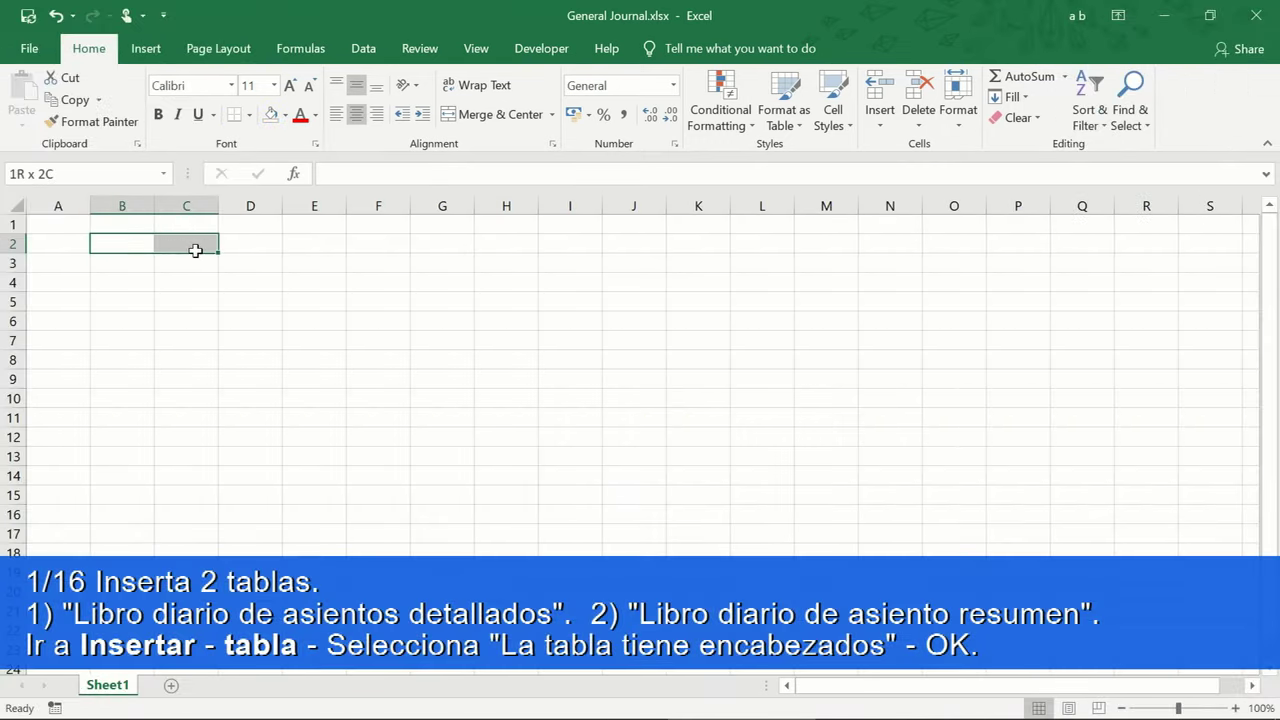
click(505, 114)
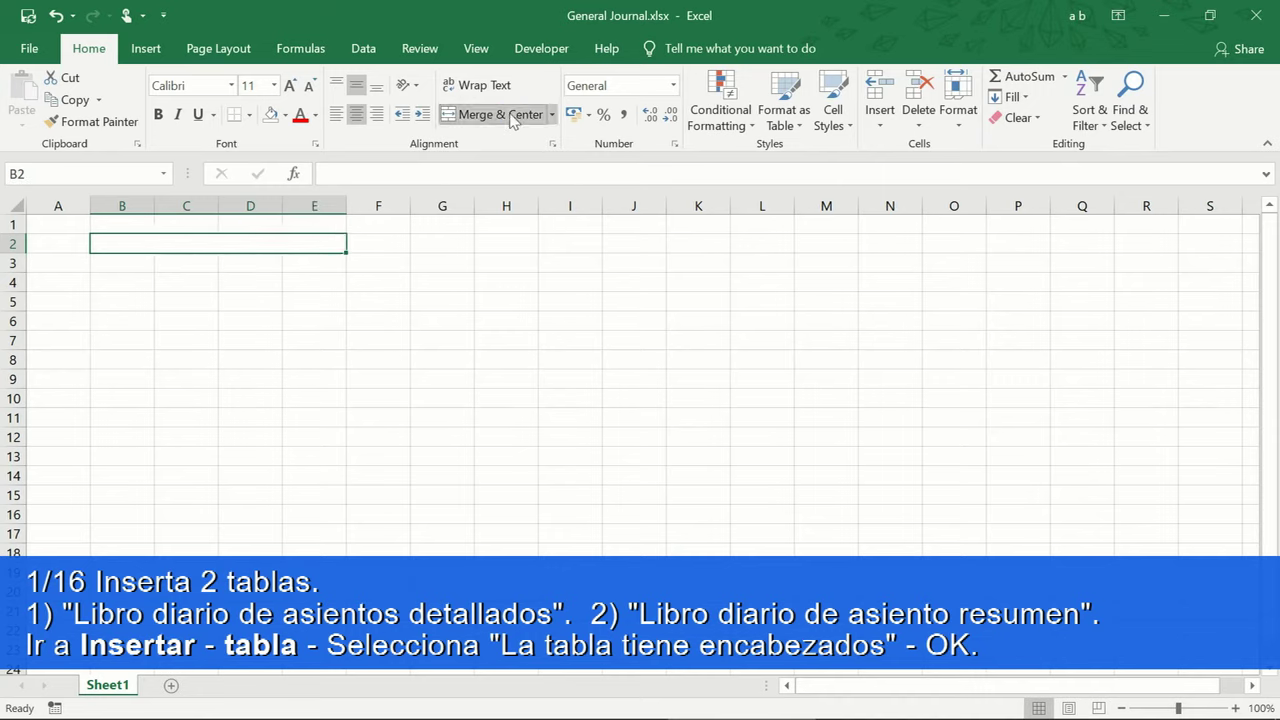
text(DETAILED JOURNAL ENTRIES)
key(Return)
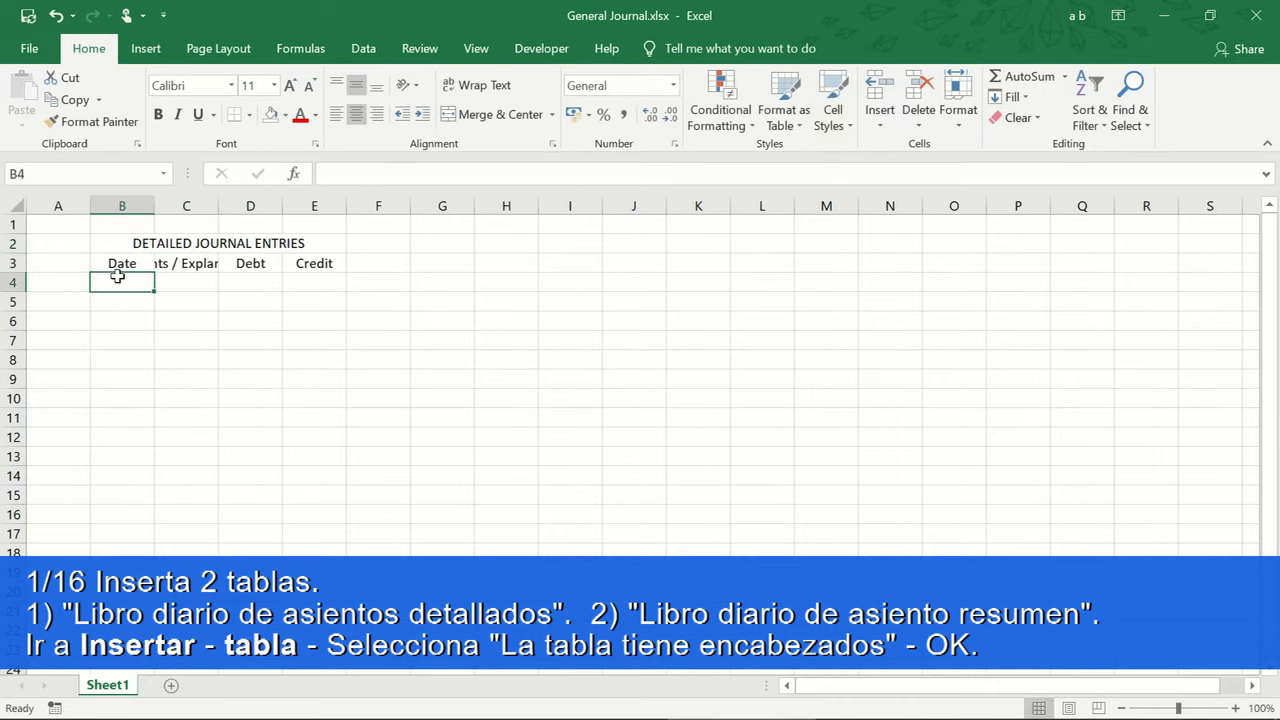
AutoFit columns B–E, widen the Debt and Credit columns, and select B4:E6
click(130, 207)
drag(130, 207, 327, 216)
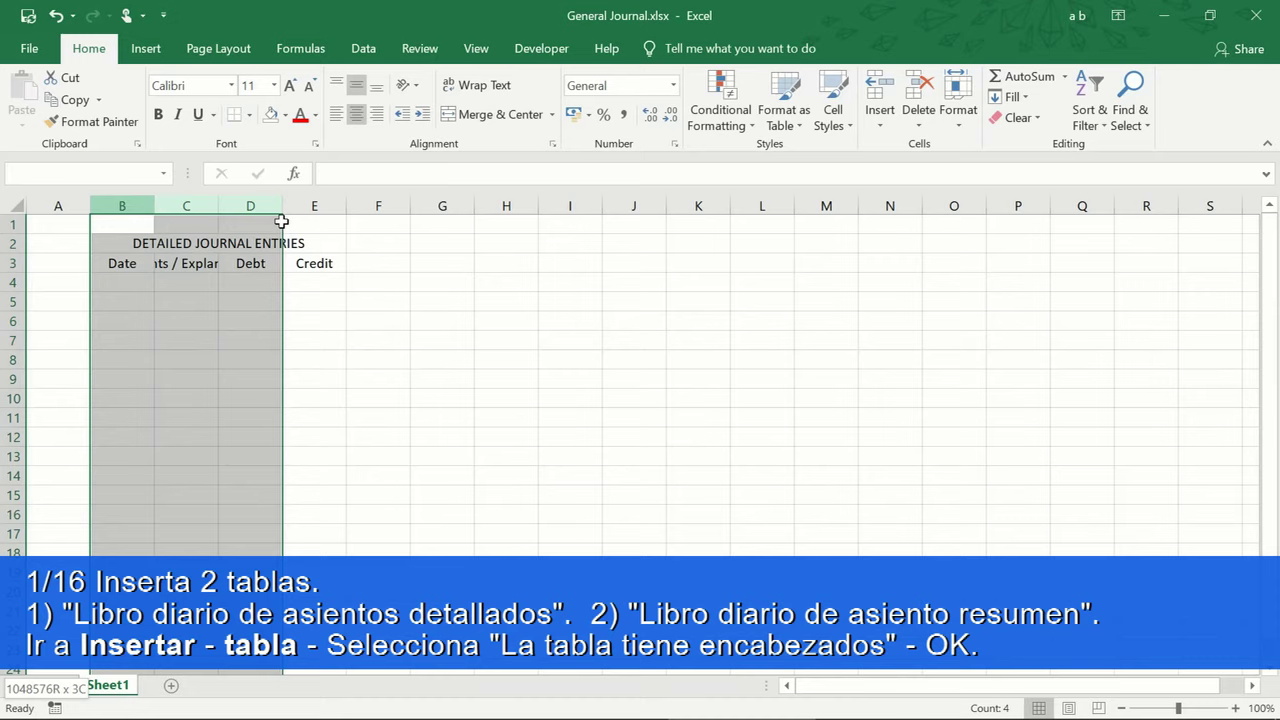
double_click(346, 206)
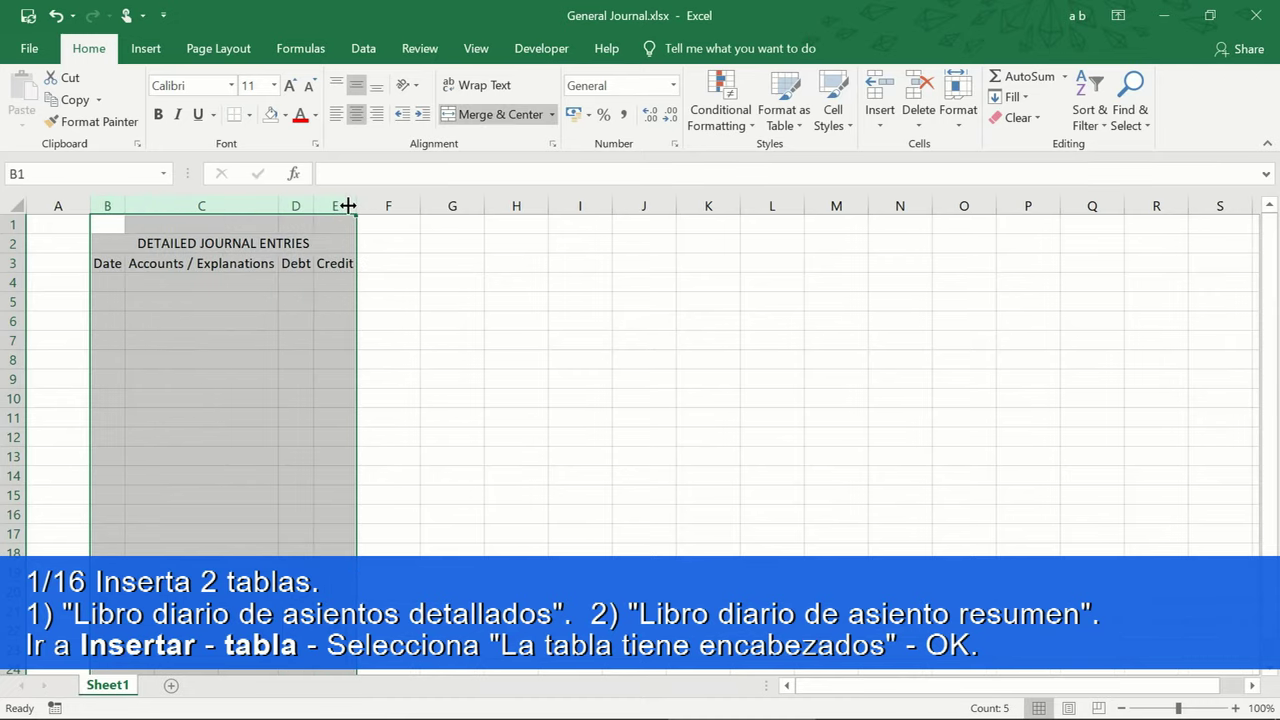
drag(296, 216, 415, 206)
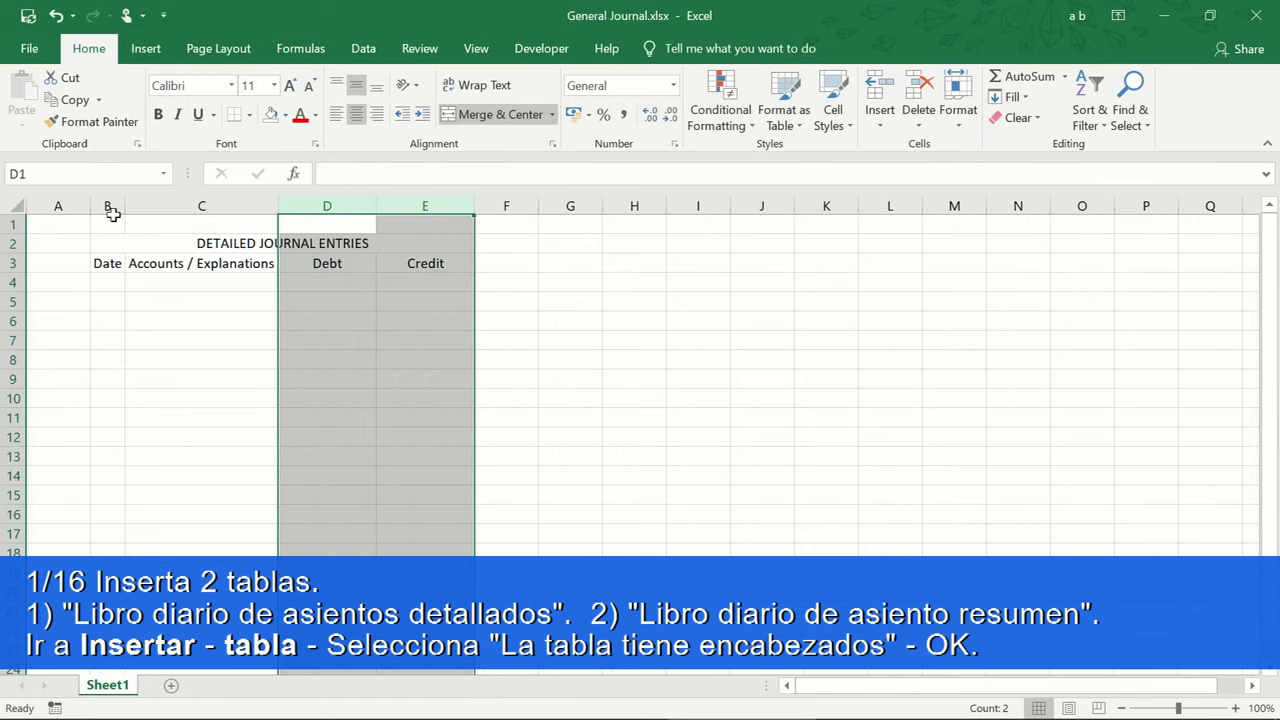
click(100, 283)
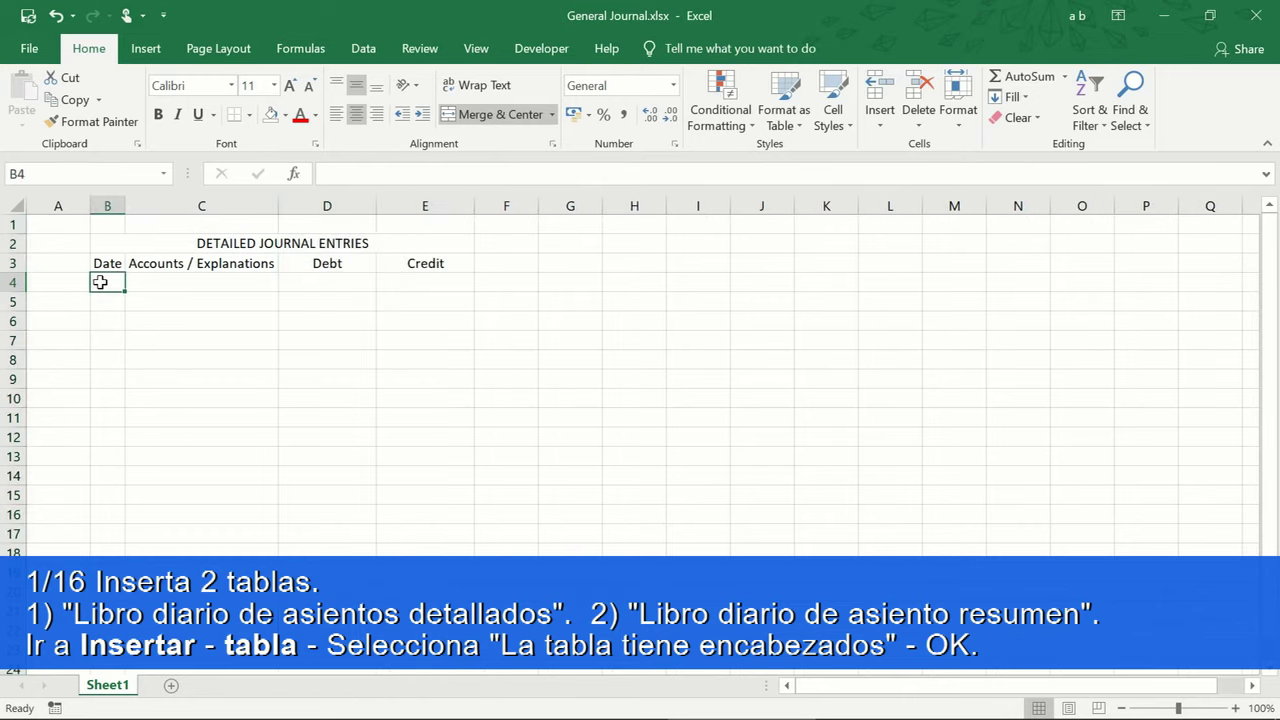
mouse_move(100, 283)
mouse_down()
mouse_move(114, 316)
mouse_move(429, 334)
mouse_move(457, 322)
mouse_up()
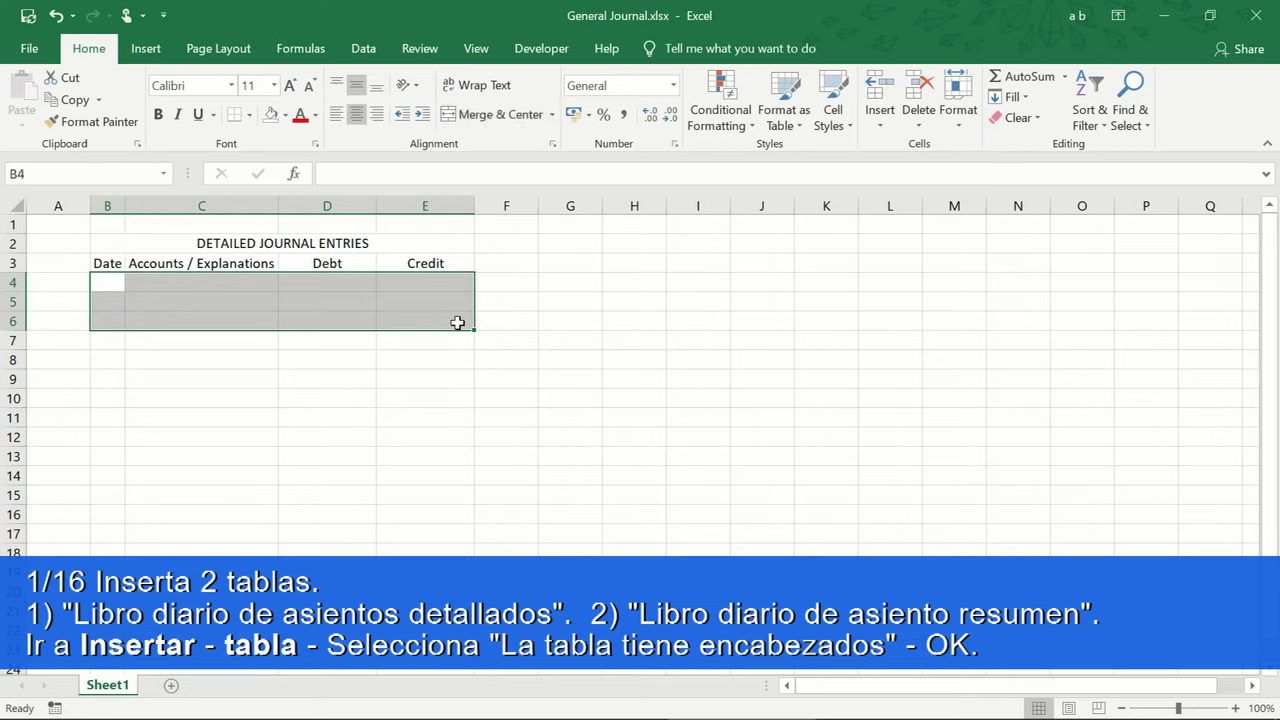
Convert B4:E6 into an Excel table that has headers
click(162, 56)
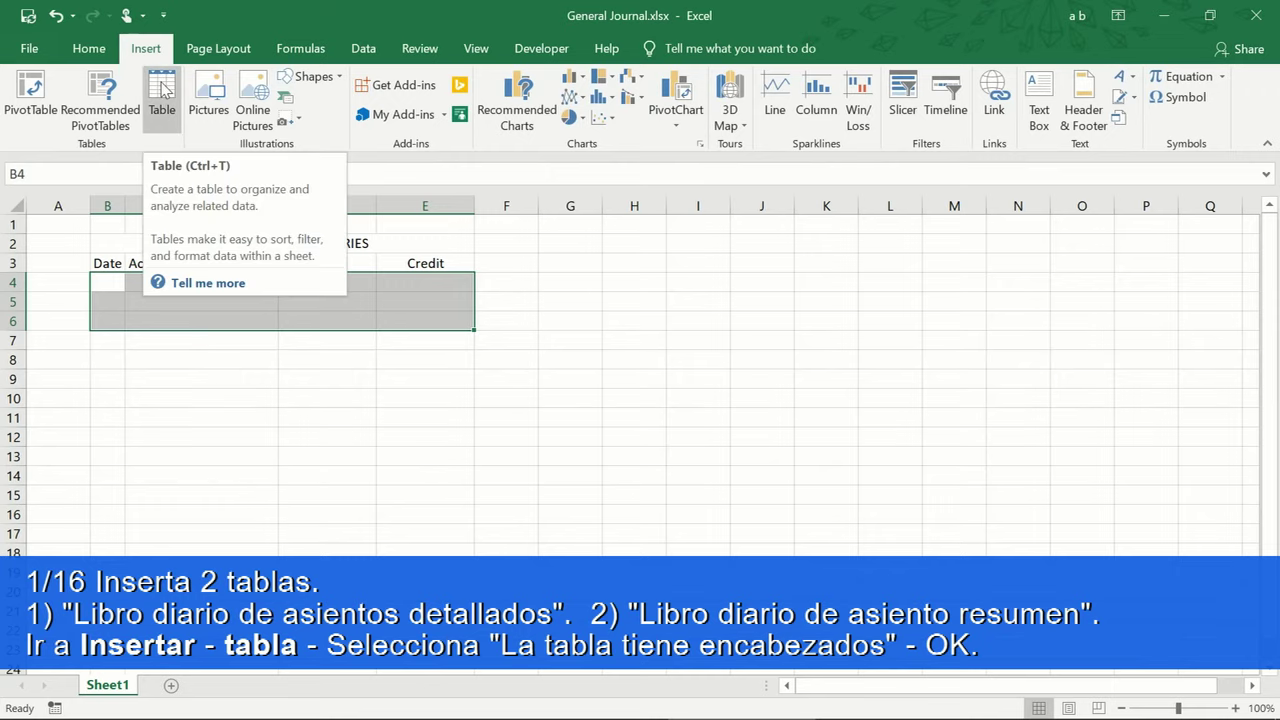
click(165, 89)
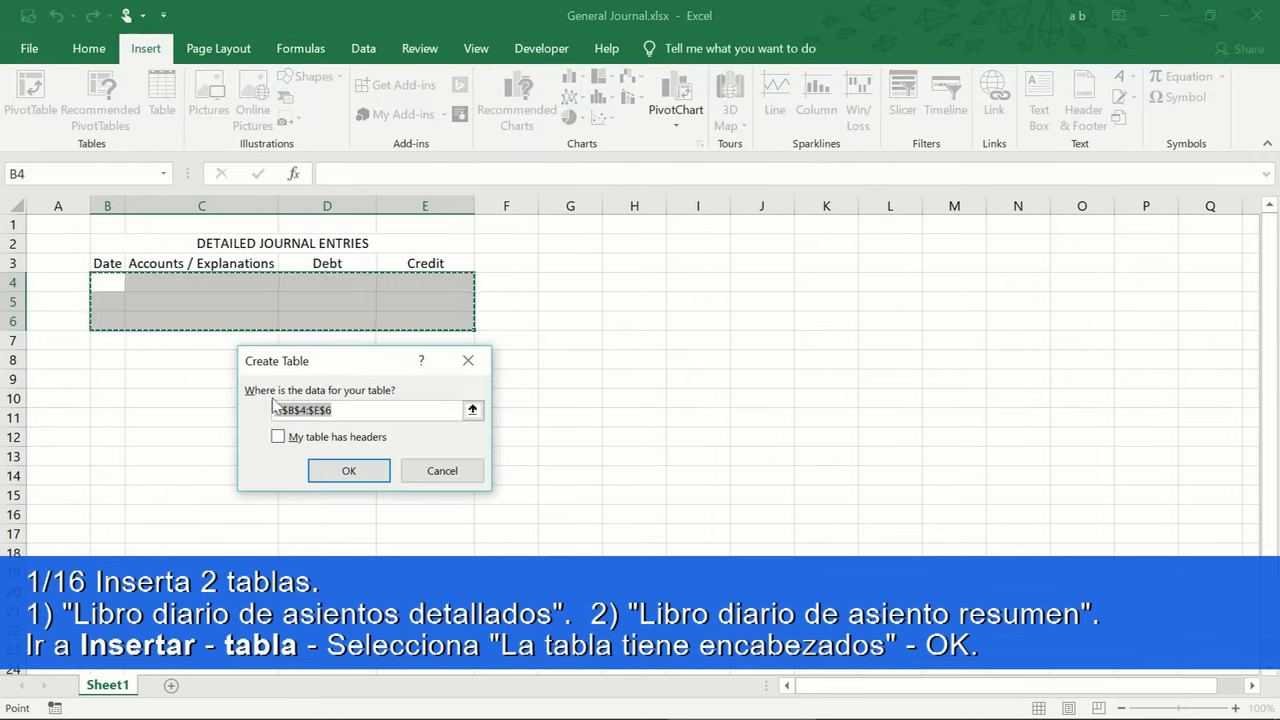
click(283, 446)
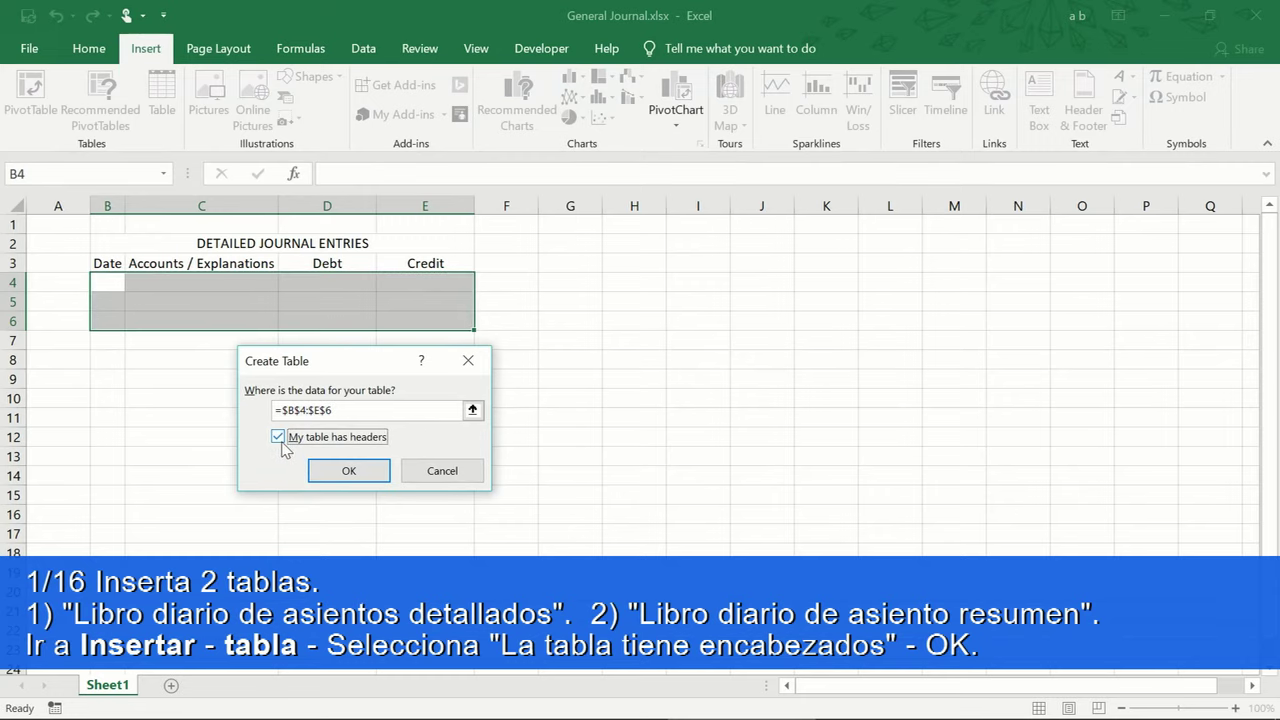
click(348, 473)
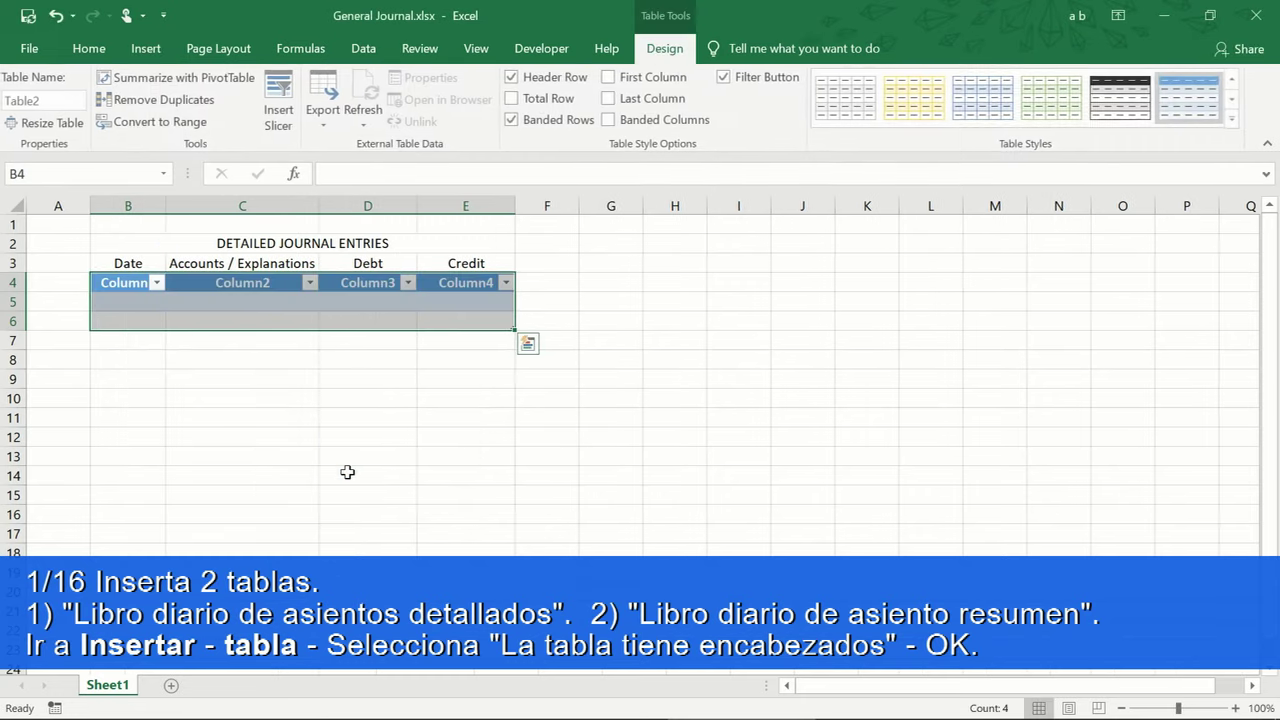
Enter 0-0-0 under Date, hide the D4:E4 header labels with matching font colour, and widen column C
click(137, 286)
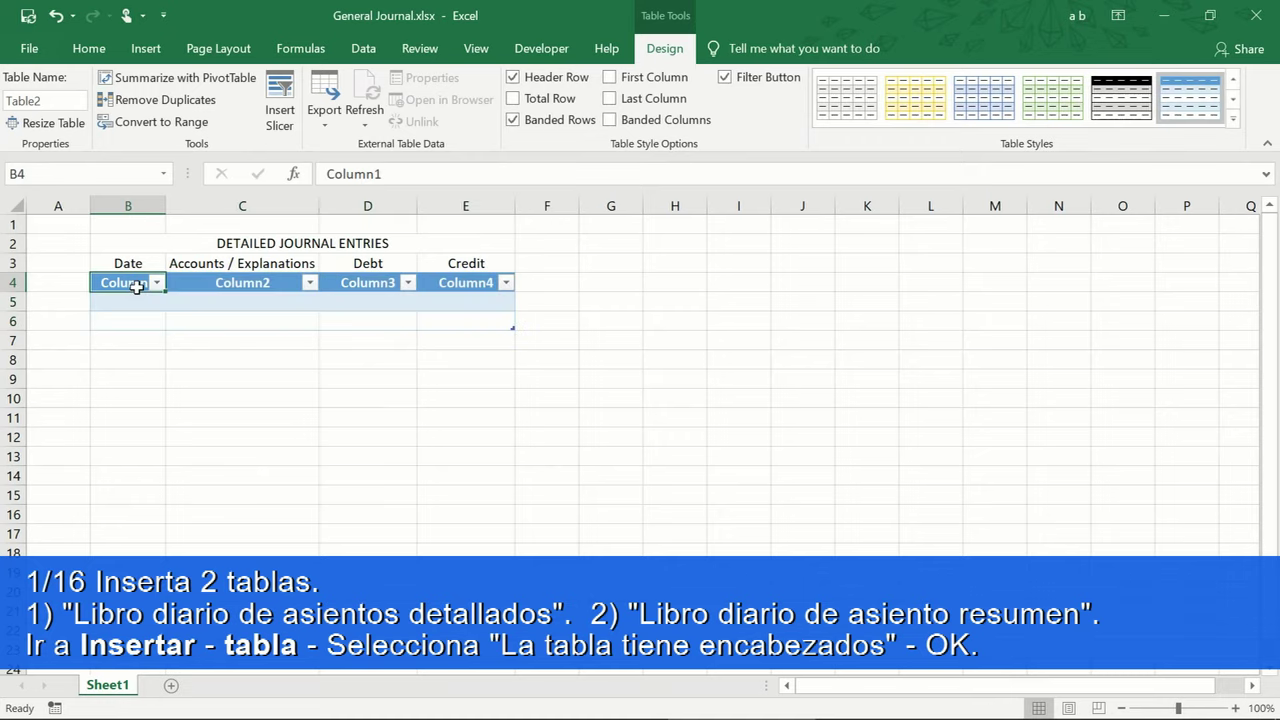
text(0)
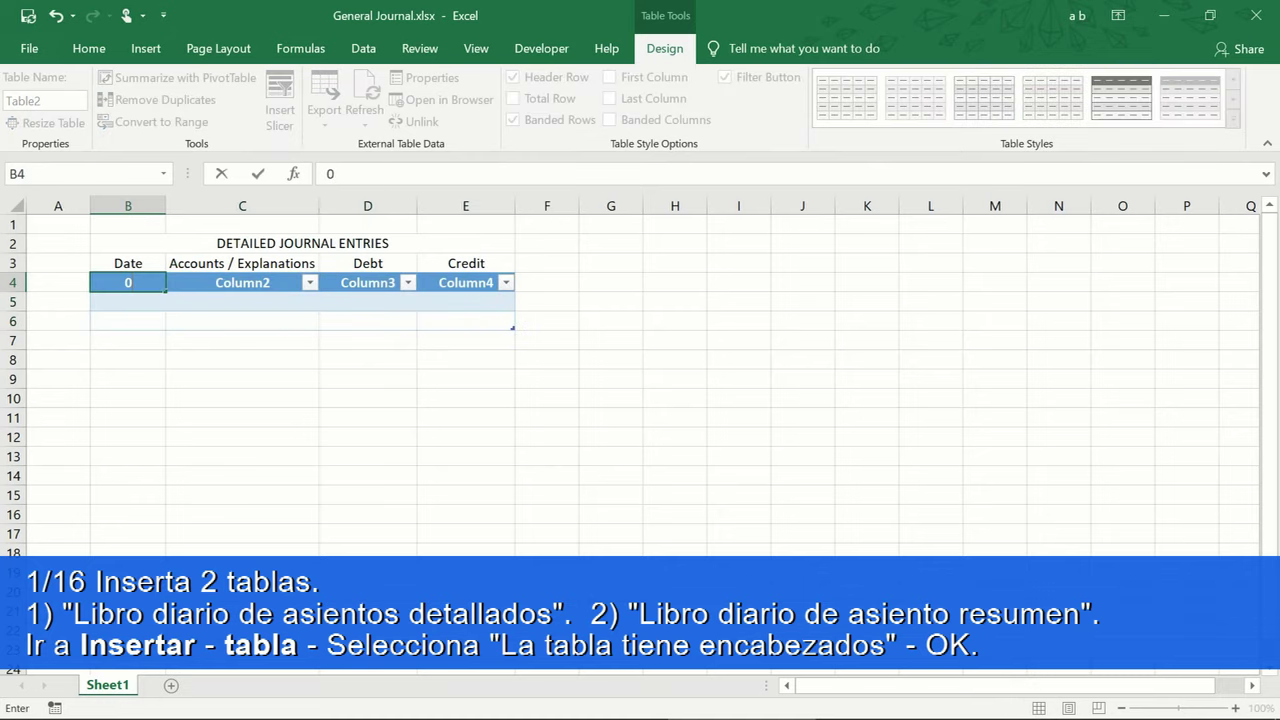
text(-0-)
key(Return)
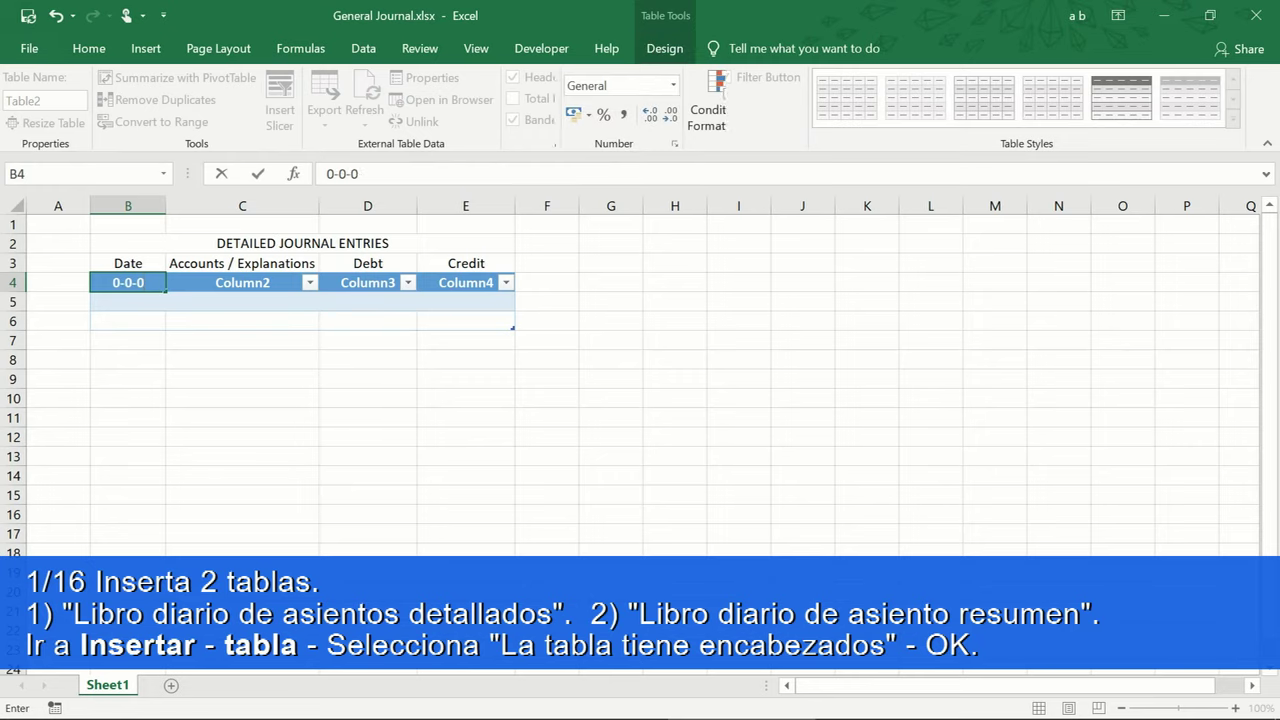
click(370, 282)
drag(381, 282, 440, 283)
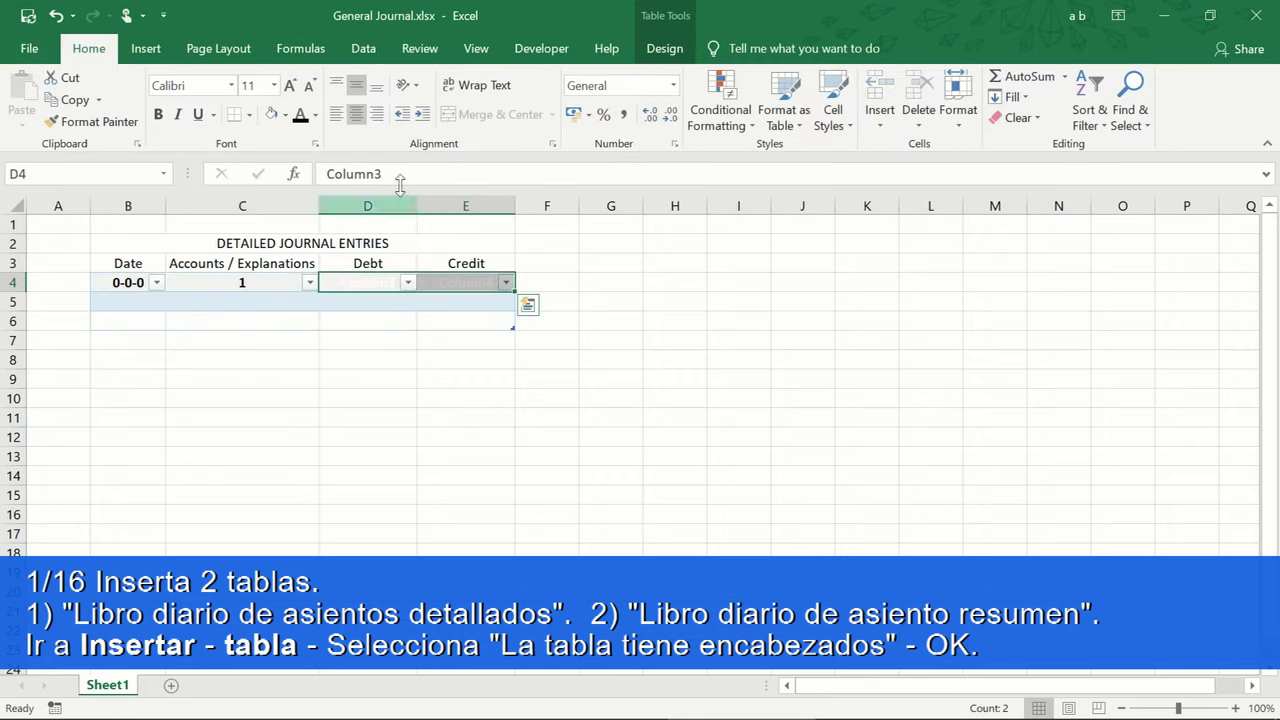
click(316, 115)
click(299, 177)
click(368, 340)
drag(322, 203, 419, 204)
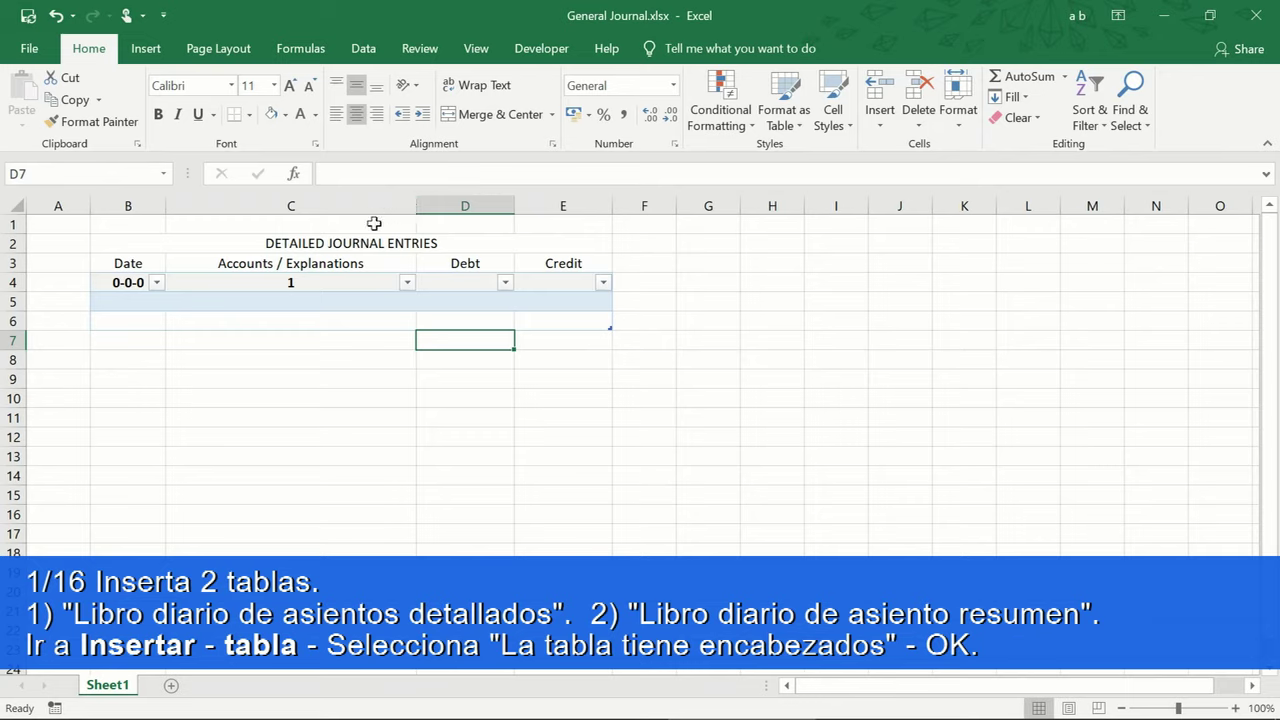
Apply All Borders to the detailed journal table B3:E8
mouse_move(128, 340)
mouse_down()
mouse_move(128, 359)
mouse_move(612, 368)
mouse_move(128, 263)
mouse_up()
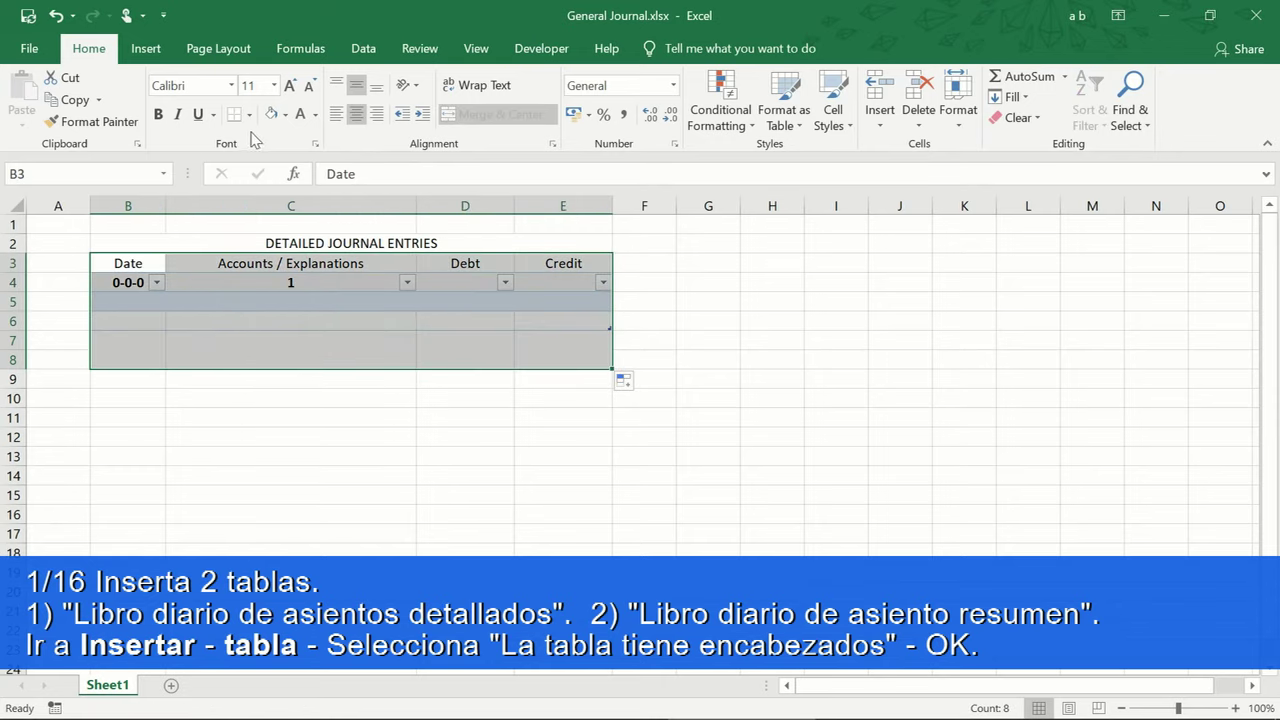
click(250, 115)
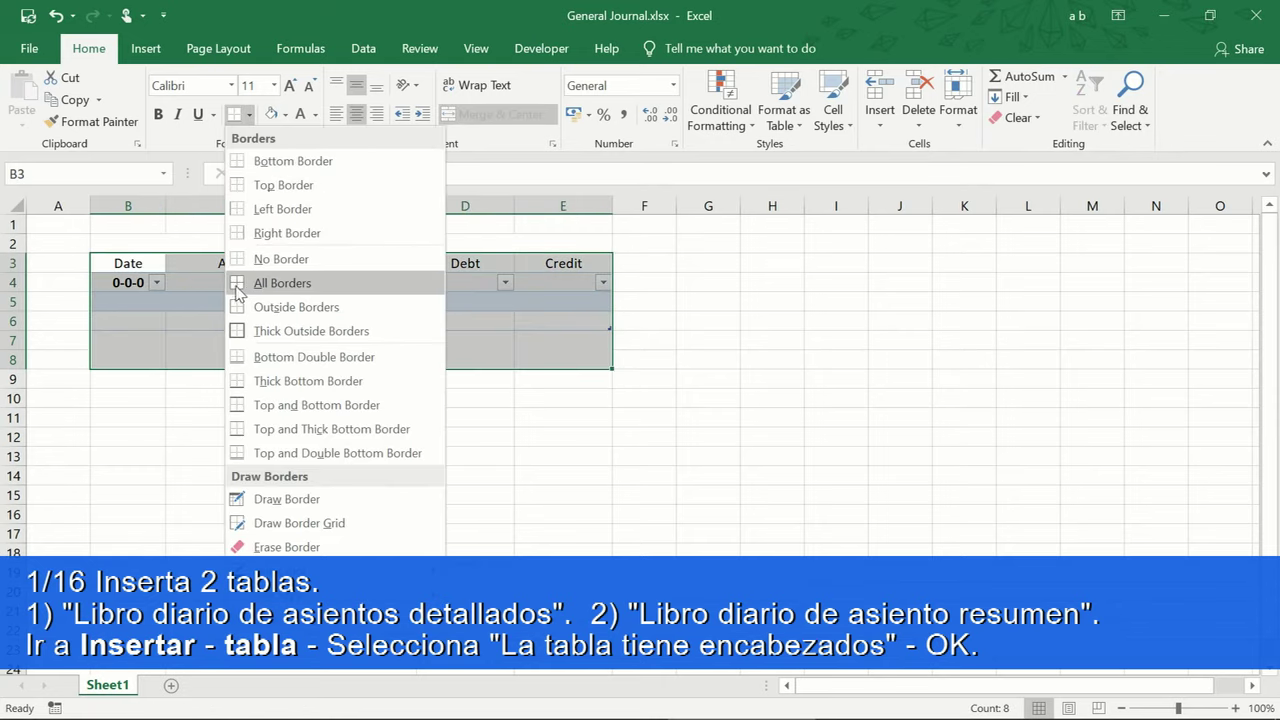
click(237, 290)
Shade the Debt and Credit entry cells D5:E6 light blue
drag(128, 301, 290, 321)
click(285, 114)
click(276, 156)
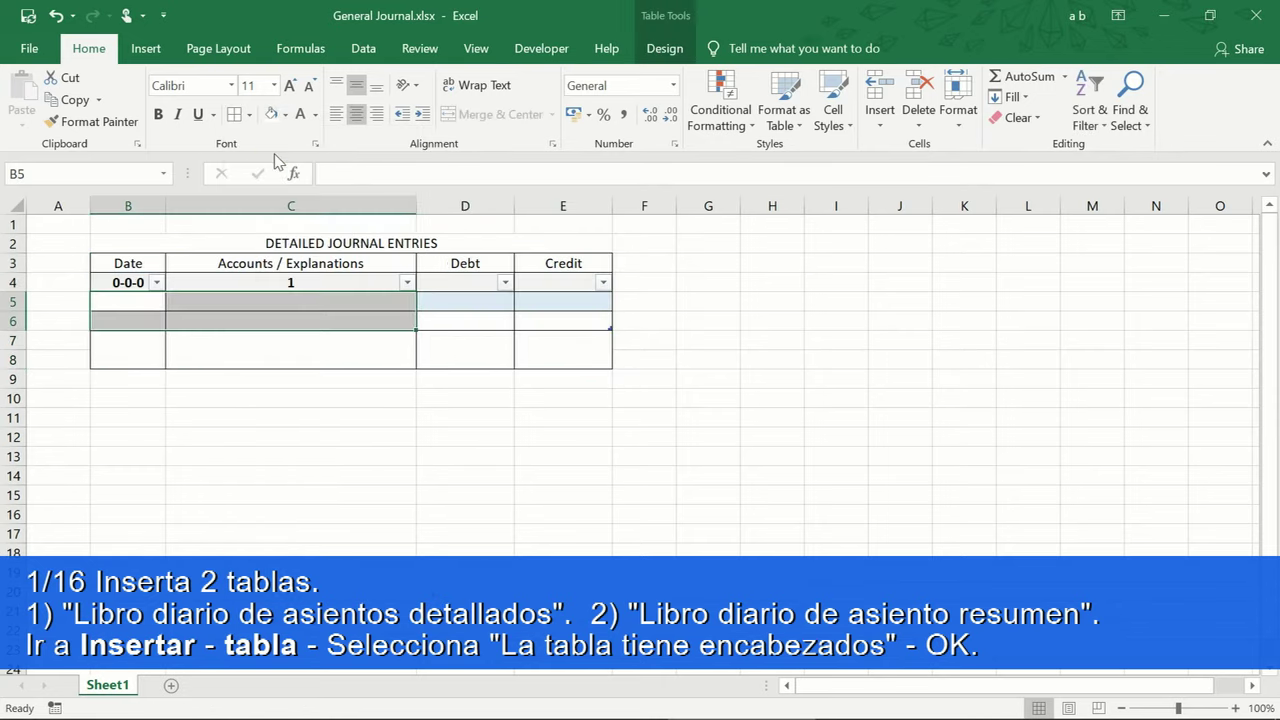
drag(457, 300, 552, 312)
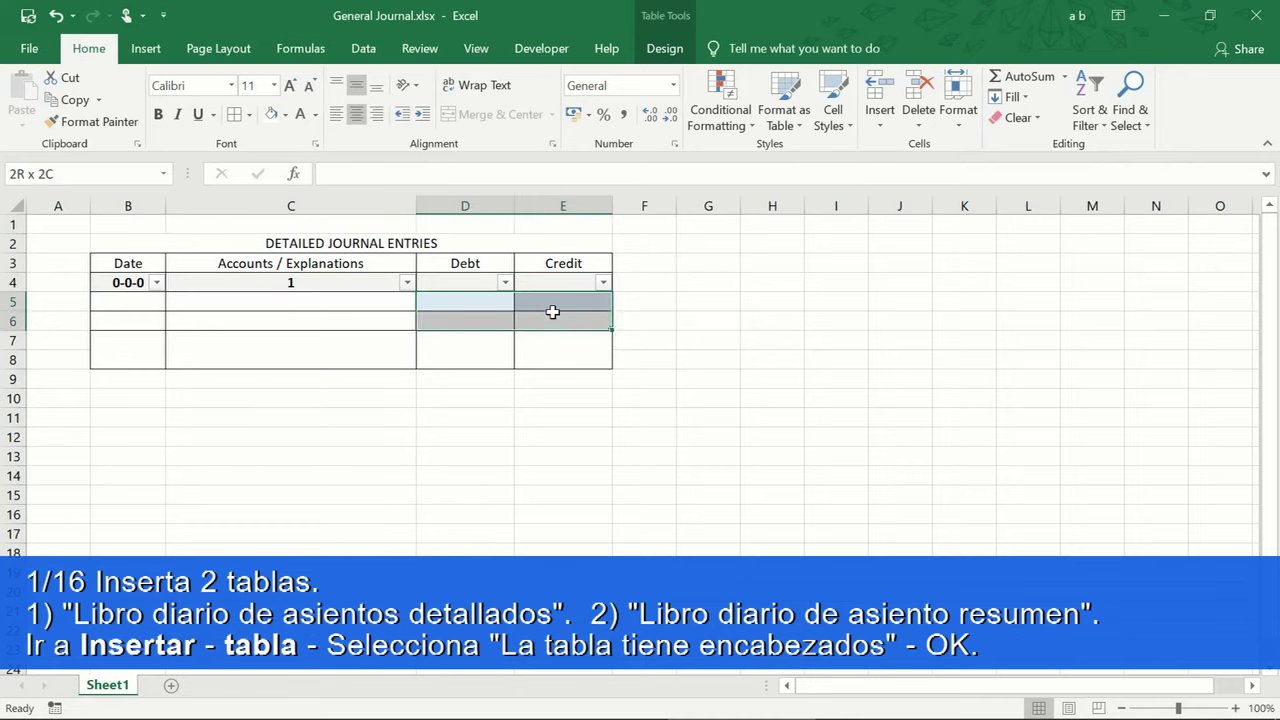
click(286, 115)
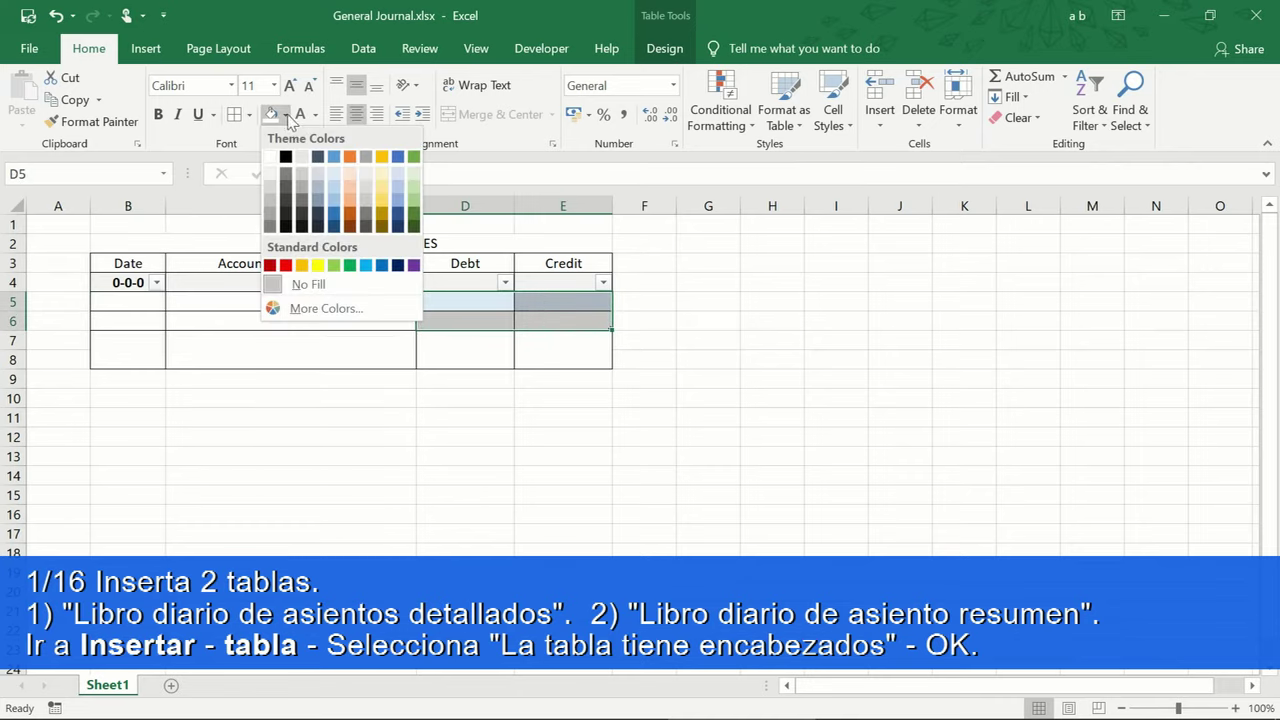
click(335, 181)
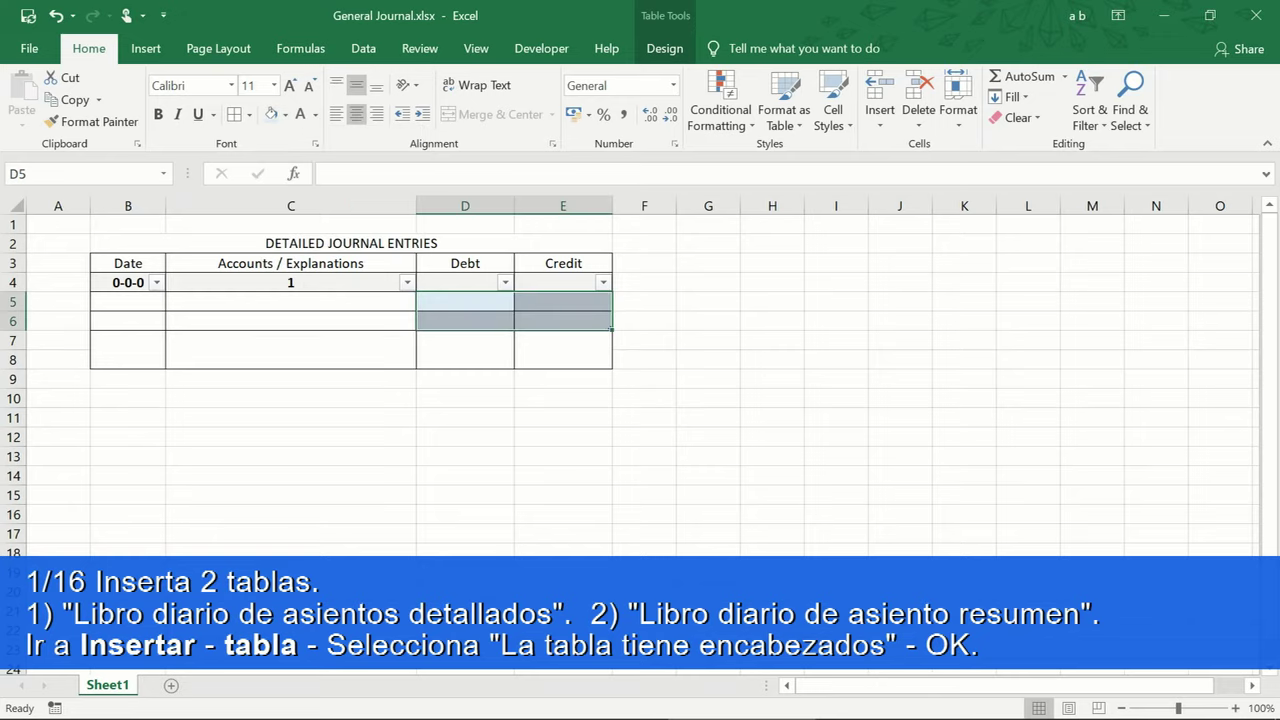
click(162, 236)
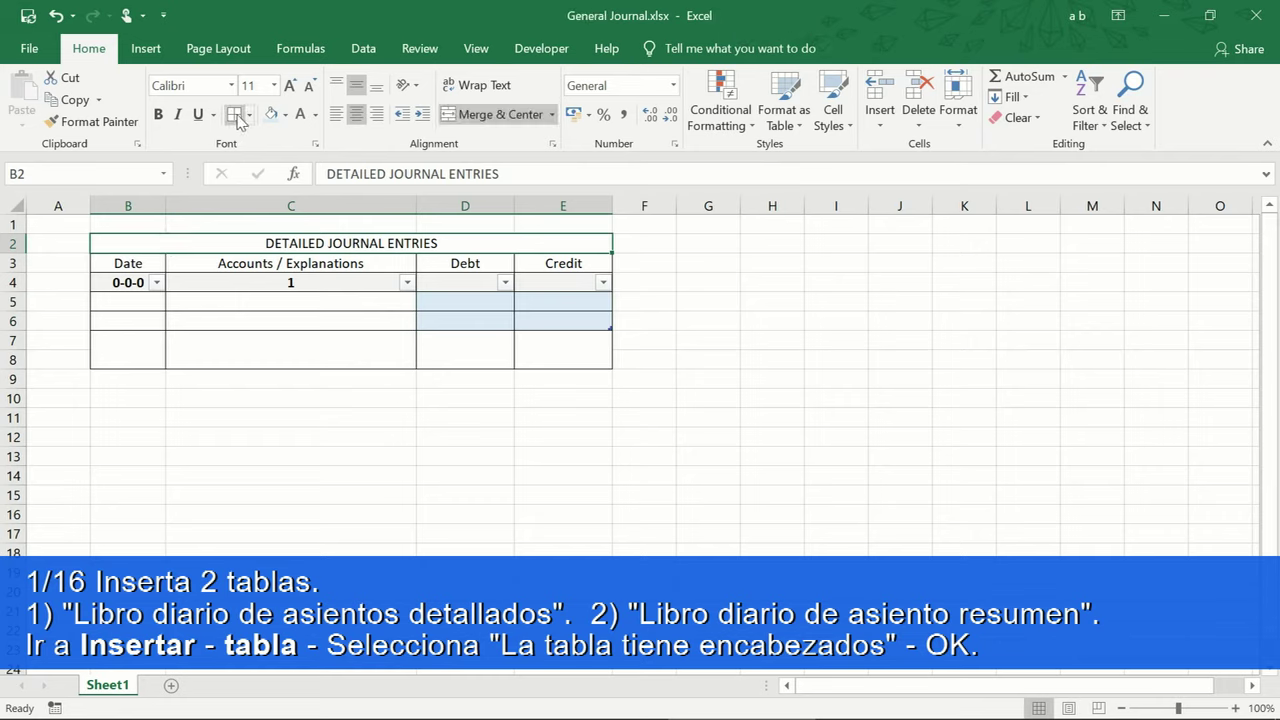
Title G2:L2 'SUMMARIZED JOURNAL ENTRIES' and turn G3:L26 into a table with headers
click(500, 114)
text(SUMMARIZED JOURNAL ENTRIES)
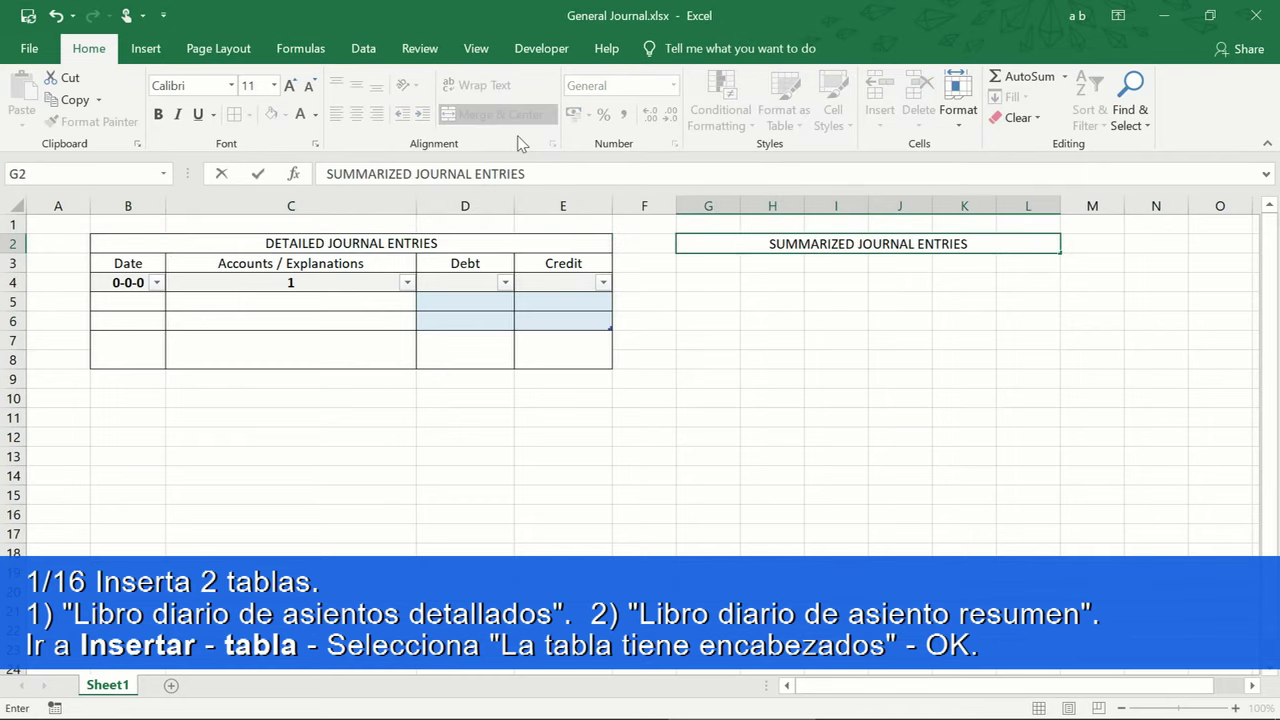
mouse_move(713, 262)
mouse_down()
mouse_move(1075, 630)
mouse_move(1075, 650)
mouse_up()
click(157, 52)
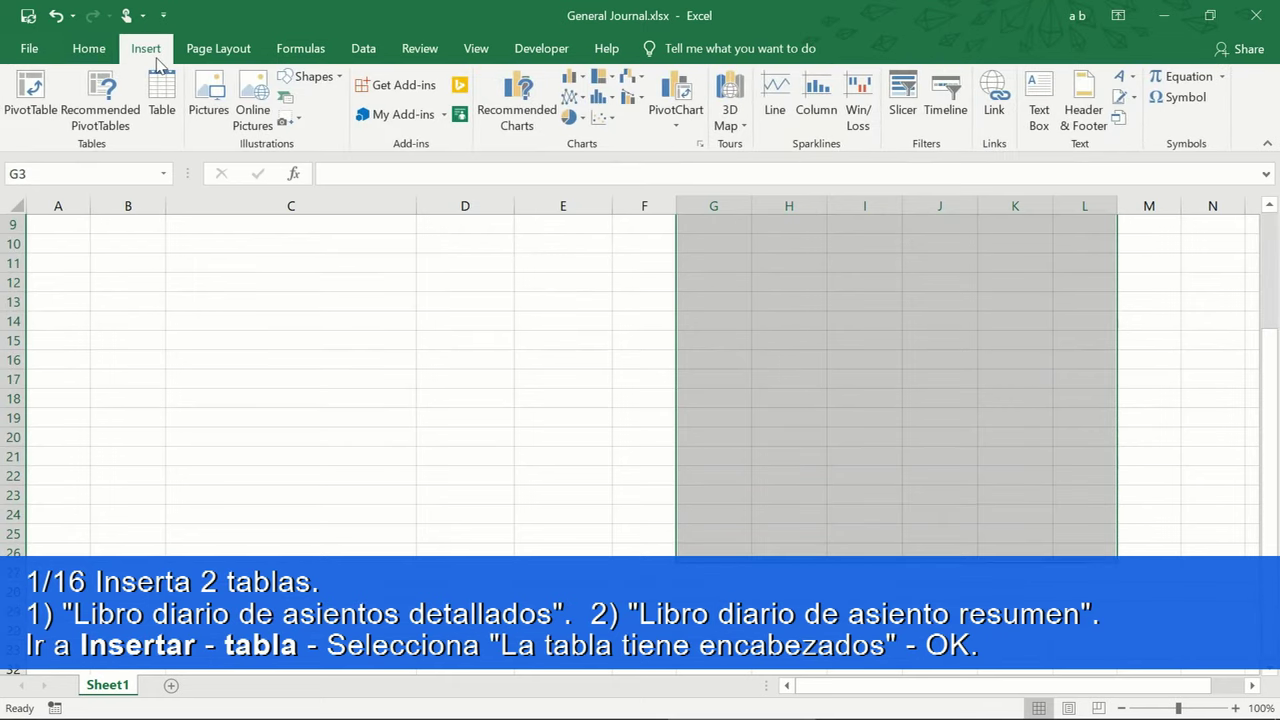
click(168, 88)
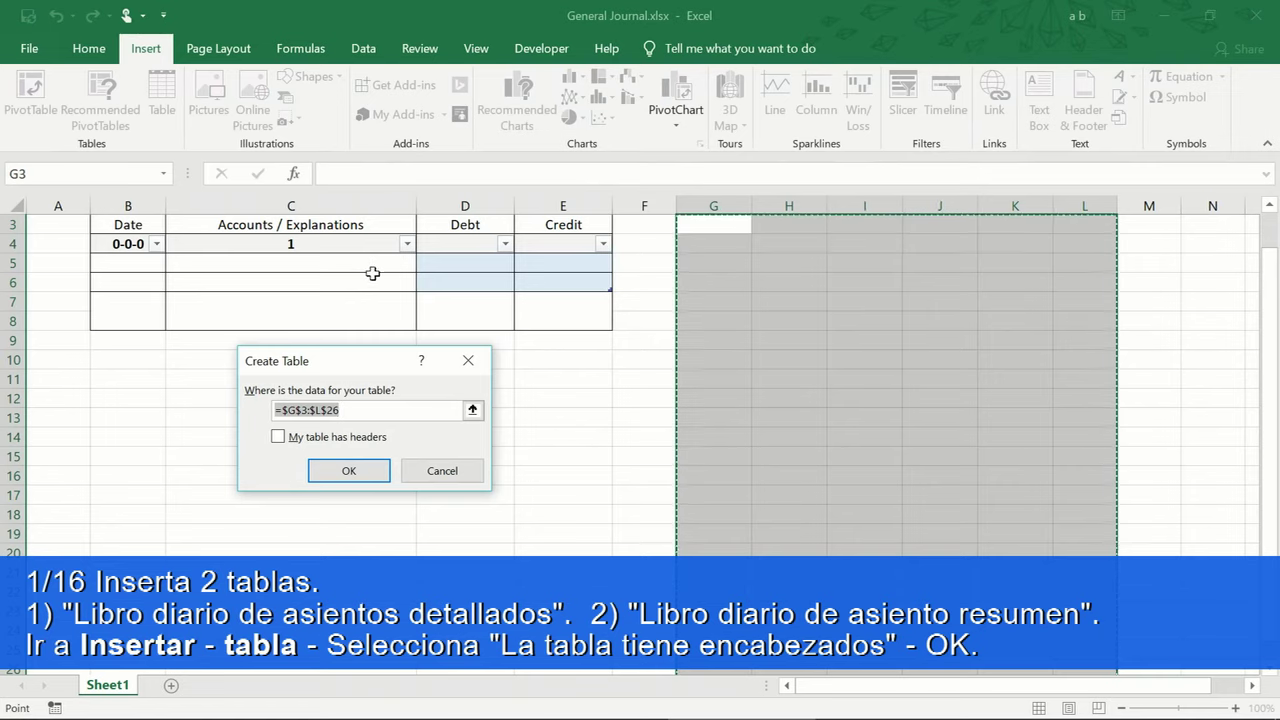
click(279, 437)
click(322, 476)
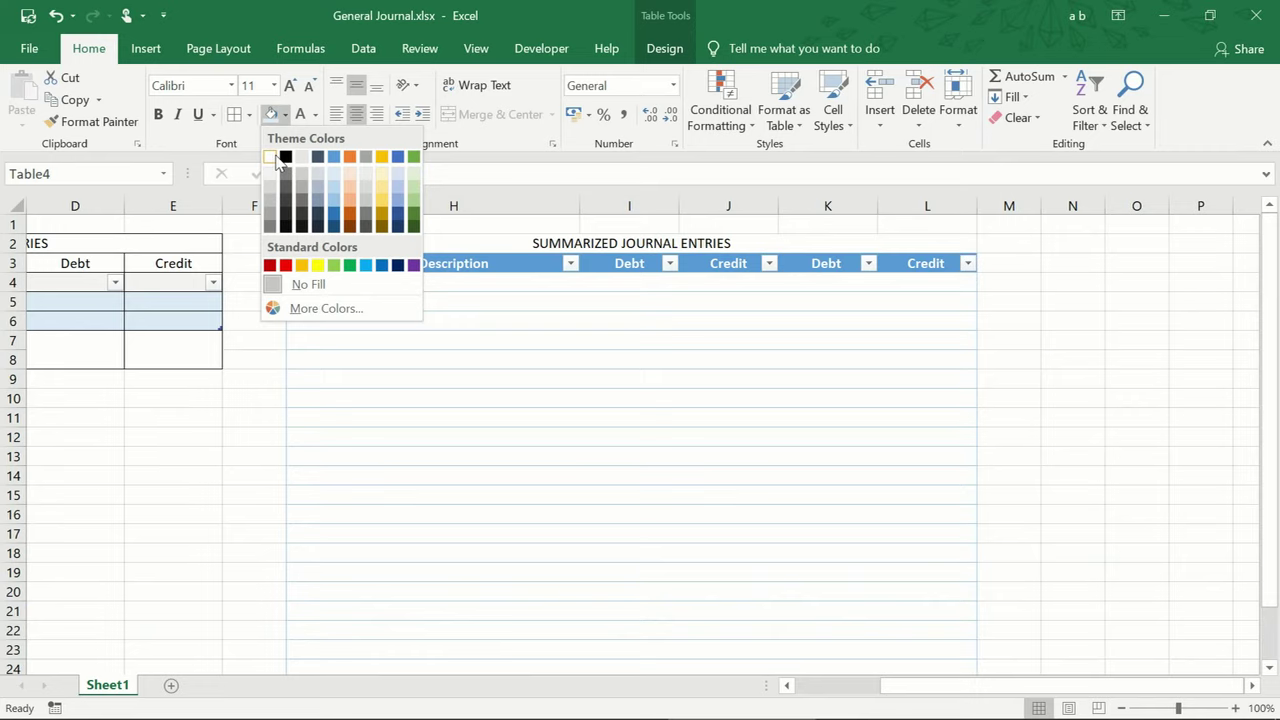
Give the summary table a white fill and All Borders
click(277, 158)
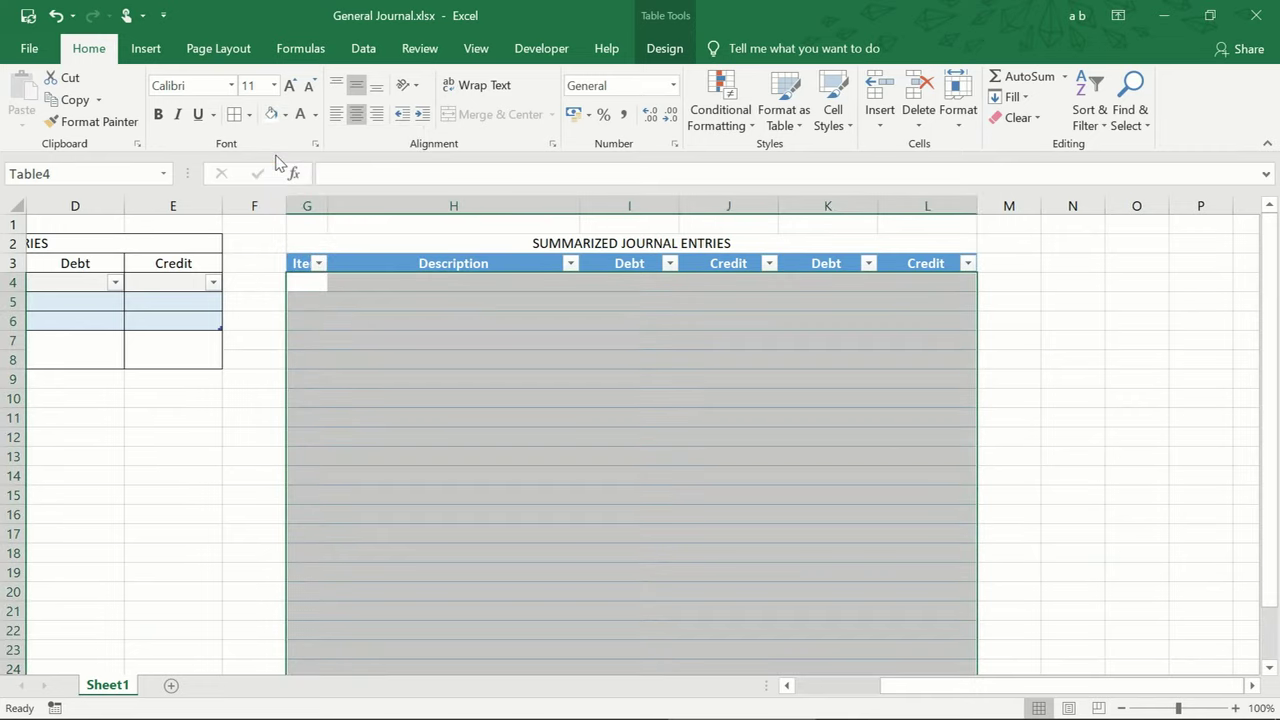
click(236, 114)
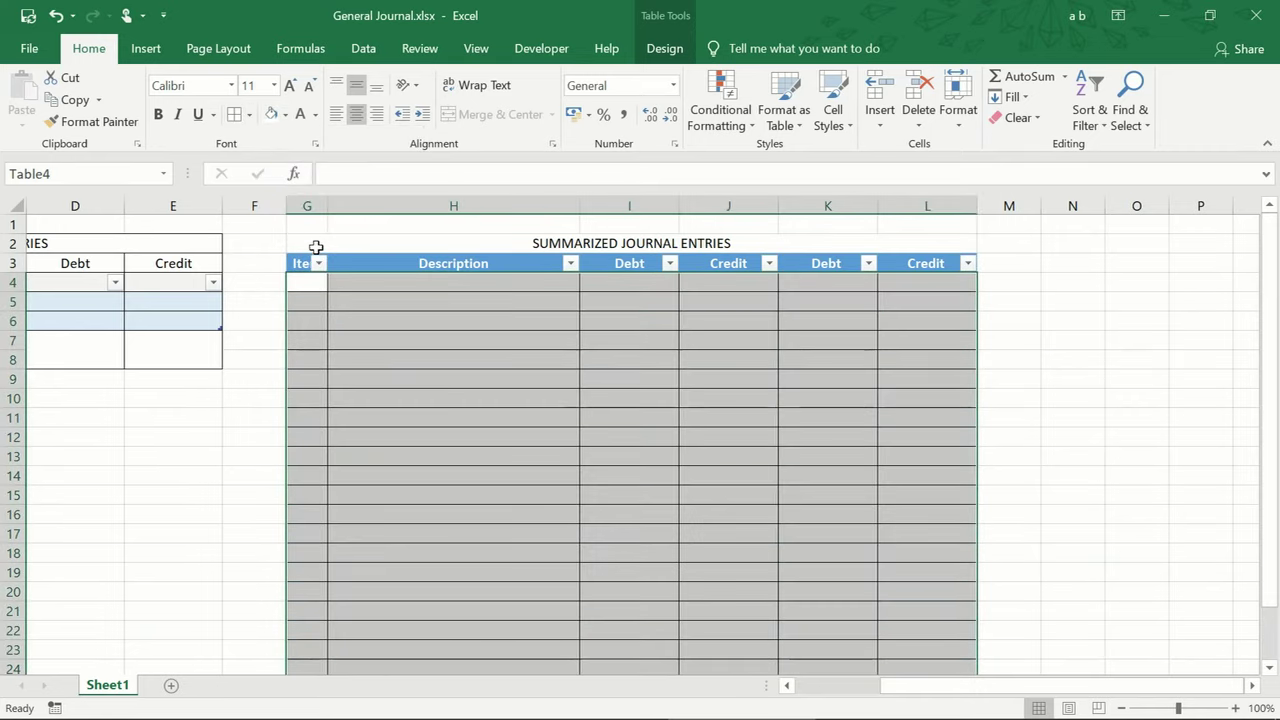
drag(318, 242, 327, 298)
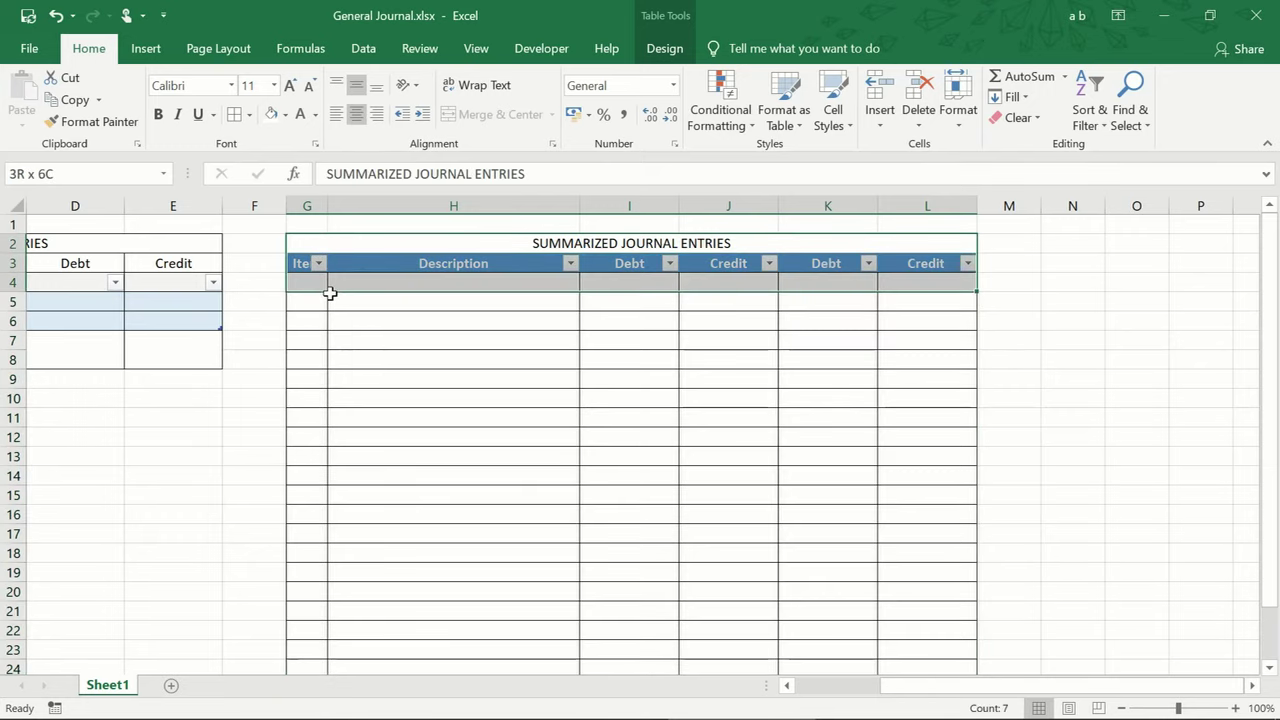
Turn off the filter arrows on both the summary and the detailed tables
click(238, 116)
click(1088, 122)
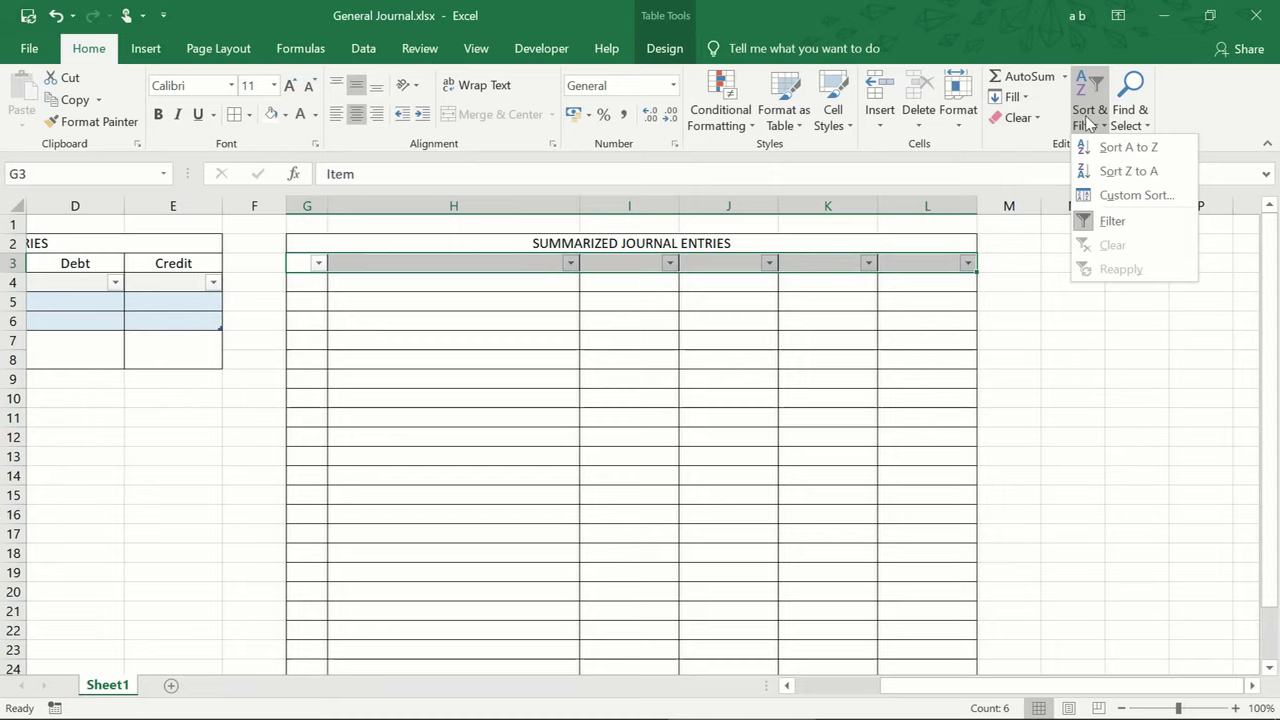
click(1086, 221)
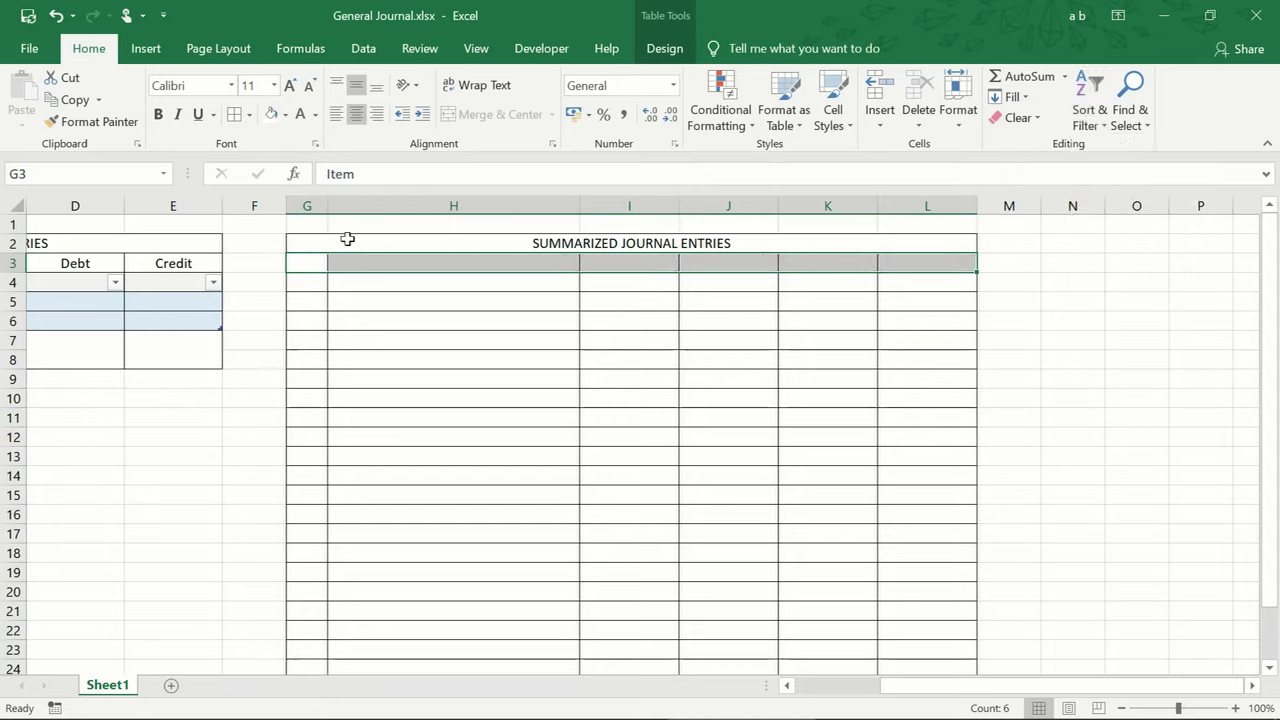
click(165, 281)
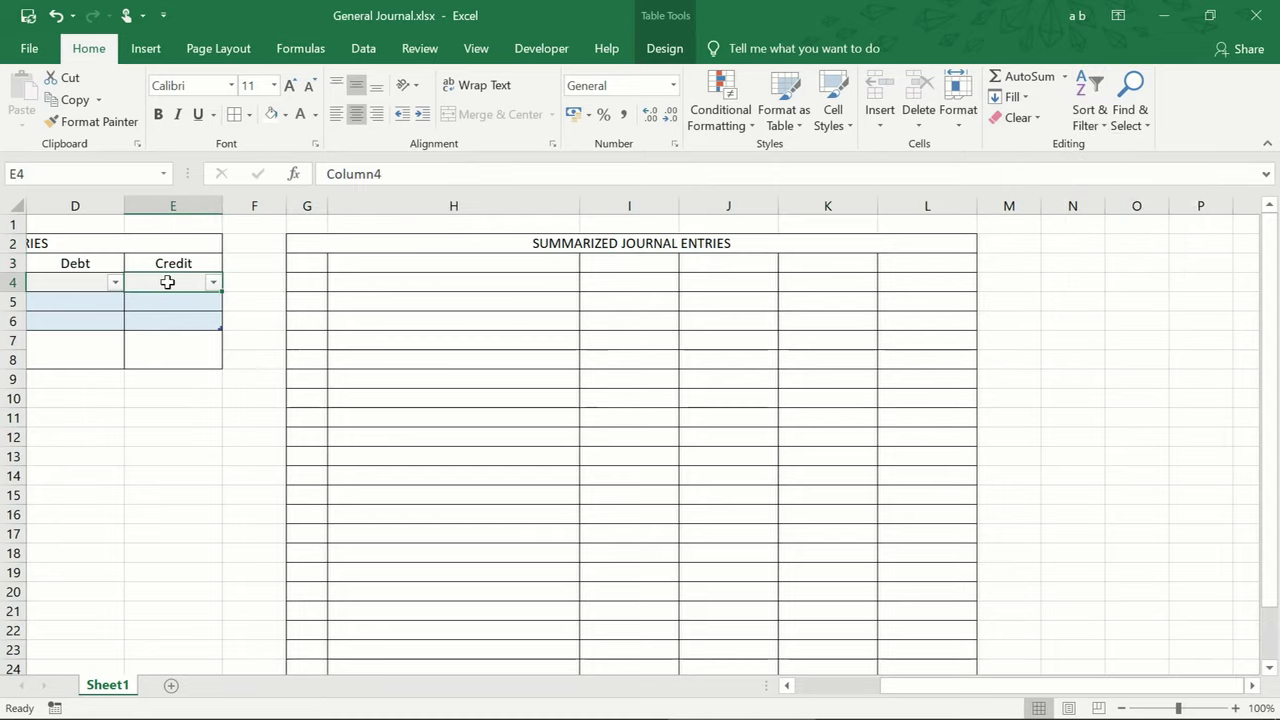
click(1087, 118)
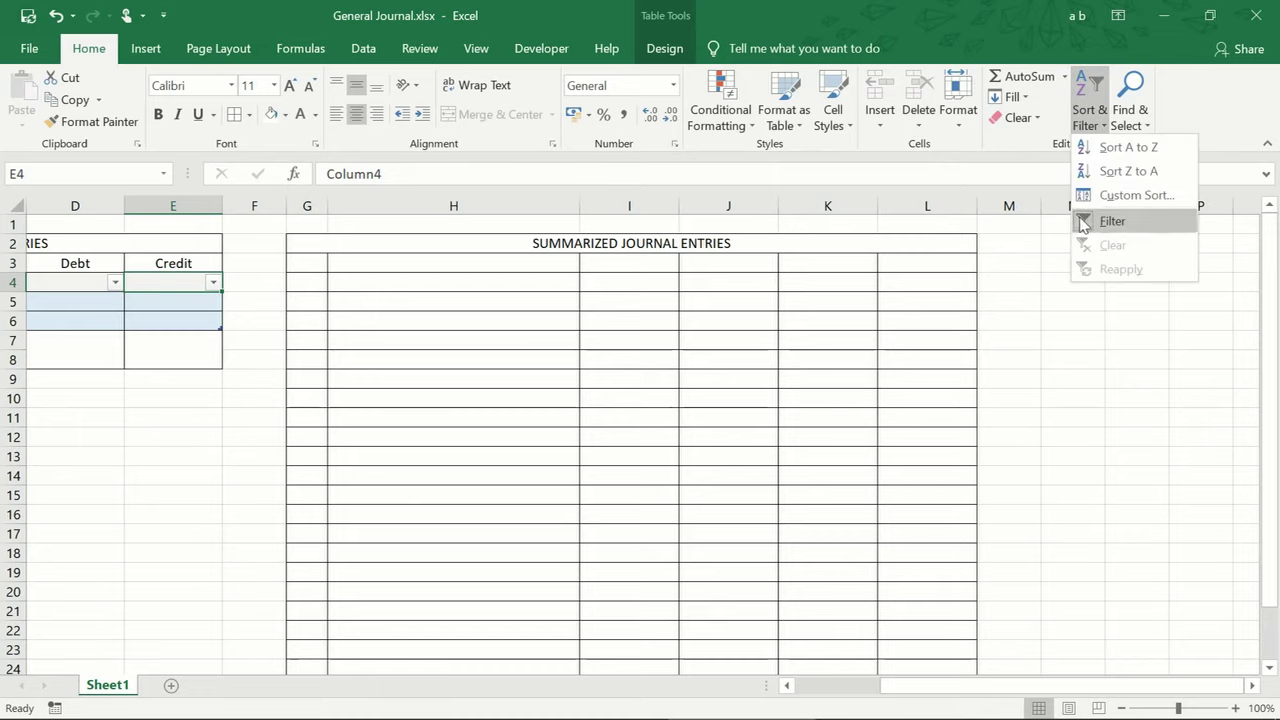
click(1083, 221)
Format-paint the light blue shading from D5:E6 onto the summary's I4:L24
mouse_move(80, 296)
mouse_down()
mouse_move(146, 297)
mouse_move(162, 319)
mouse_up()
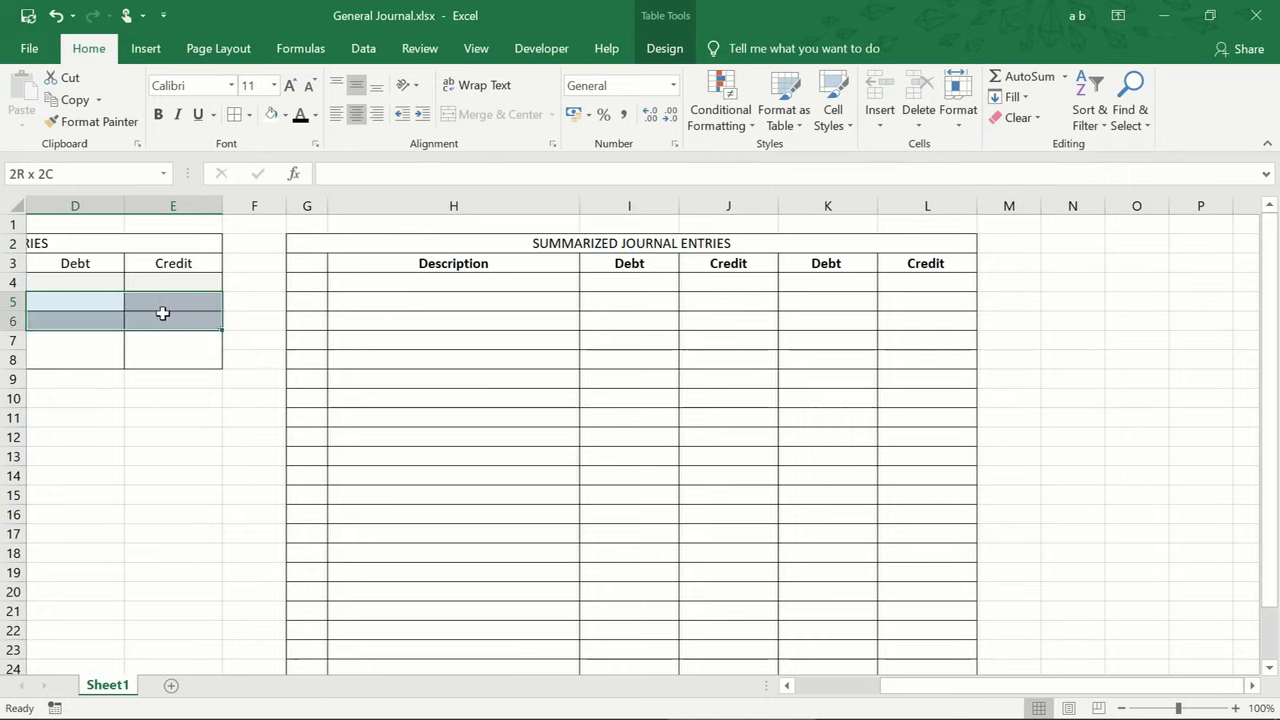
click(100, 125)
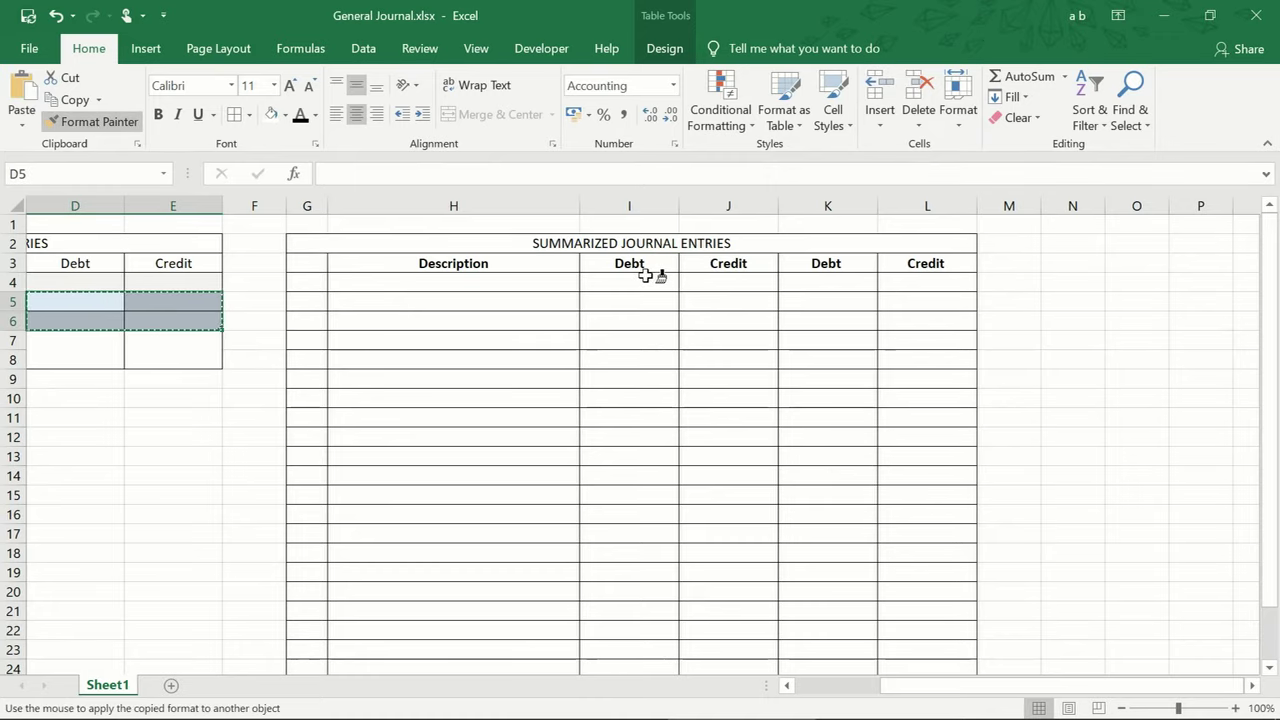
mouse_move(651, 270)
mouse_down()
mouse_move(745, 295)
mouse_move(913, 646)
mouse_up()
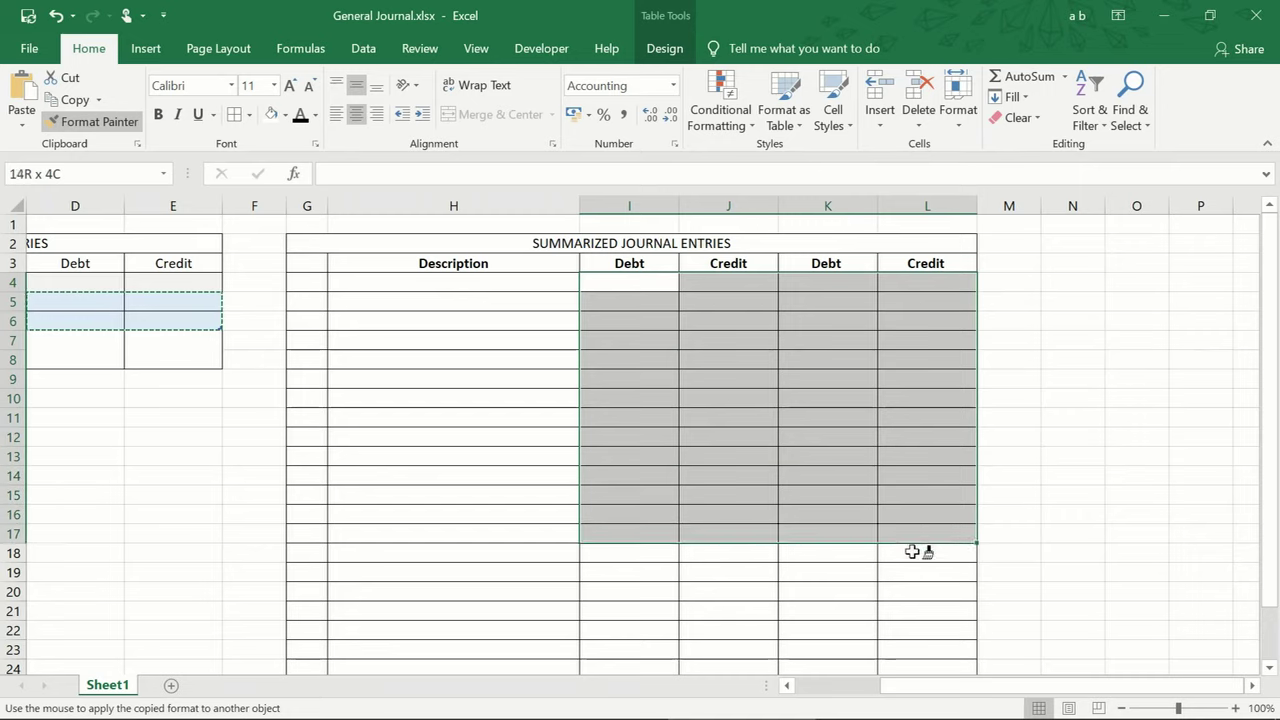
drag(913, 646, 905, 634)
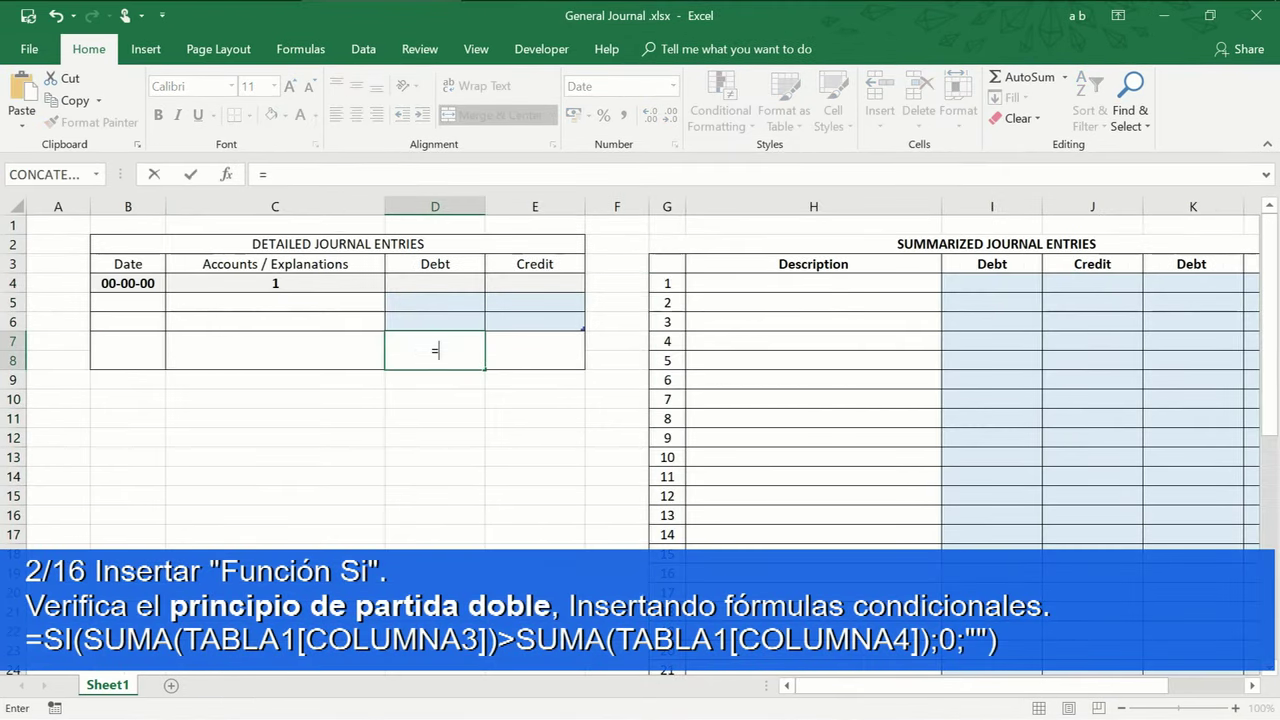
In D7, enter =IF(SUM(Table1[Column3])>SUM(Table1[Column4]);0;"") and accept the typo correction
text(if)
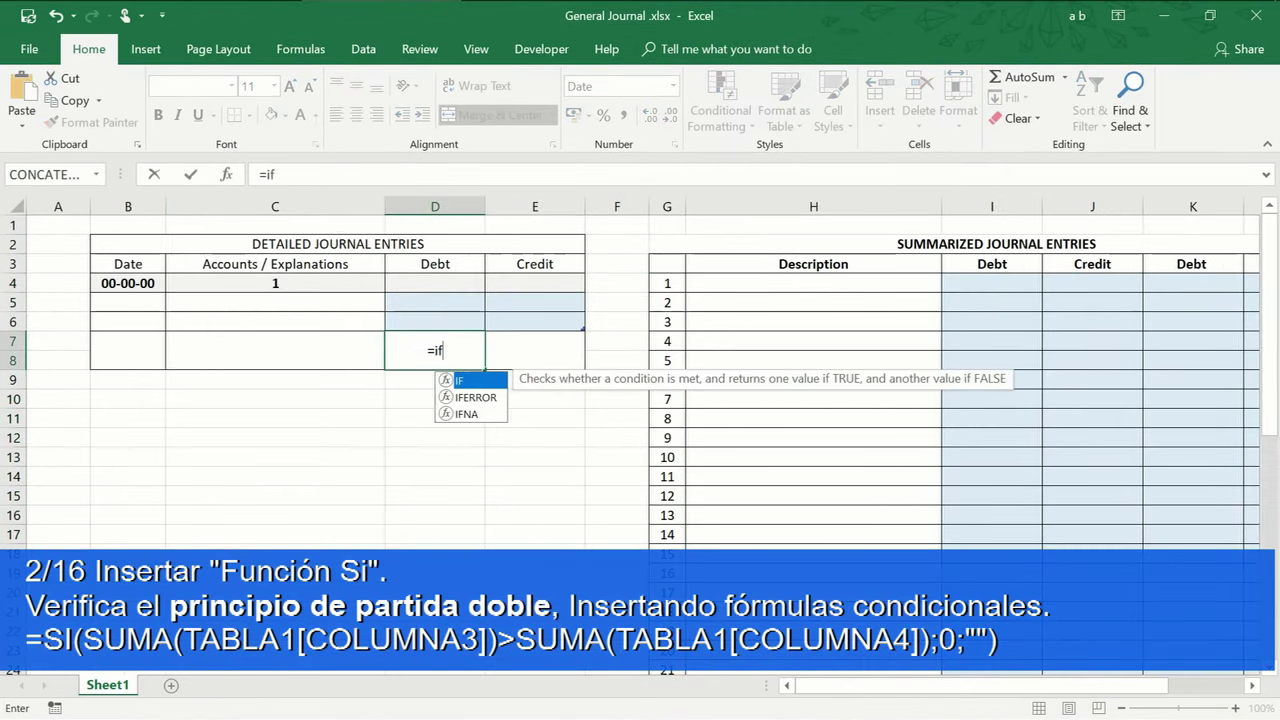
text(()
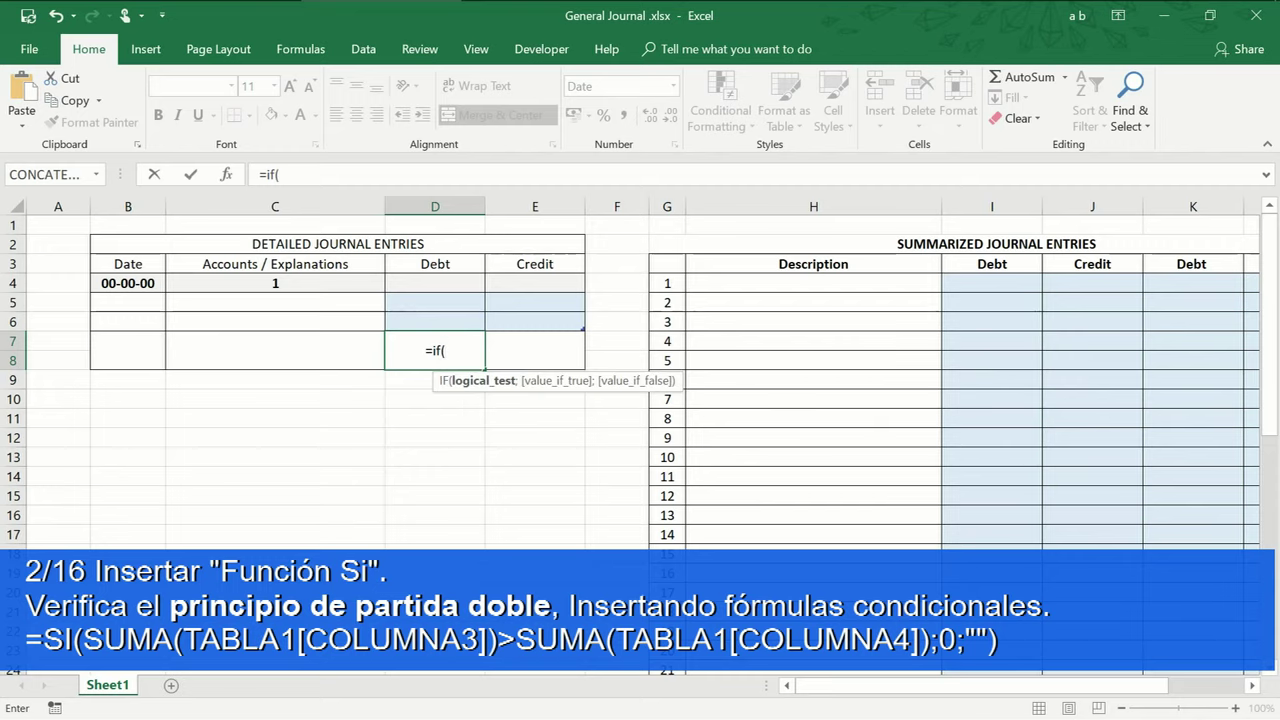
text(sum)
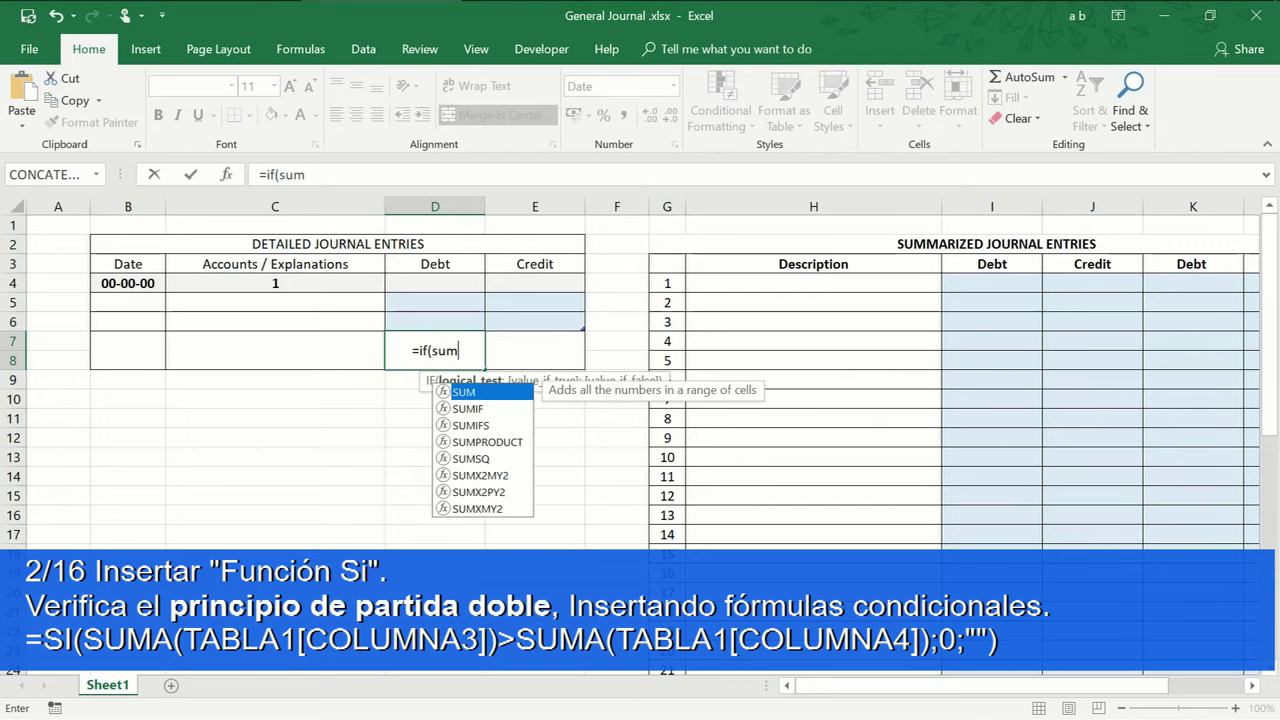
text(()
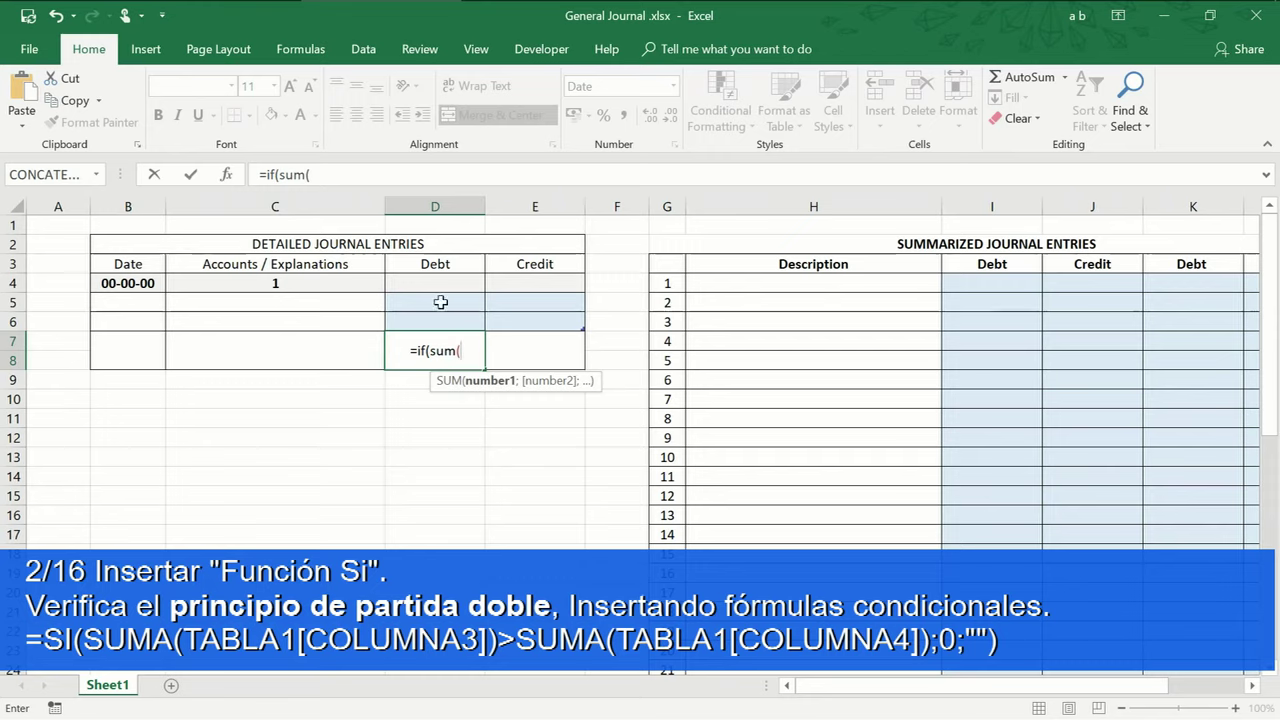
click(440, 271)
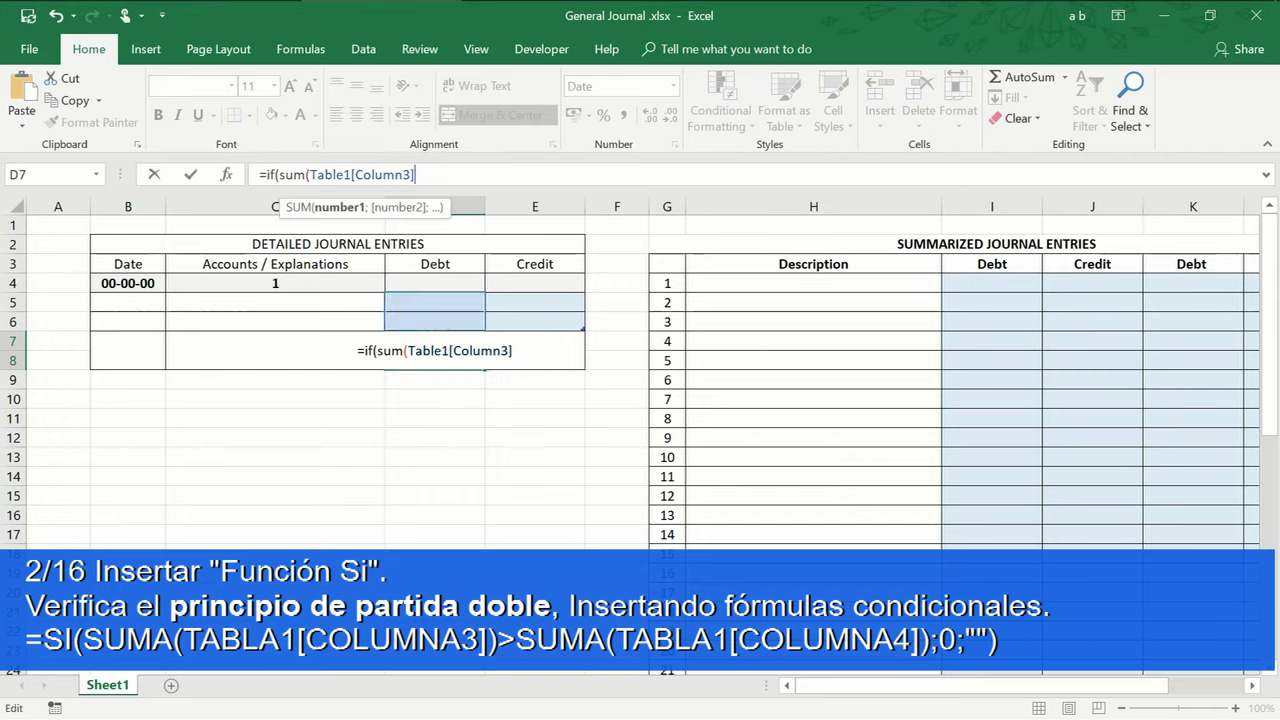
text(>)
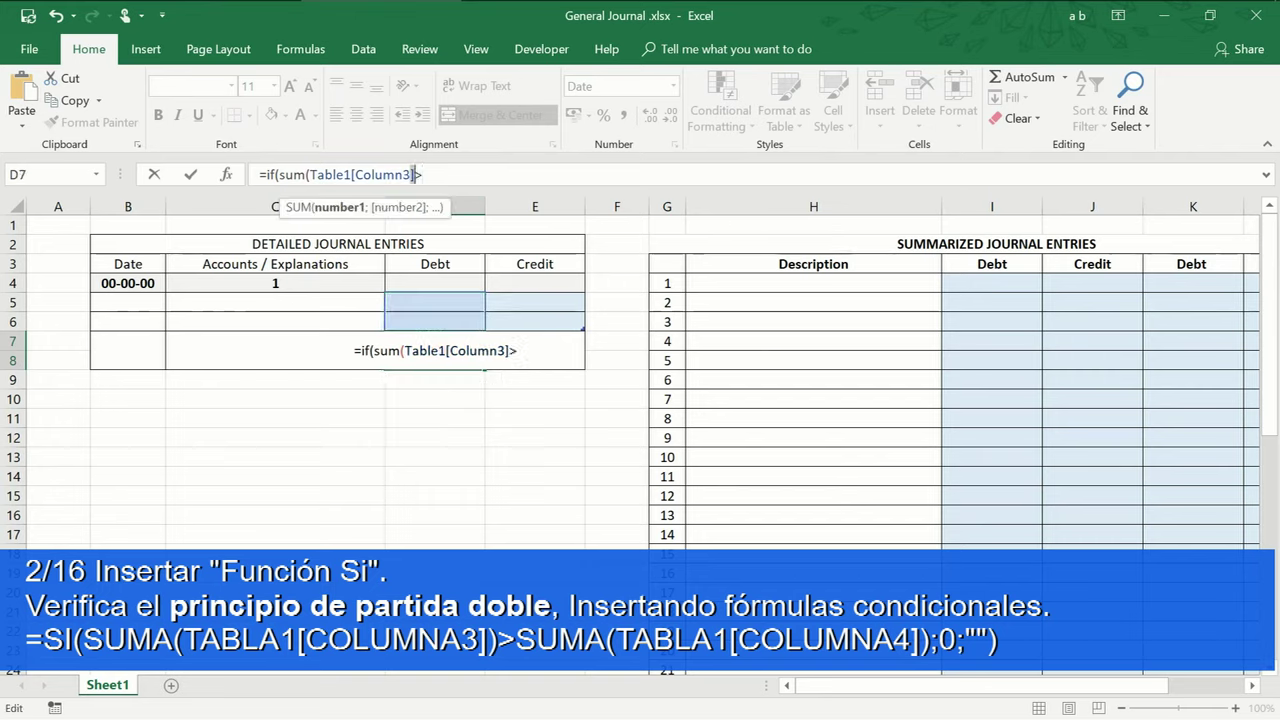
text())
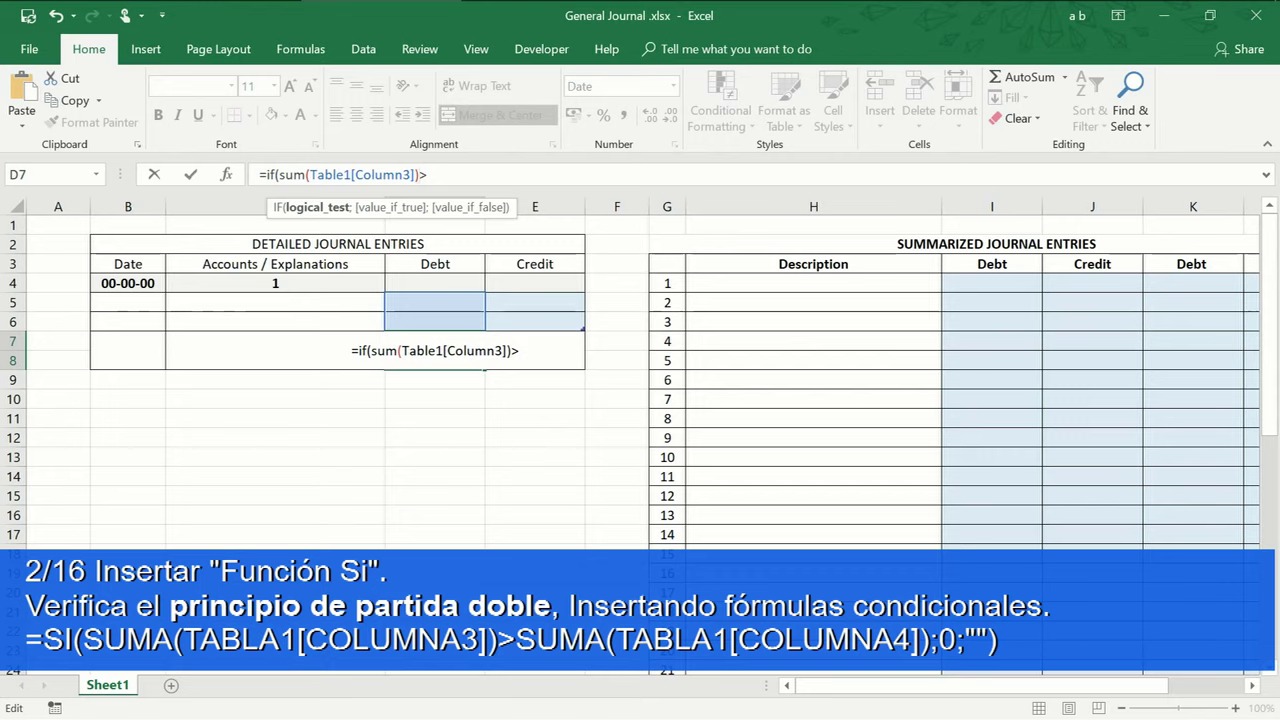
text(sum()
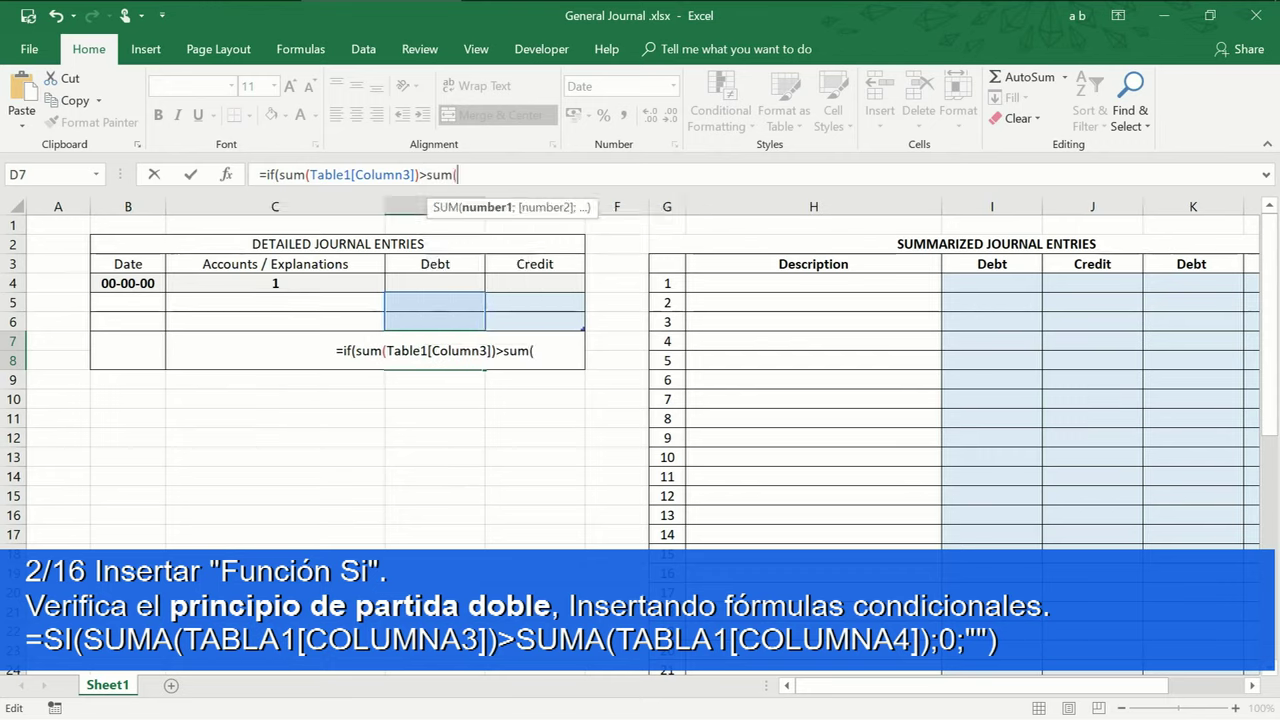
click(532, 268)
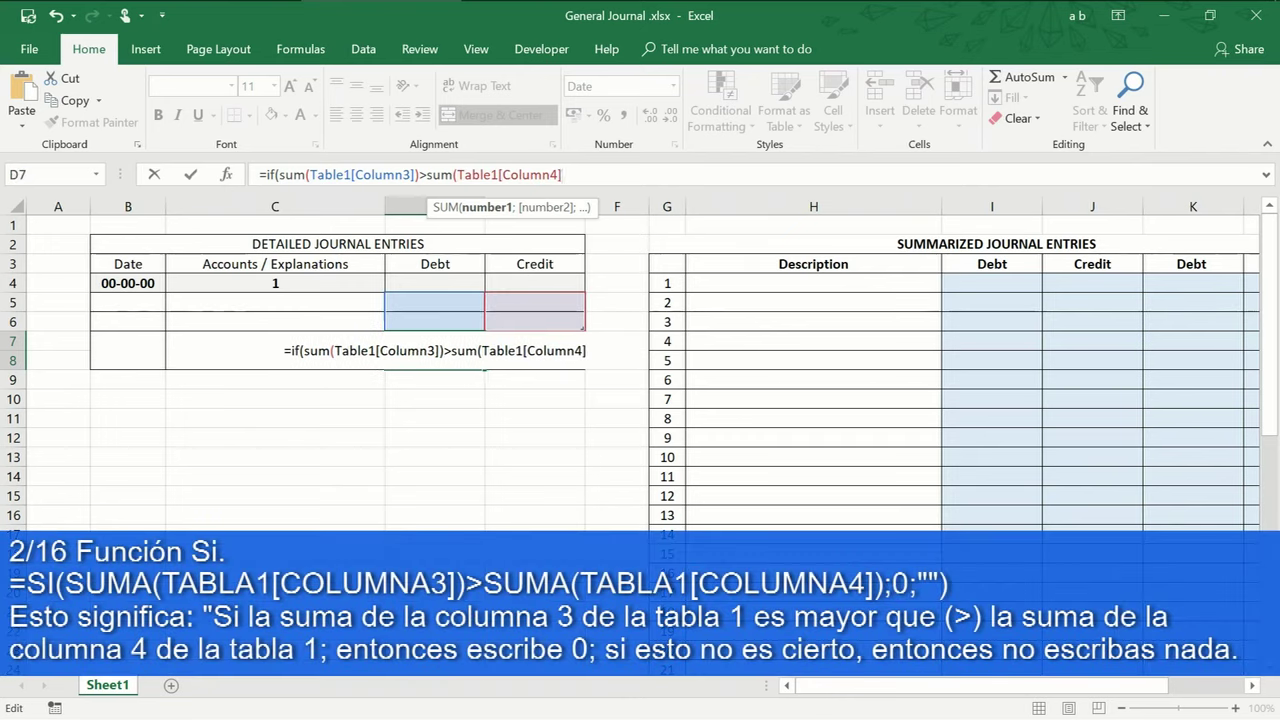
text();)
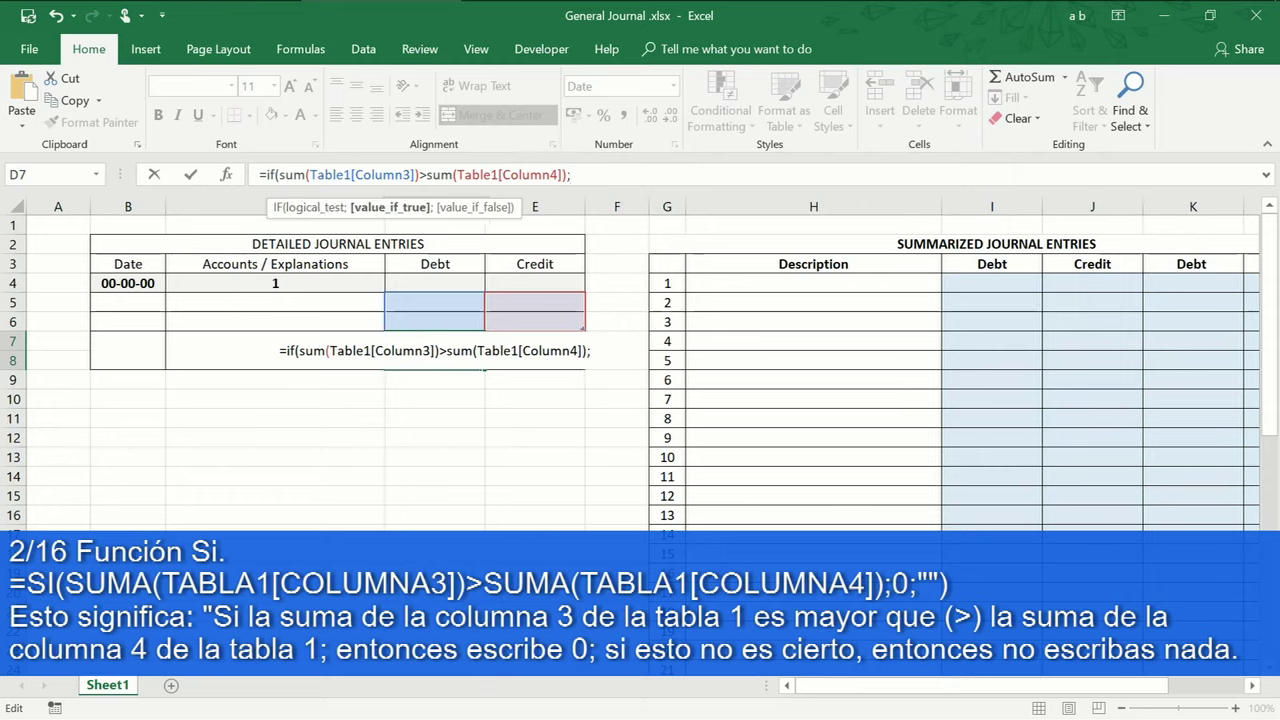
text(0)
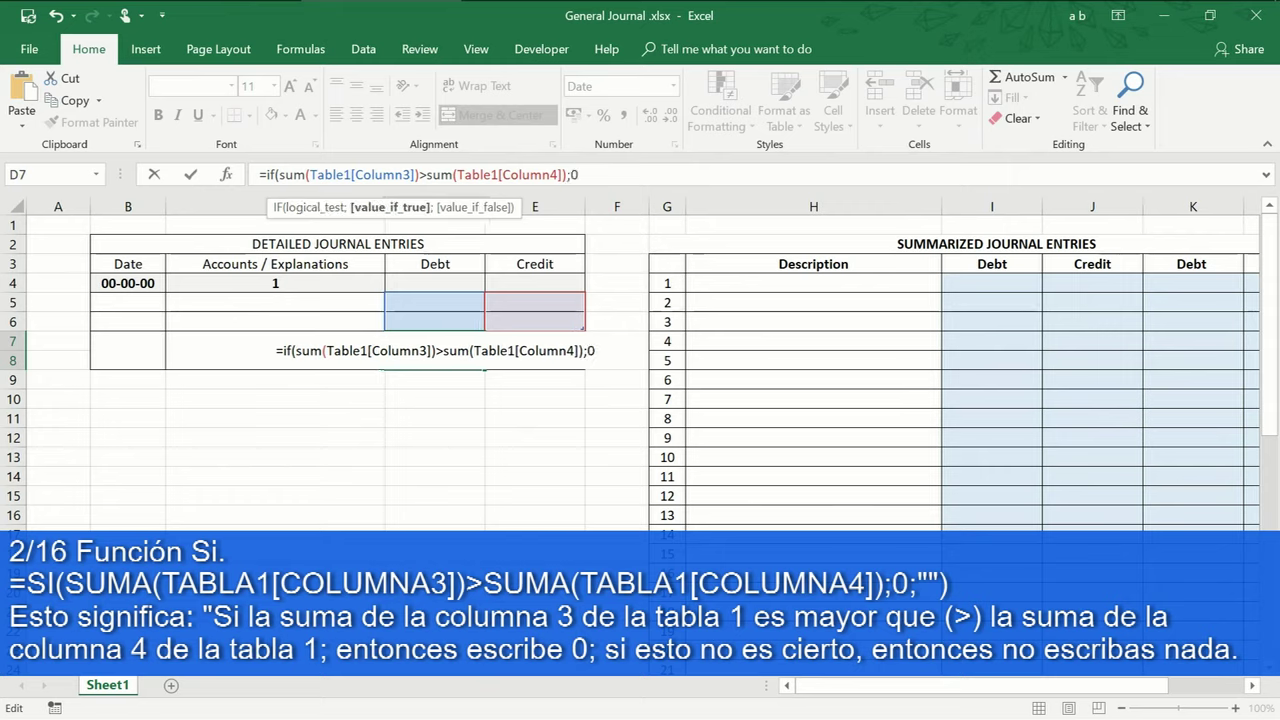
text(;"")
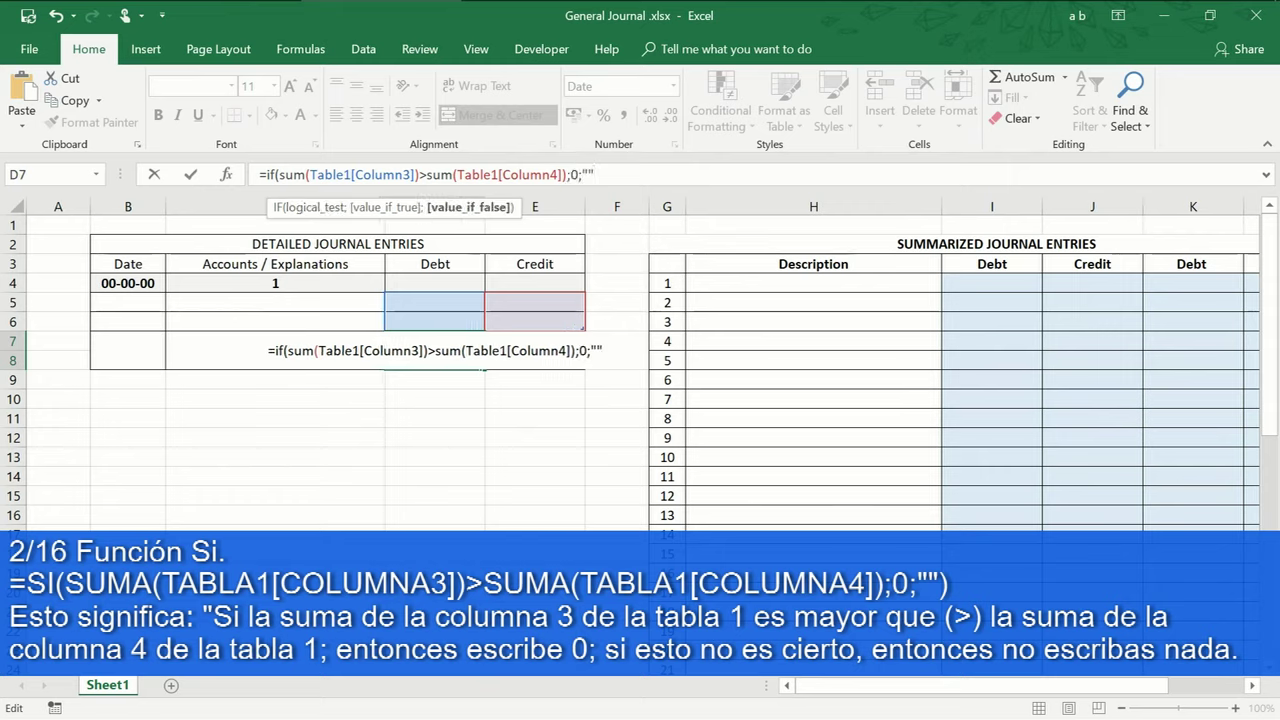
key(Return)
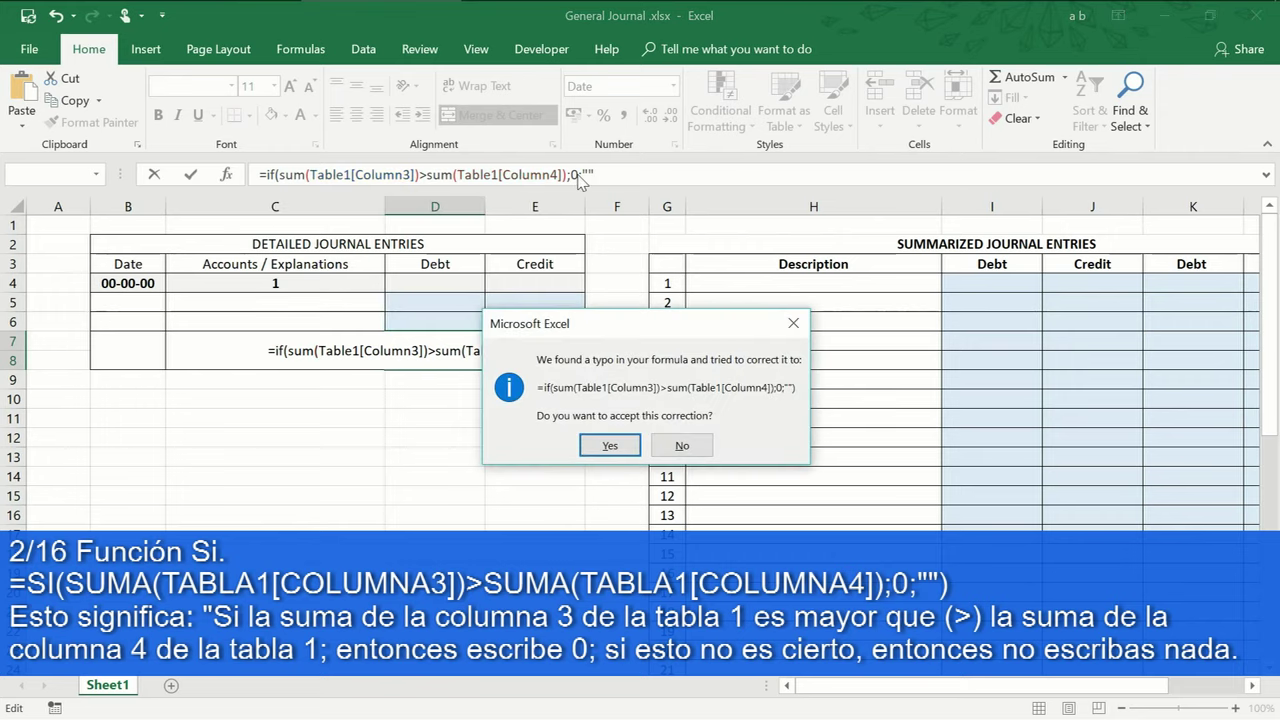
key(Return)
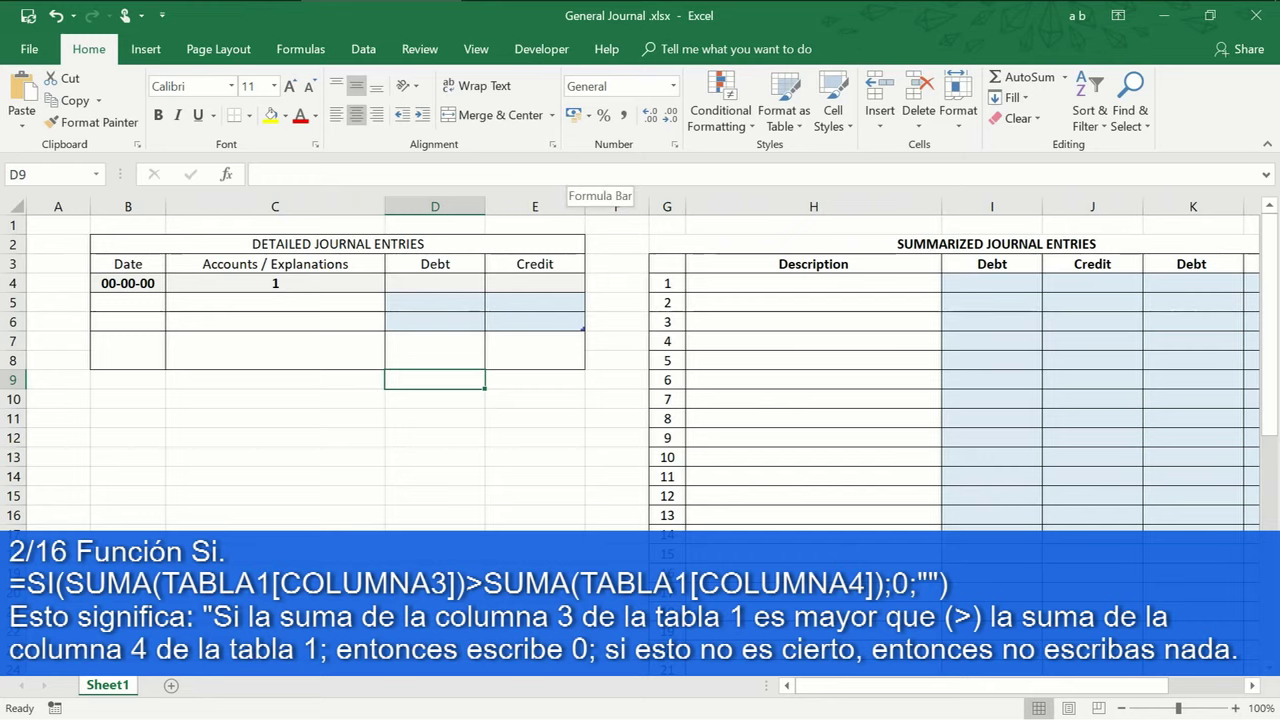
In E7, enter =IF(SUM(Table1[Column4])>SUM(Table1[Column3]);0;""), fixing its parentheses
click(541, 342)
text(=)
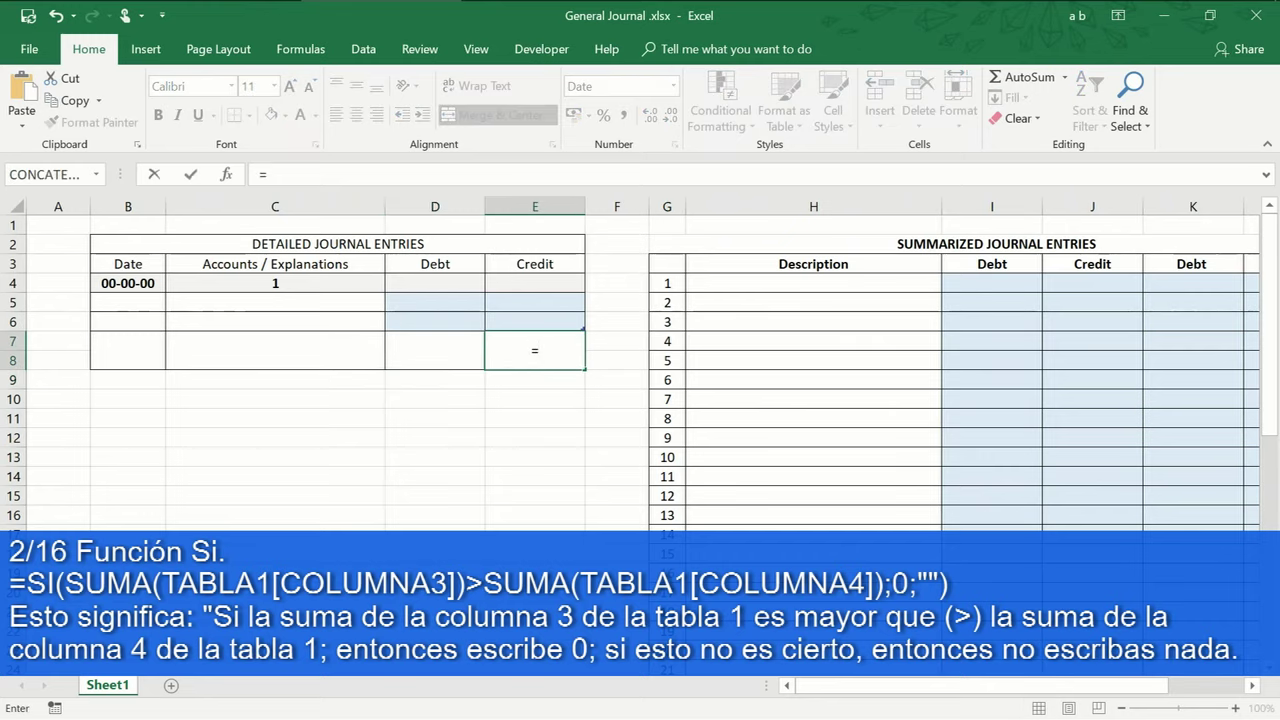
text(if)
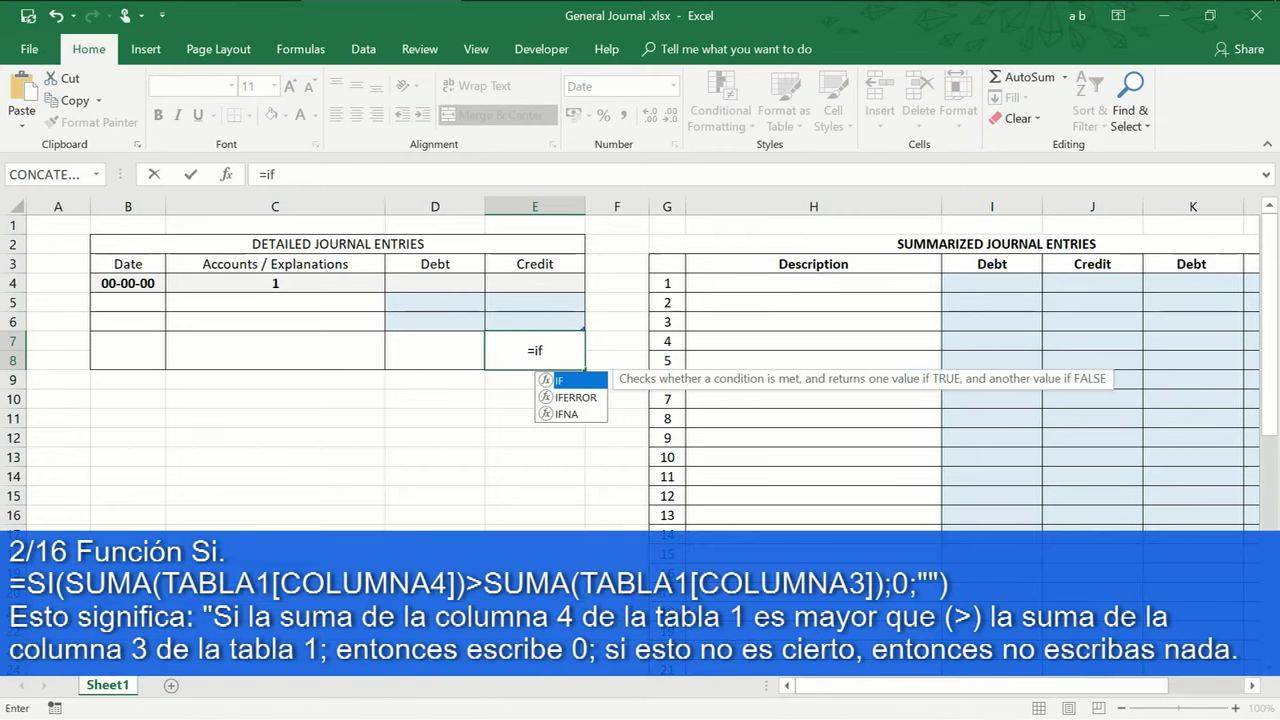
text(()
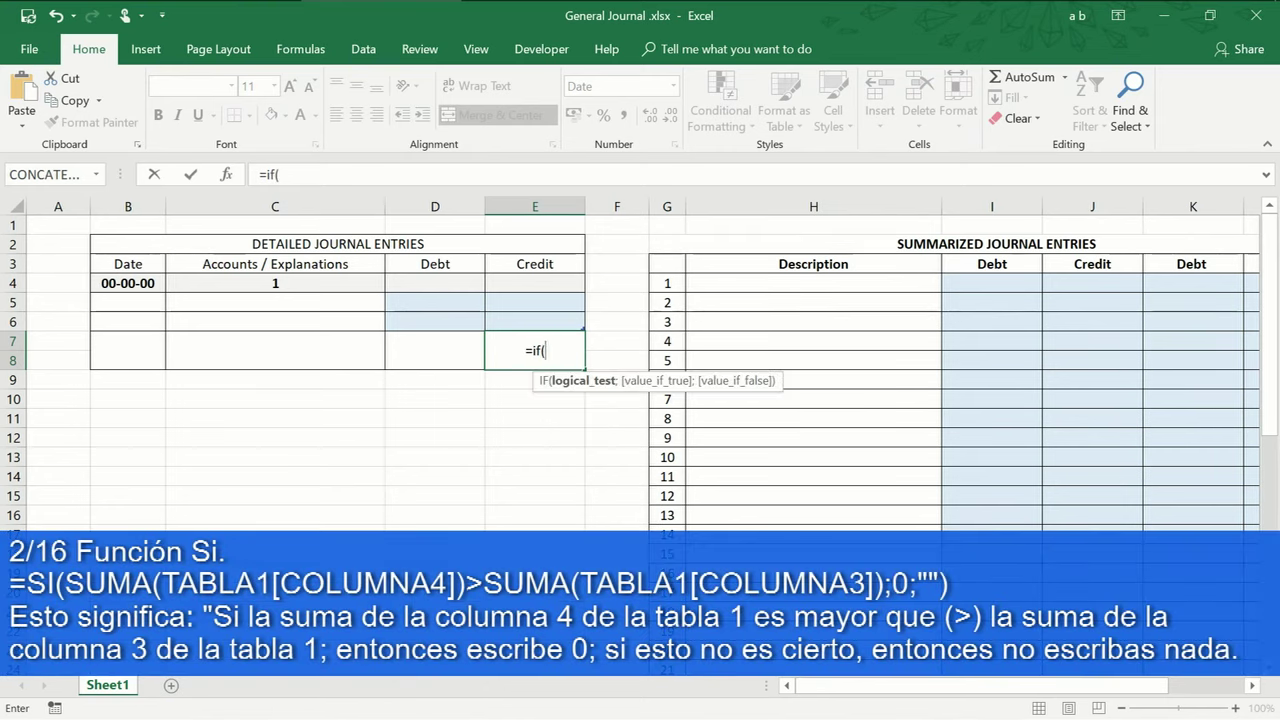
text(sum()
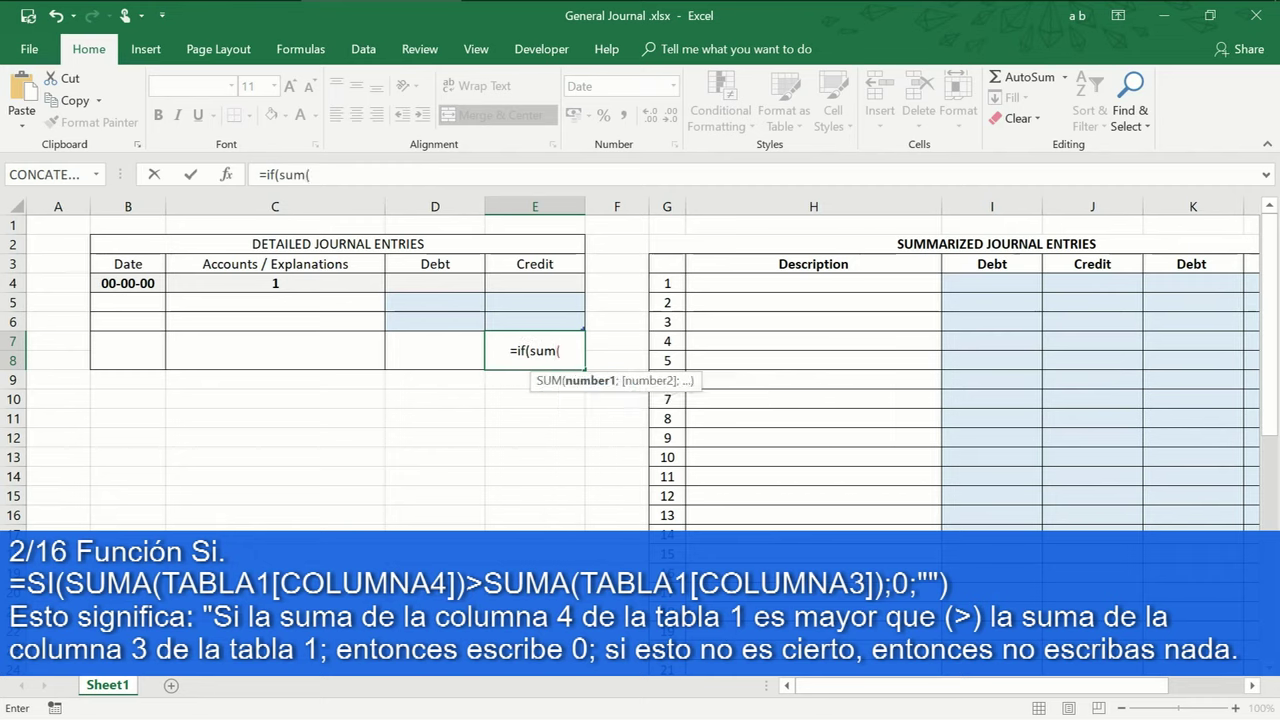
click(520, 268)
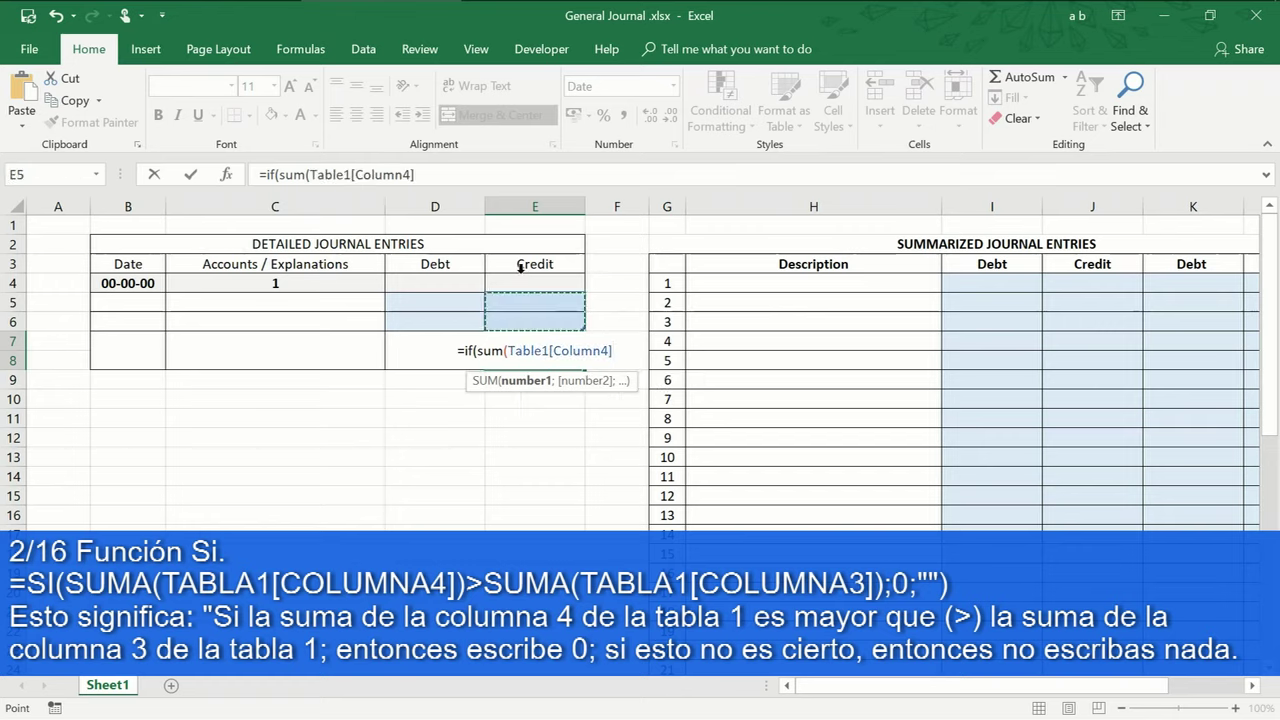
text(>)
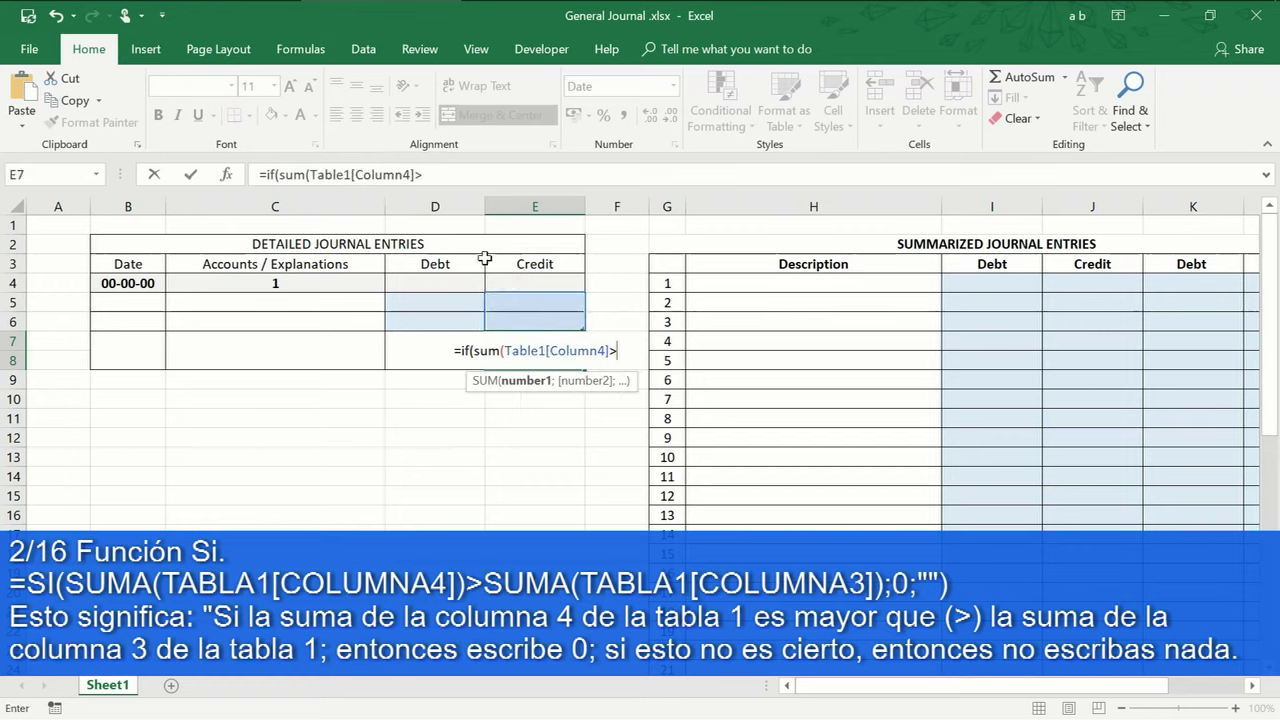
text(sum()
click(437, 266)
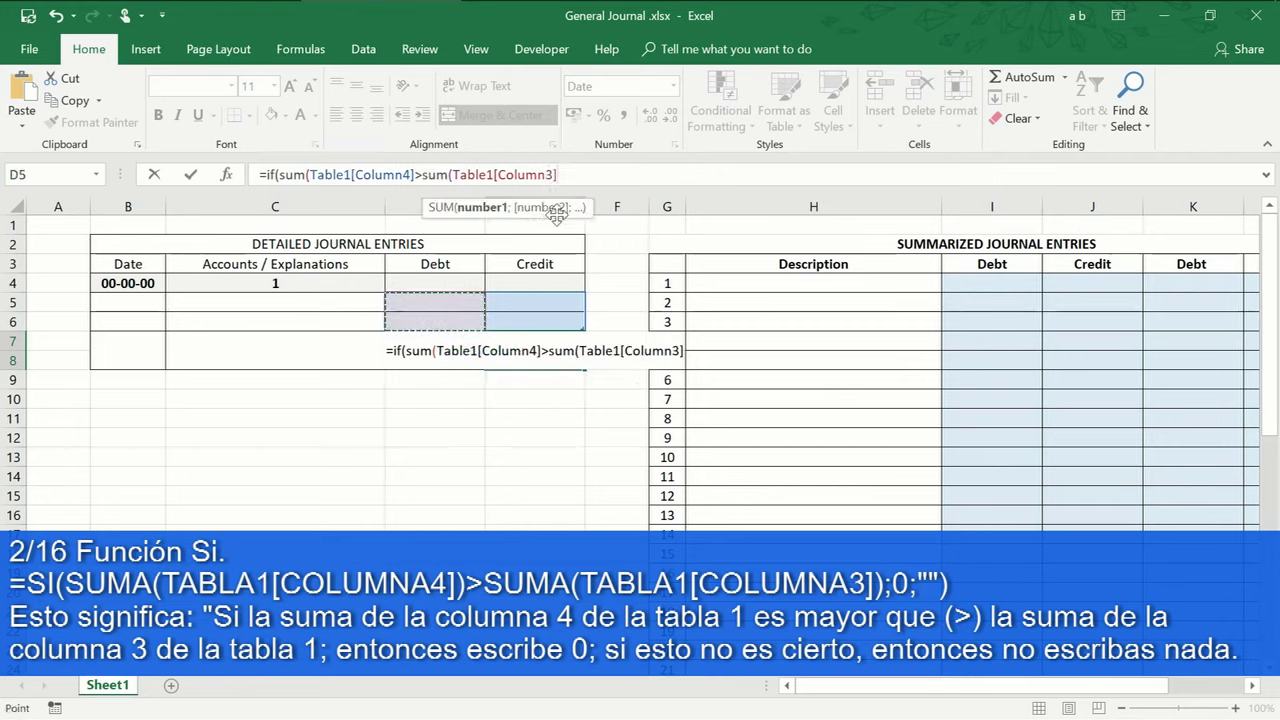
text())
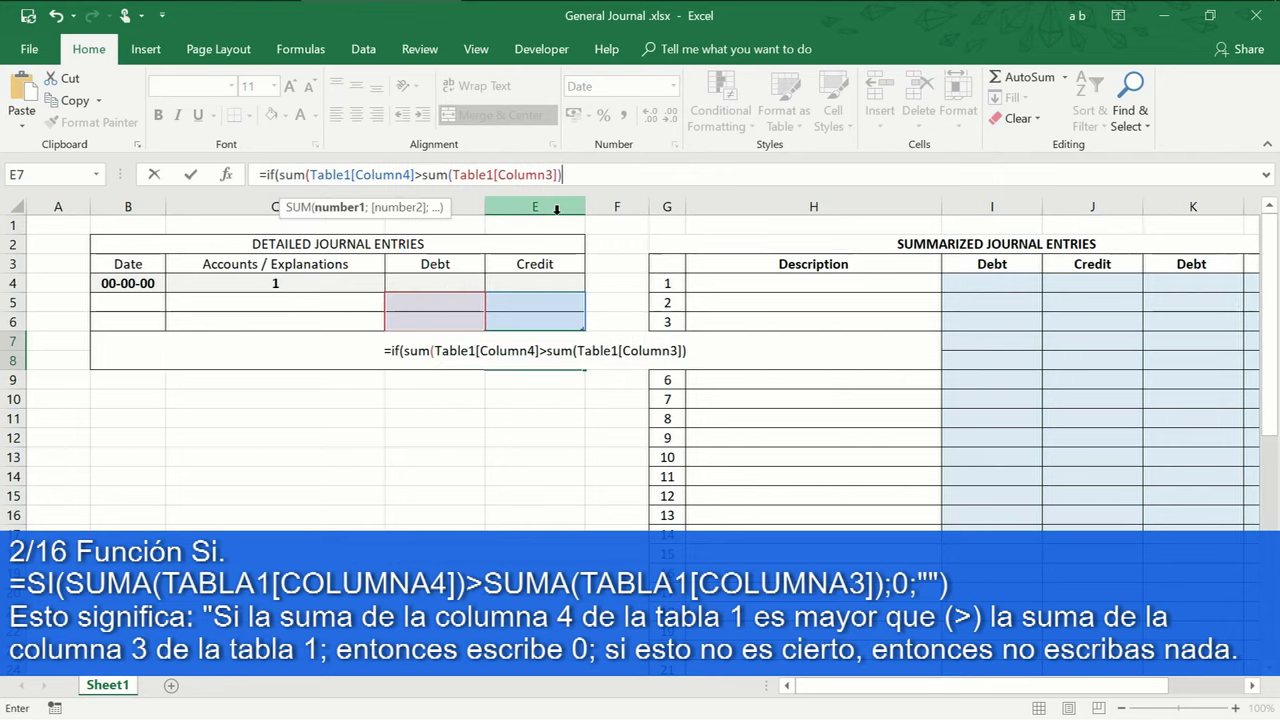
text(;0)
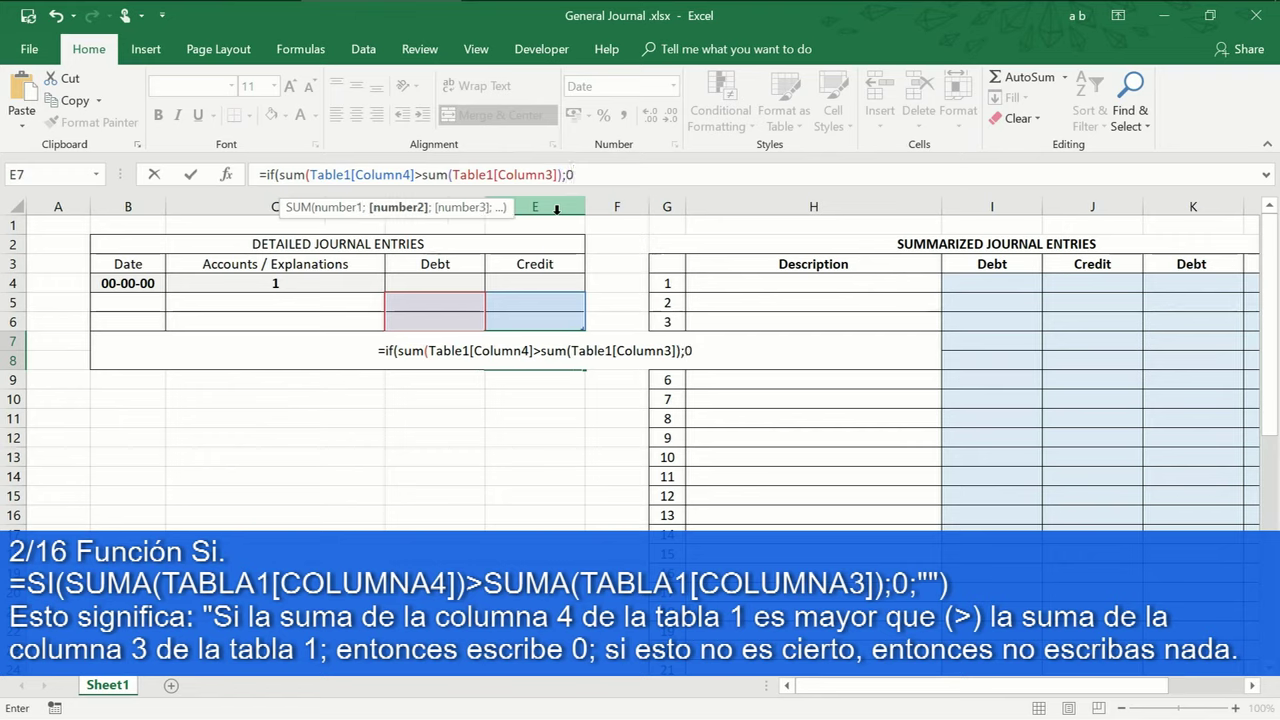
text(;"")
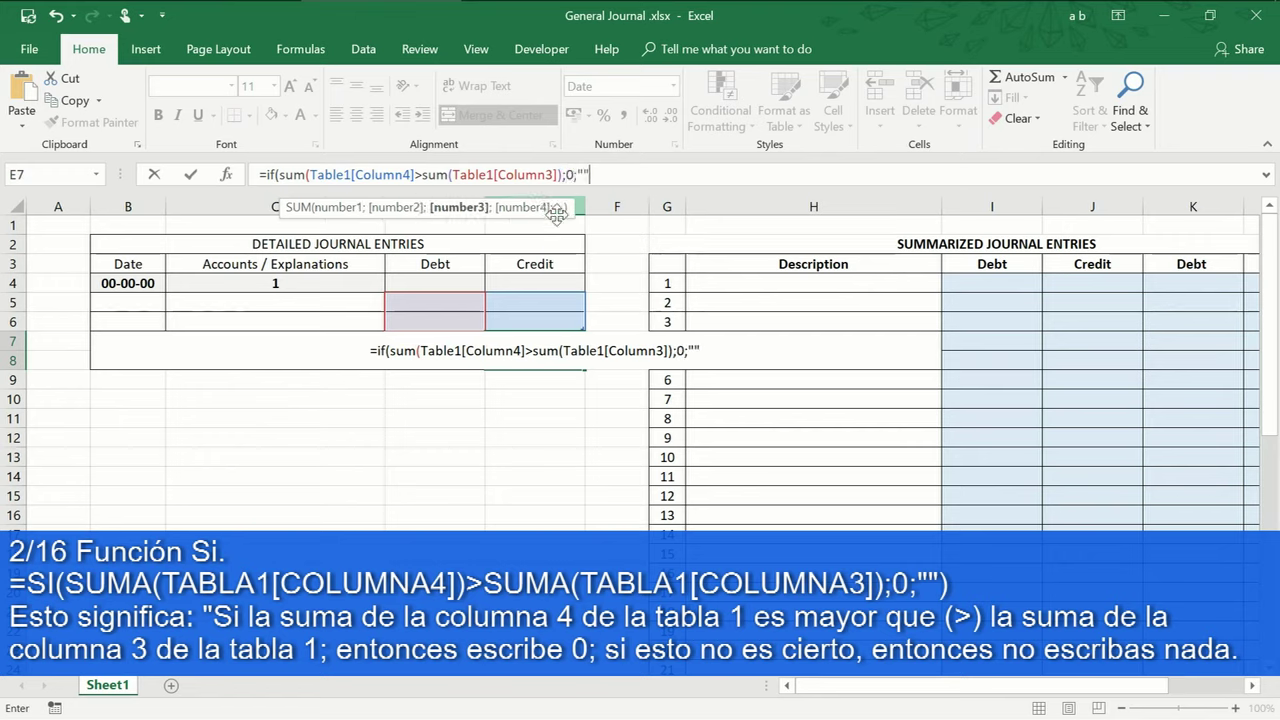
text())
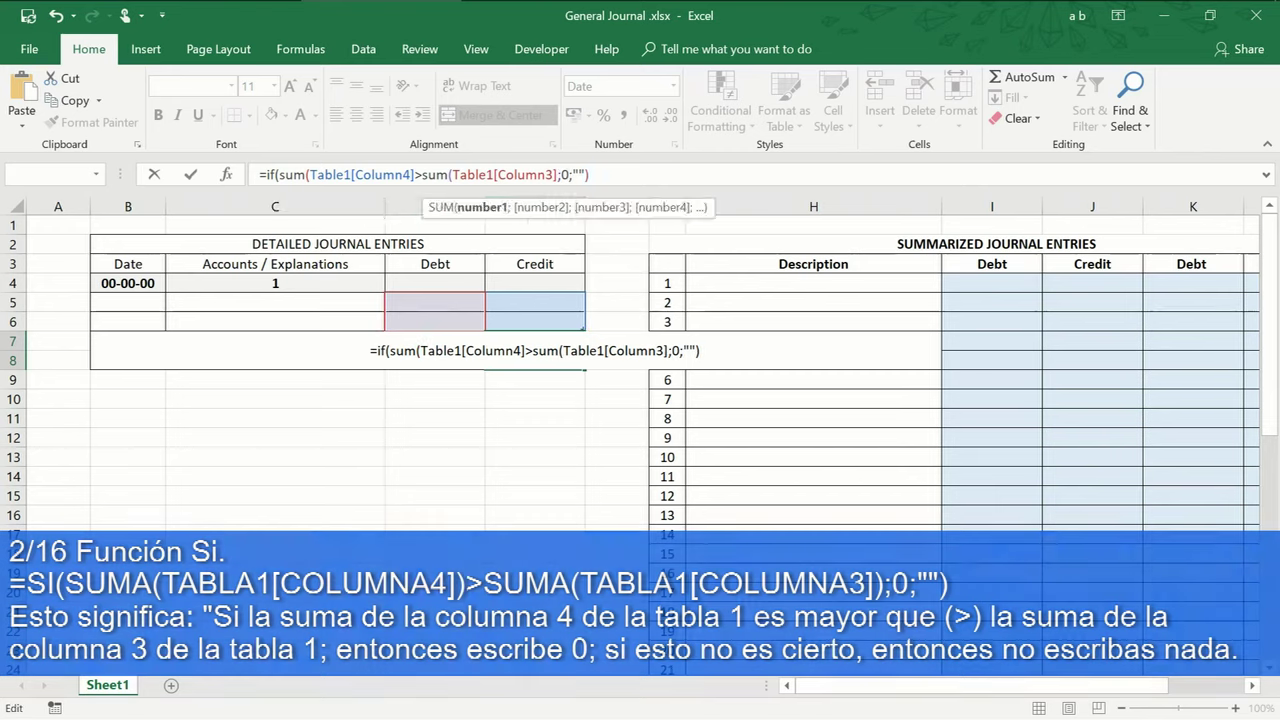
text())
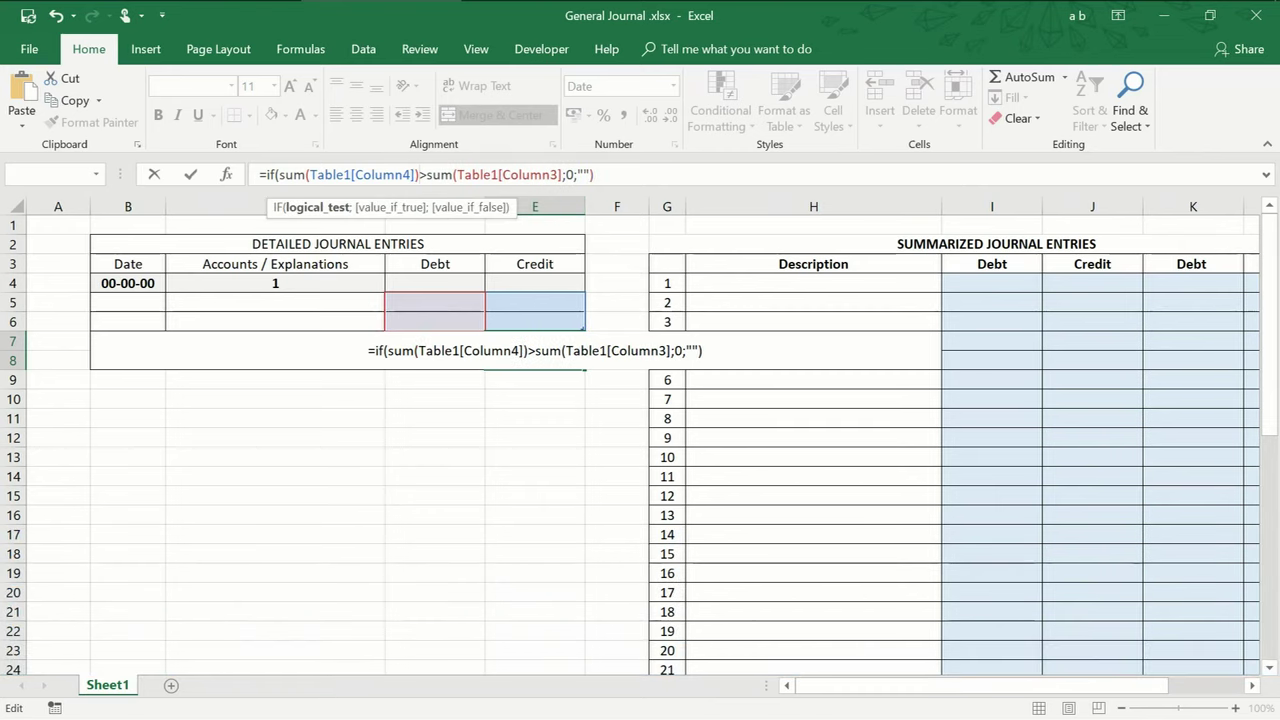
click(533, 174)
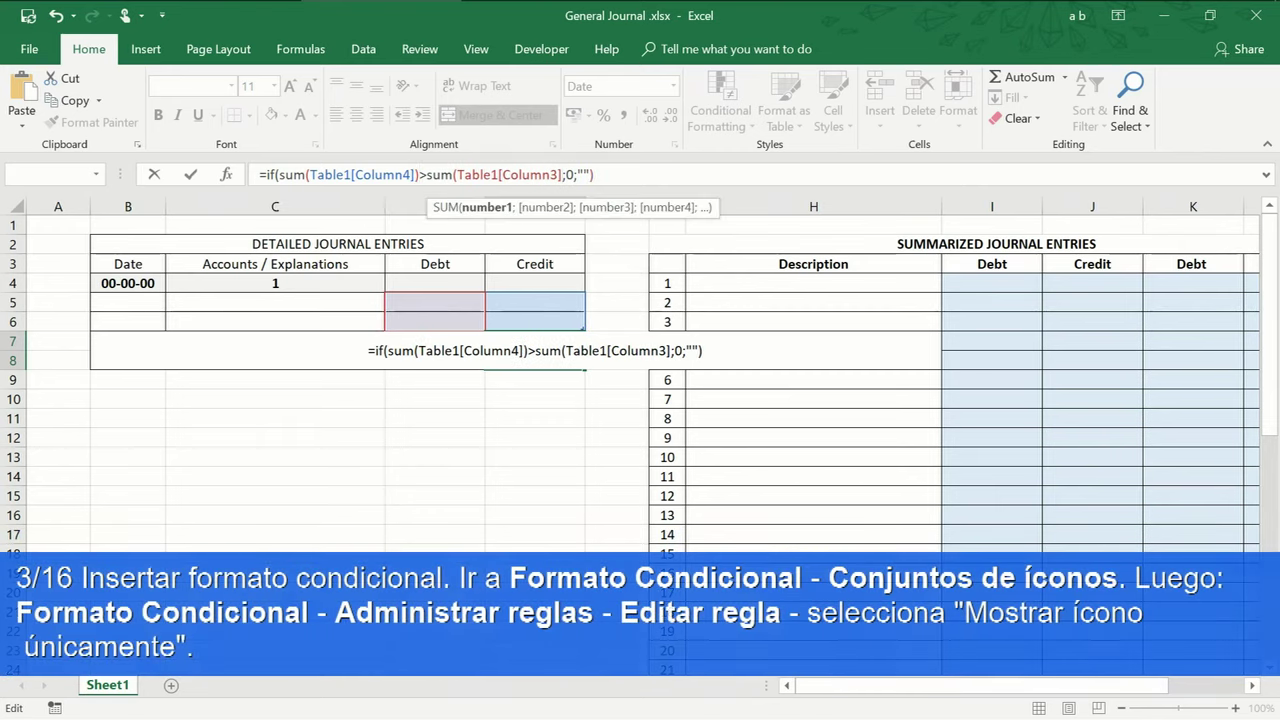
text())
click(567, 174)
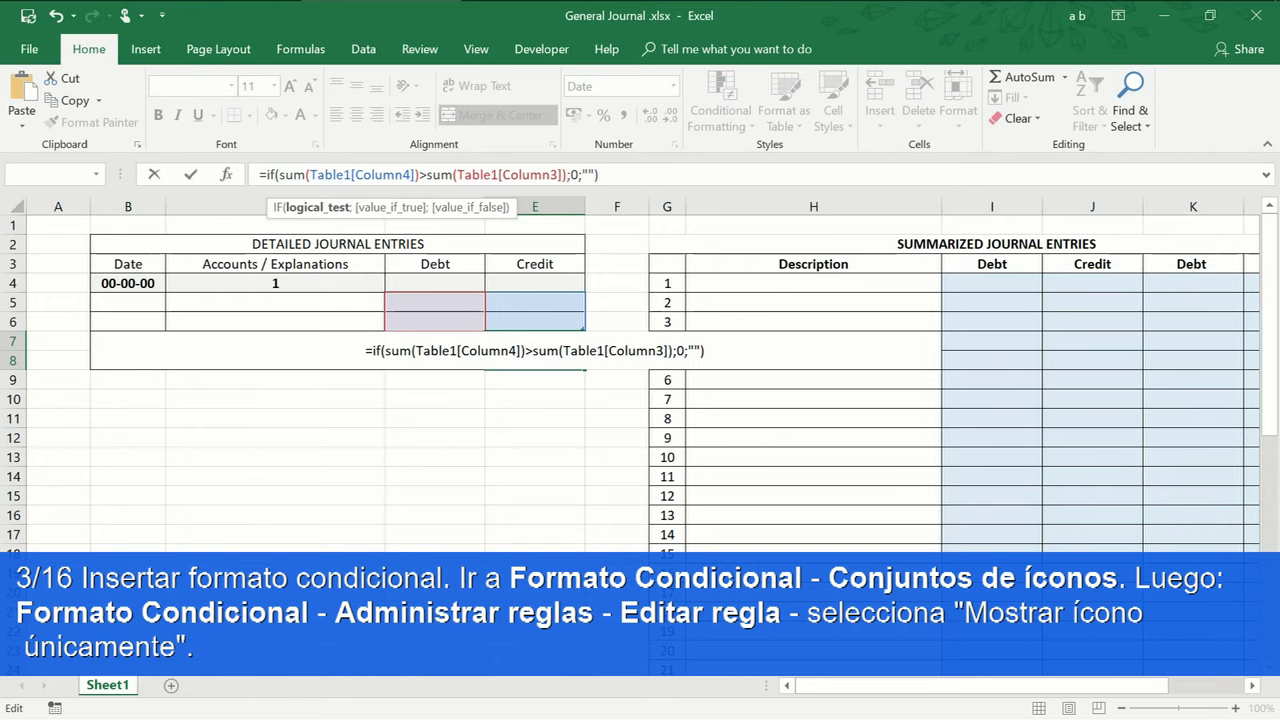
click(462, 298)
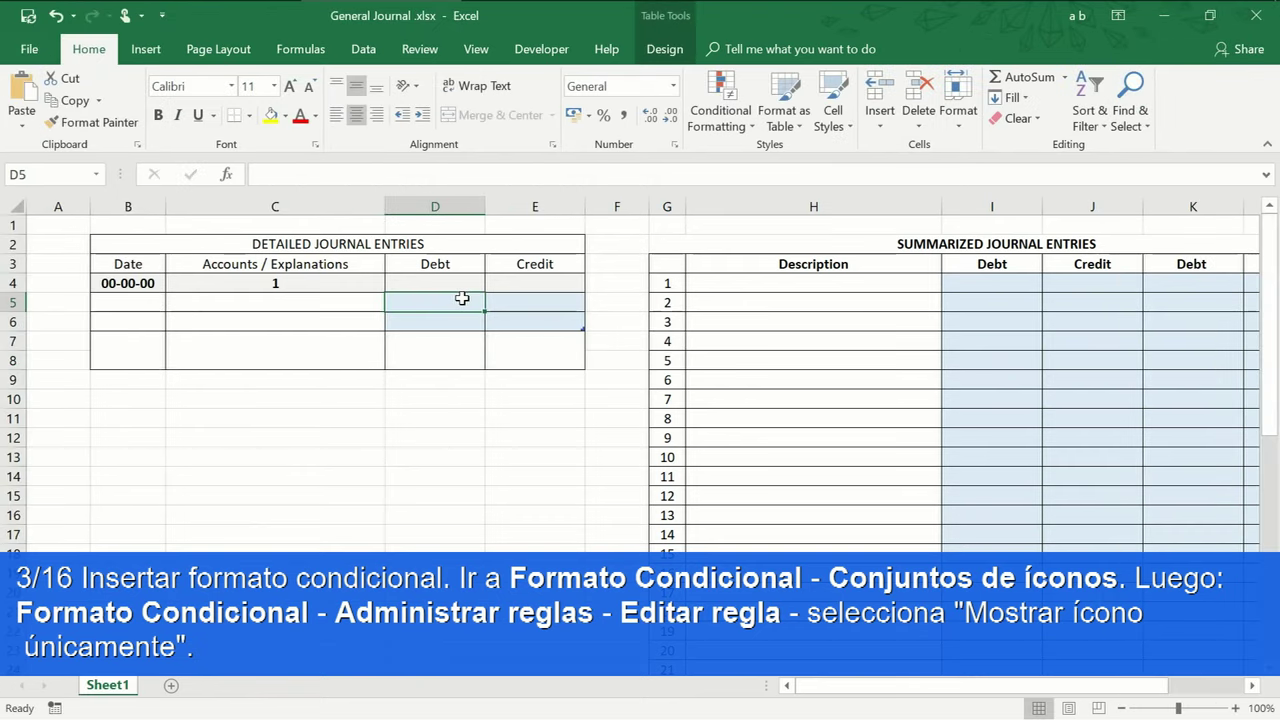
Enter a 200 test debit in D5, format check cells D7:E8 as Number, and start a 200 credit
text(2)
key(Return)
key(Return)
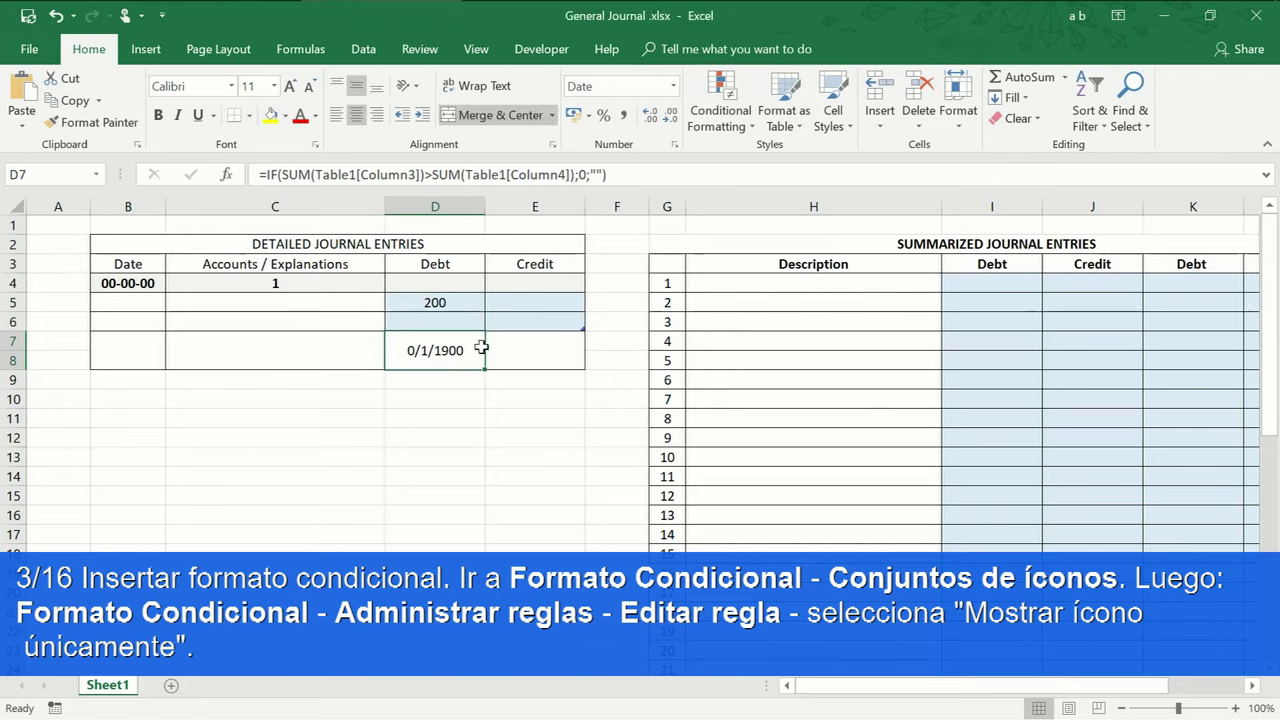
drag(447, 347, 507, 345)
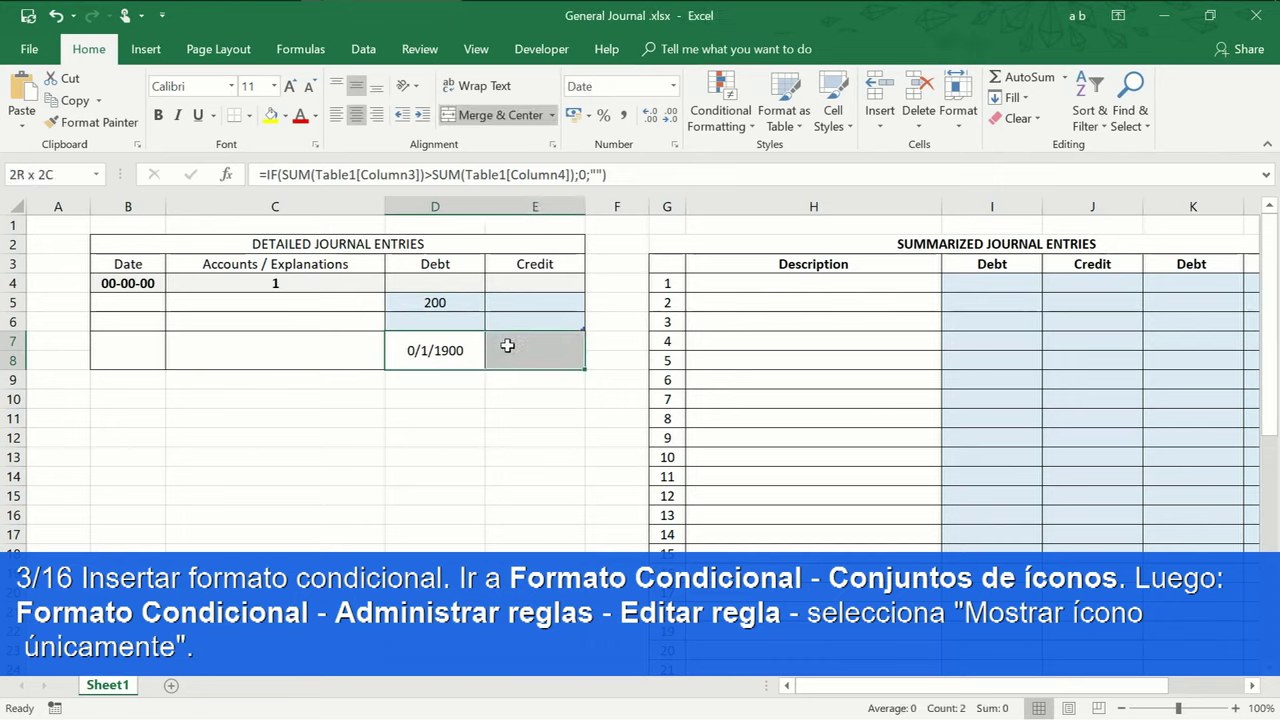
click(673, 87)
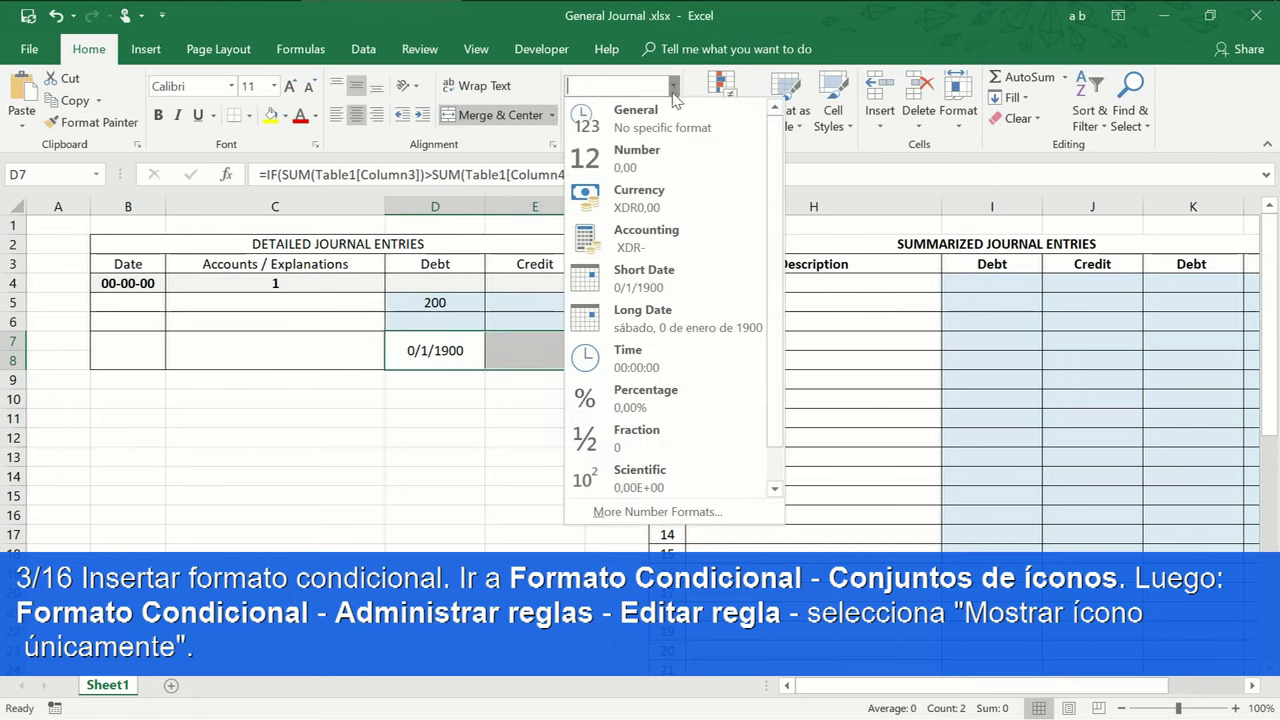
click(645, 155)
click(521, 318)
text(2)
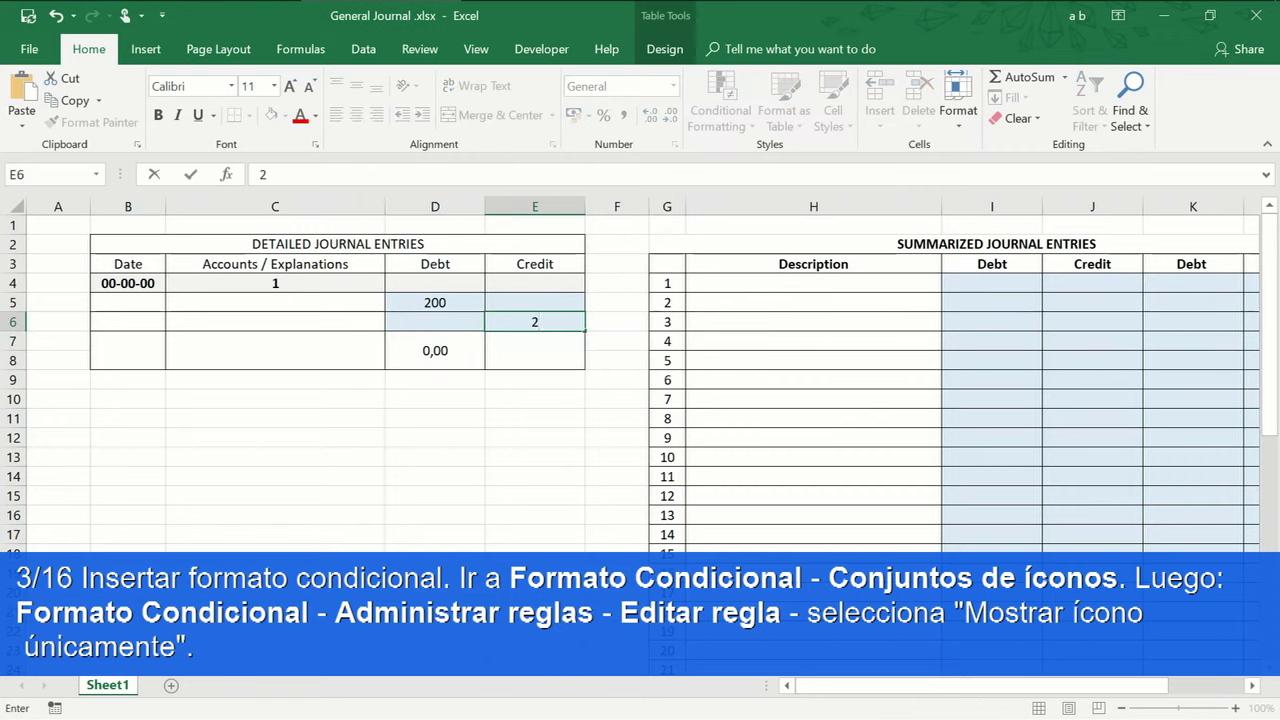
text(00)
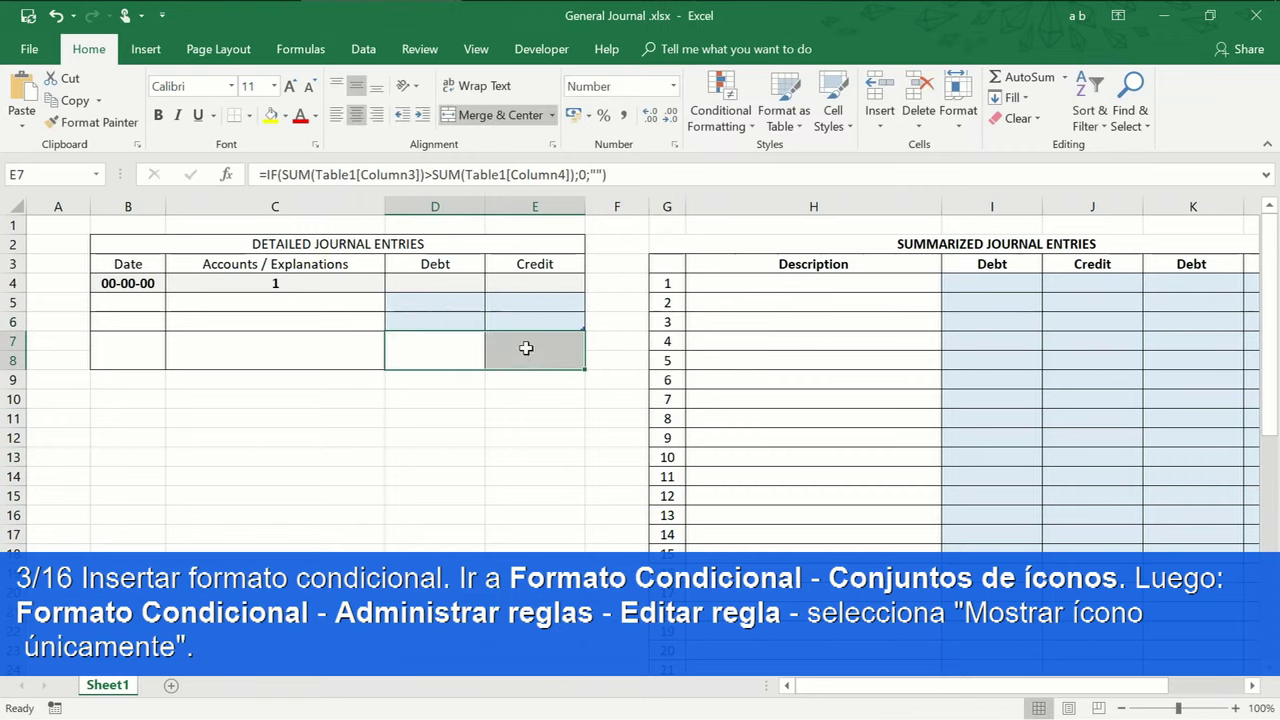
Move the 200 test amount into Credit cell E6 and clear the D5 debit
click(740, 125)
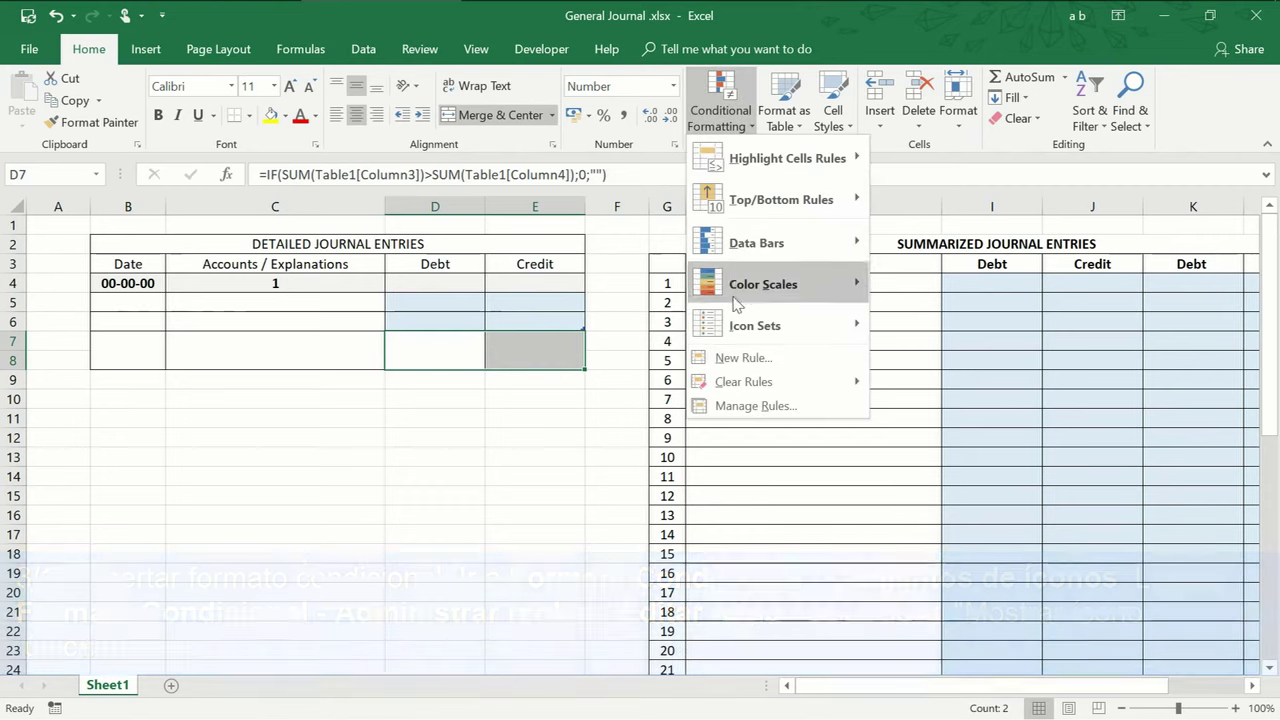
mouse_move(803, 336)
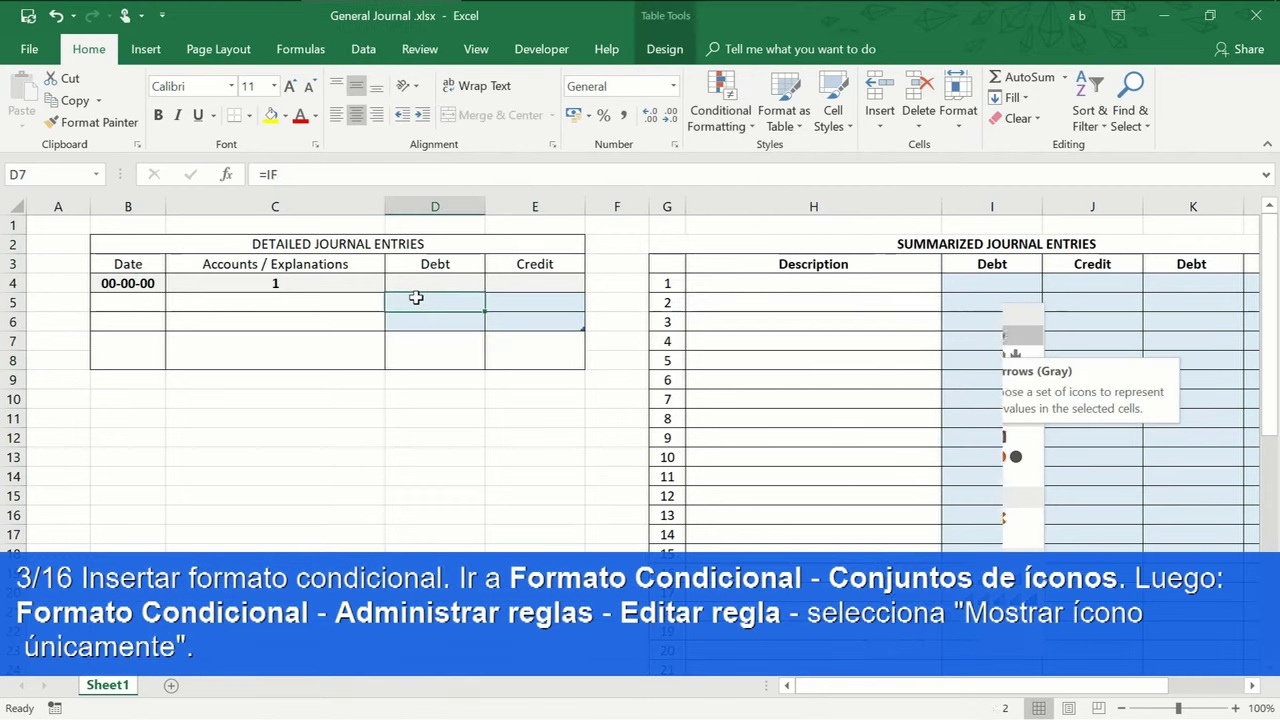
text(200)
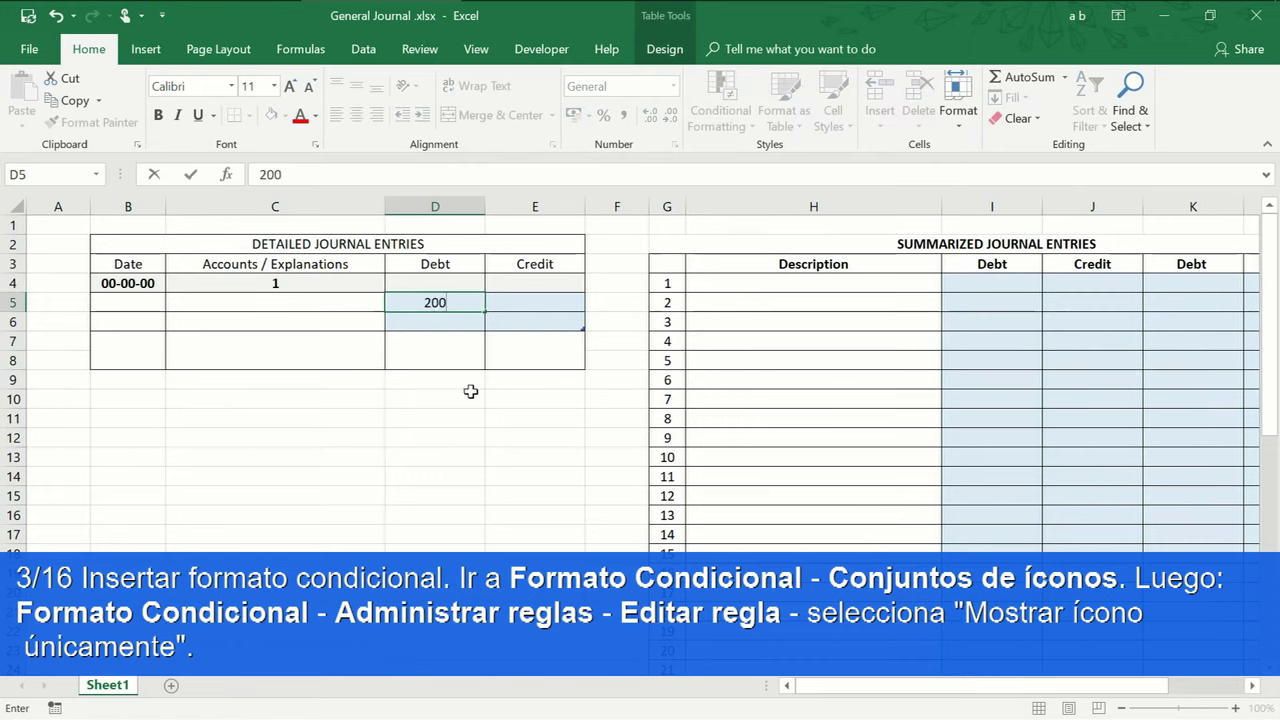
click(468, 398)
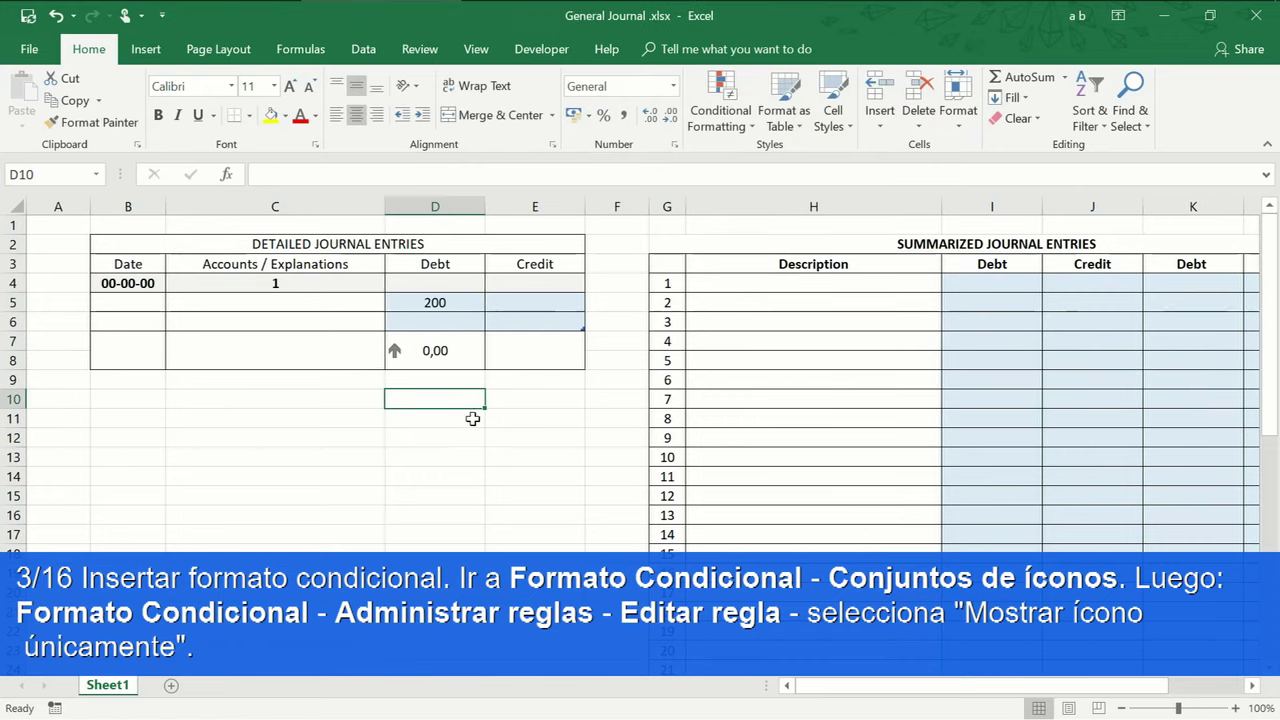
click(524, 318)
text(2)
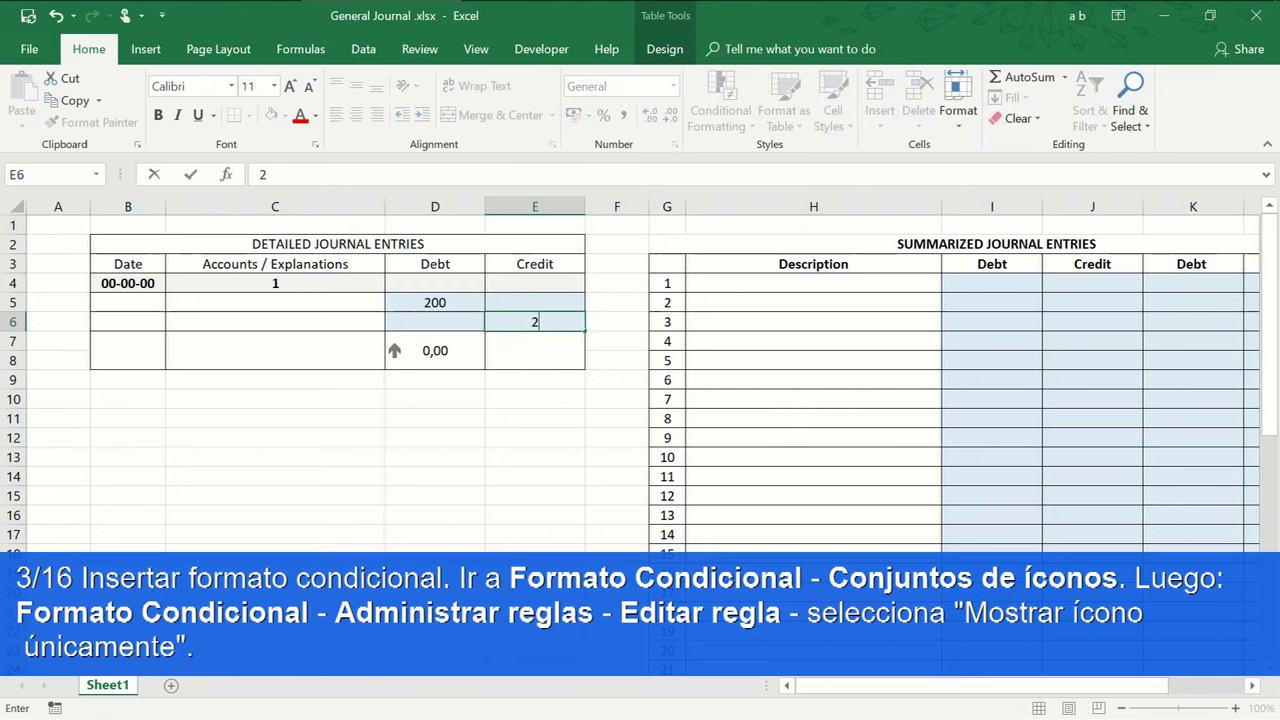
text(00)
click(542, 437)
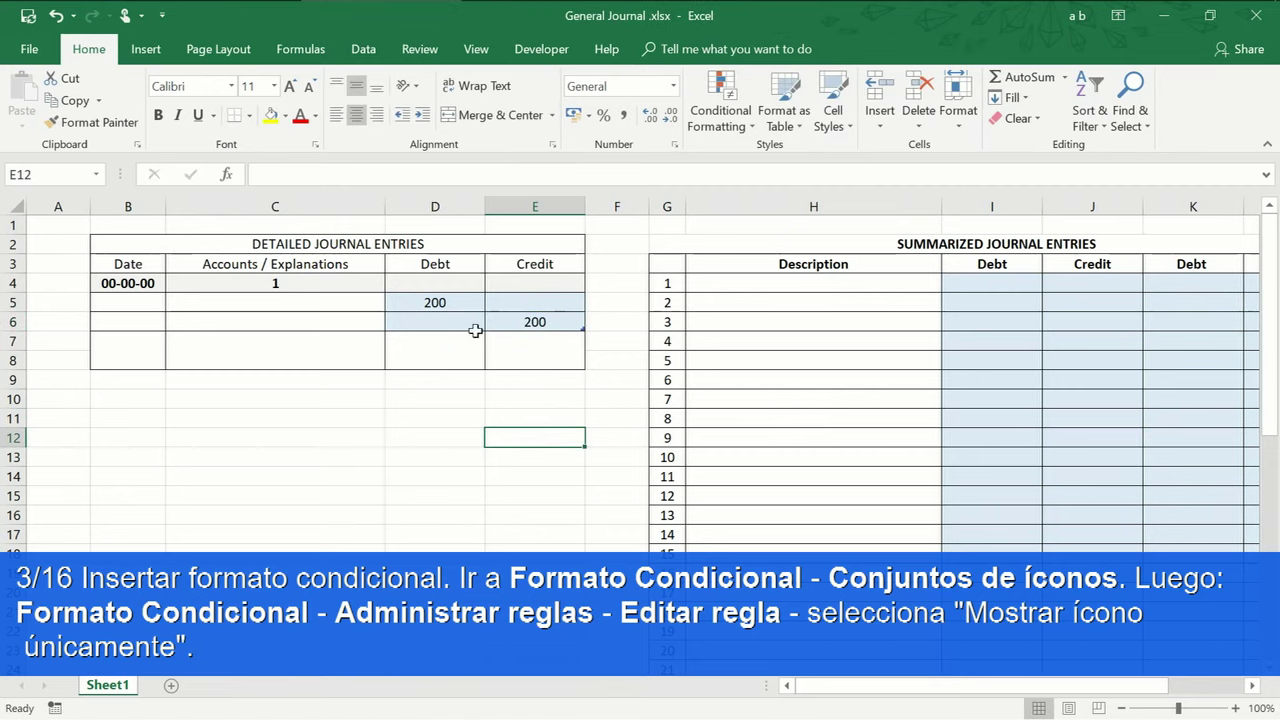
click(443, 302)
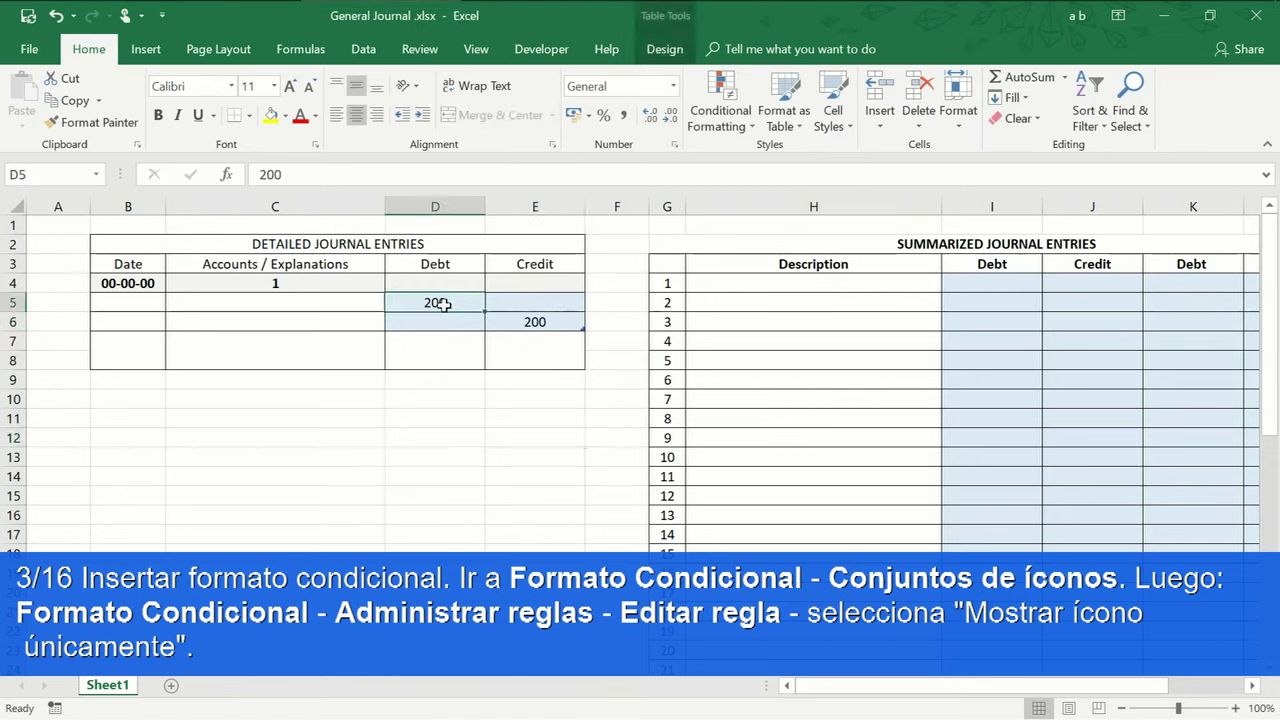
key(Delete)
click(487, 417)
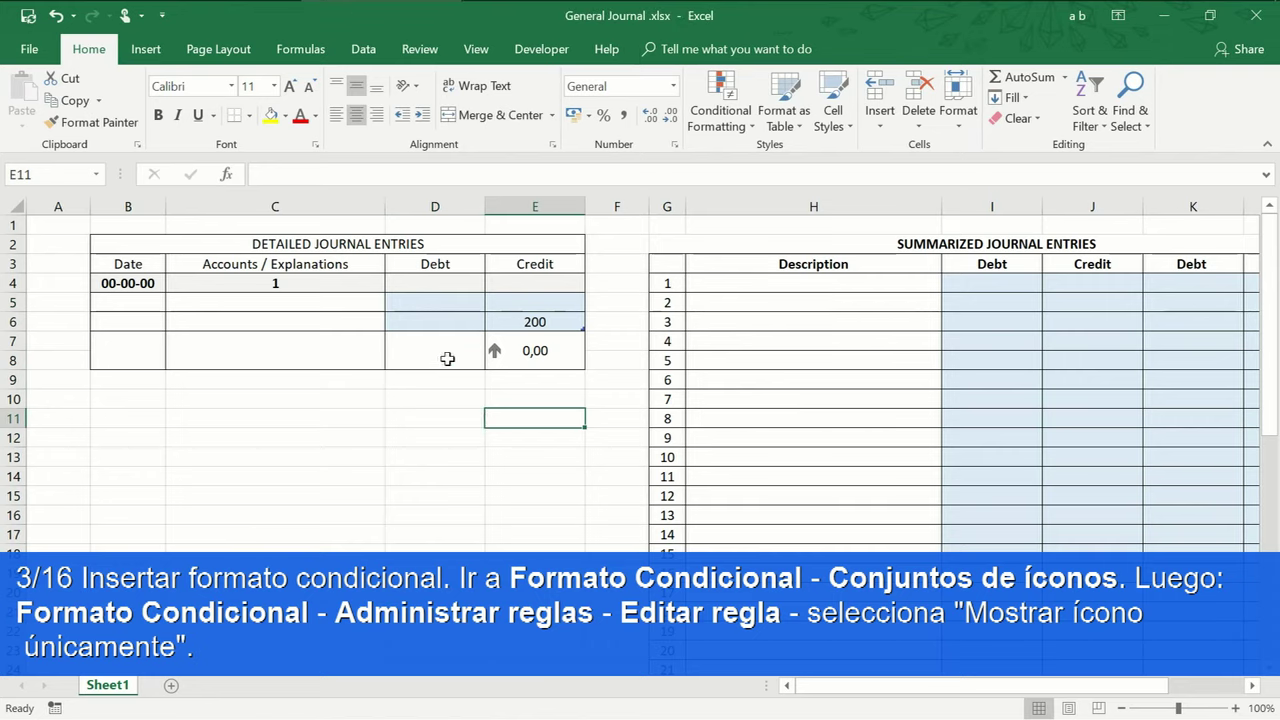
Open Conditional Formatting's Manage Rules for the merged balance cells D7:E8
drag(447, 358, 503, 354)
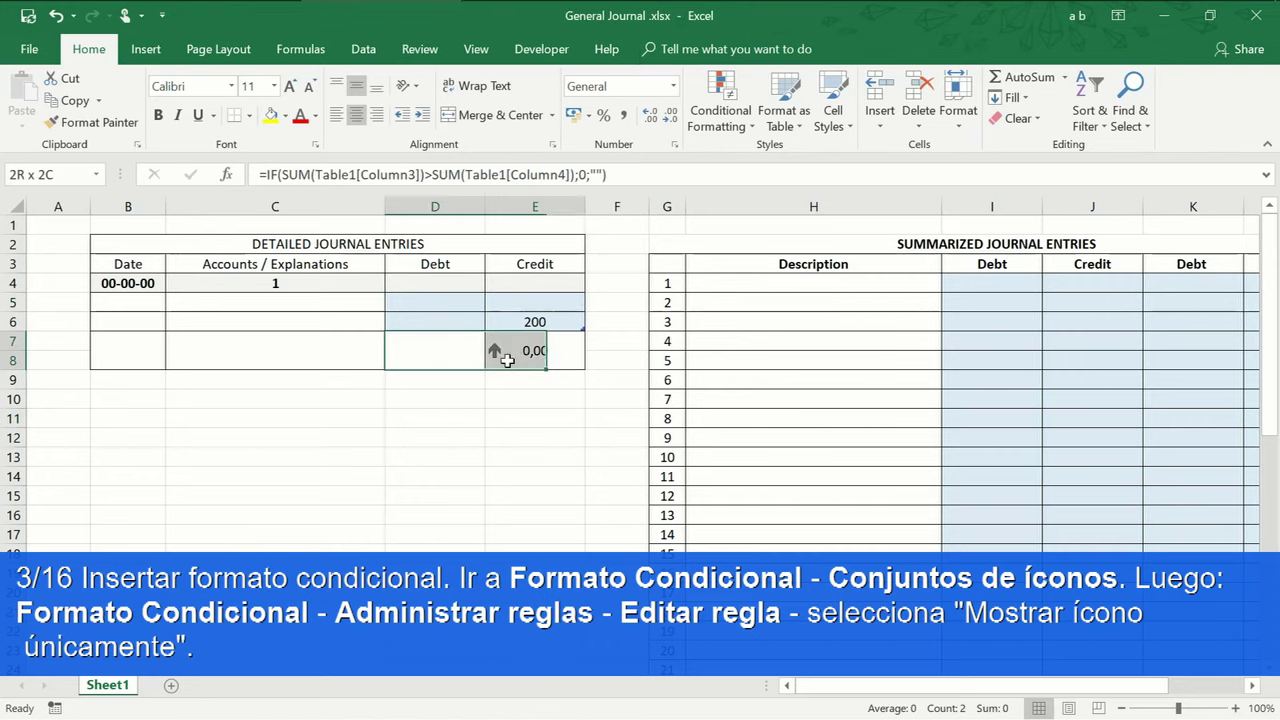
click(714, 136)
click(729, 402)
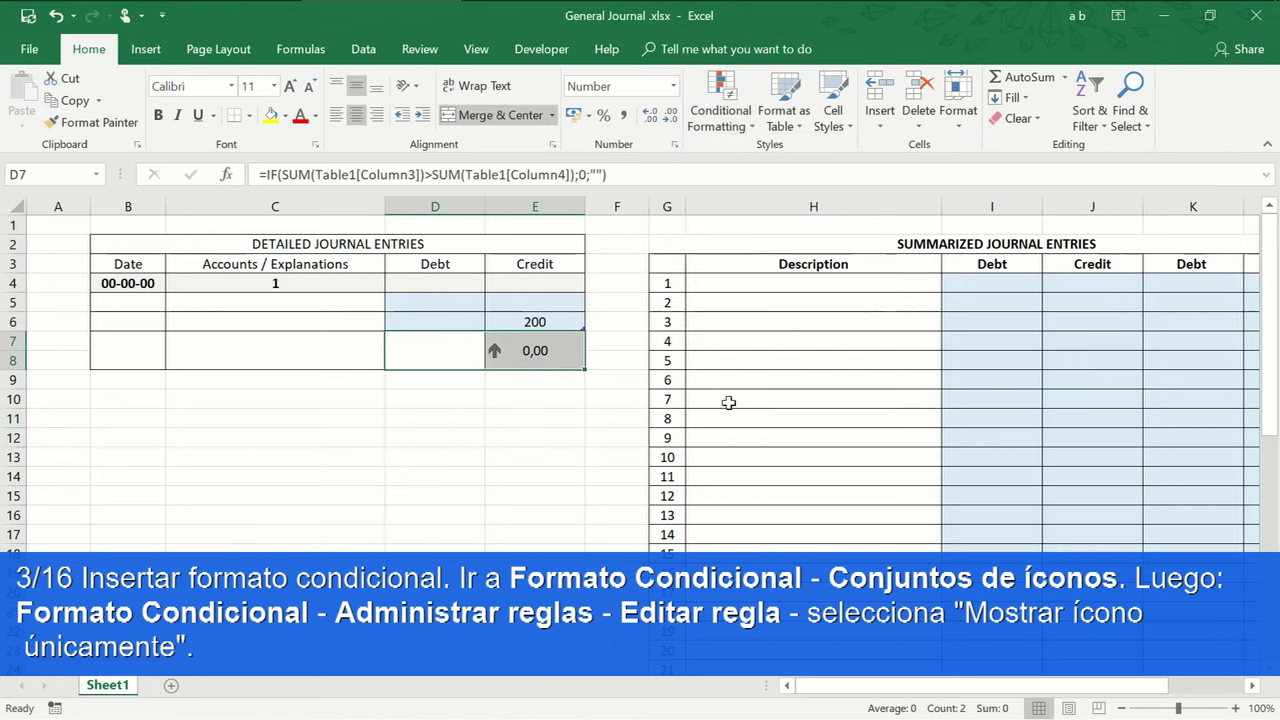
Edit the balance Icon Set rule so both thresholds are >= 0 of type Number
click(445, 358)
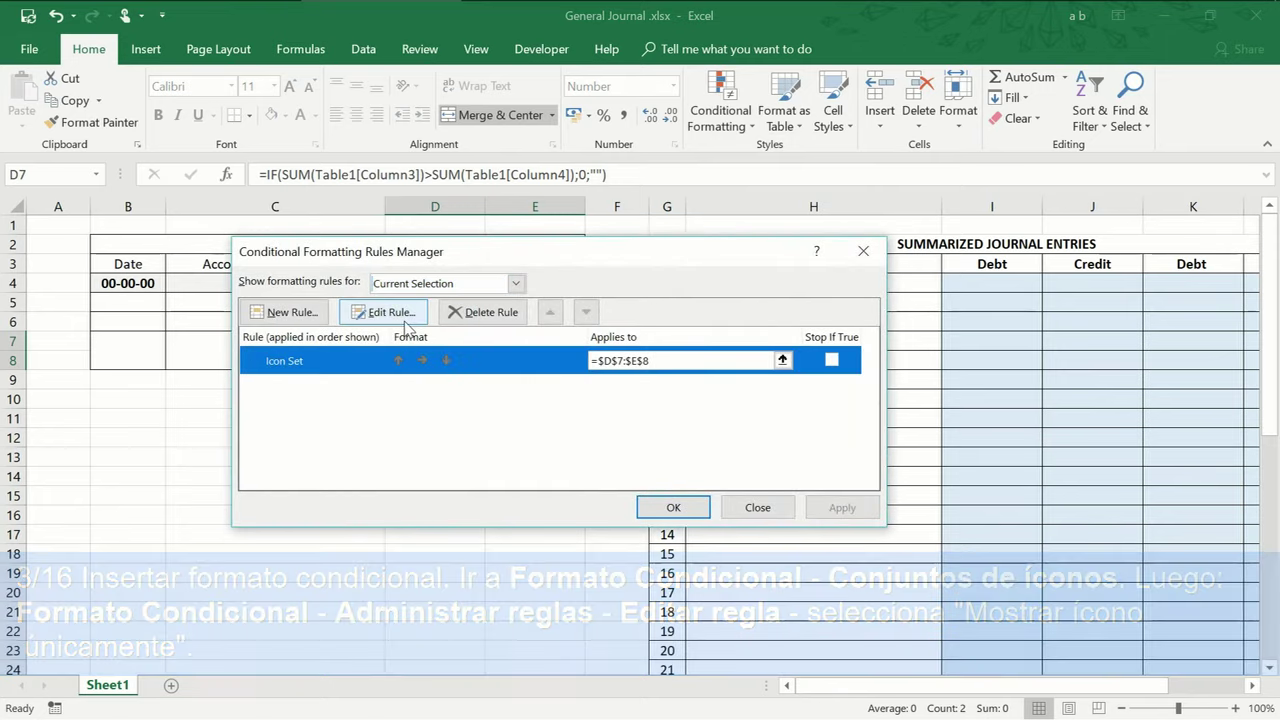
click(404, 320)
click(559, 482)
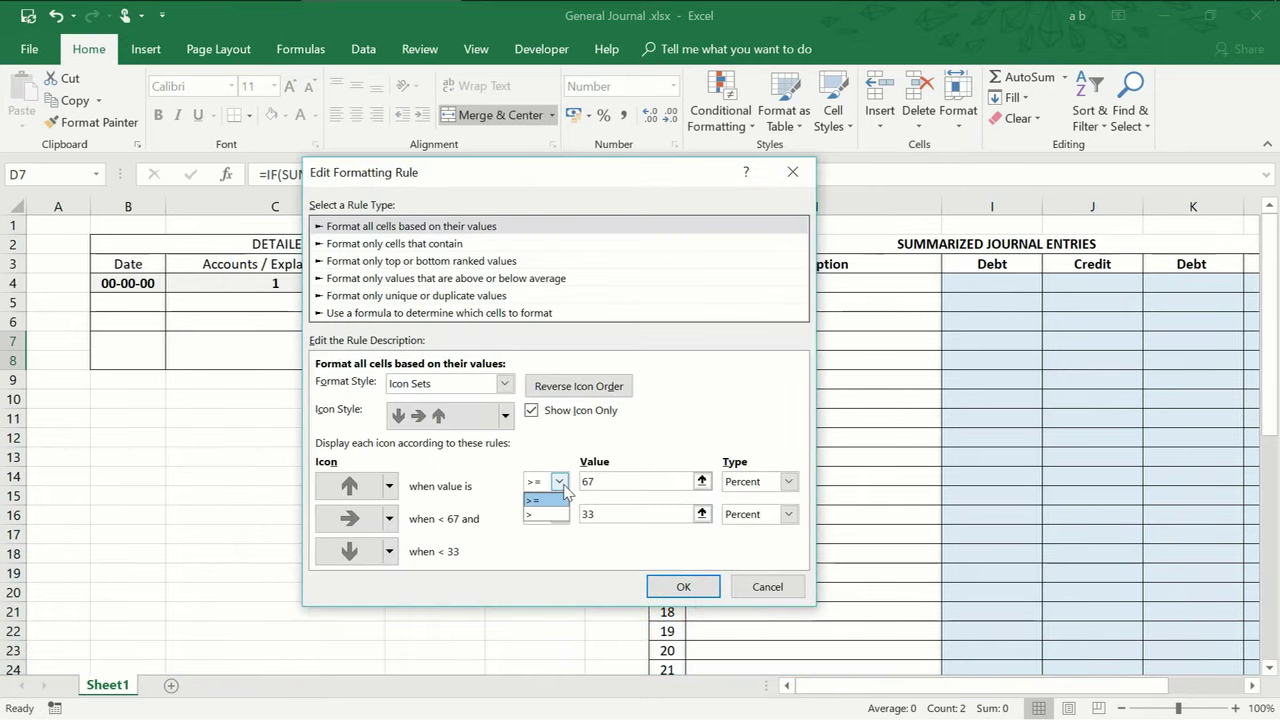
click(548, 500)
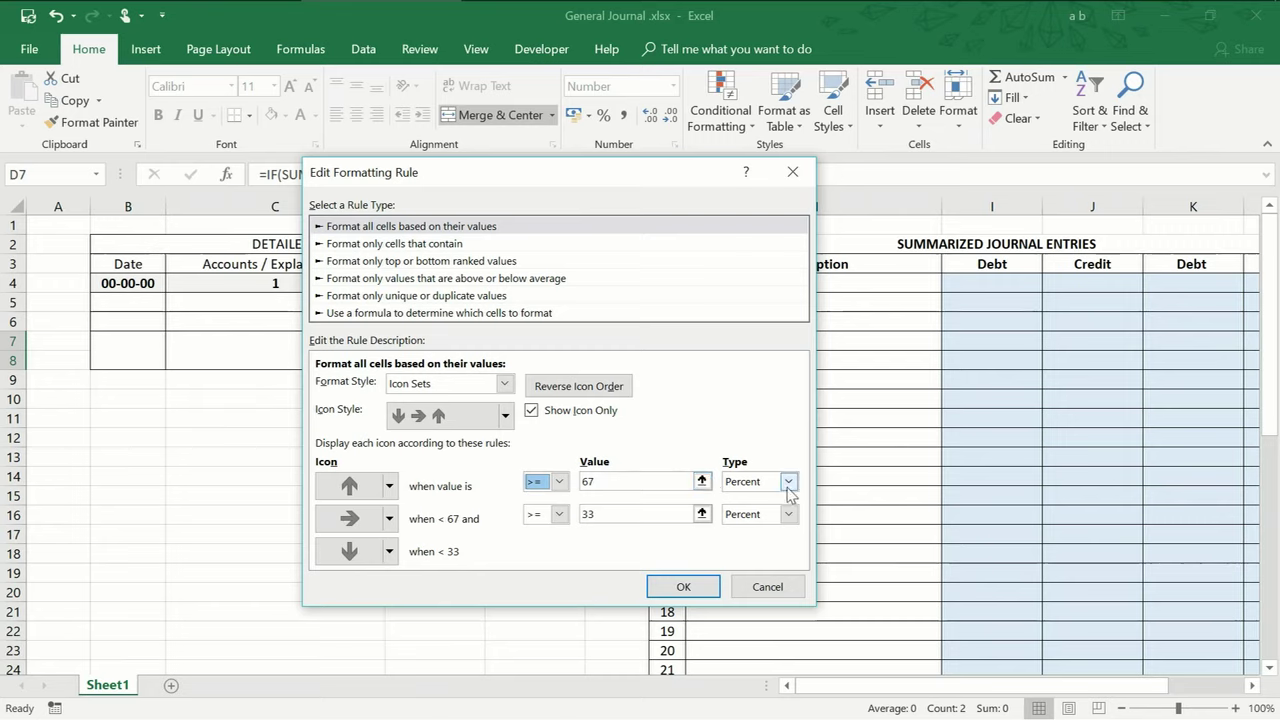
click(788, 481)
click(750, 497)
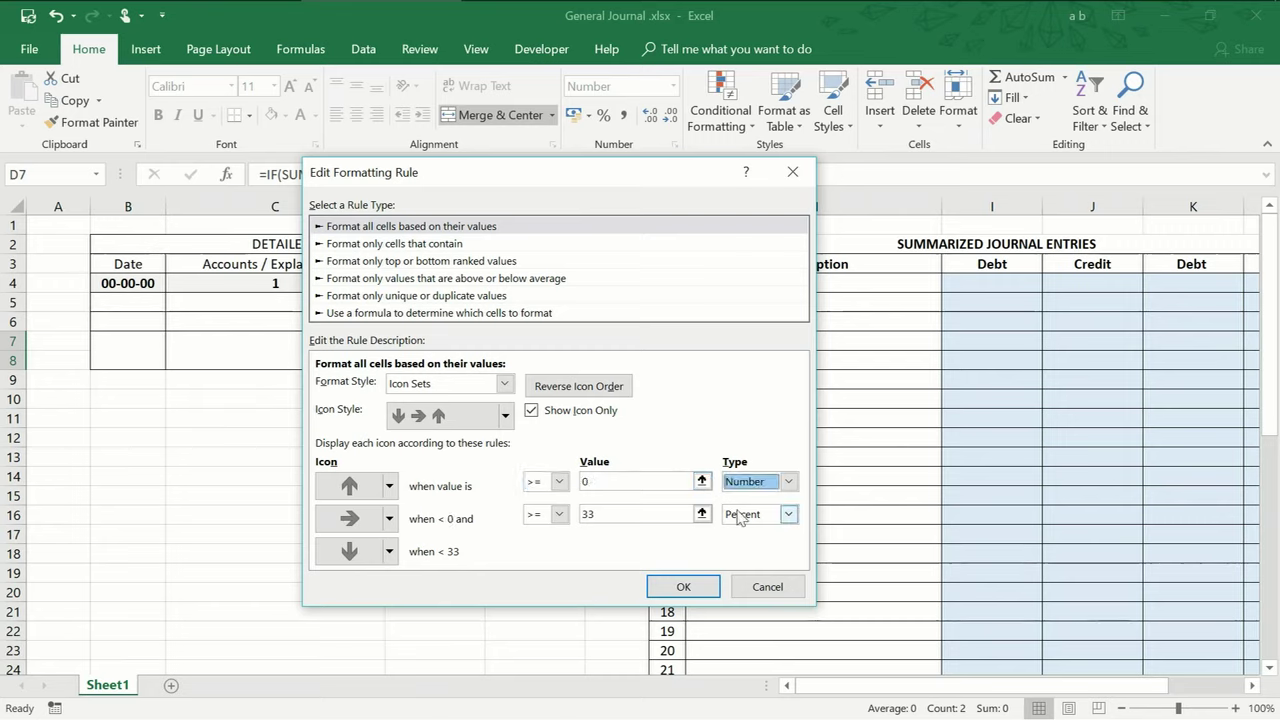
click(788, 514)
click(745, 530)
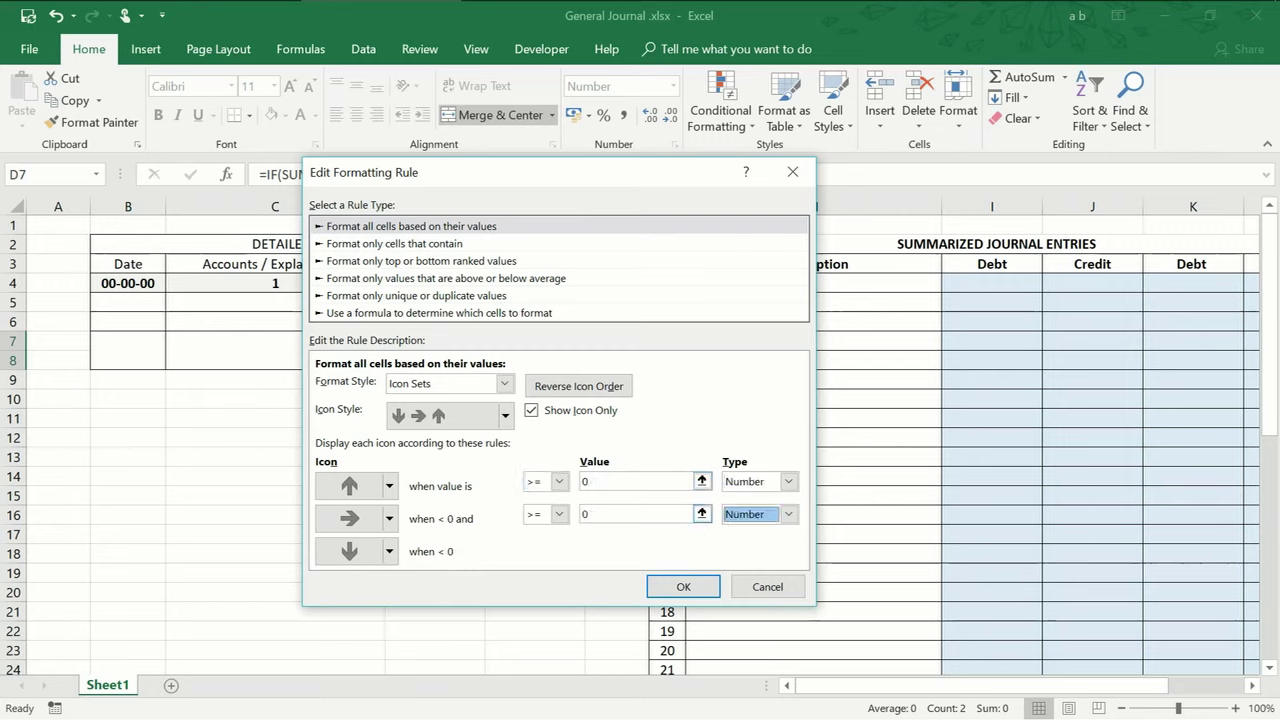
Set the middle and lowest icons to No Cell Icon and apply the rule
click(389, 551)
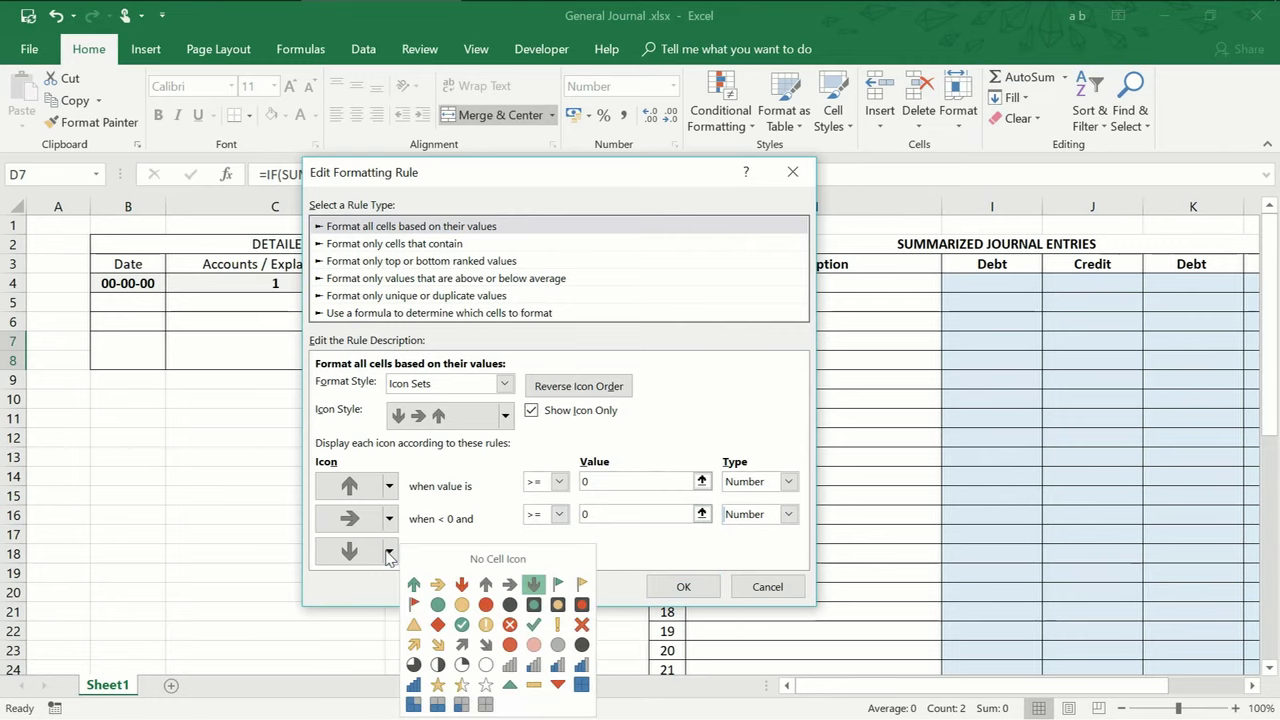
click(432, 558)
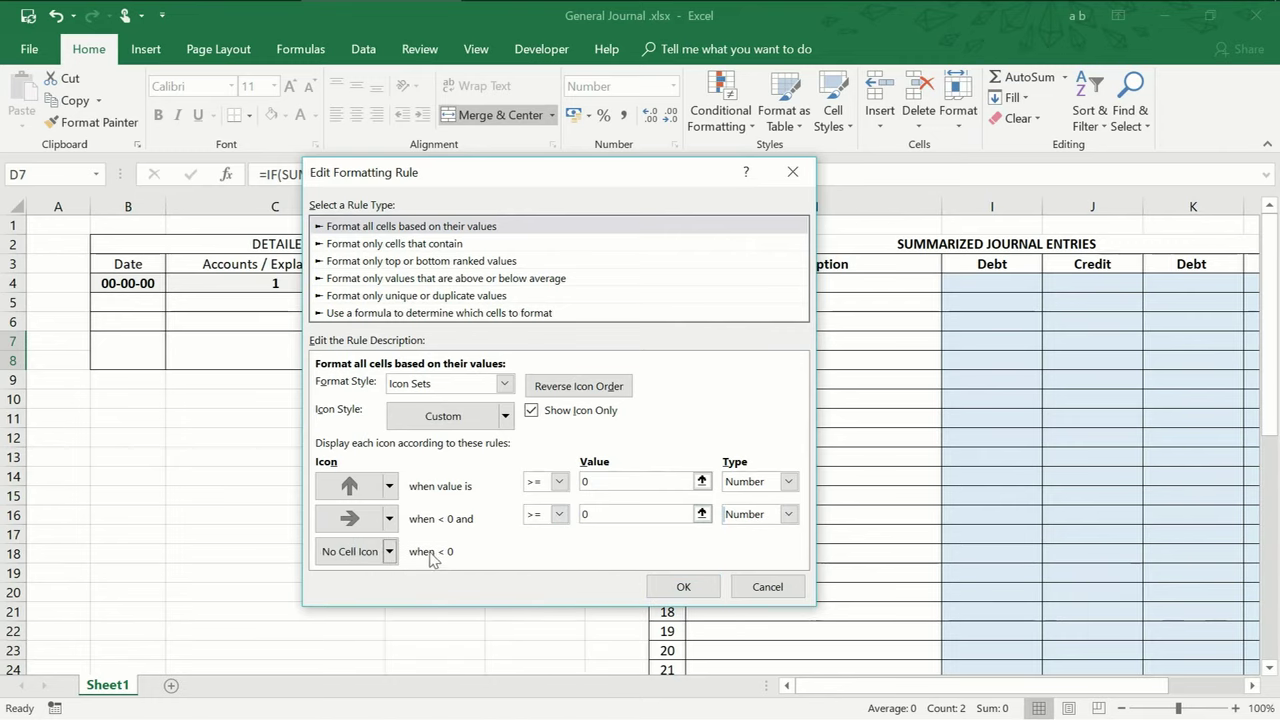
click(388, 518)
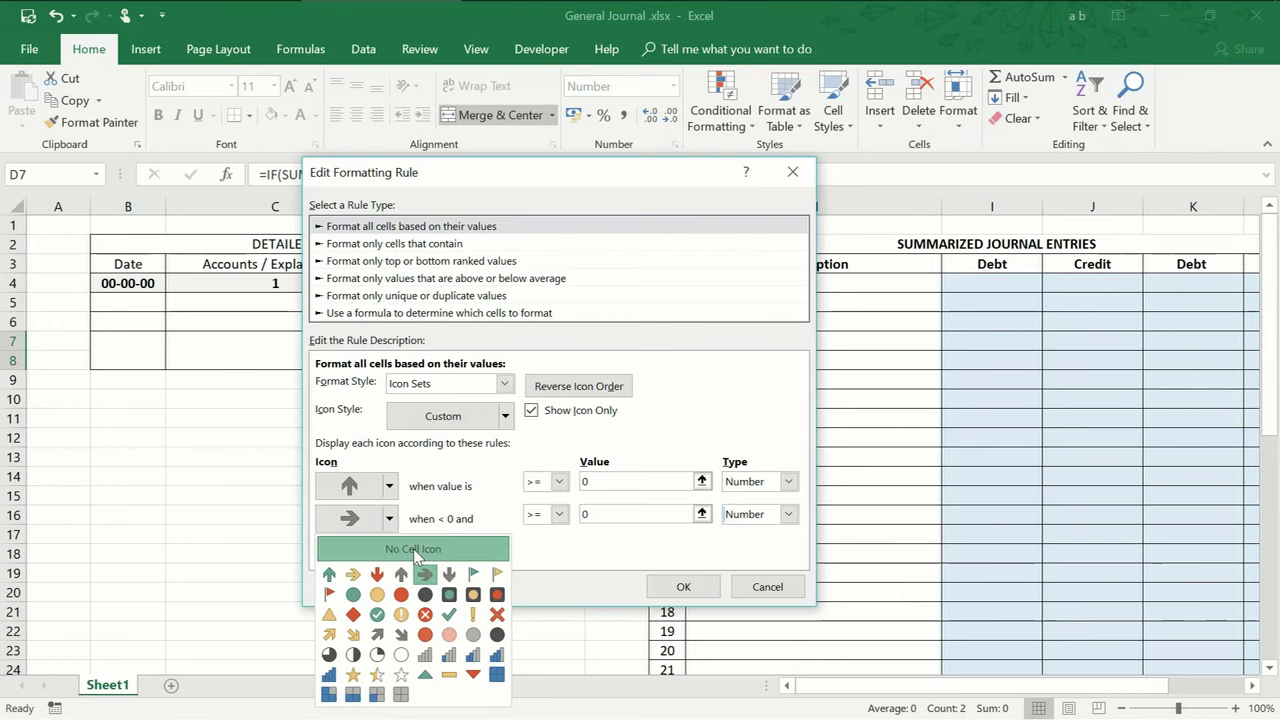
click(417, 552)
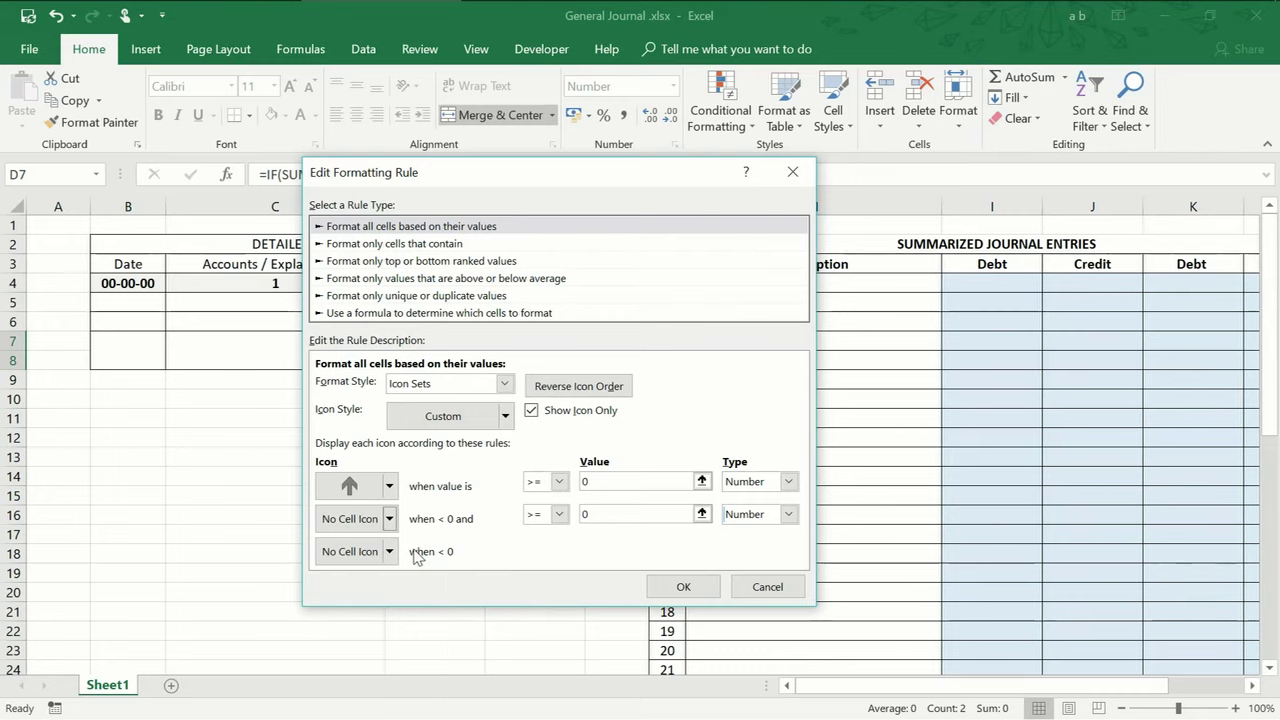
click(683, 587)
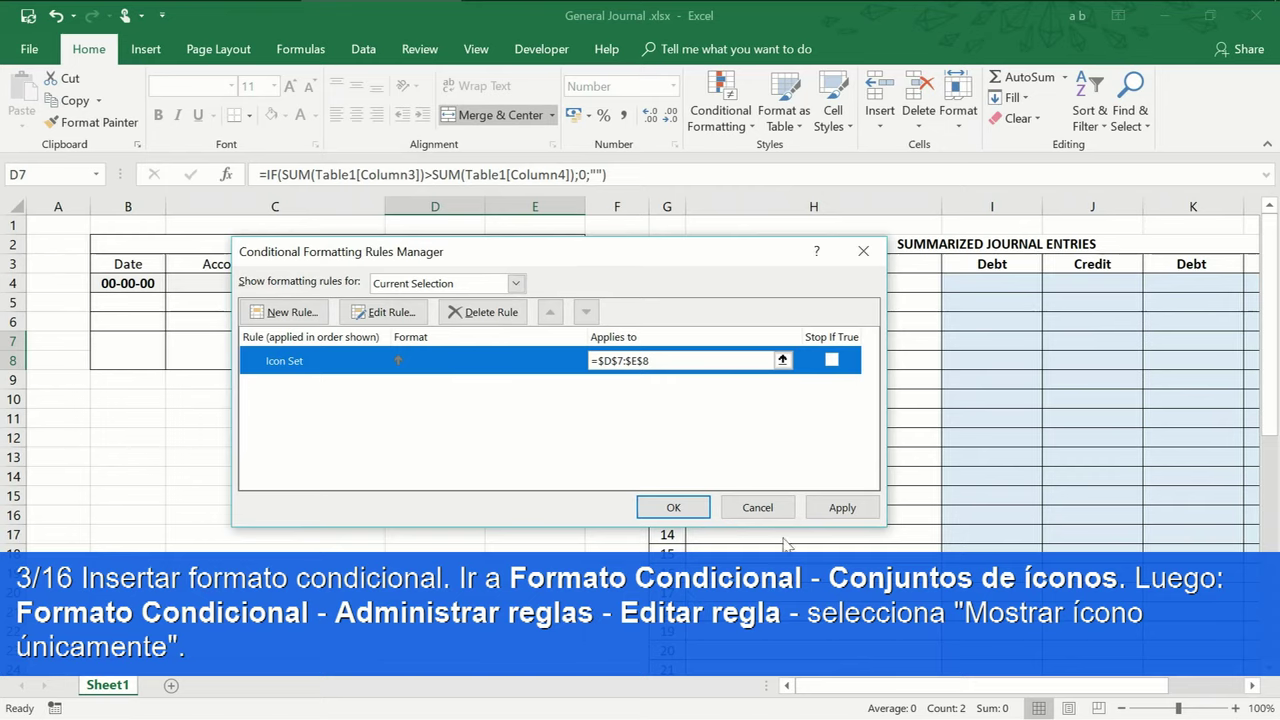
click(838, 508)
click(686, 508)
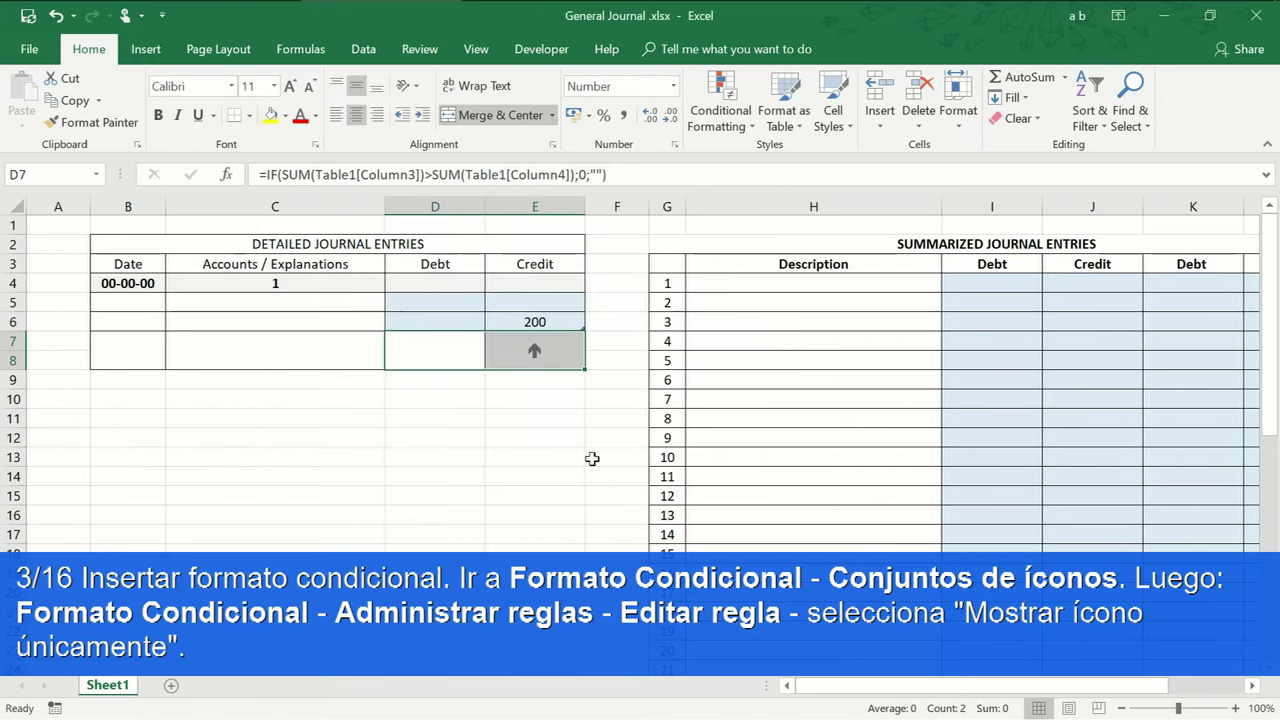
click(470, 305)
Restore the 200 debit, give C5 a list dropdown sourced from $H$4:$H$26, and copy it to C6
text(200)
click(535, 322)
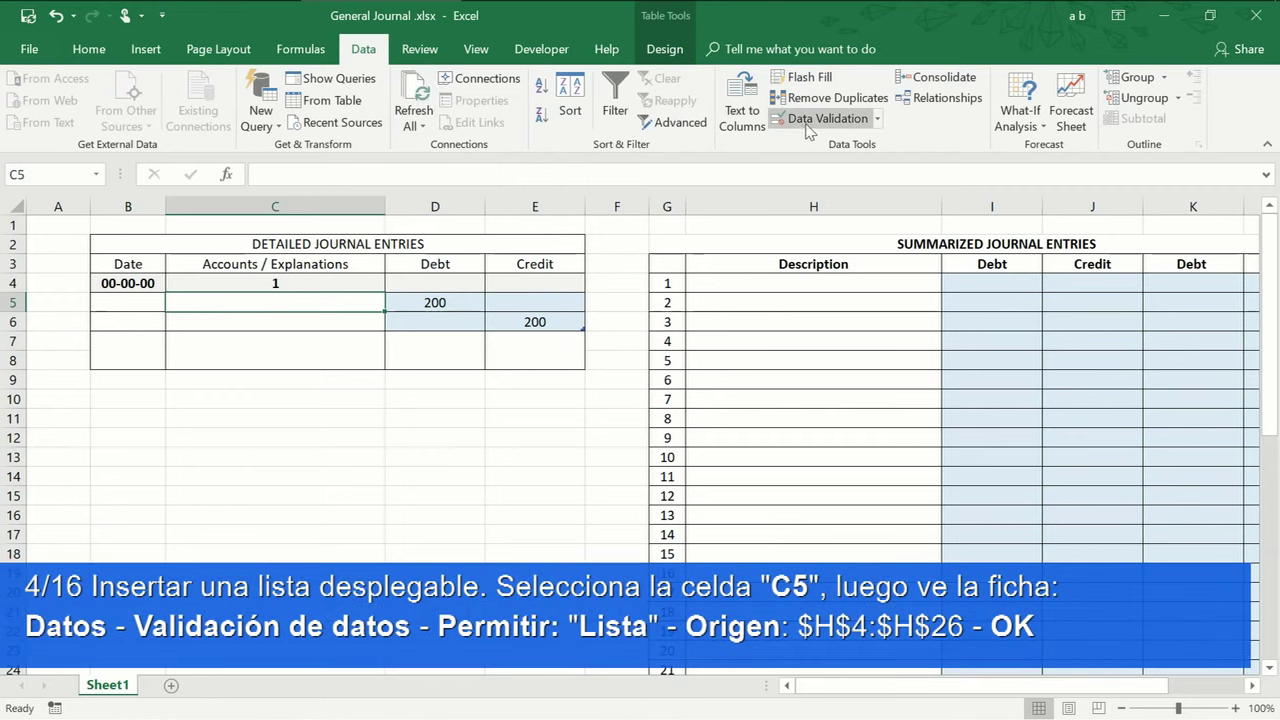
click(819, 120)
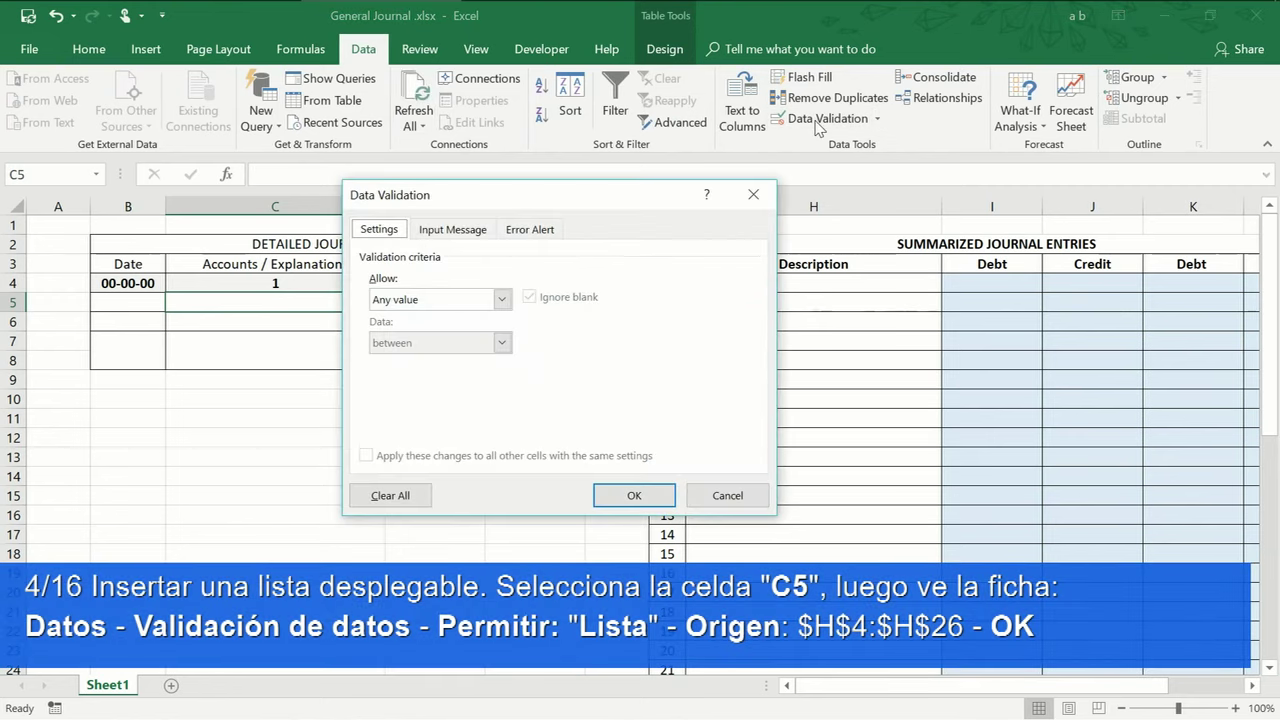
click(501, 299)
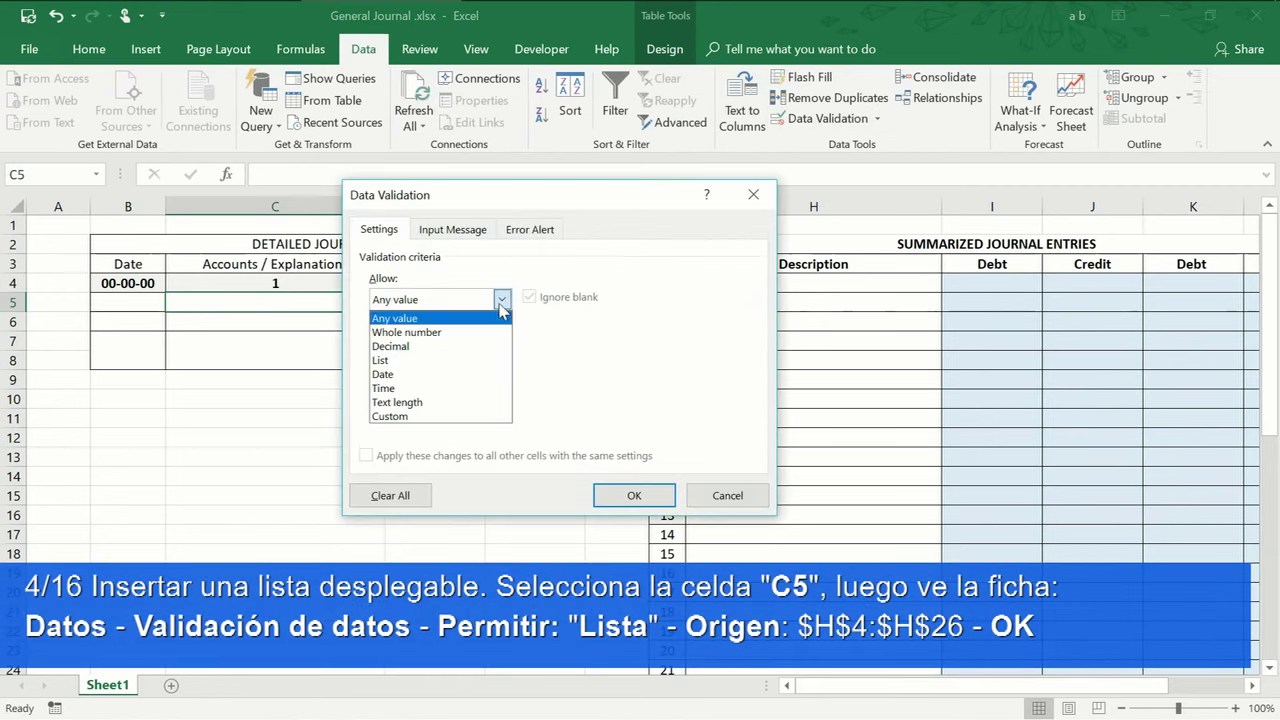
click(406, 361)
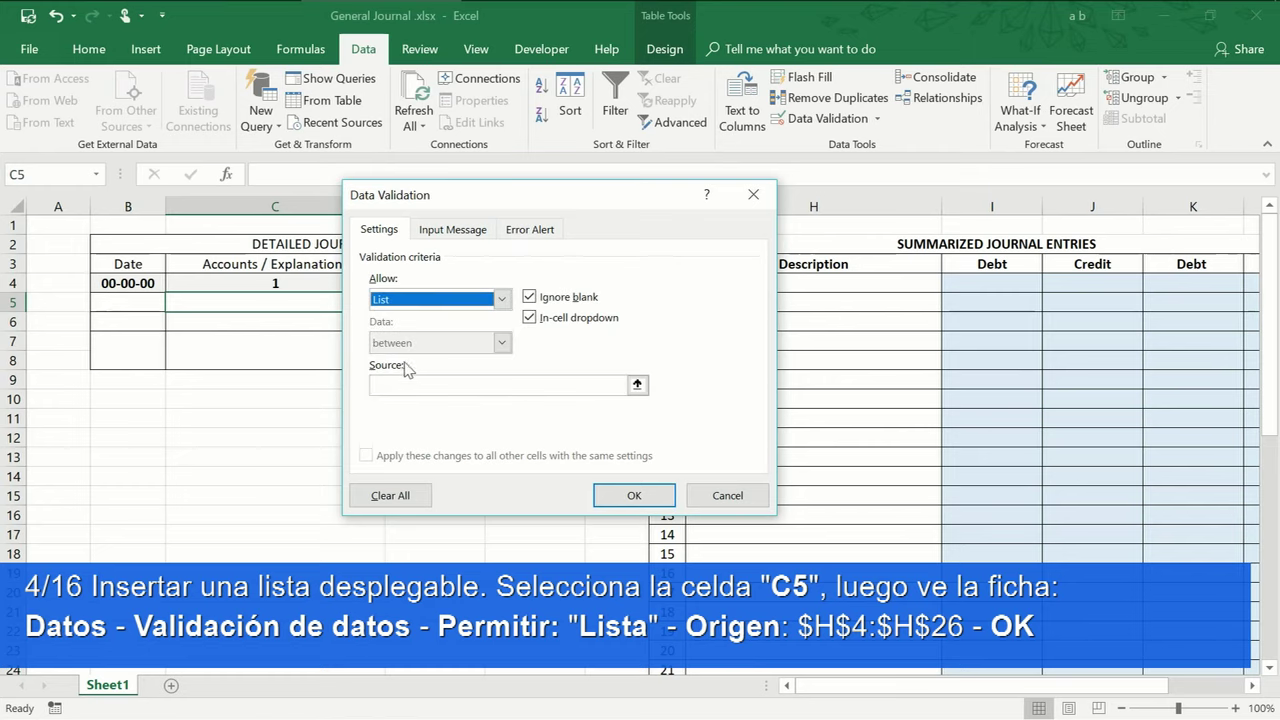
click(637, 385)
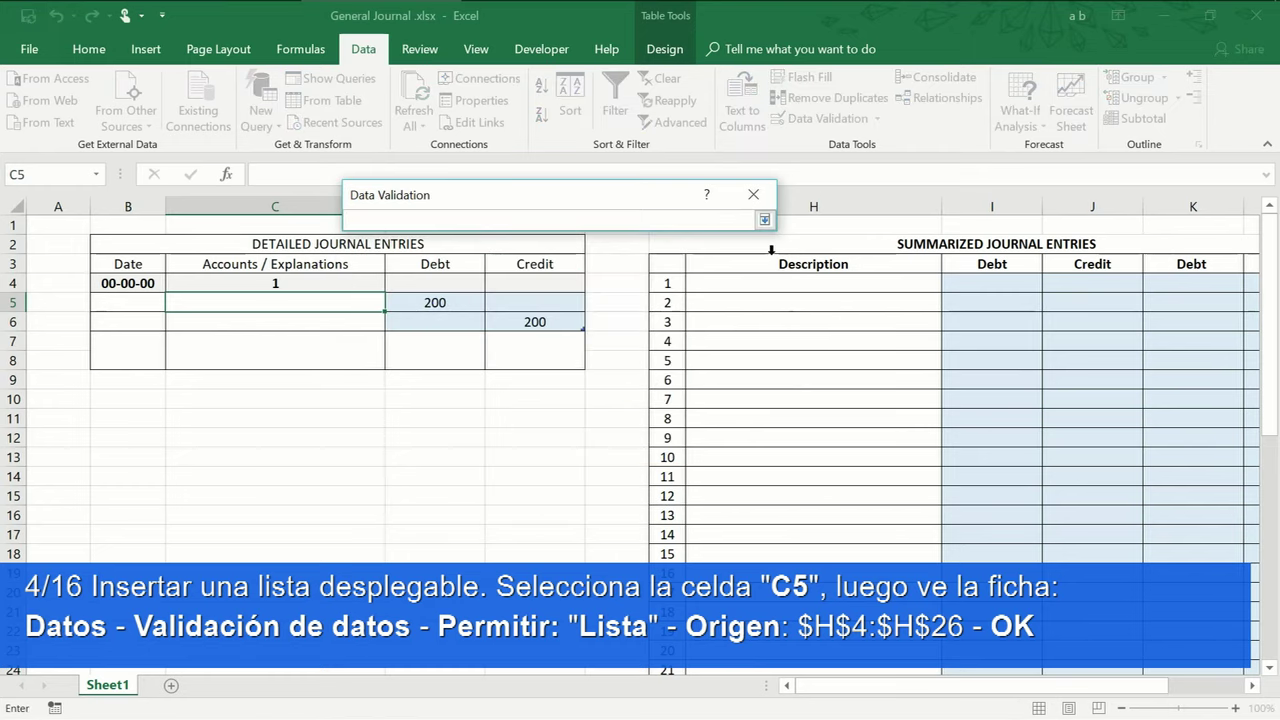
drag(771, 283, 790, 690)
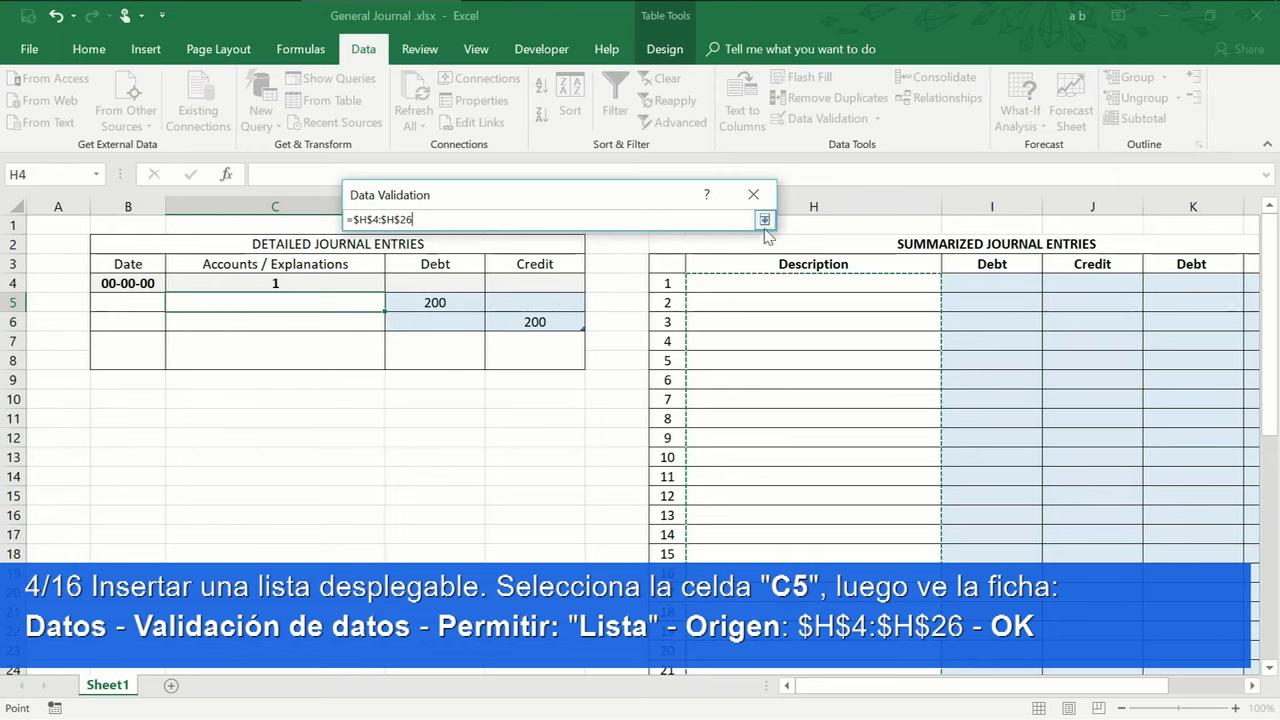
click(765, 221)
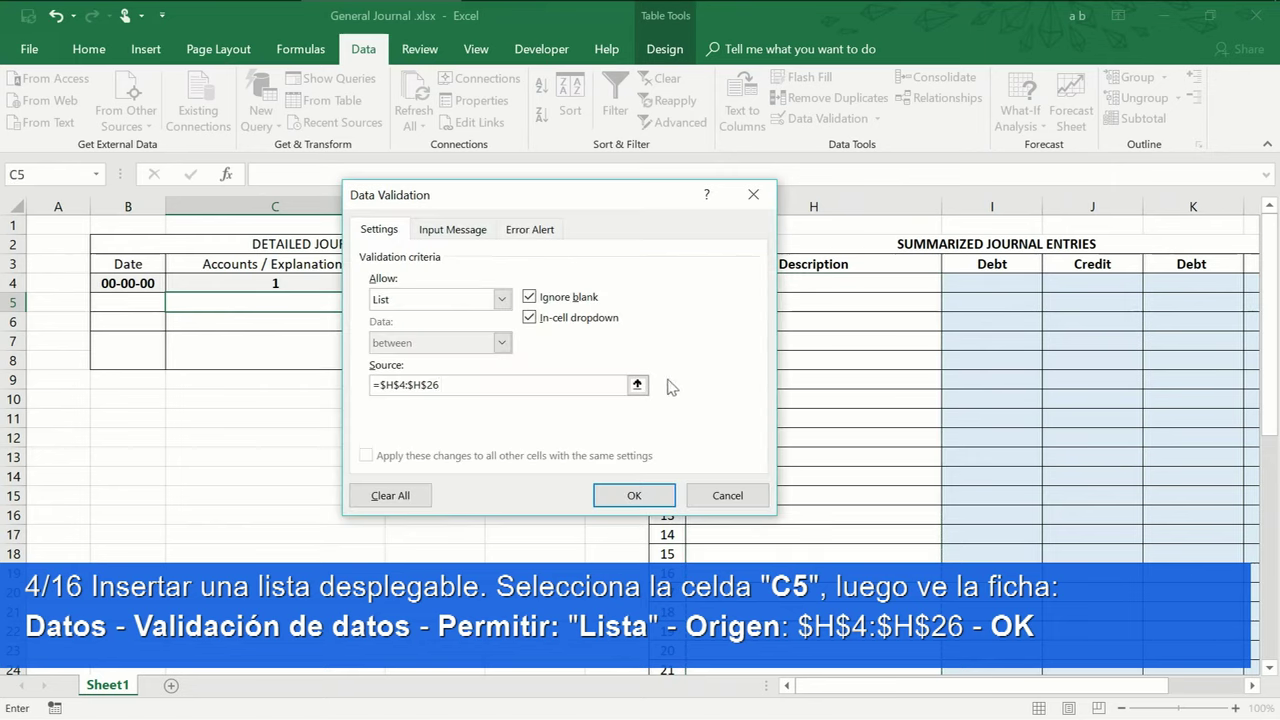
click(651, 494)
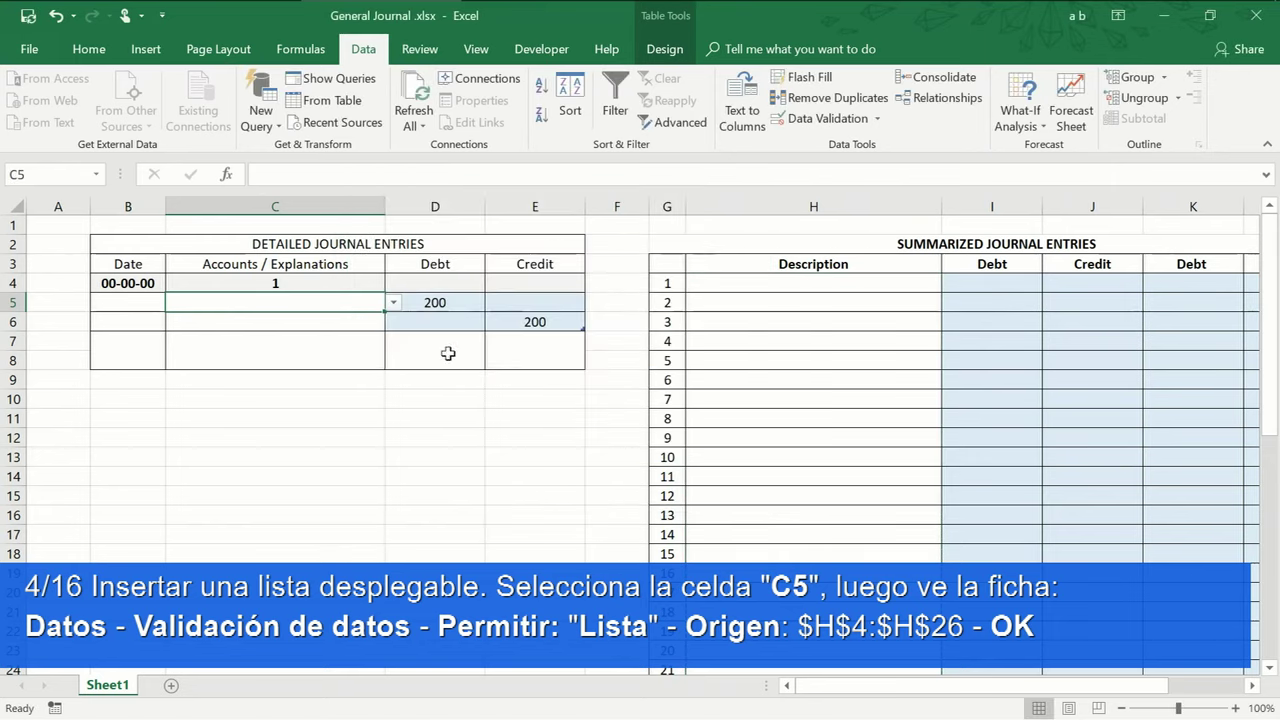
drag(383, 314, 385, 330)
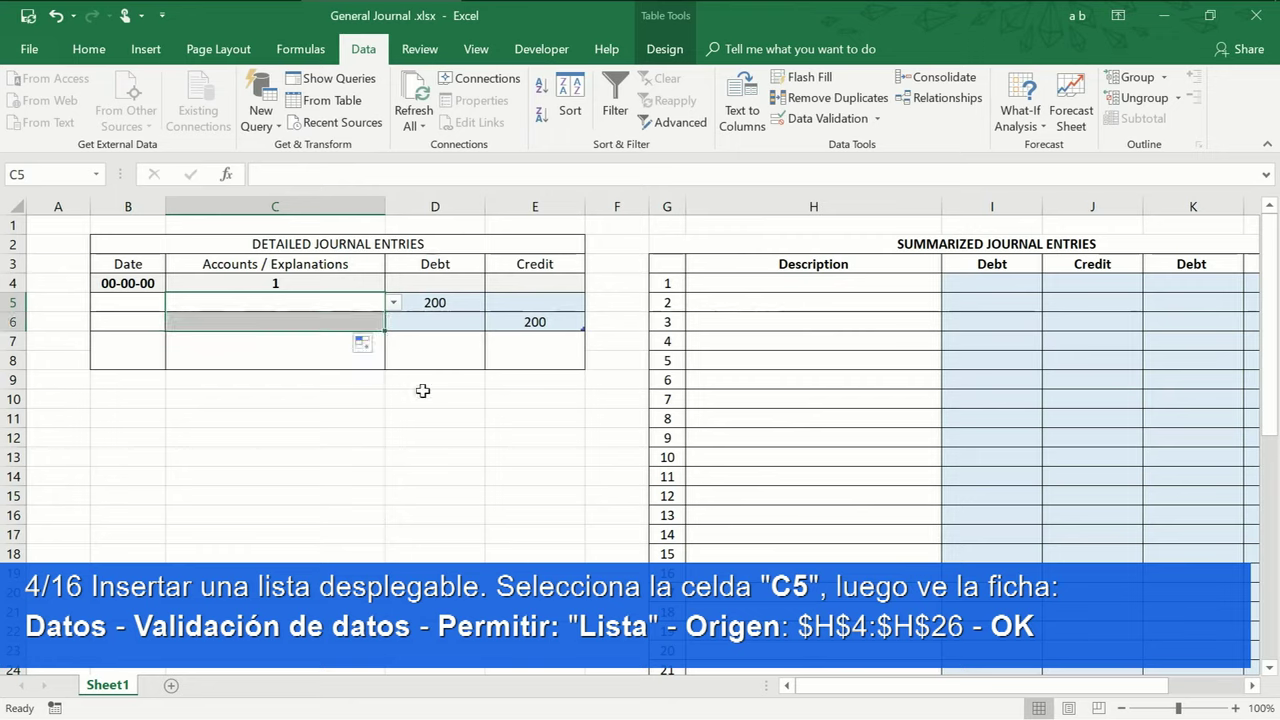
Enter =SUMIF($C$4:$C$40000;H4;$D$4:$D$40000) in I4 to total matching debits
click(434, 443)
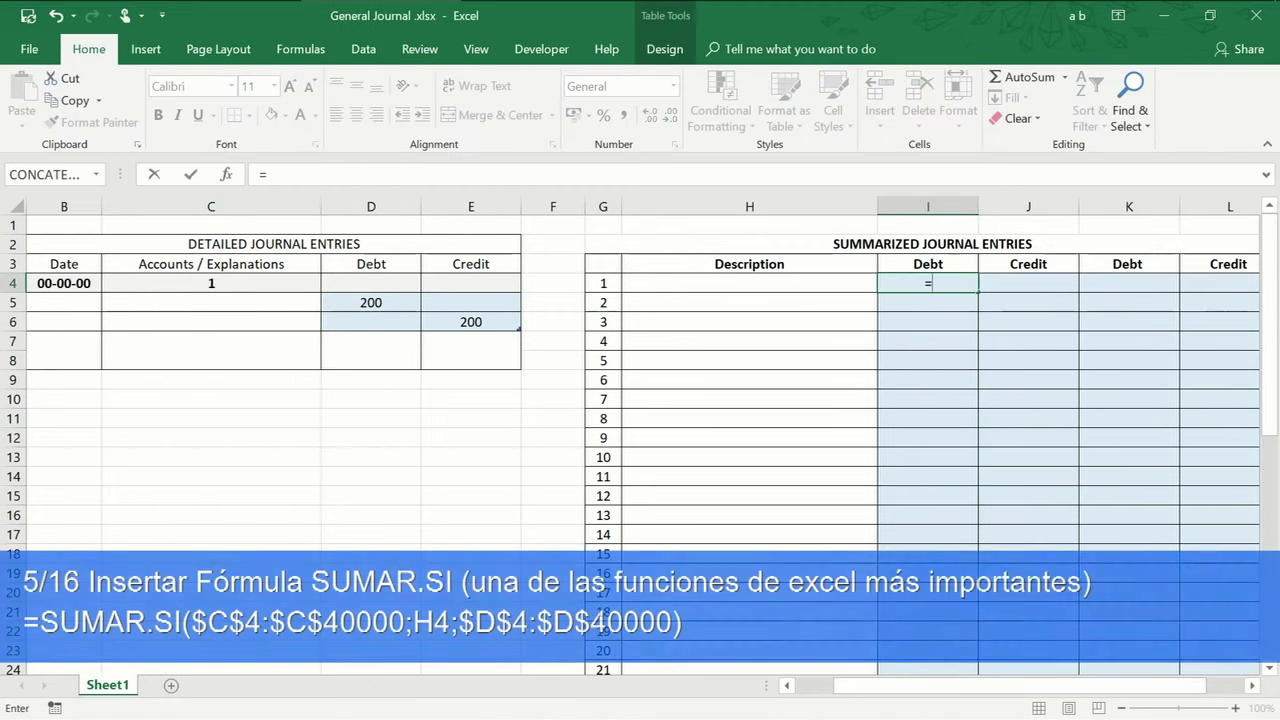
text(SUMI)
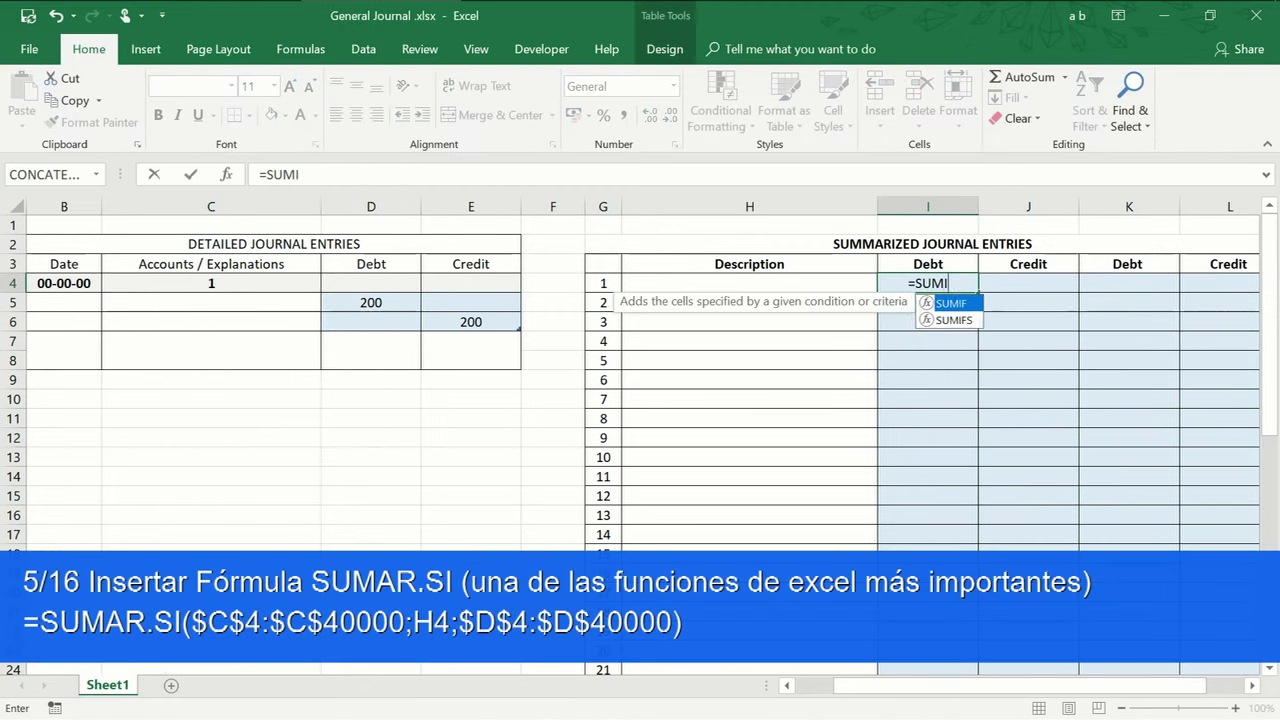
text(F)
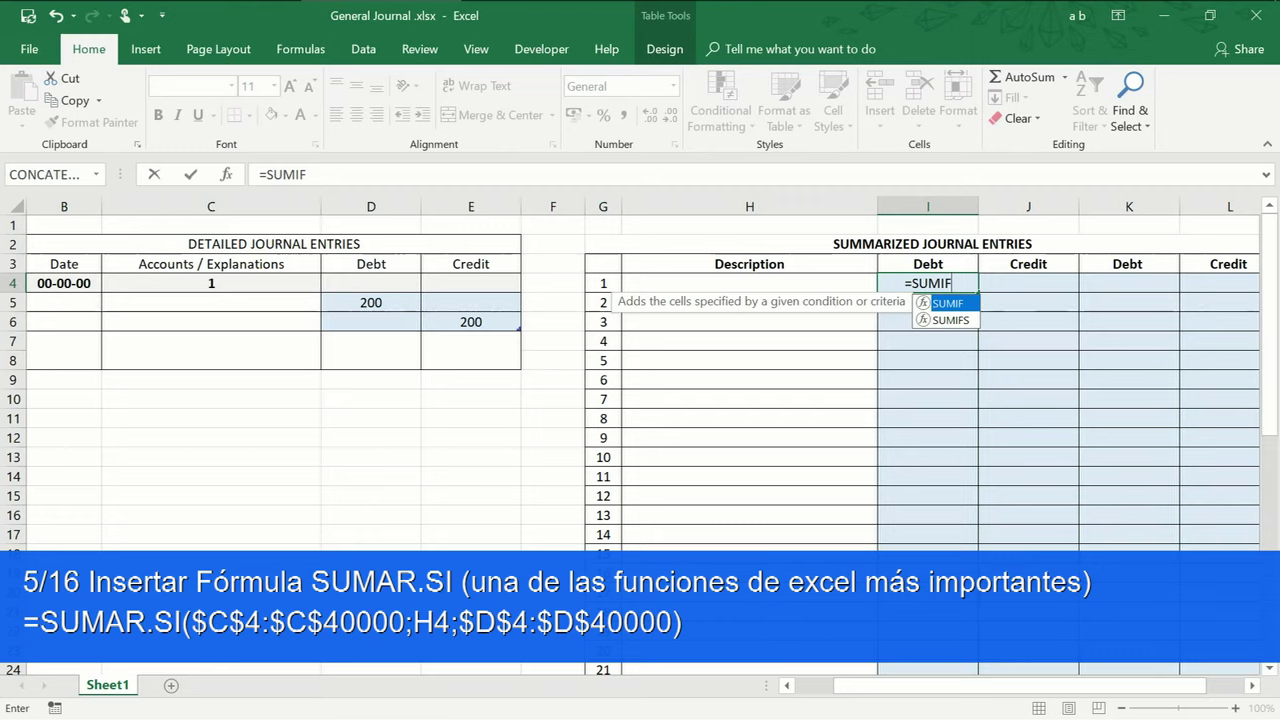
text(()
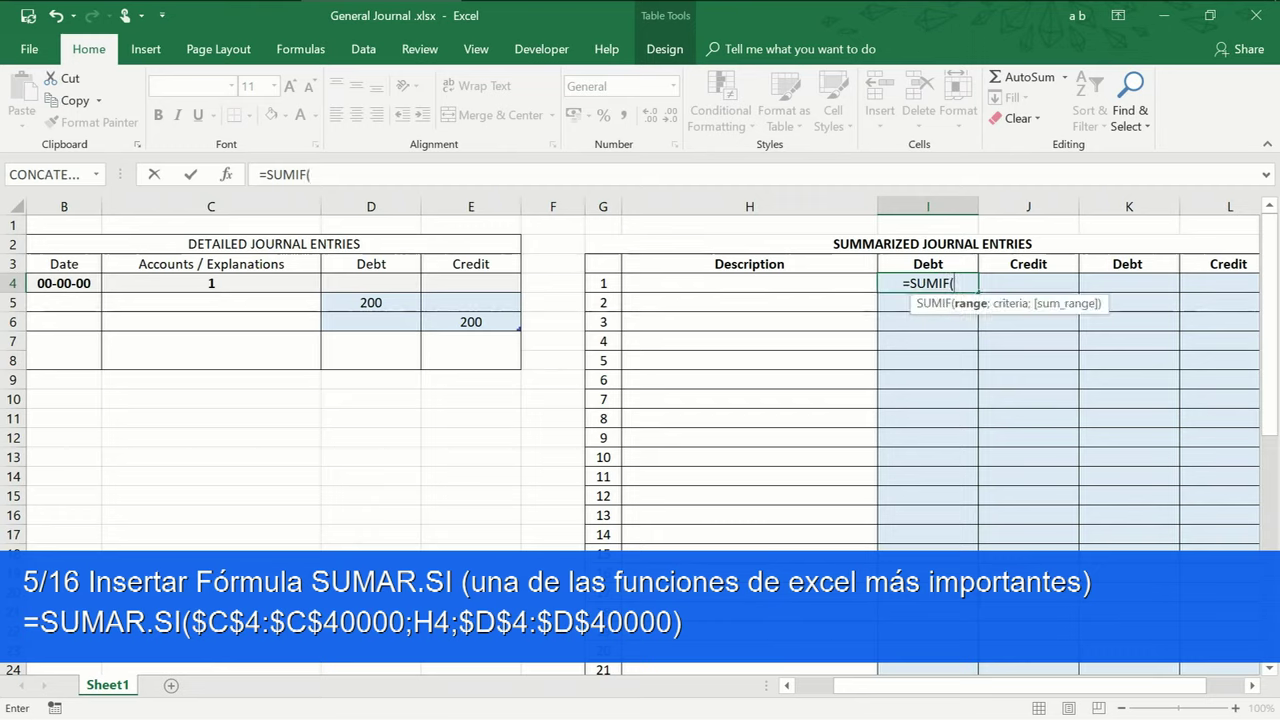
text($C)
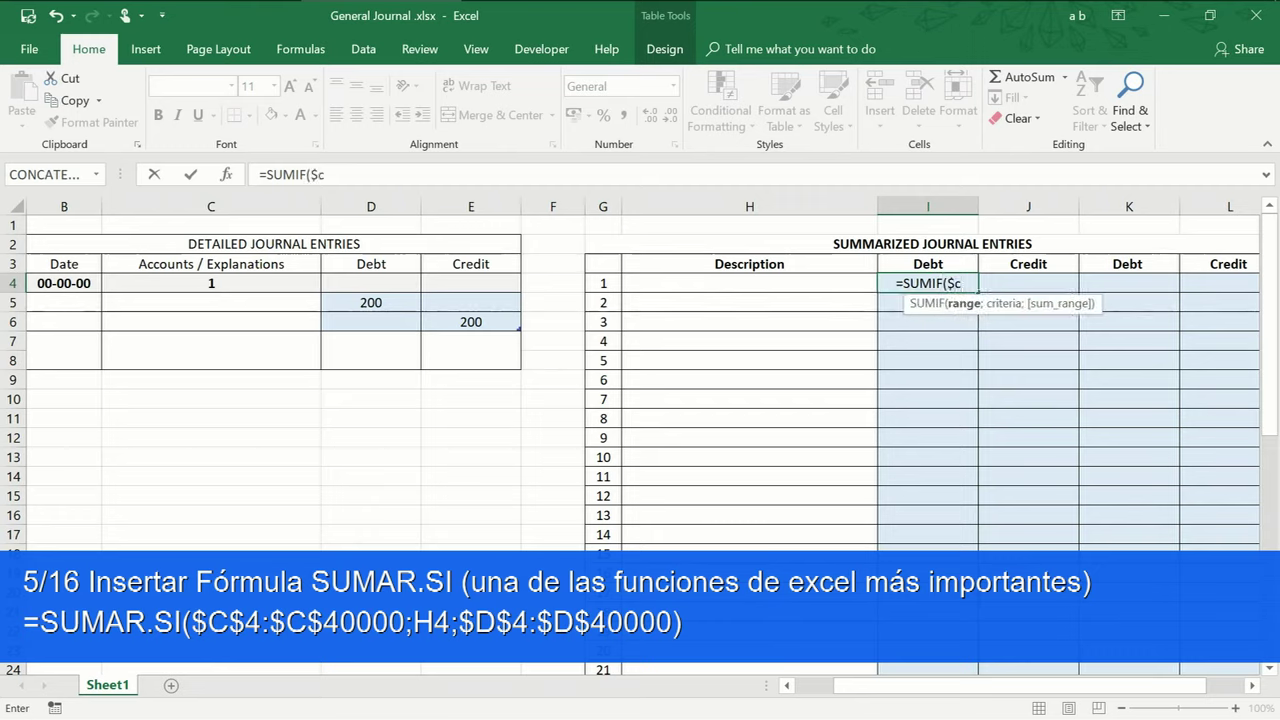
text($)
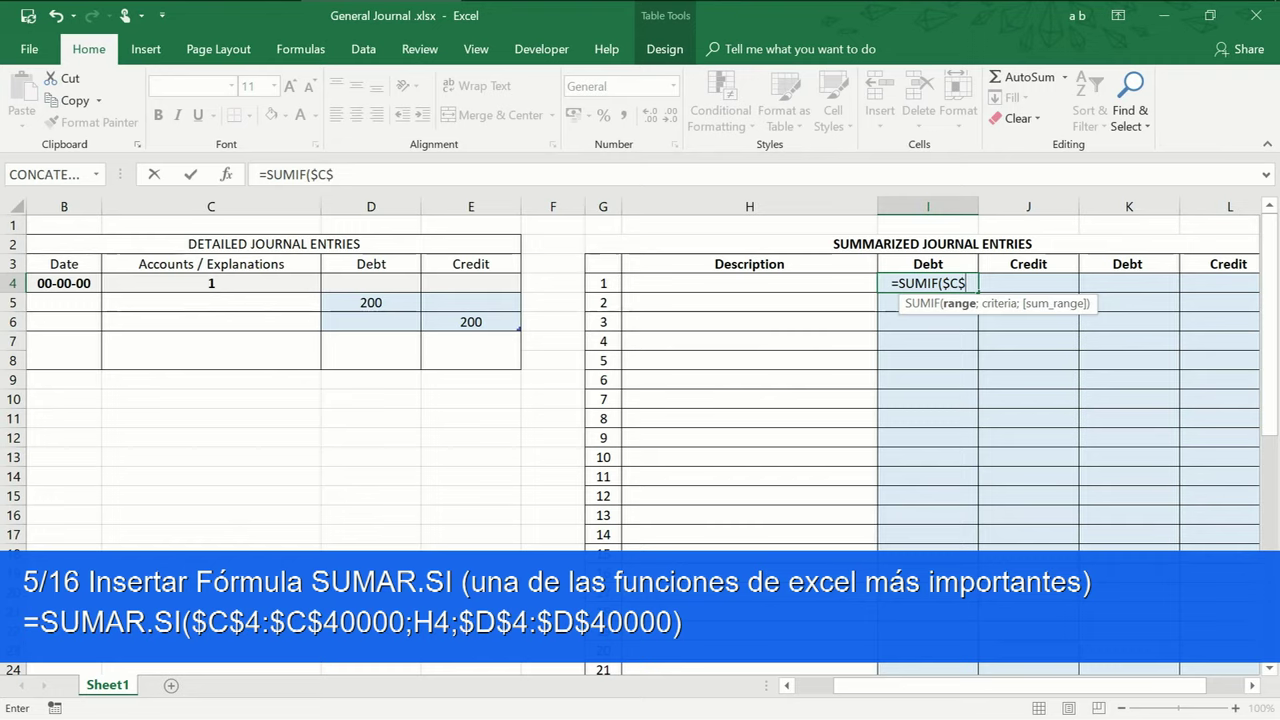
text(4:)
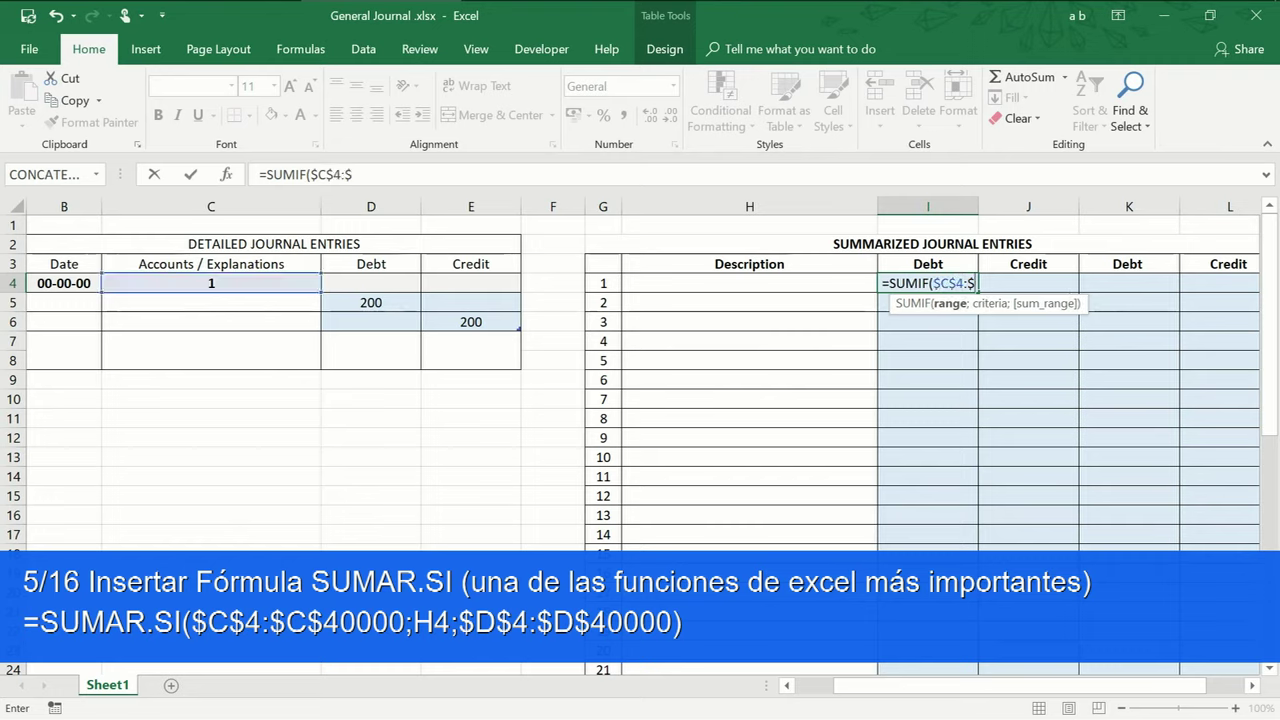
text($C$4000)
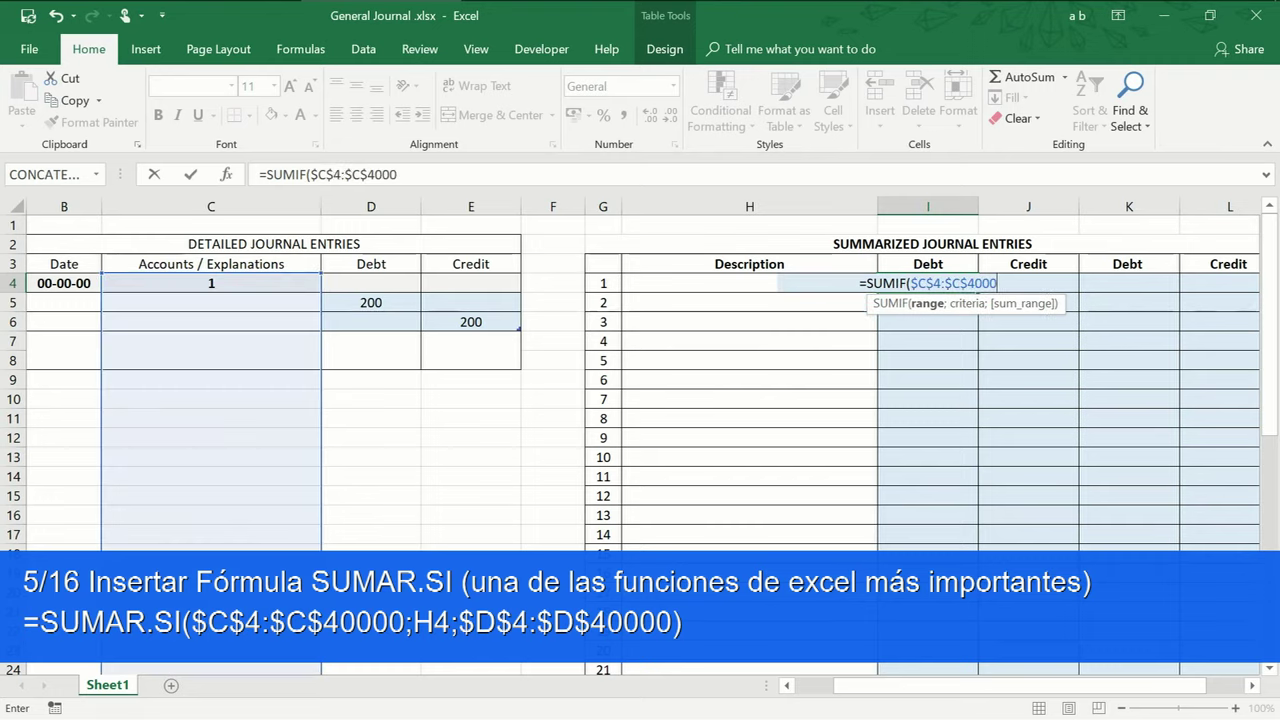
text(0;)
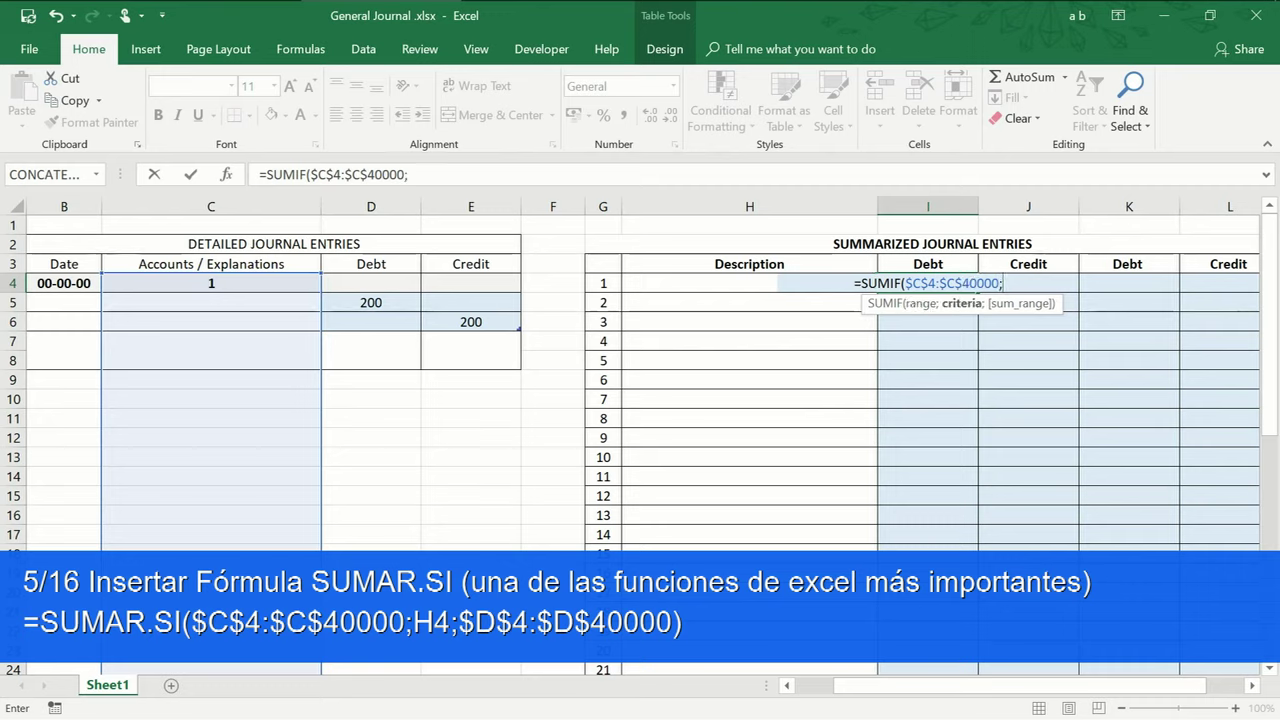
text(H4)
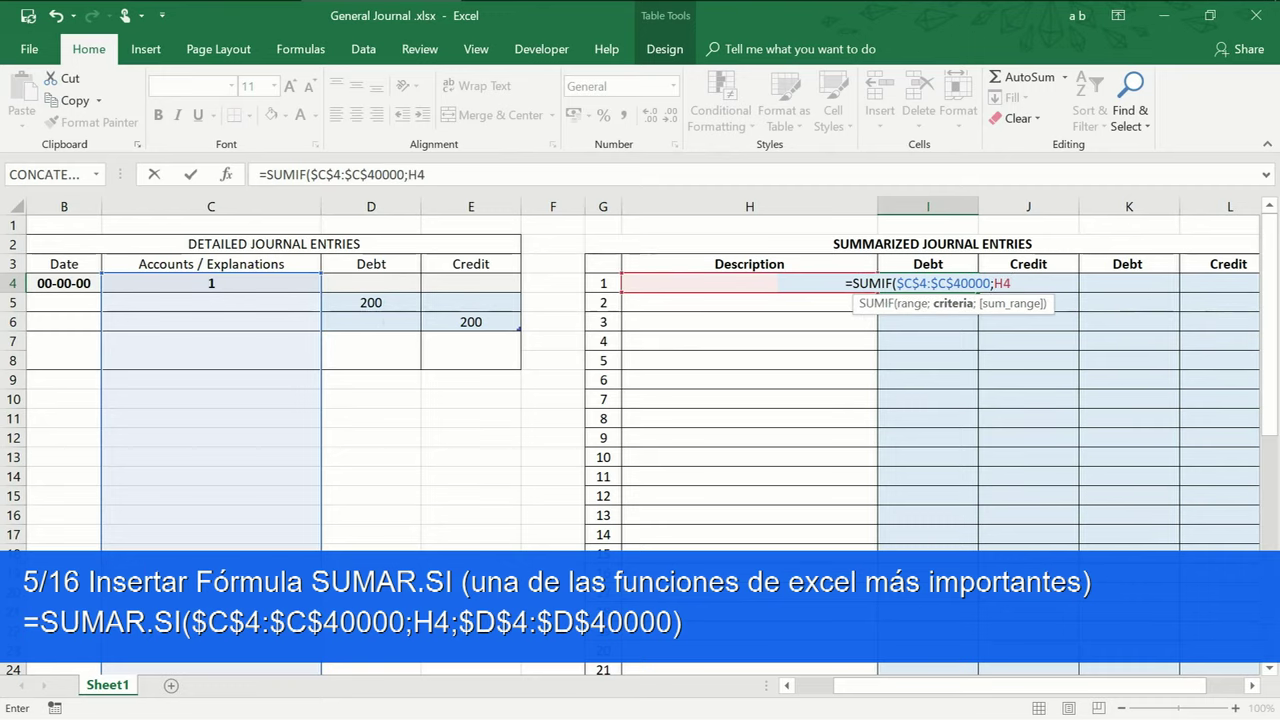
text(;)
text($)
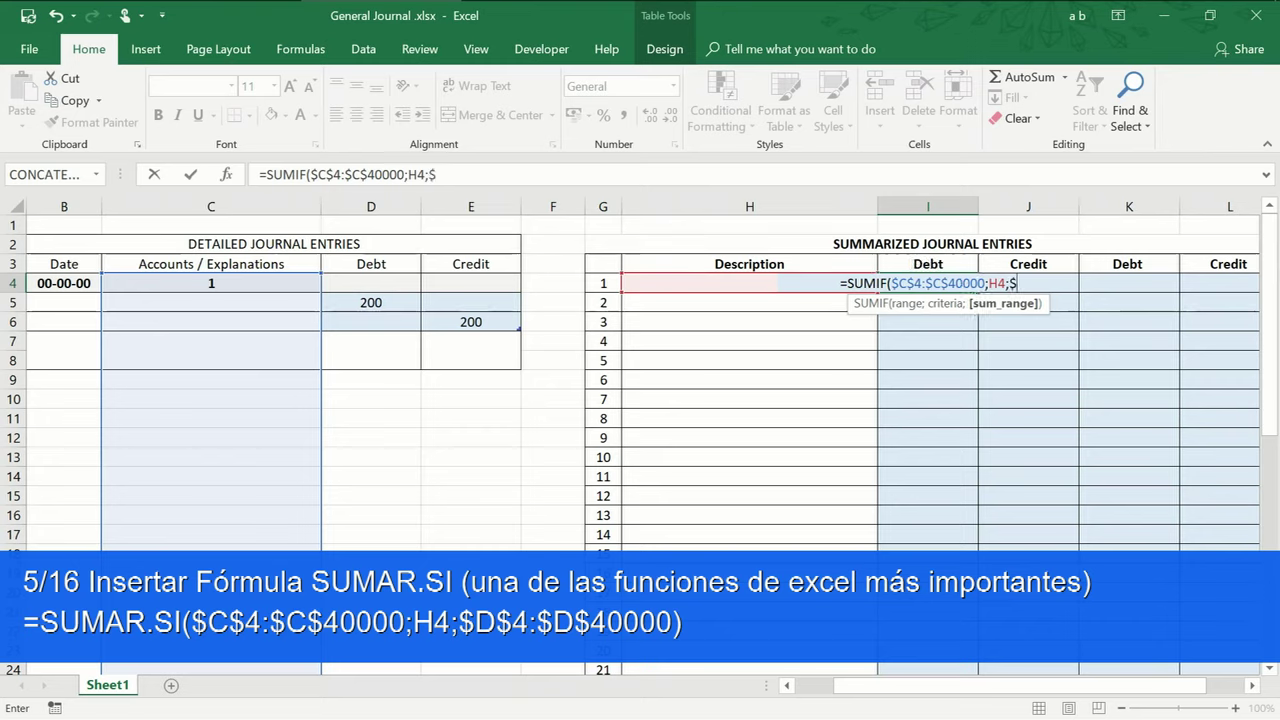
text(D$)
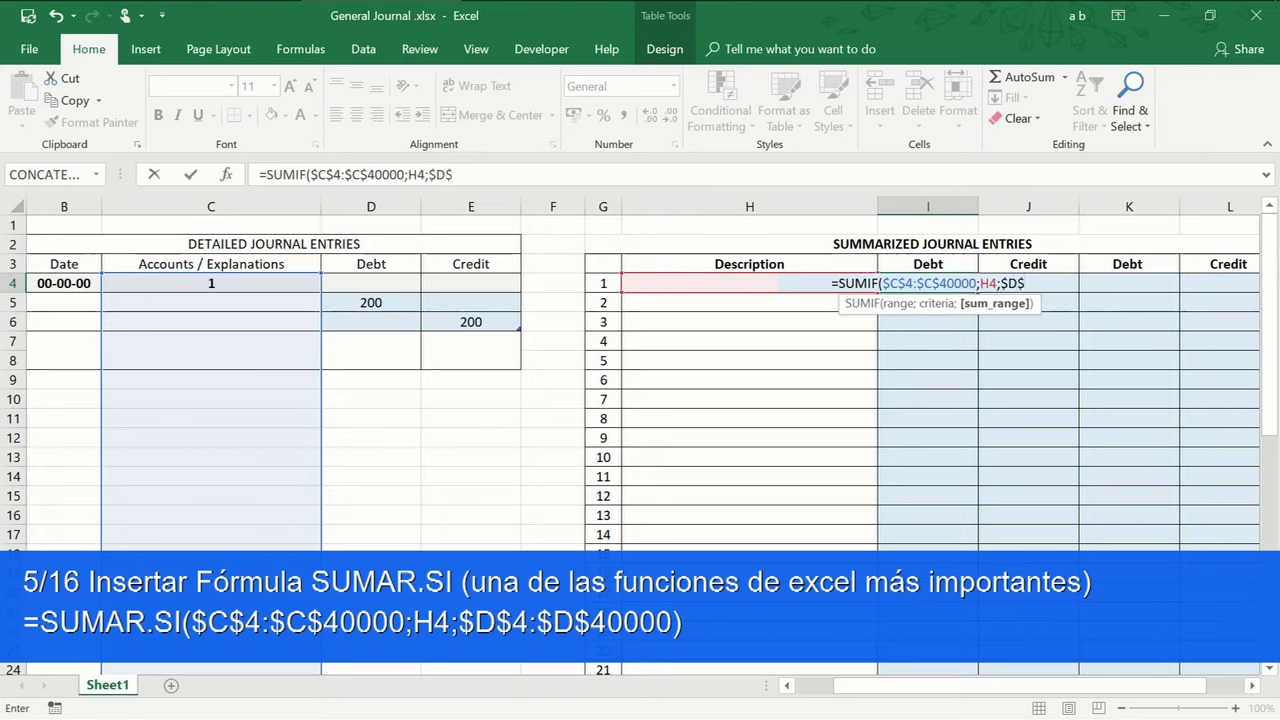
text(4:)
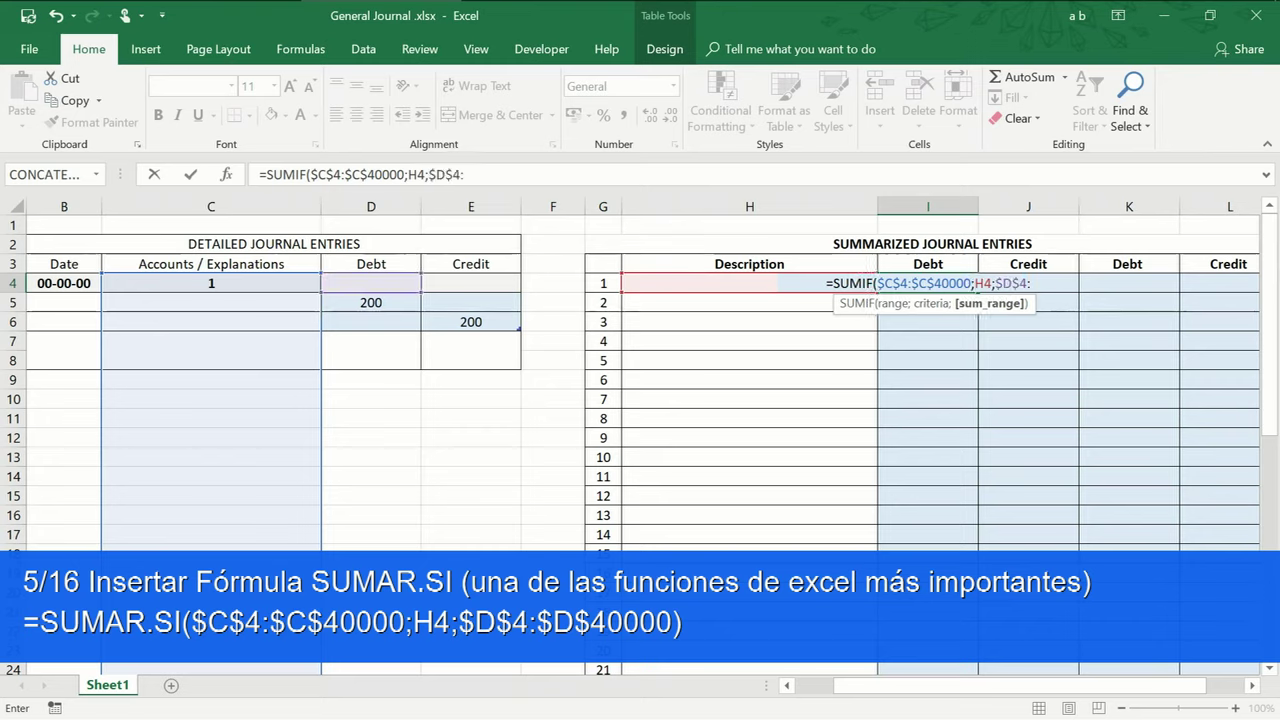
text($D$)
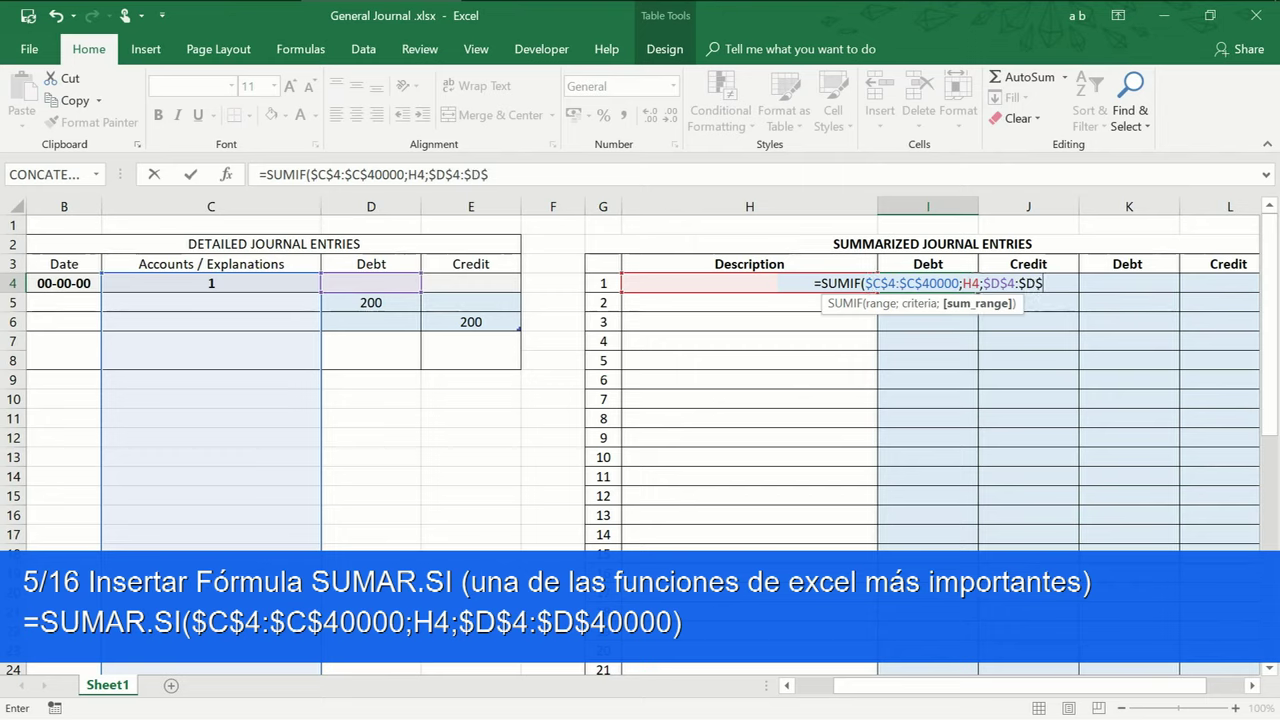
text(40000)
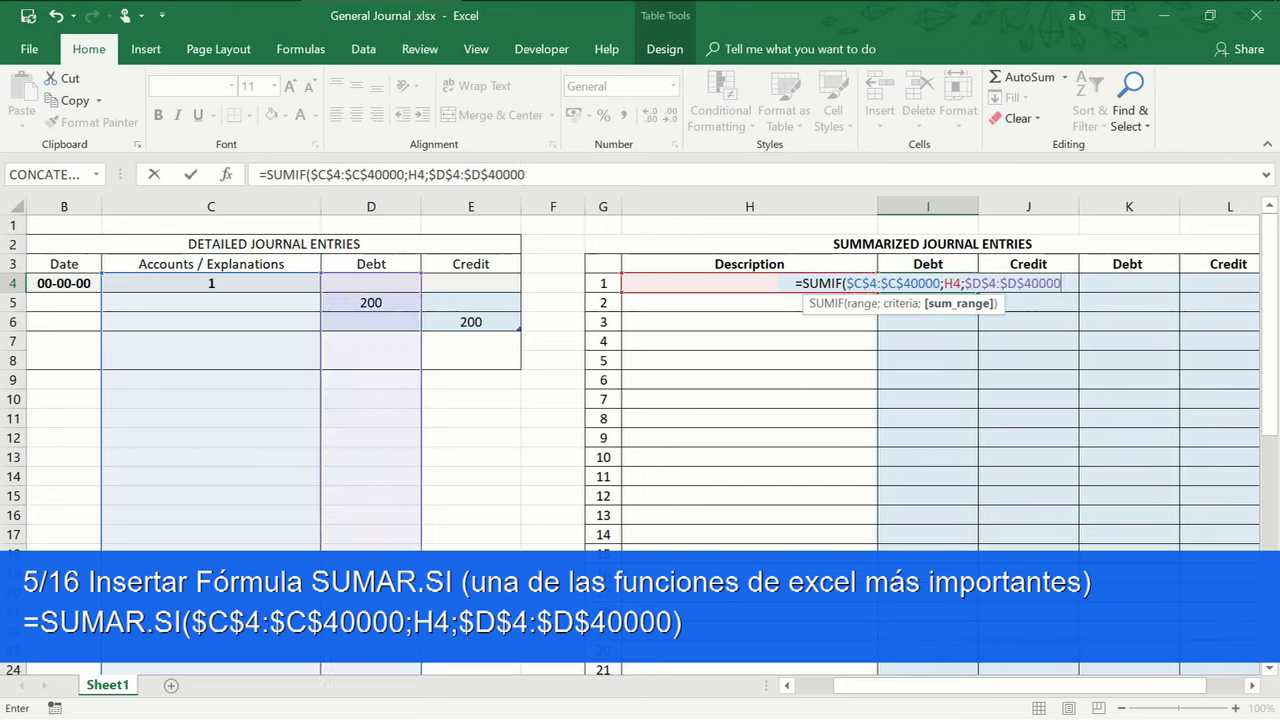
text())
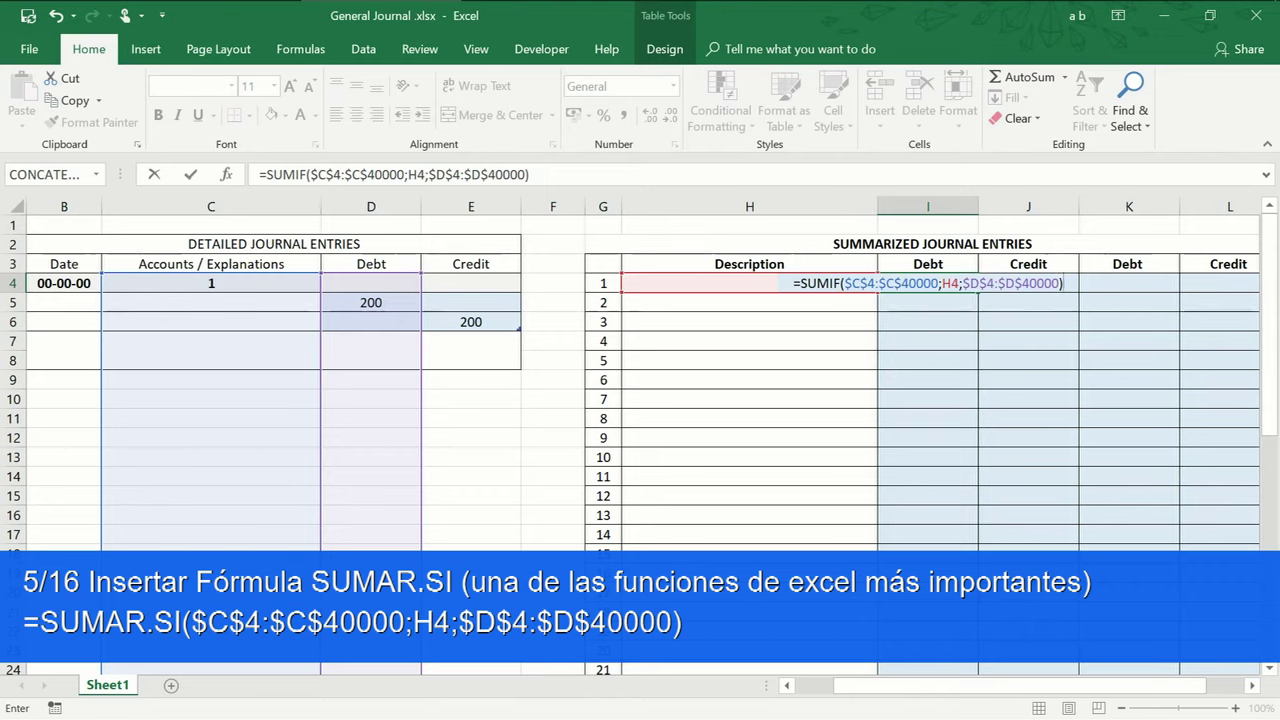
key(Return)
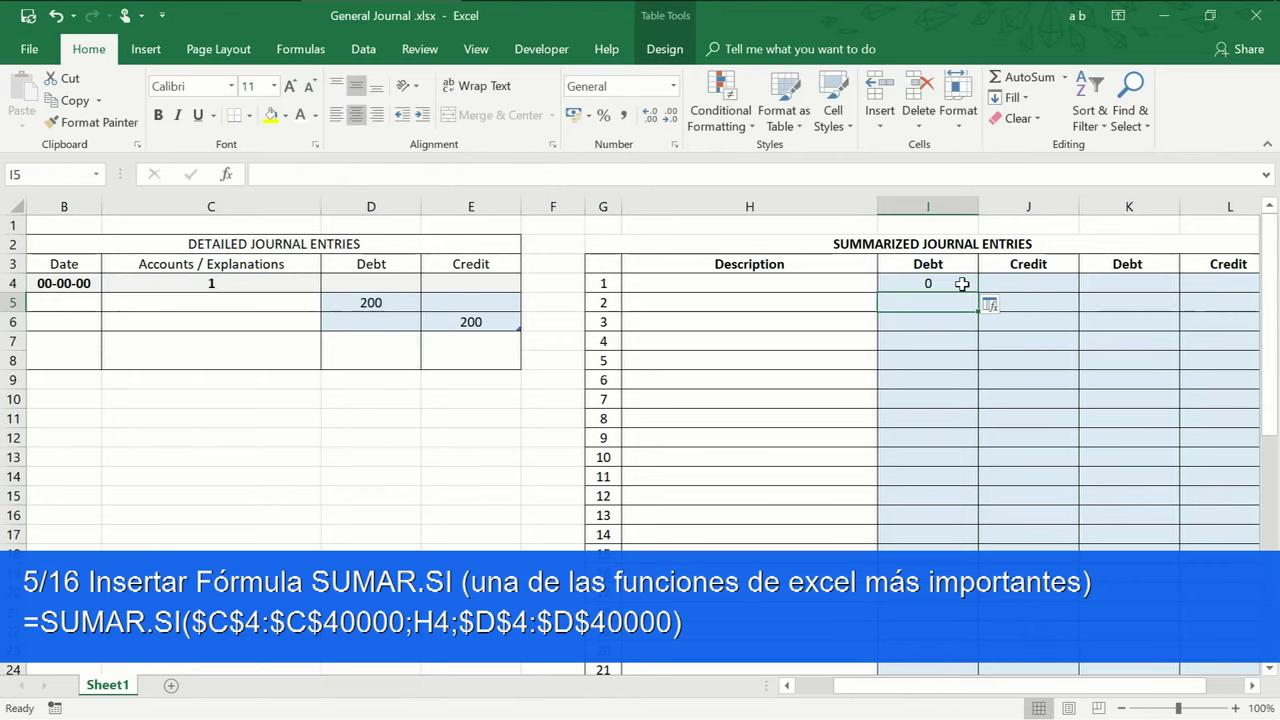
Fill the SUMIF formula down the whole Debt column and format its values as Accounting
click(974, 326)
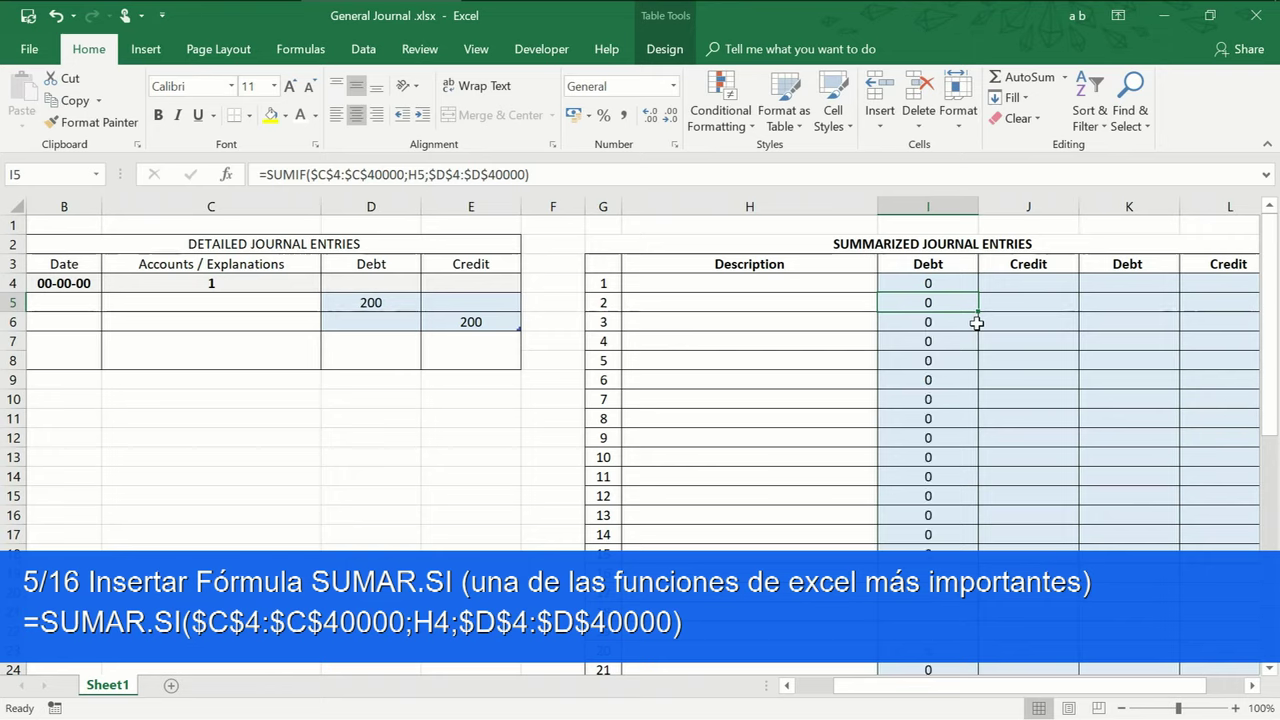
click(951, 258)
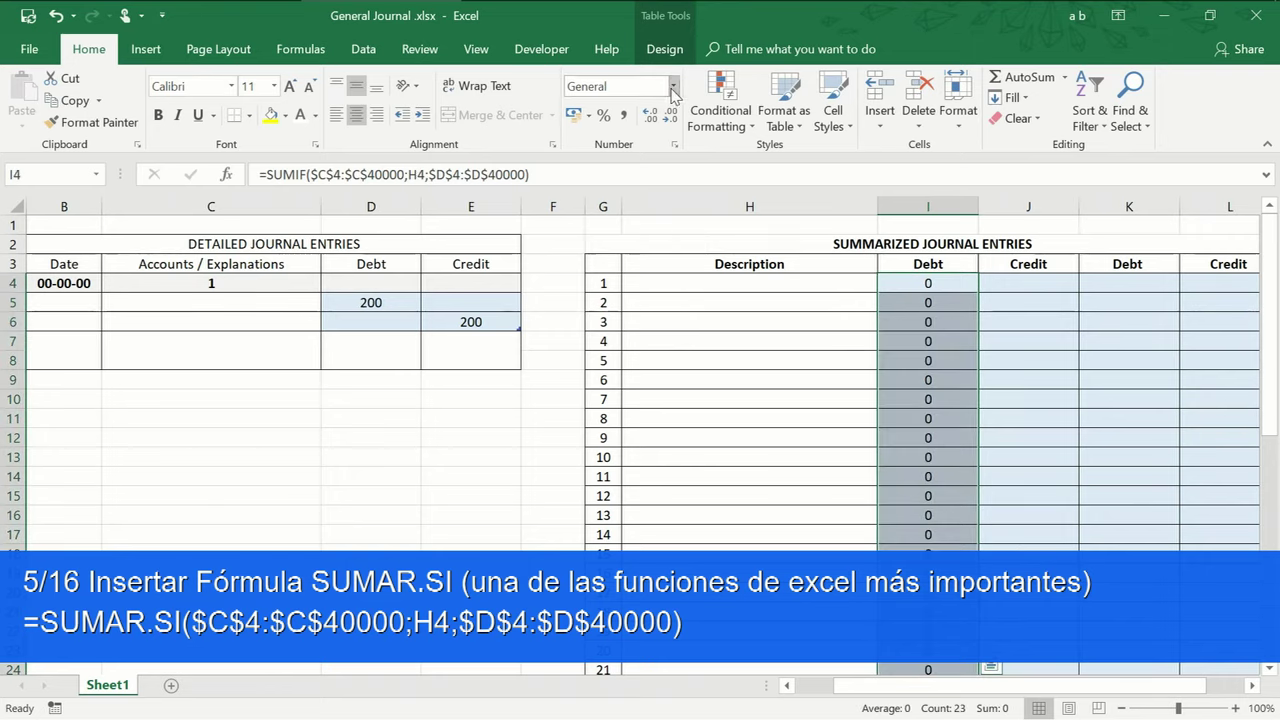
click(673, 86)
click(650, 158)
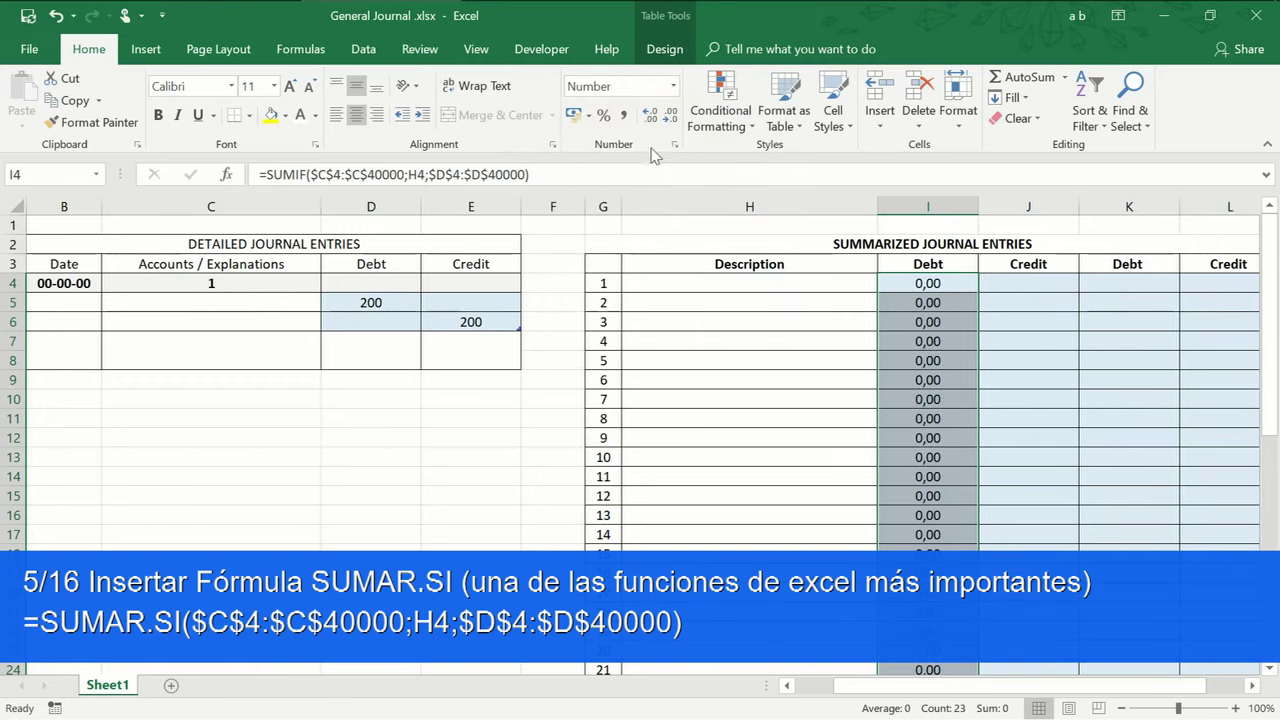
click(652, 115)
click(664, 116)
click(664, 116)
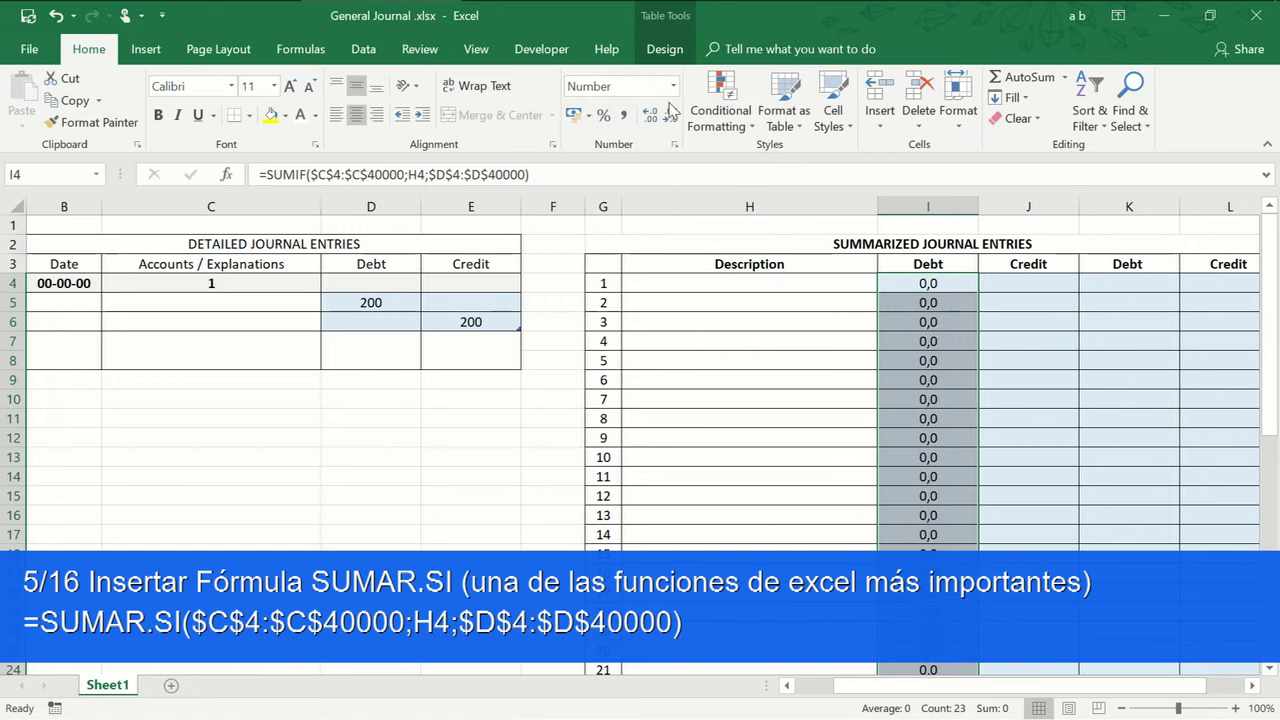
click(625, 116)
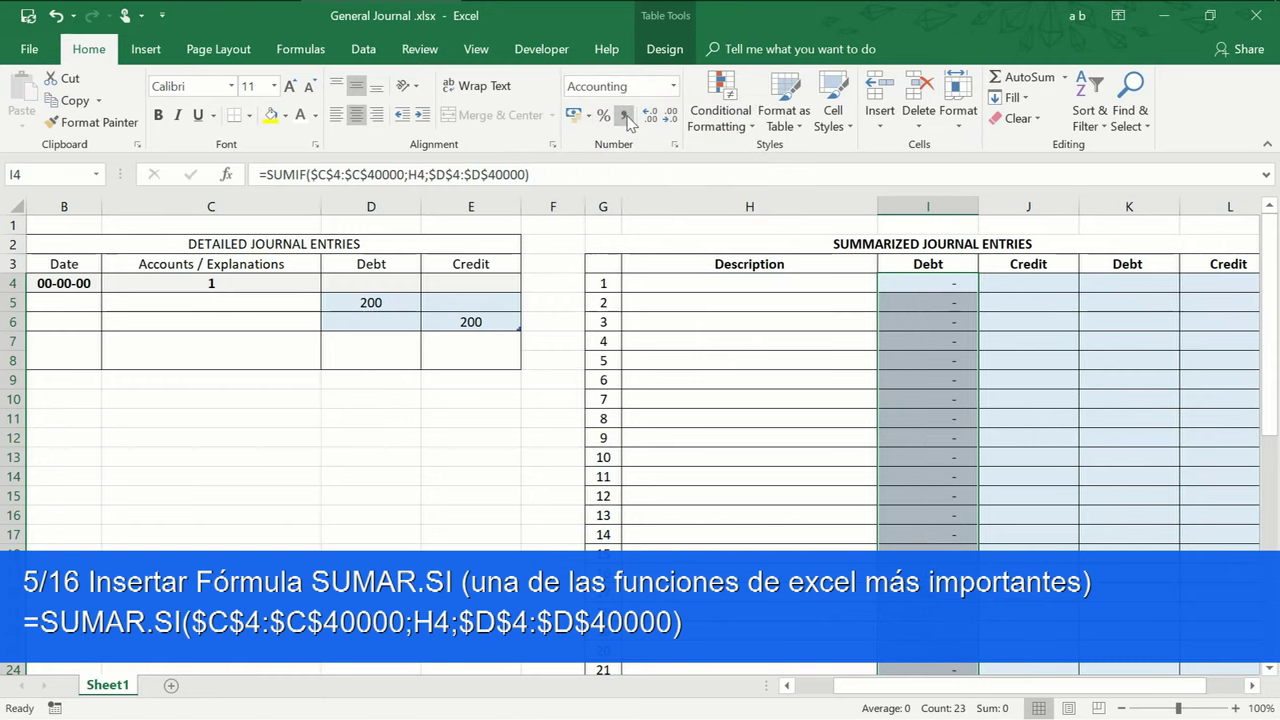
click(1010, 283)
Enter =SUMIF($C$4:$C$40000;H4;$E$4:$E$40000) in J4 and overwrite the whole Credit column with it
text(=s)
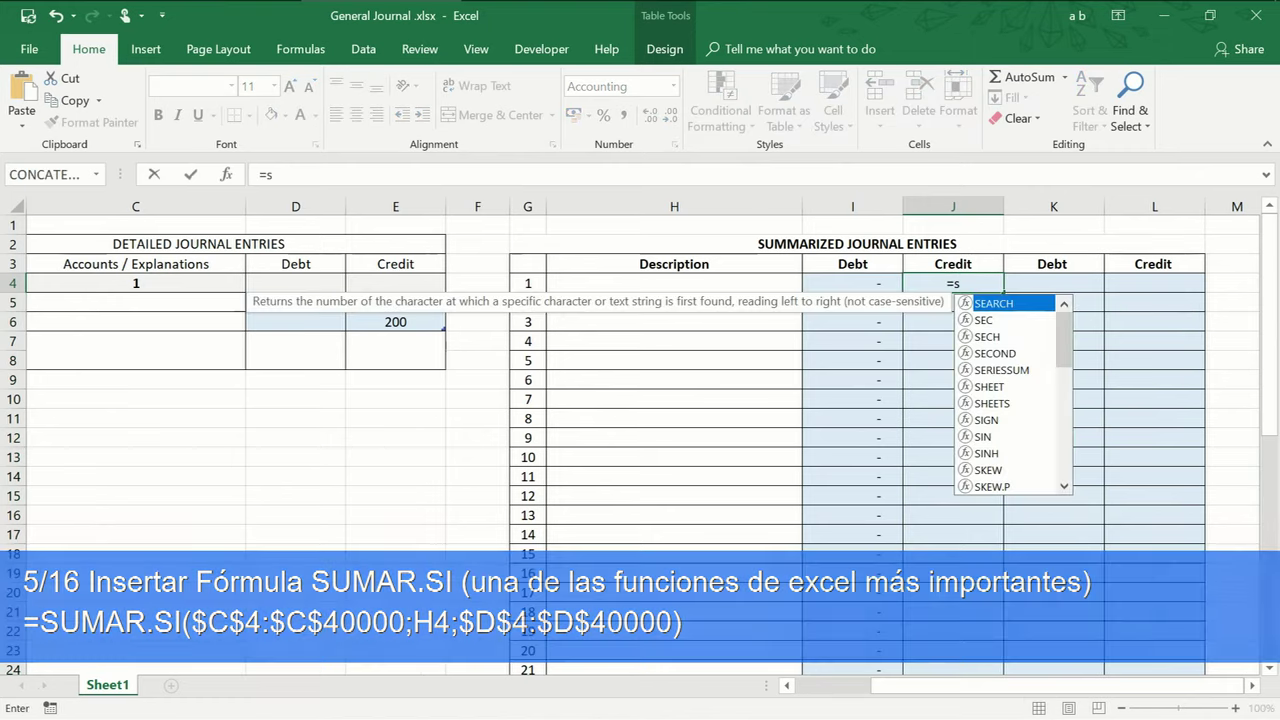
text(umi)
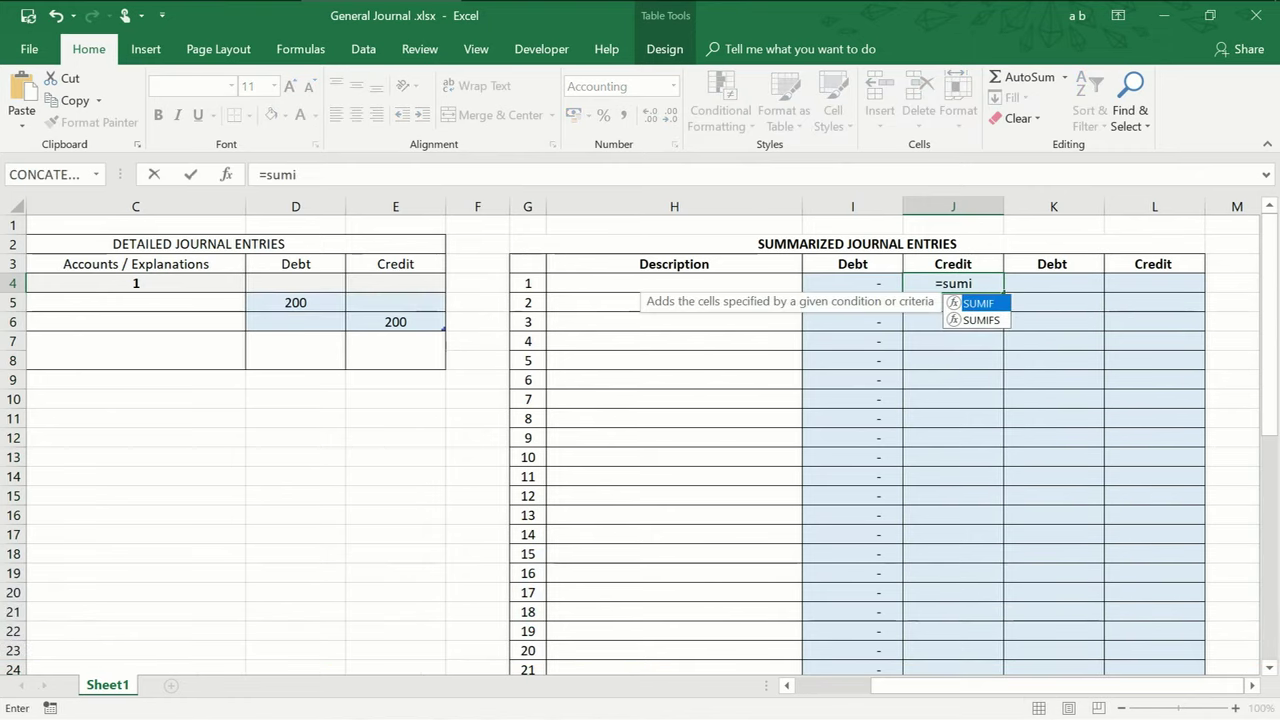
text(F)
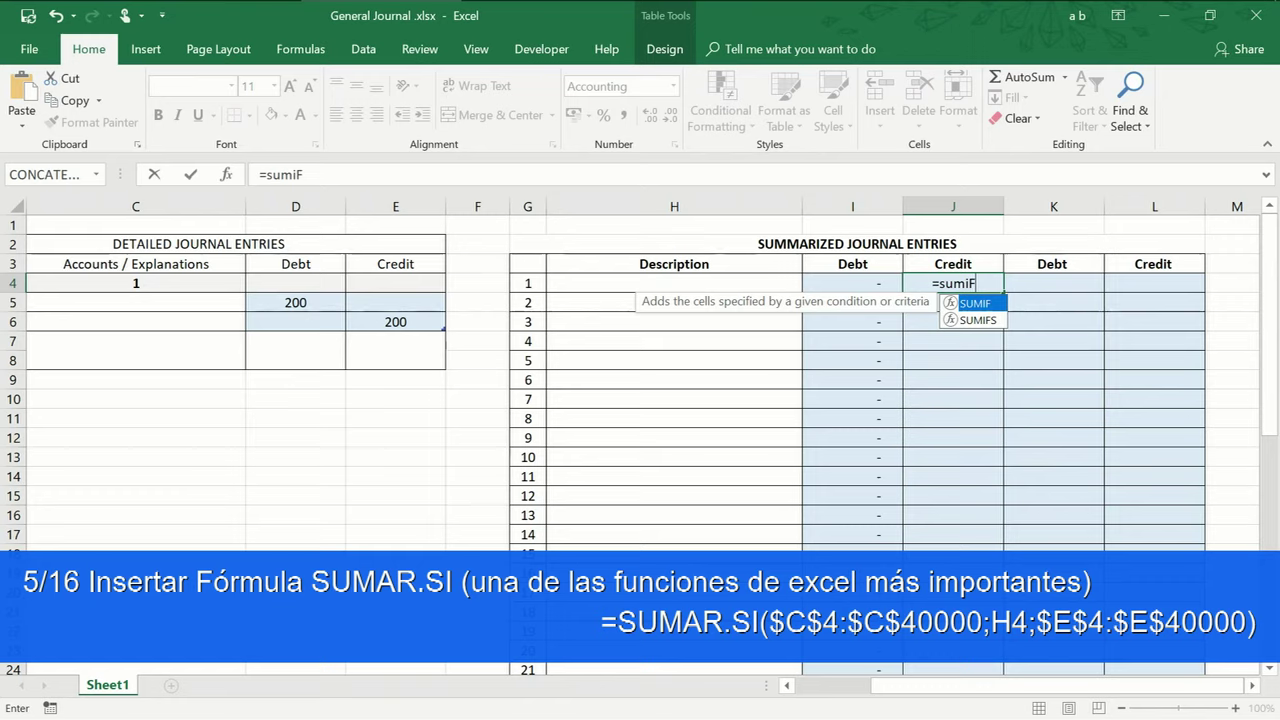
key(Tab)
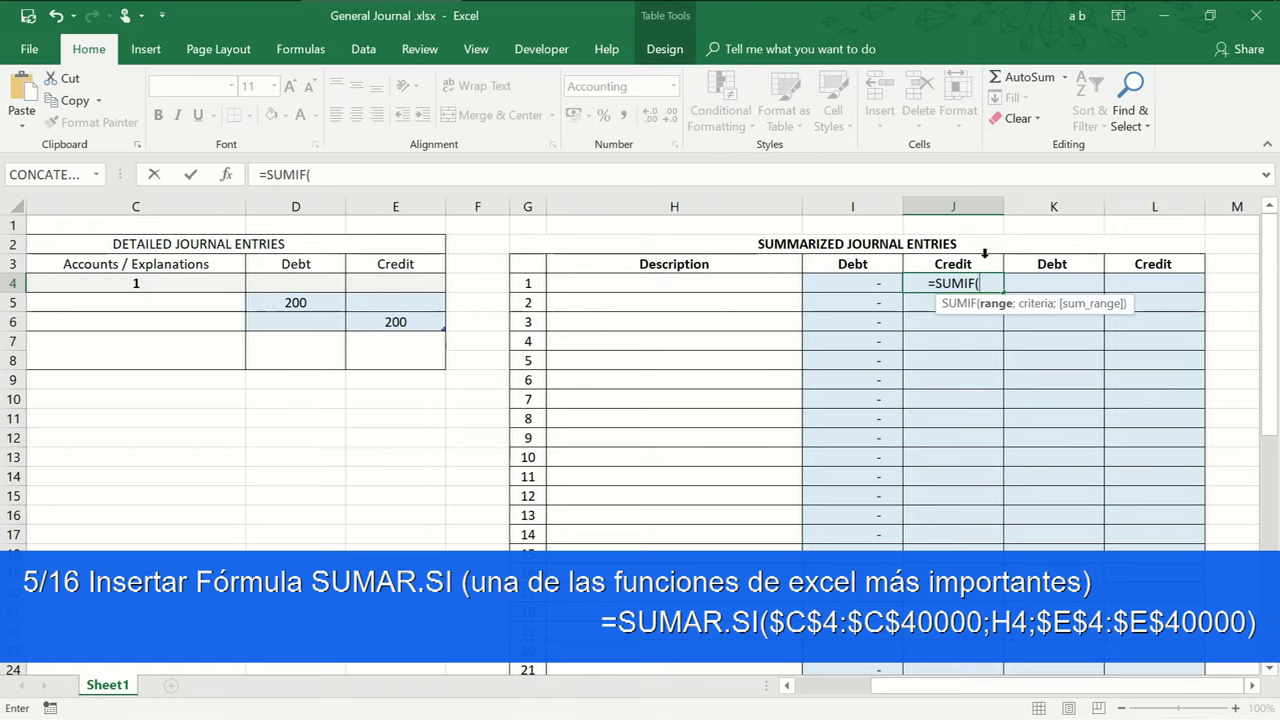
text($C)
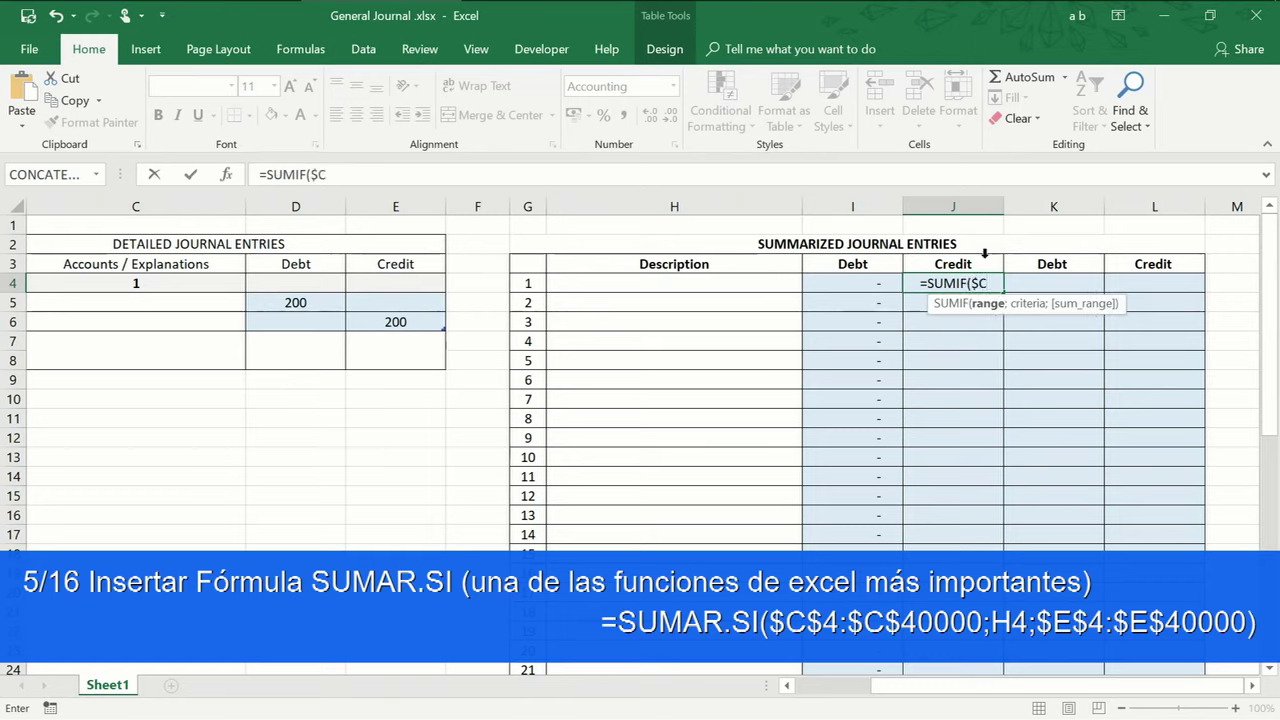
text($4)
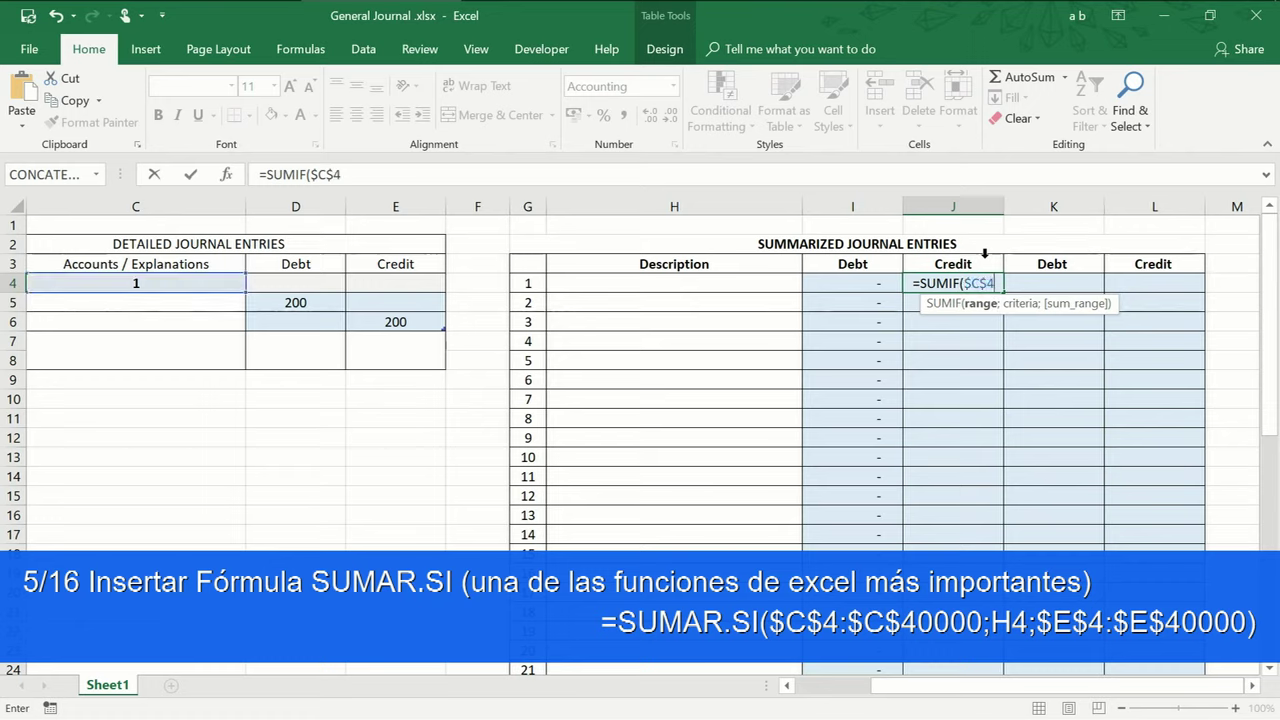
text(:$)
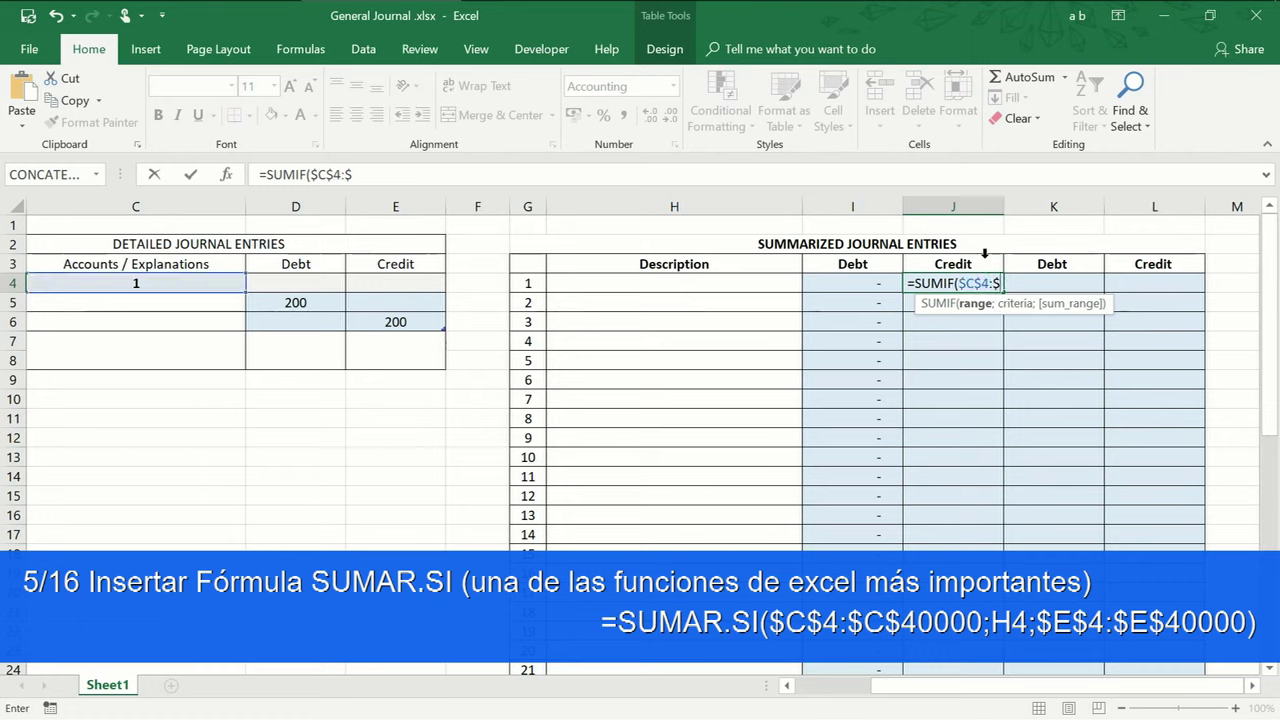
text(C$400)
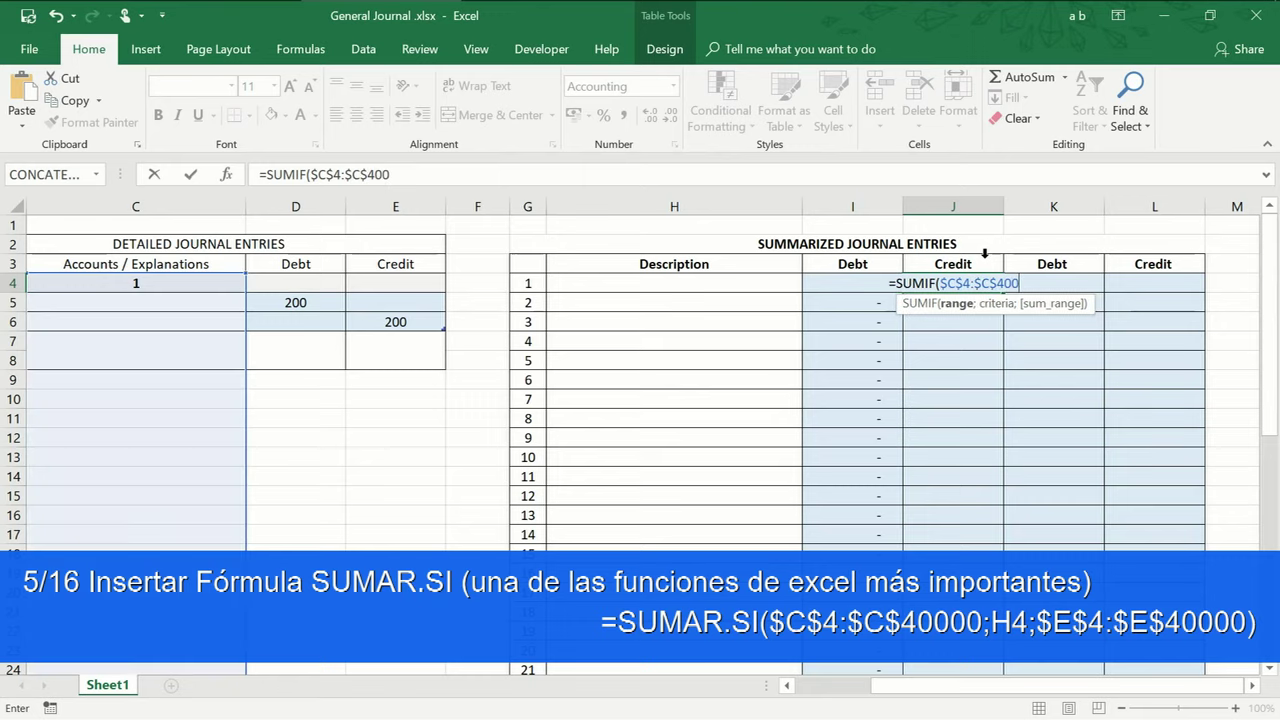
text(00;)
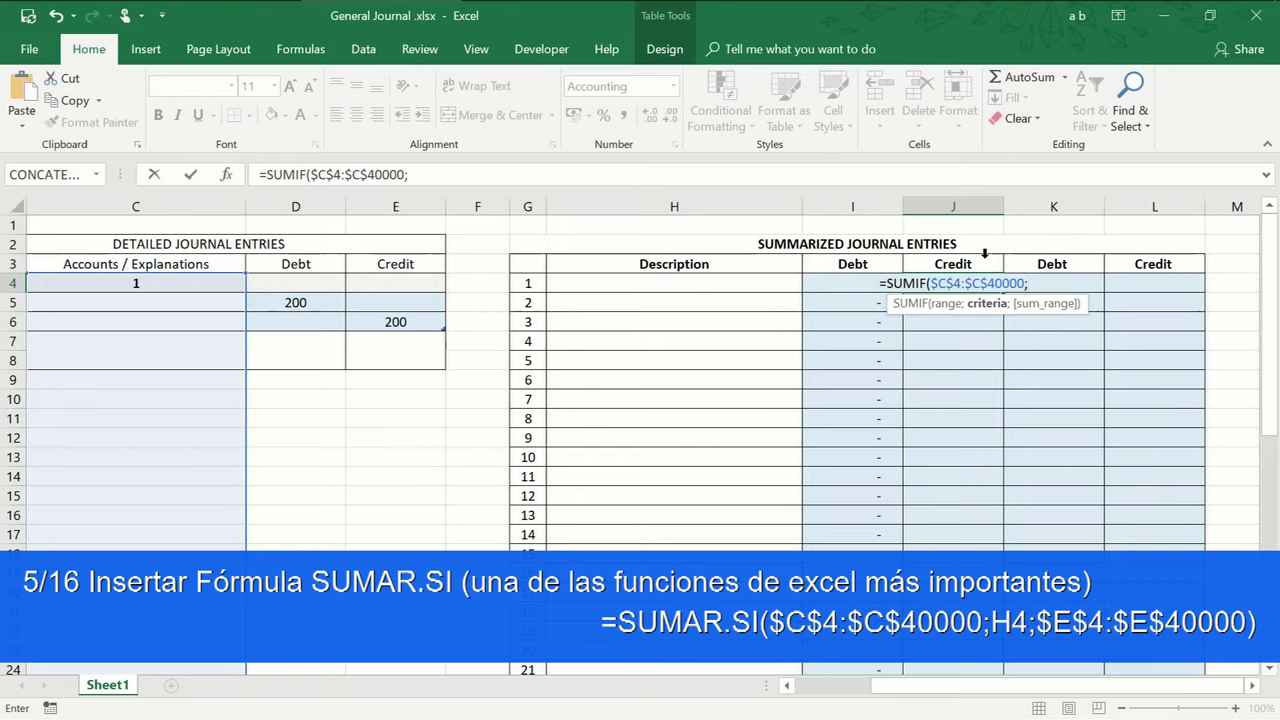
text(H4;)
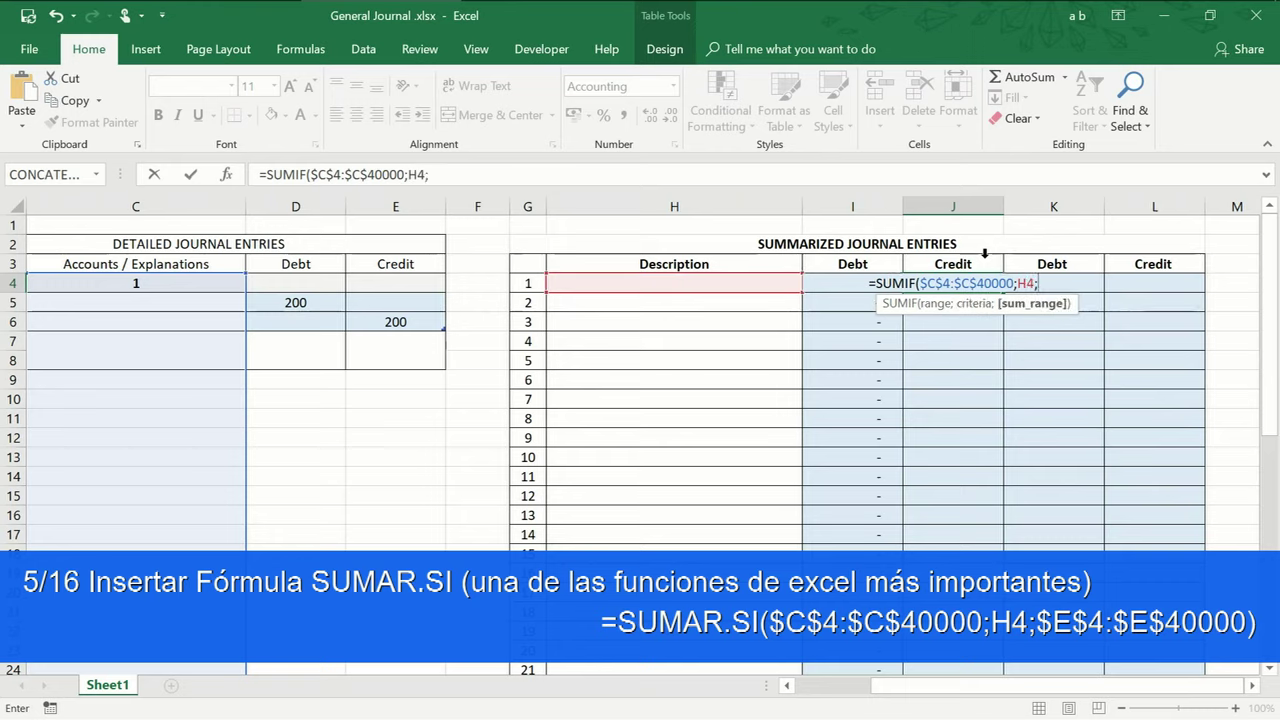
text($)
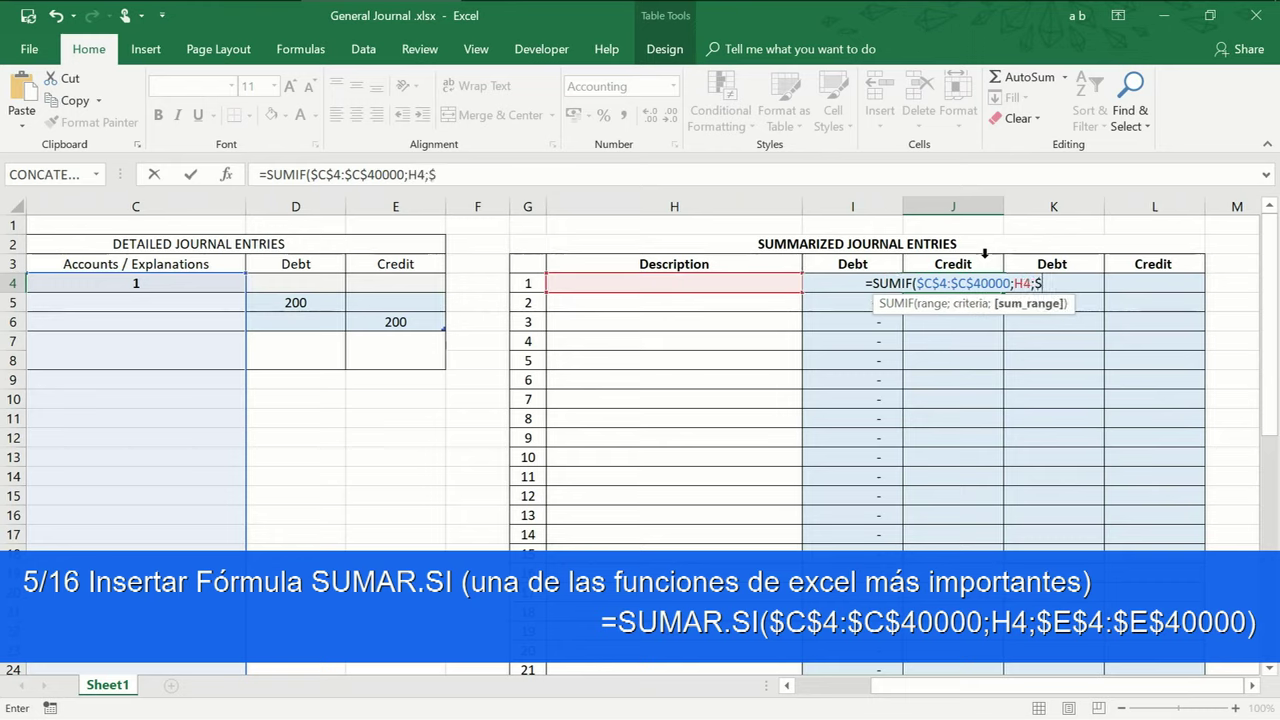
text(E$)
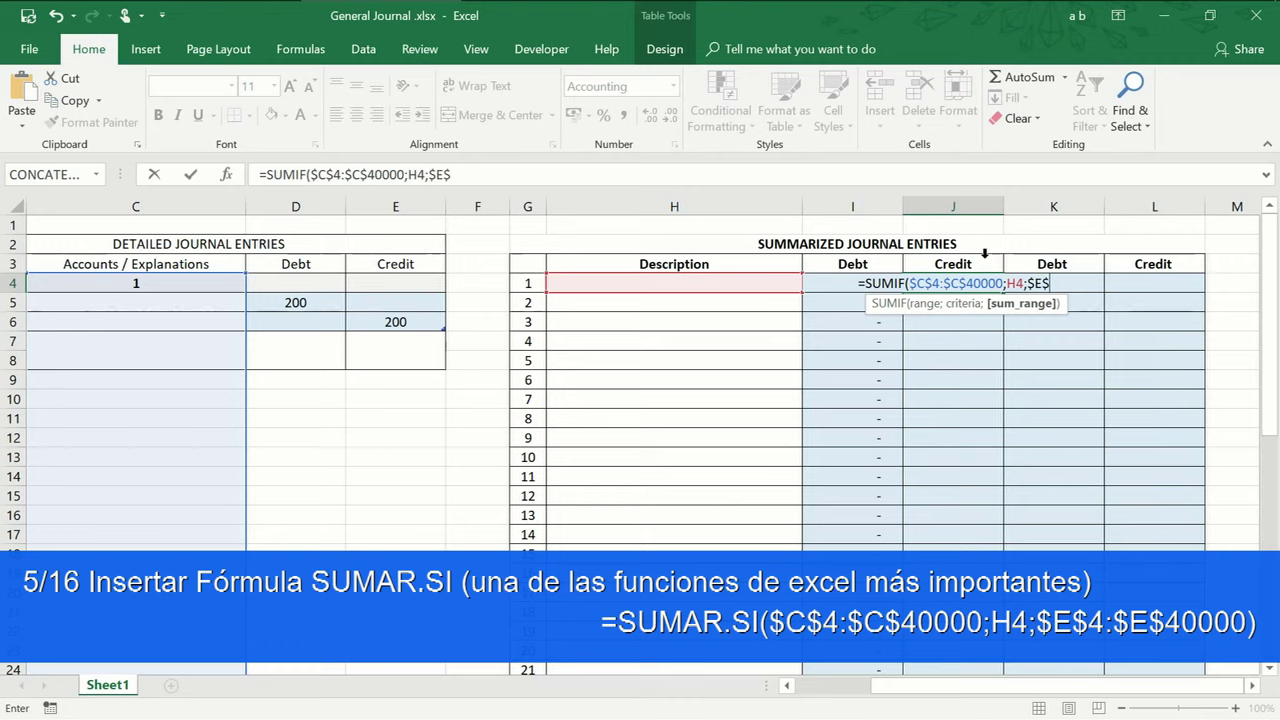
text(4)
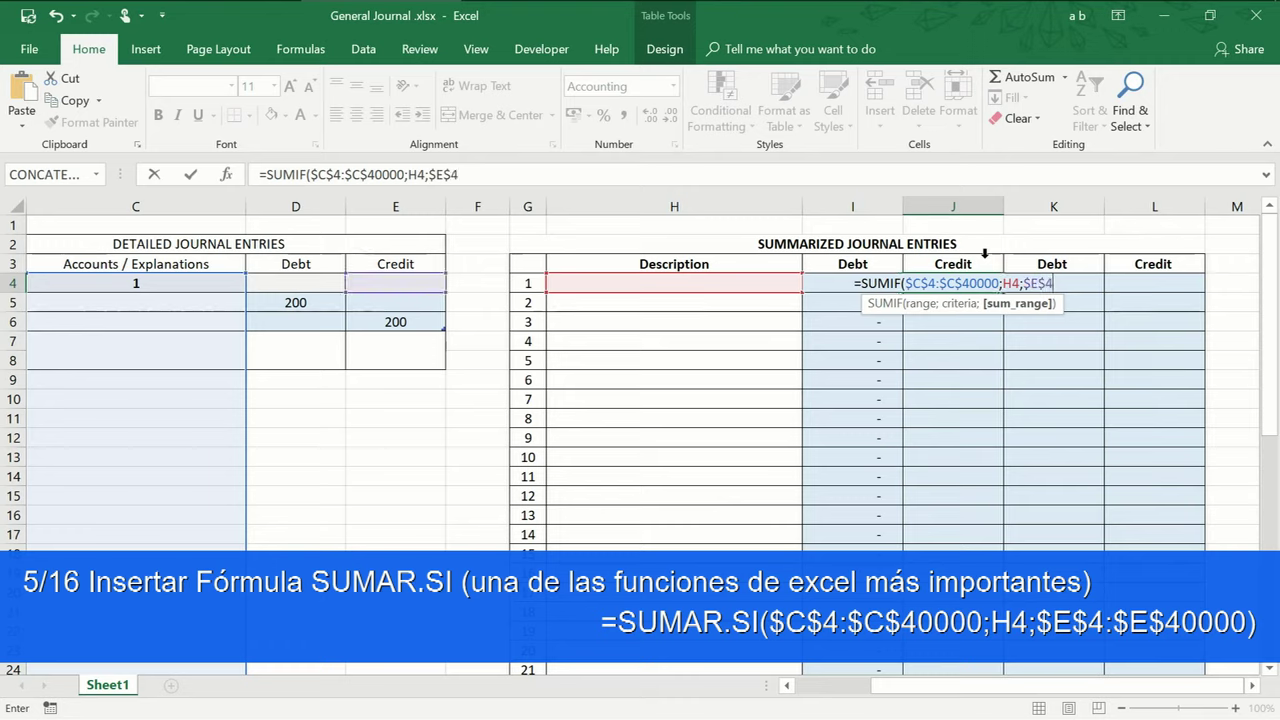
text(:)
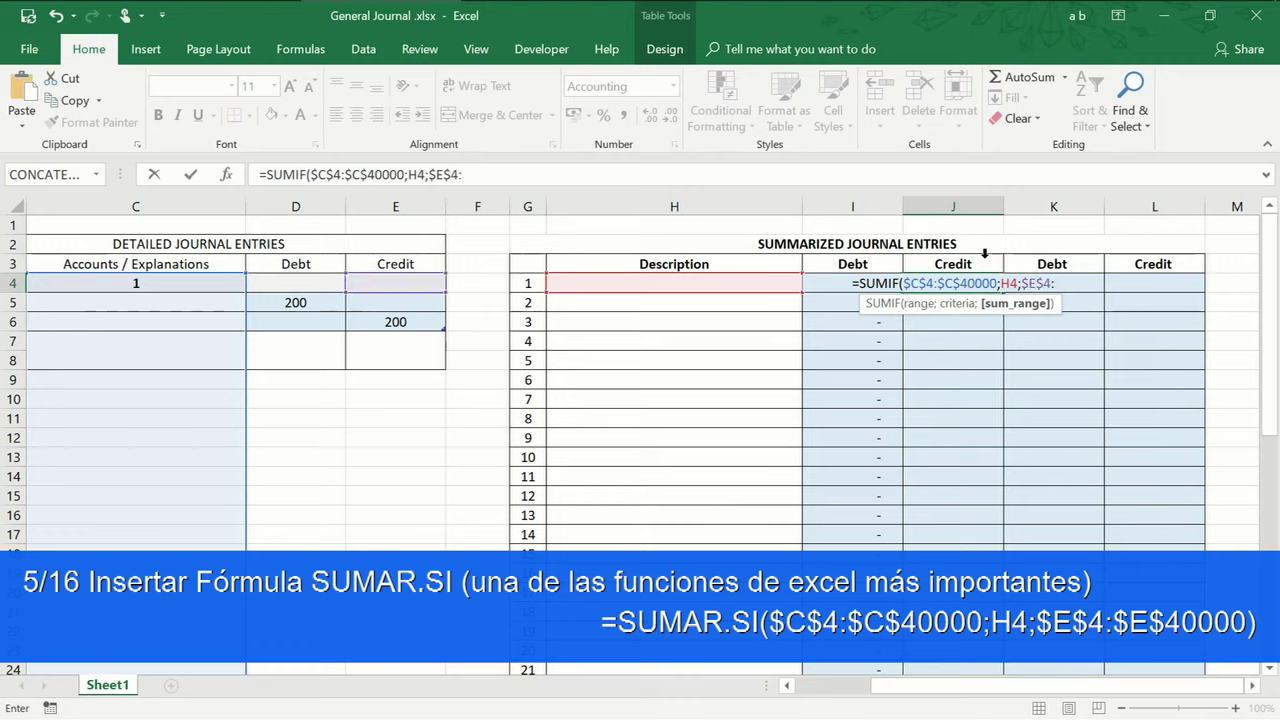
text($E$)
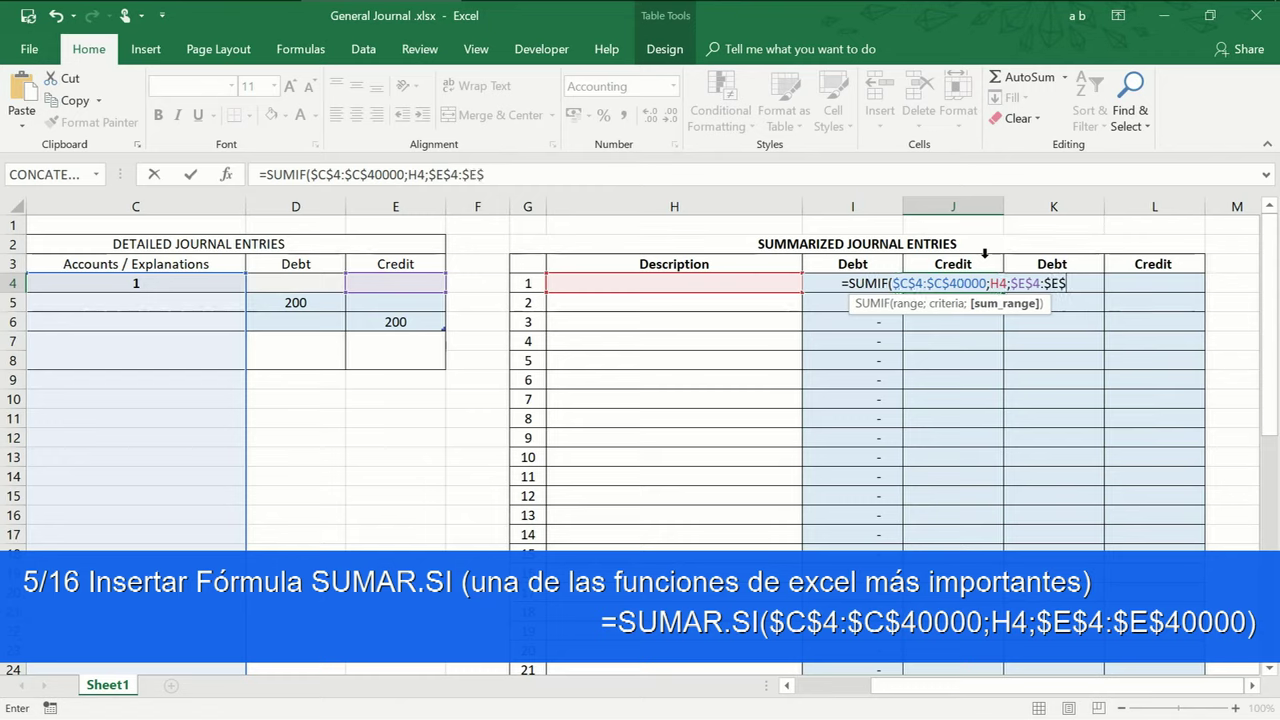
text(4000)
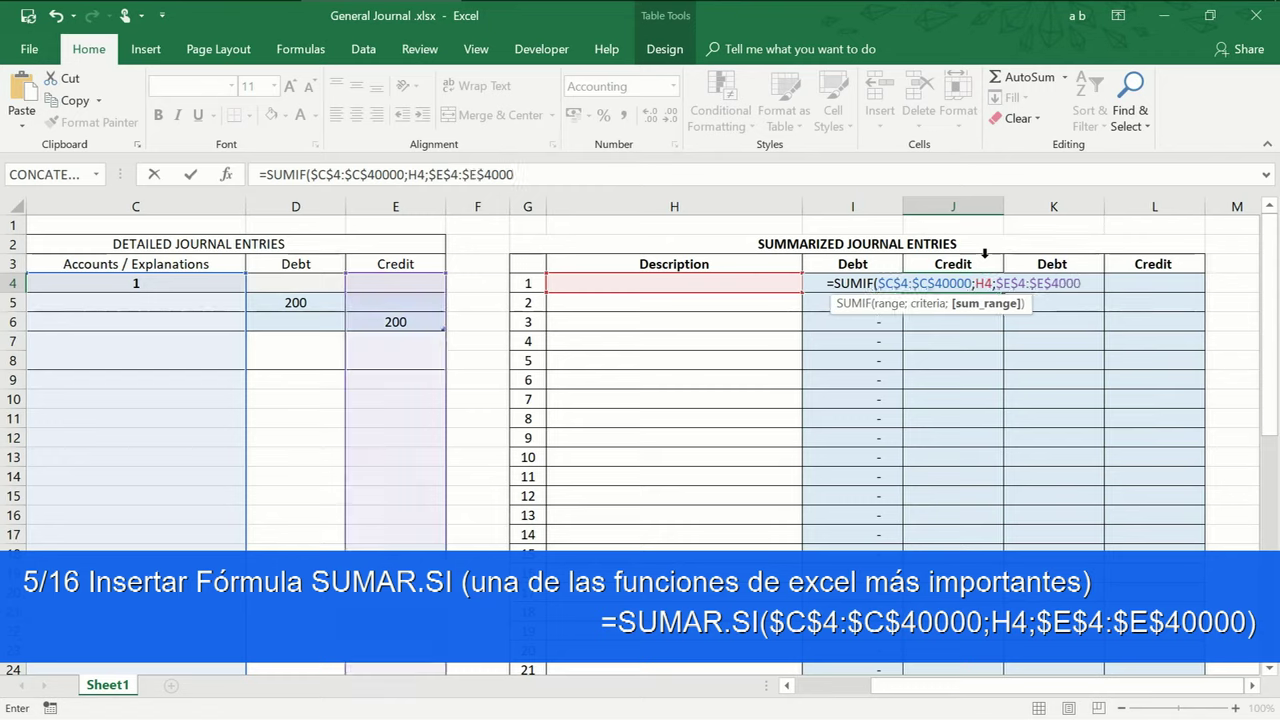
text(0)
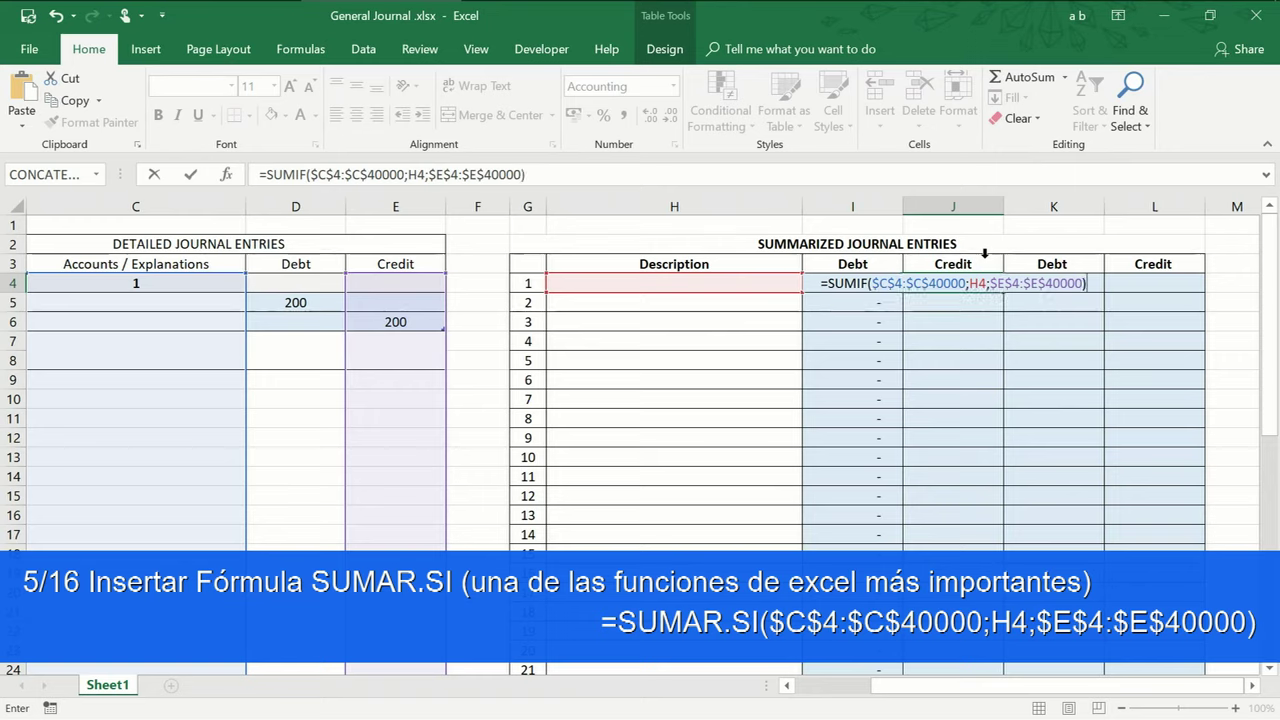
key(Return)
click(1015, 304)
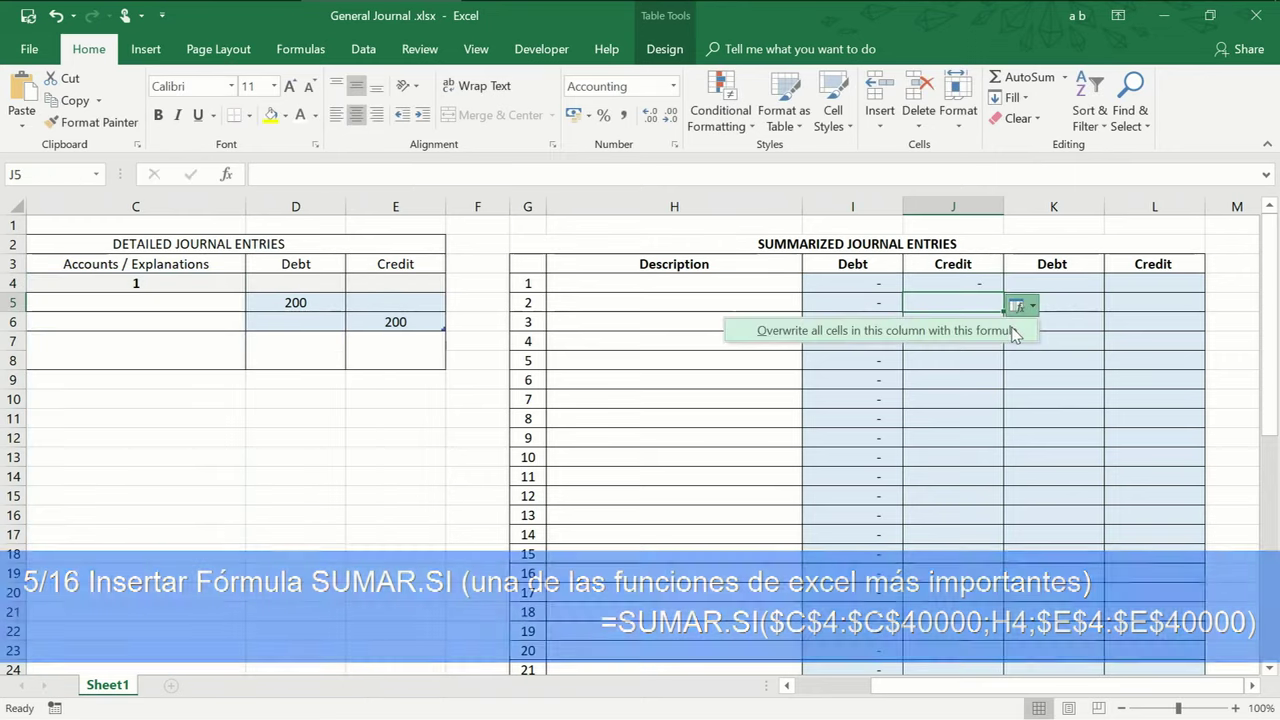
click(1012, 328)
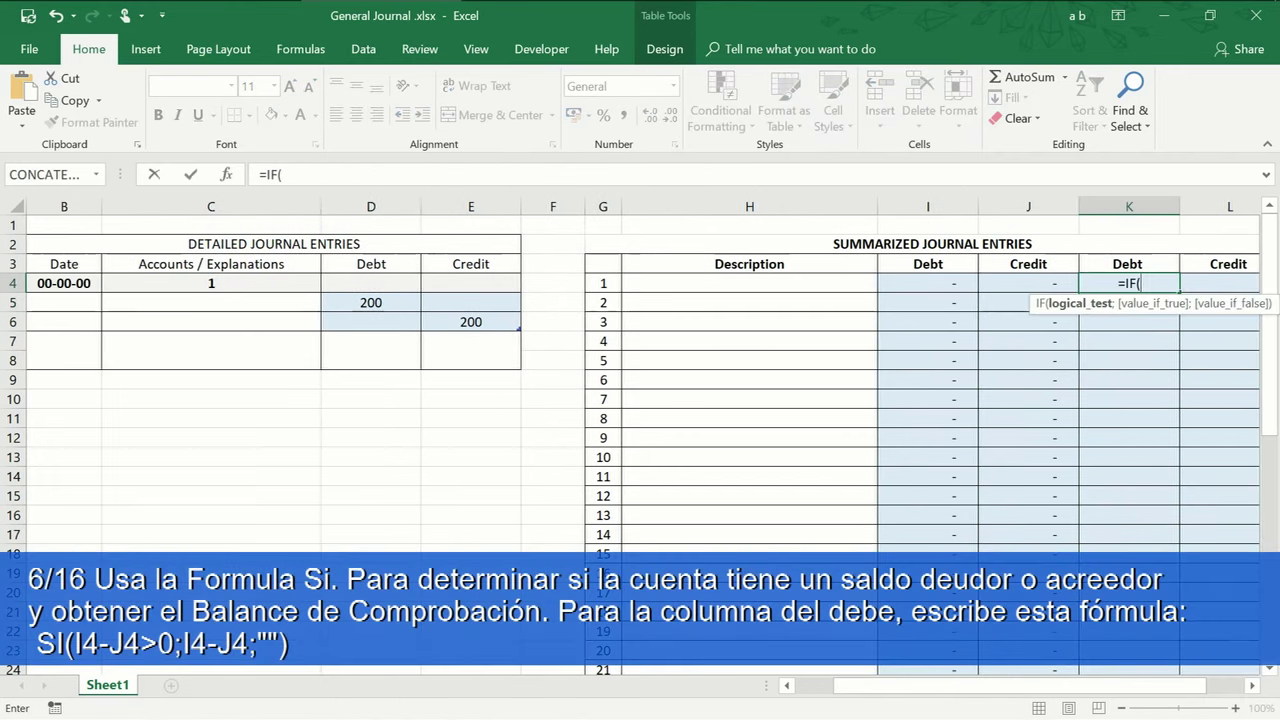
Enter =IF(I4-J4>0;I4-J4;"") in K4 and fill it down all of column K
text(I)
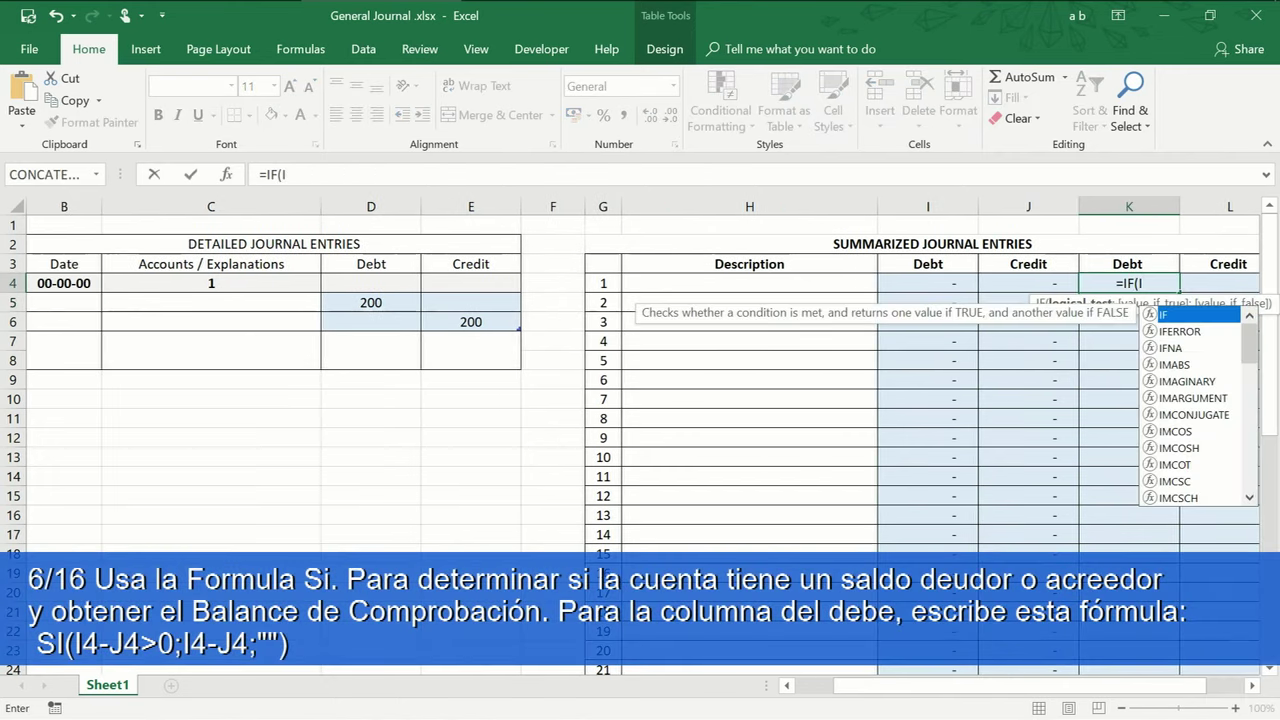
text(4-)
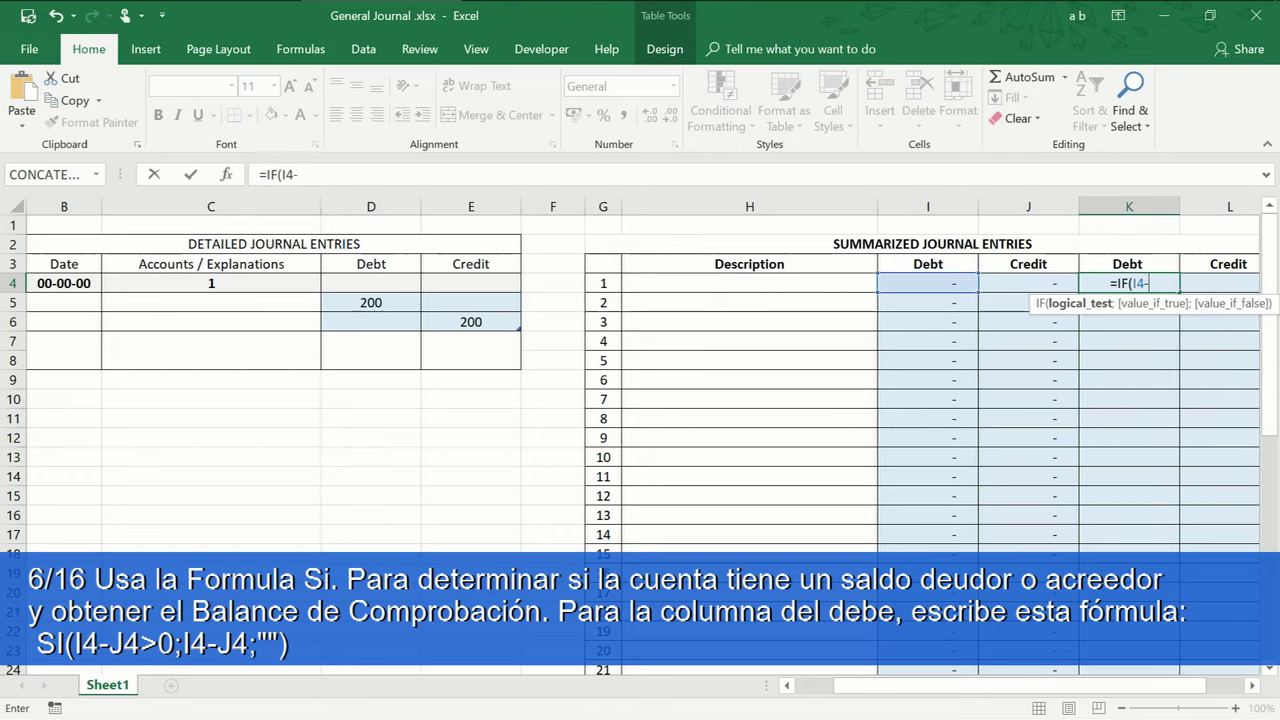
text(J)
text(4)
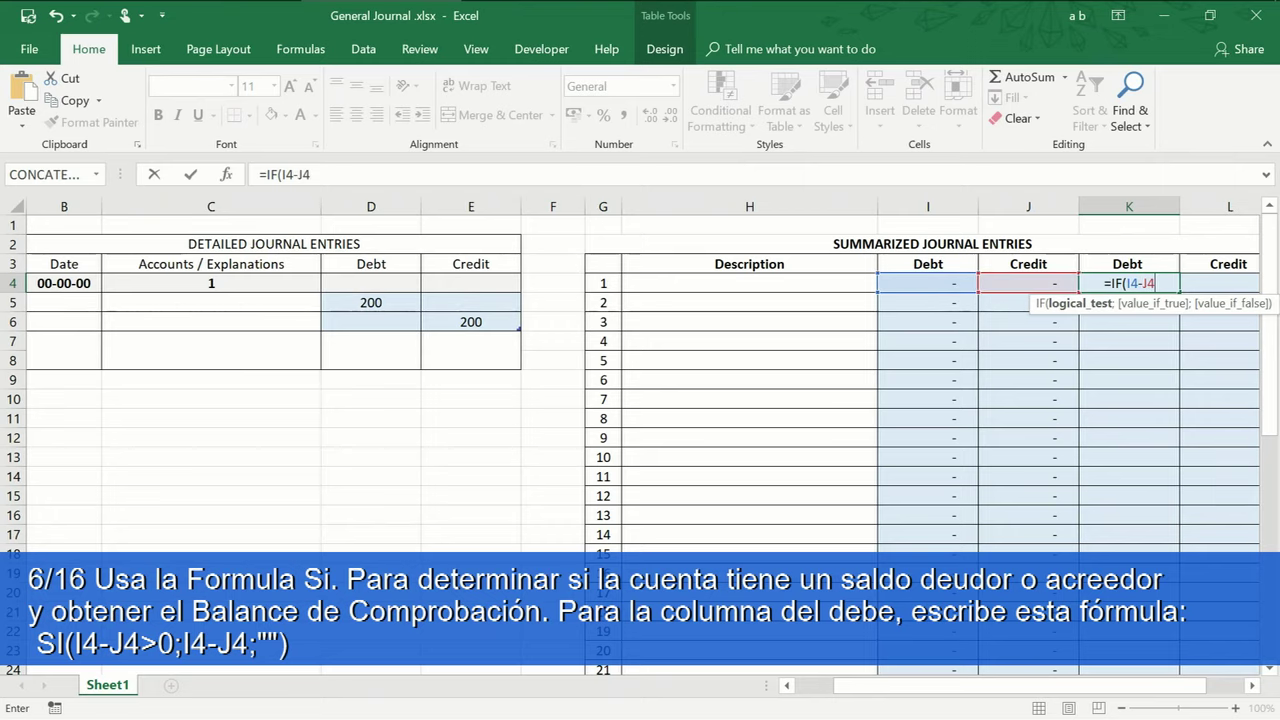
text(>)
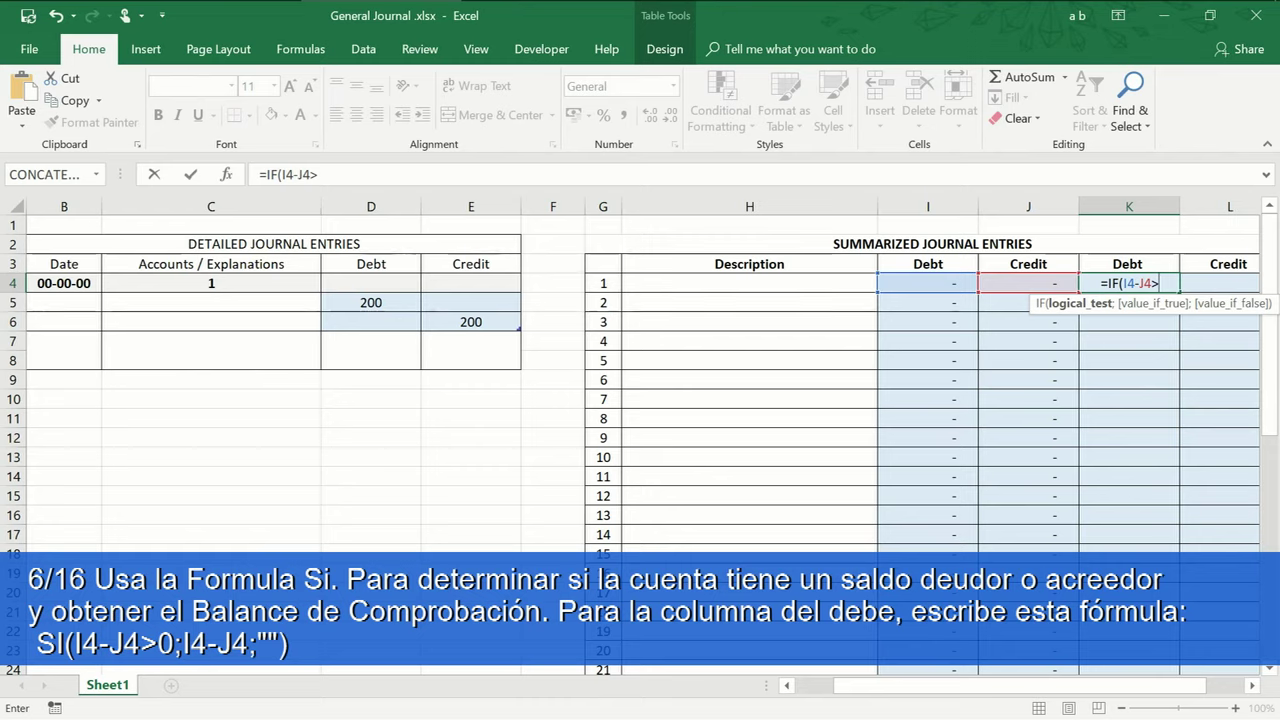
text(=)
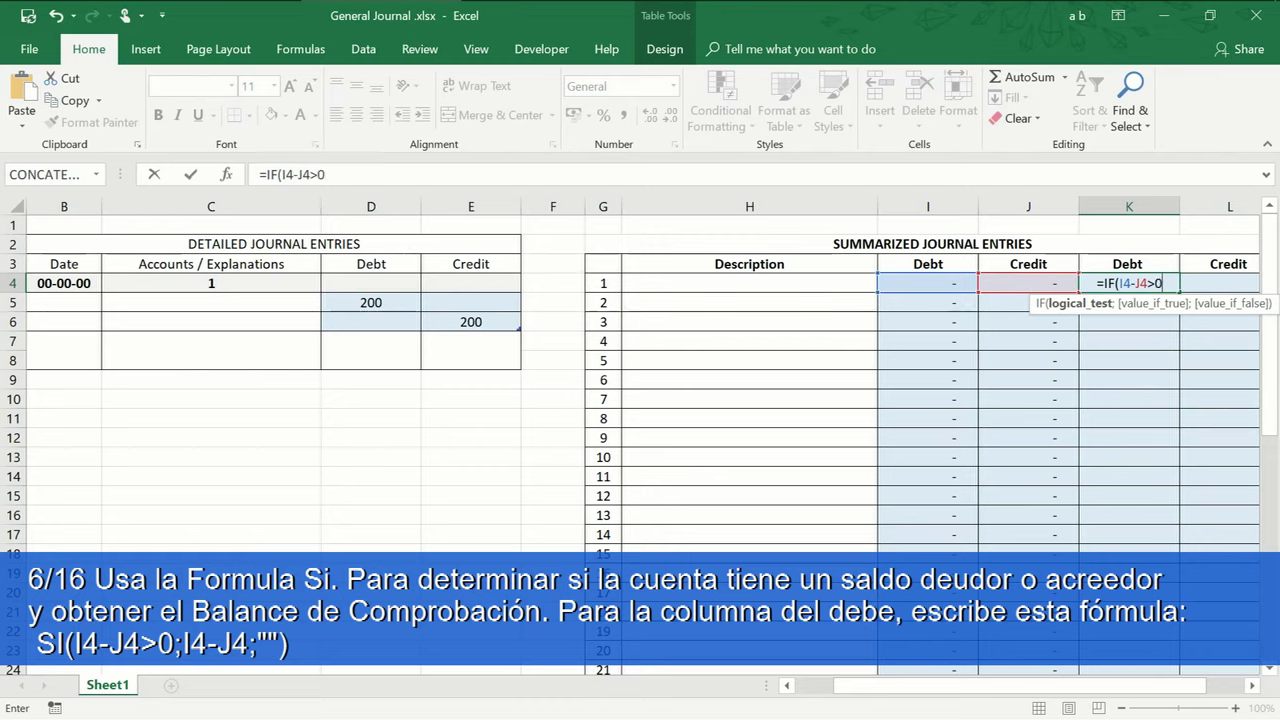
text(;I4)
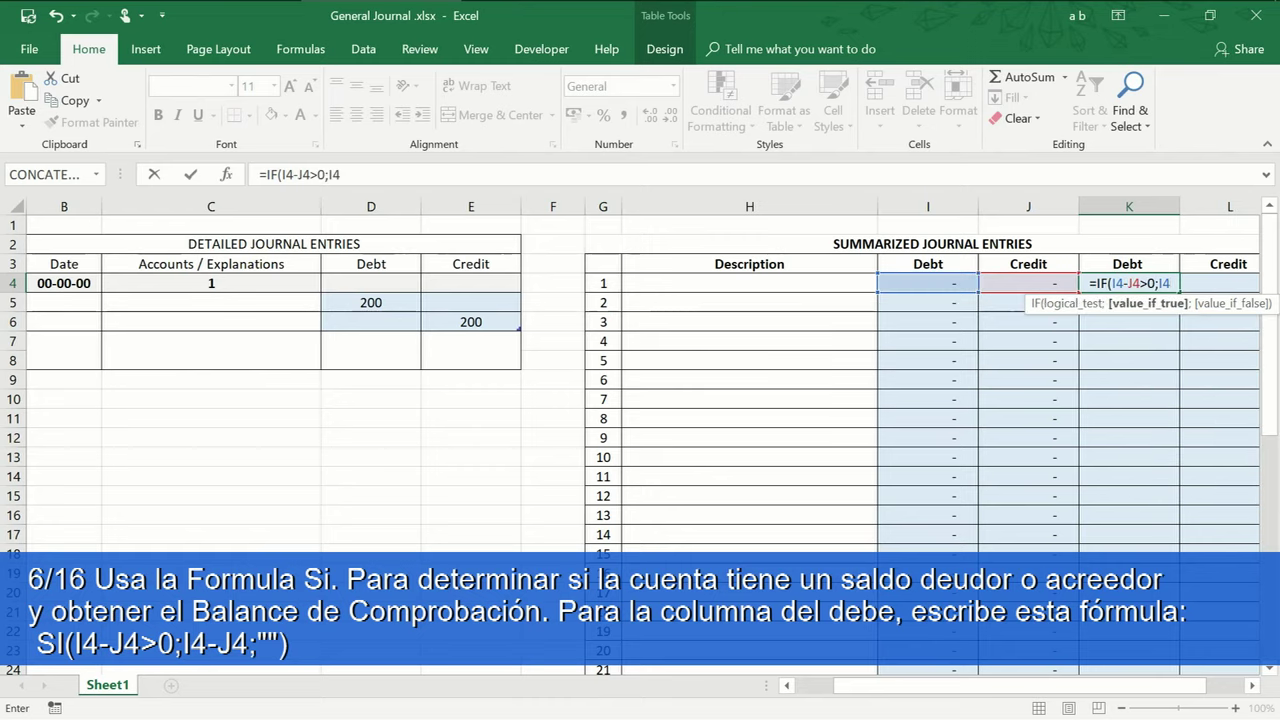
text(-J)
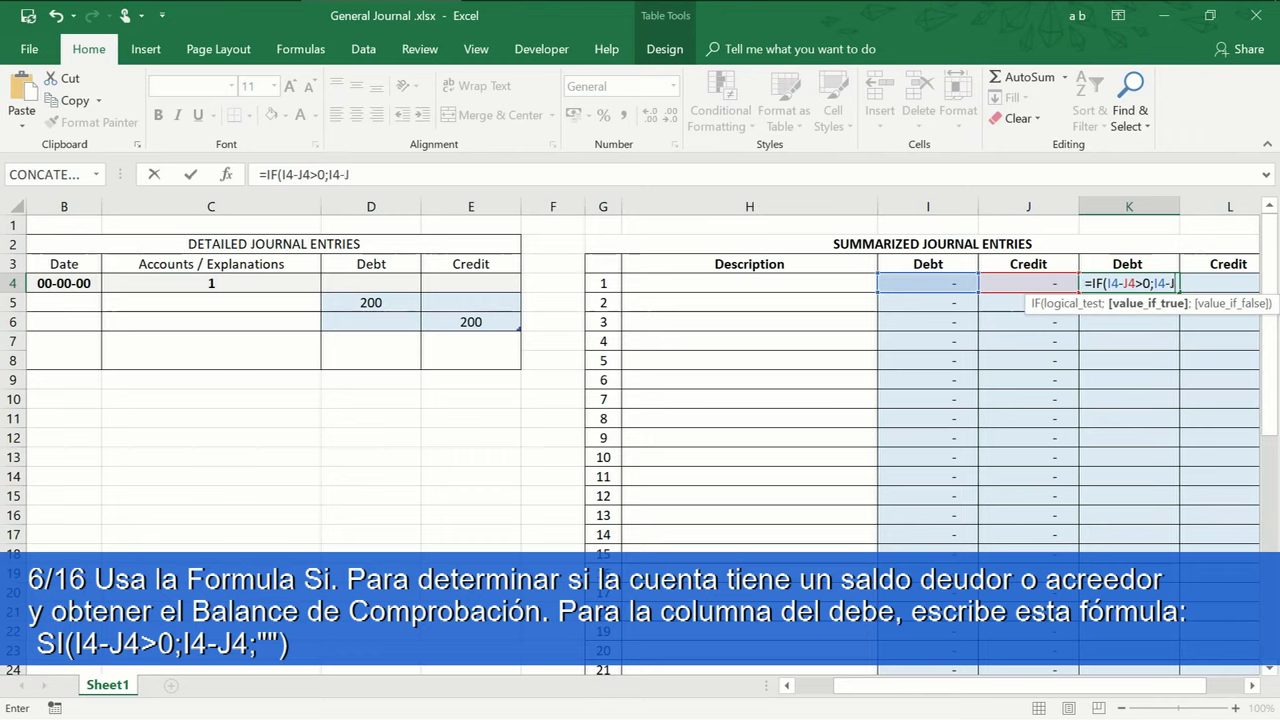
text(4;)
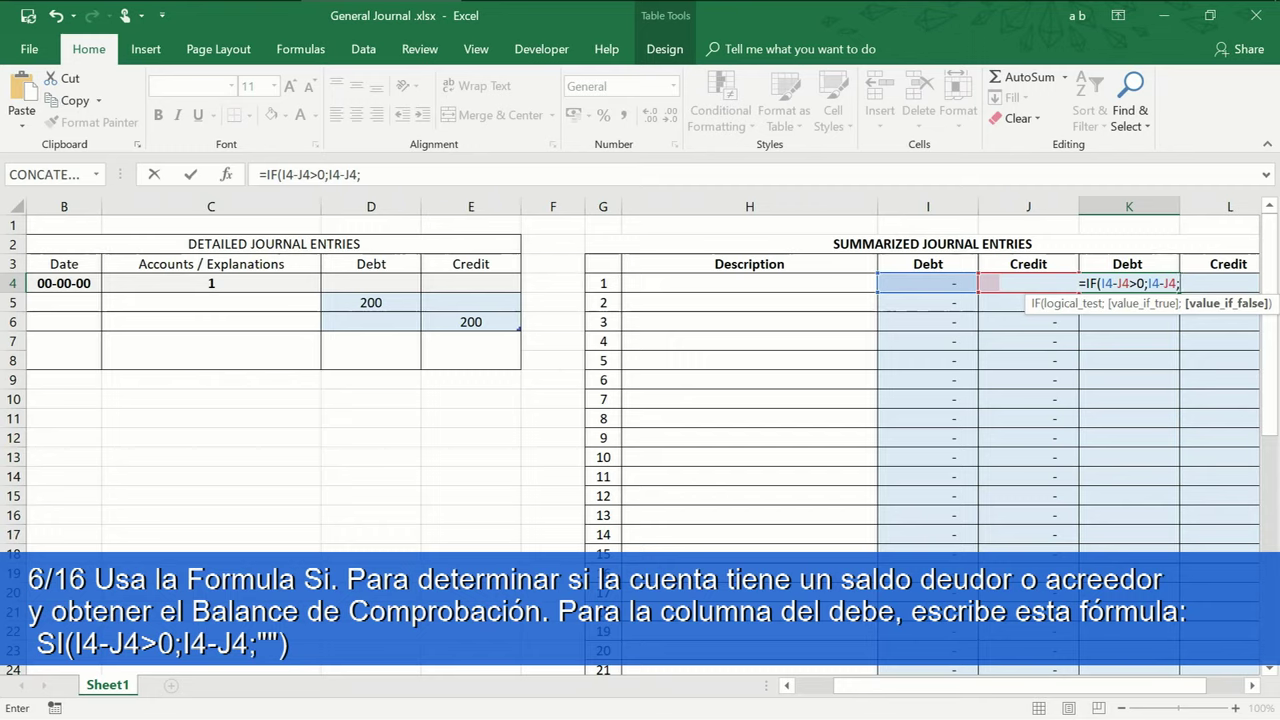
text("")
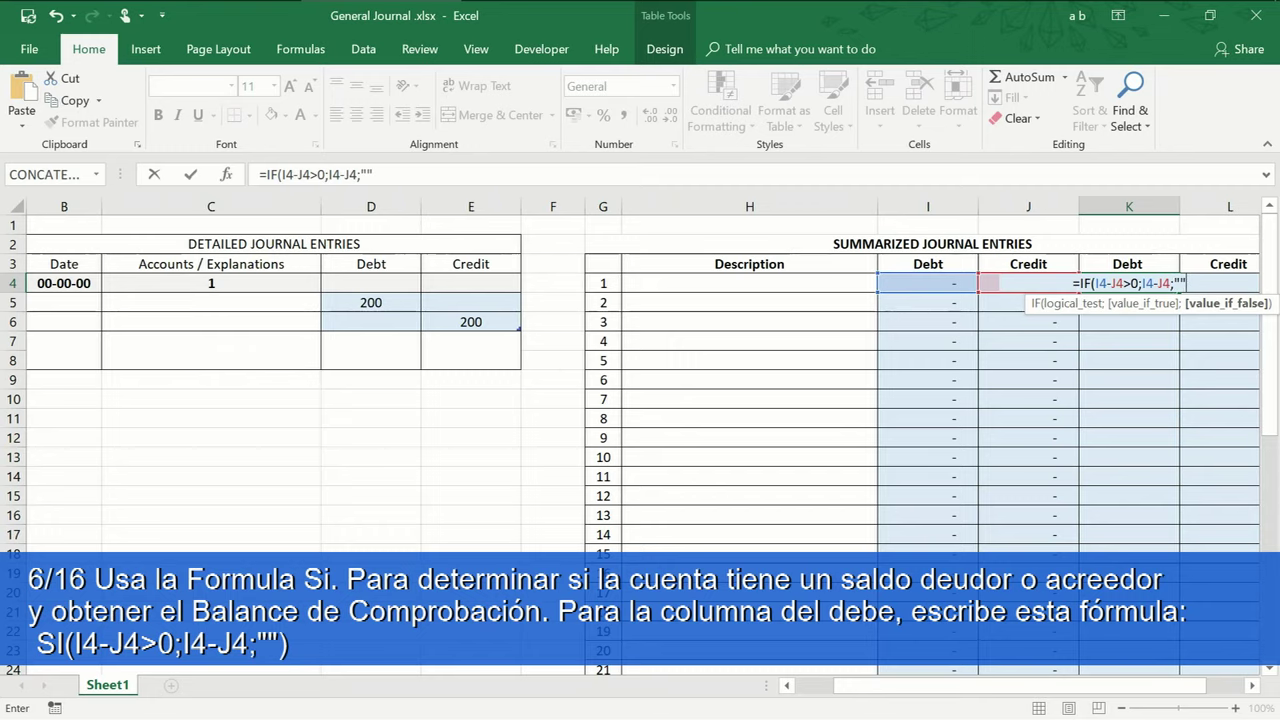
text())
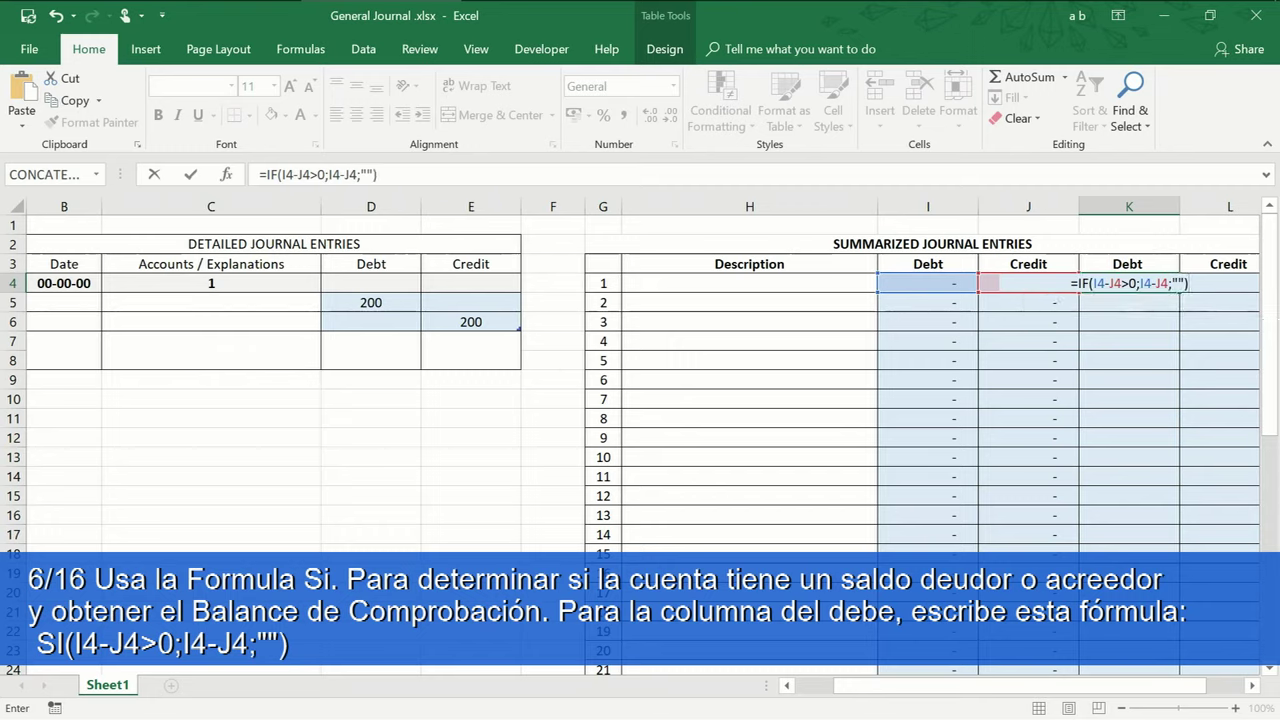
key(Return)
key(Return)
click(1190, 307)
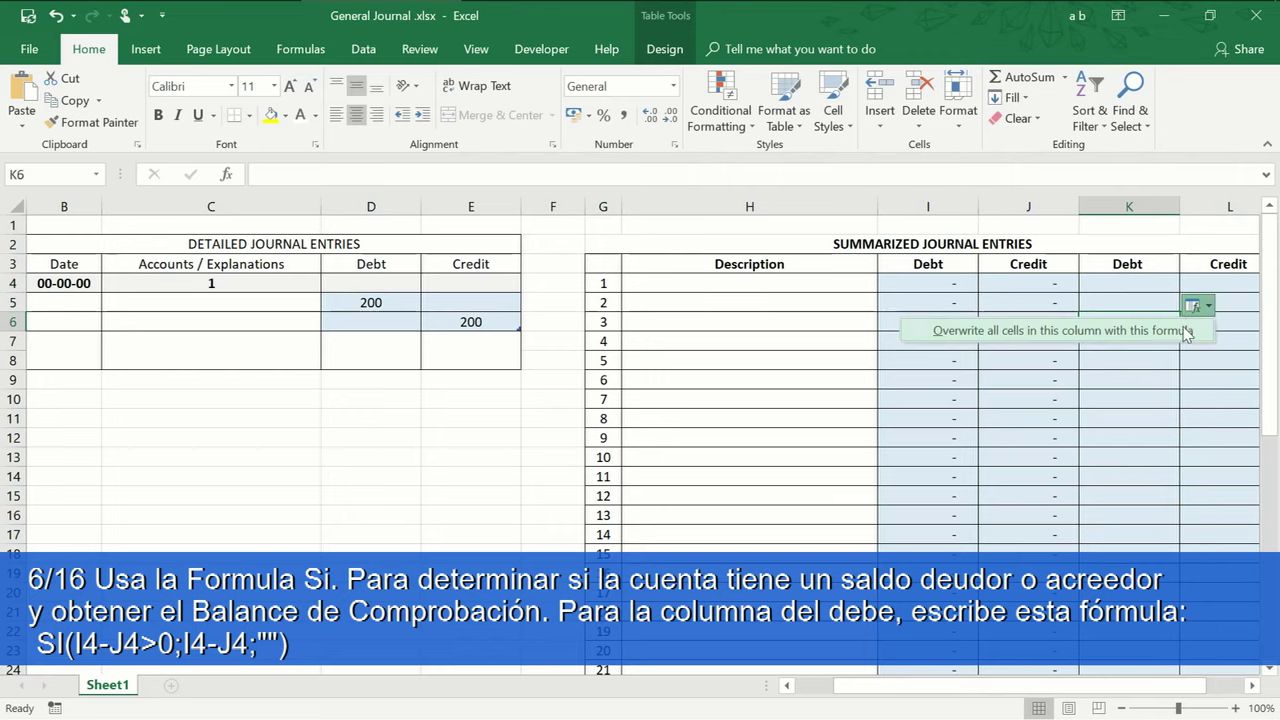
click(1177, 325)
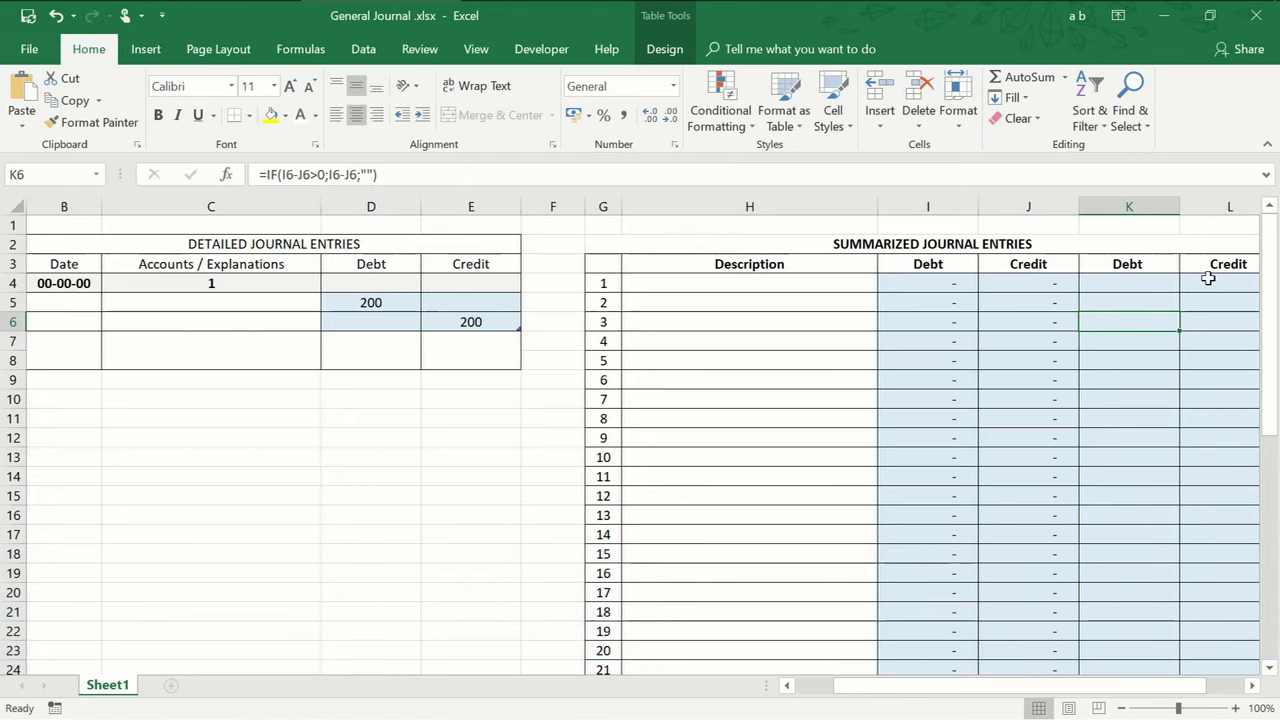
Enter =IF(J4-I4>0;J4-I4;"") in L4 to show the credit balance
click(1208, 279)
text(=IF()
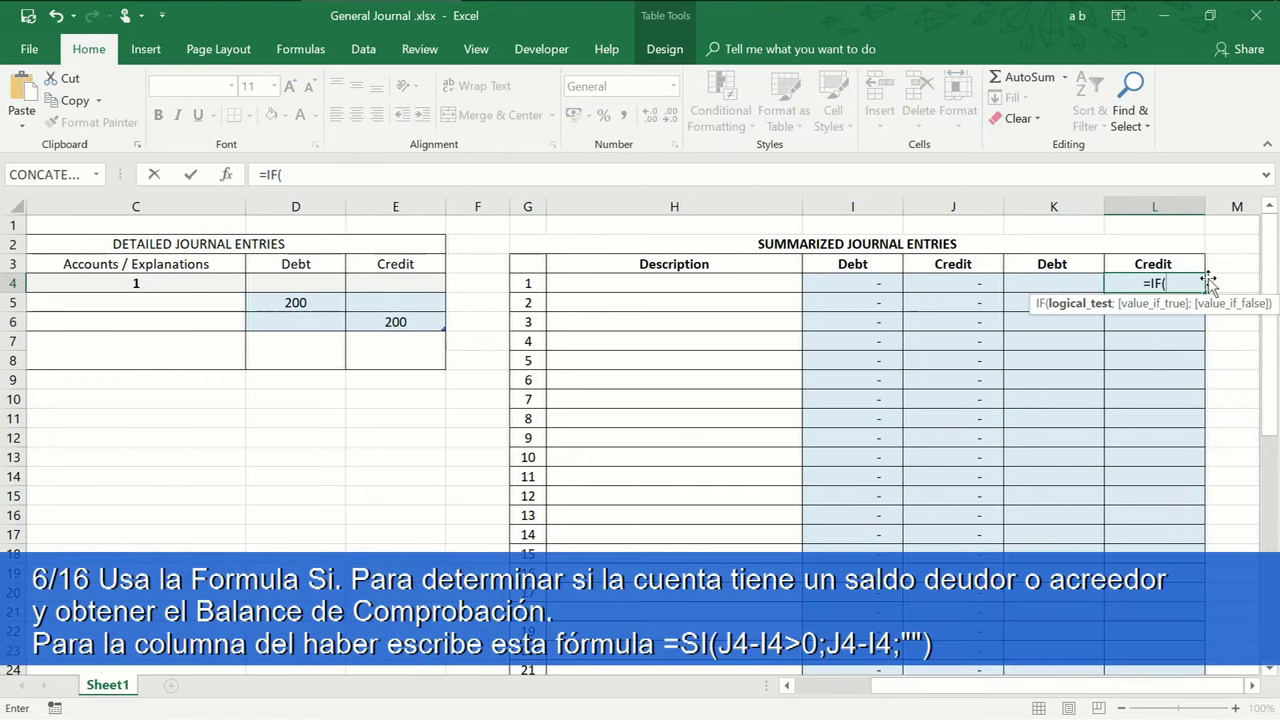
text(J)
text(8)
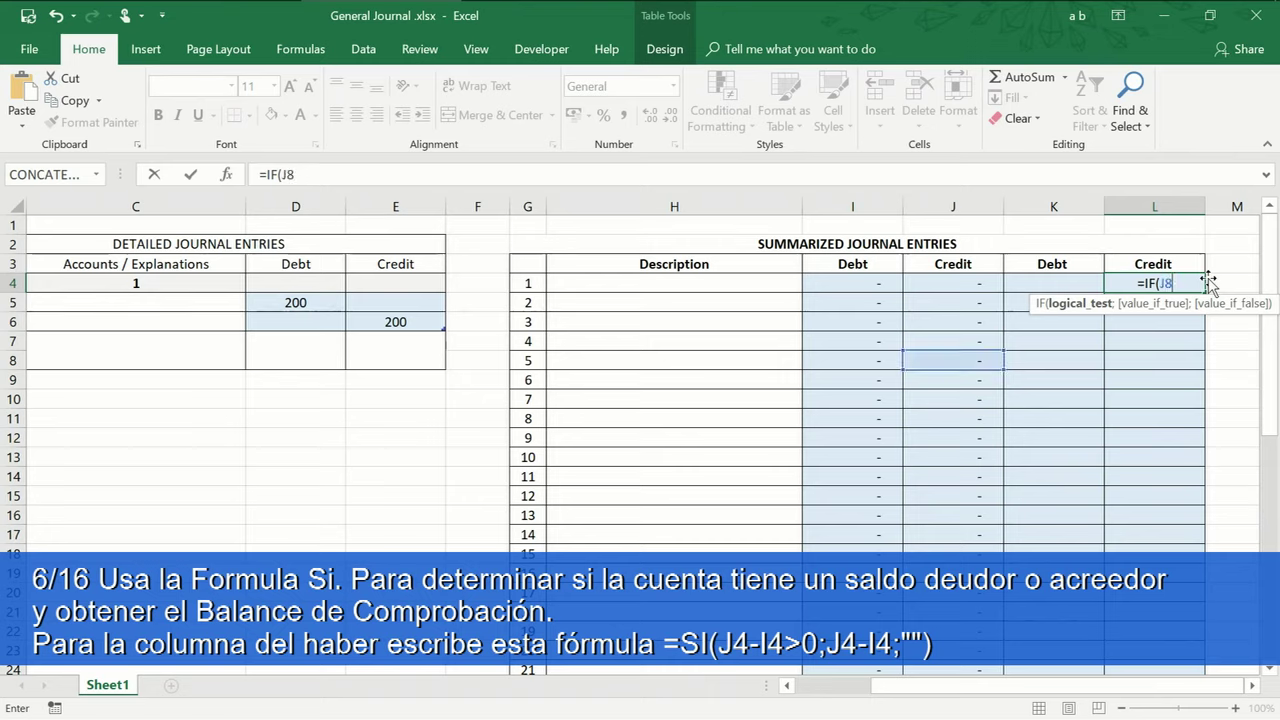
key(BackSpace)
text(4)
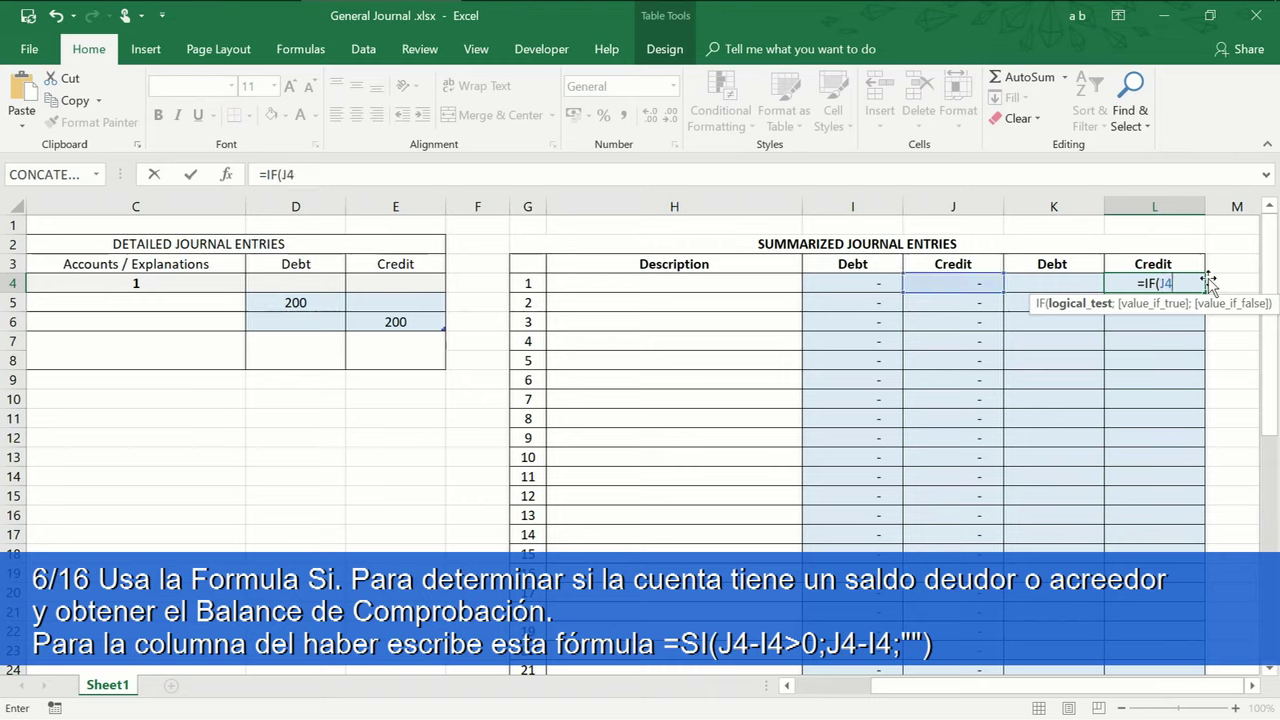
text(-I)
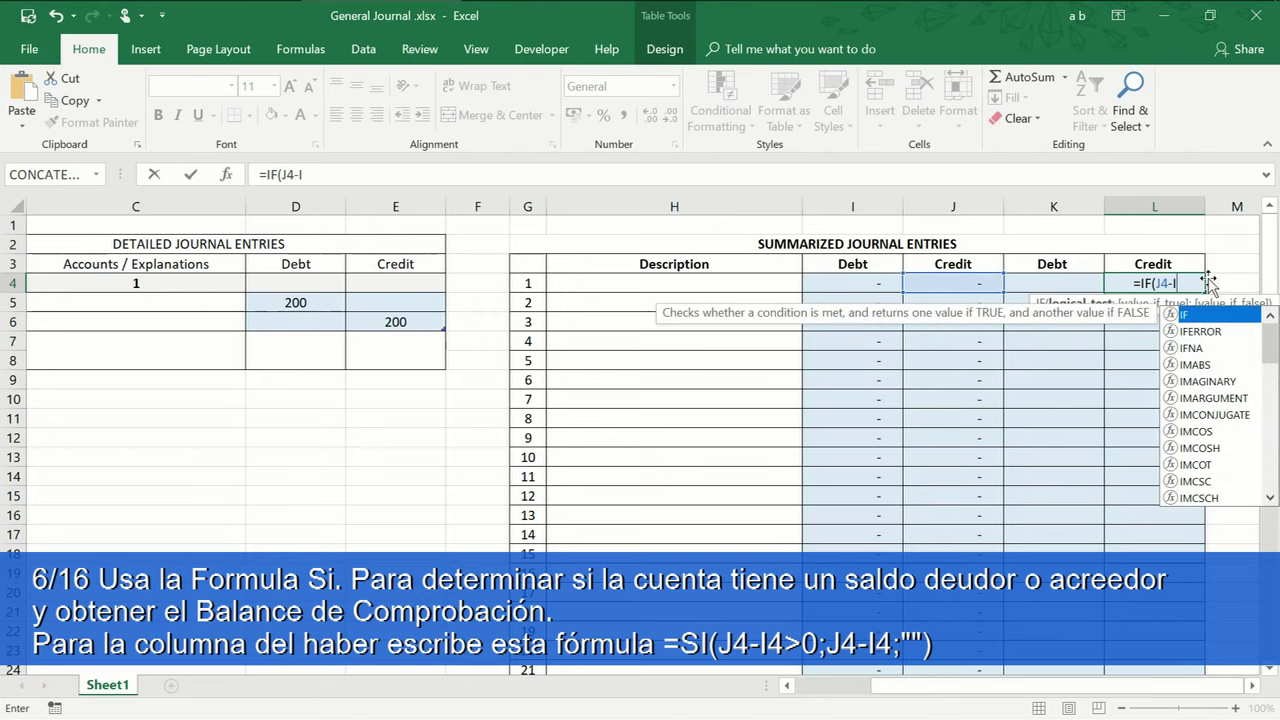
text(4>=)
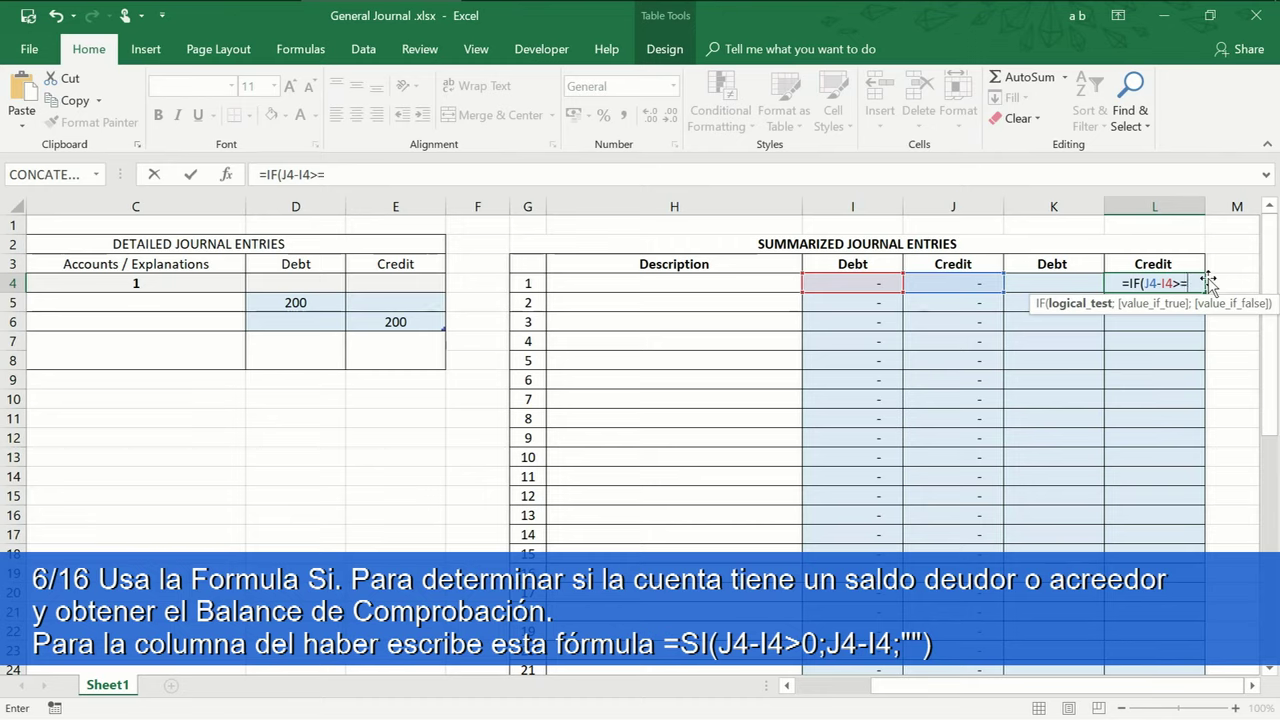
key(BackSpace)
text(0)
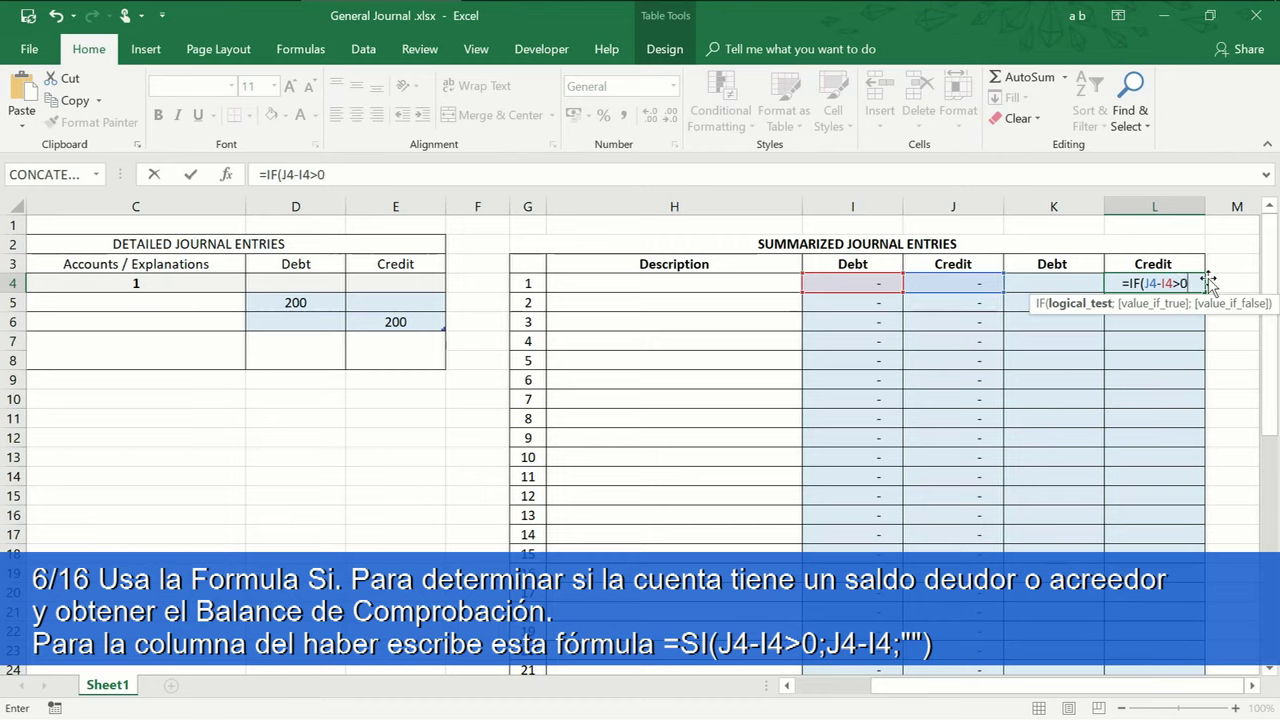
text(;)
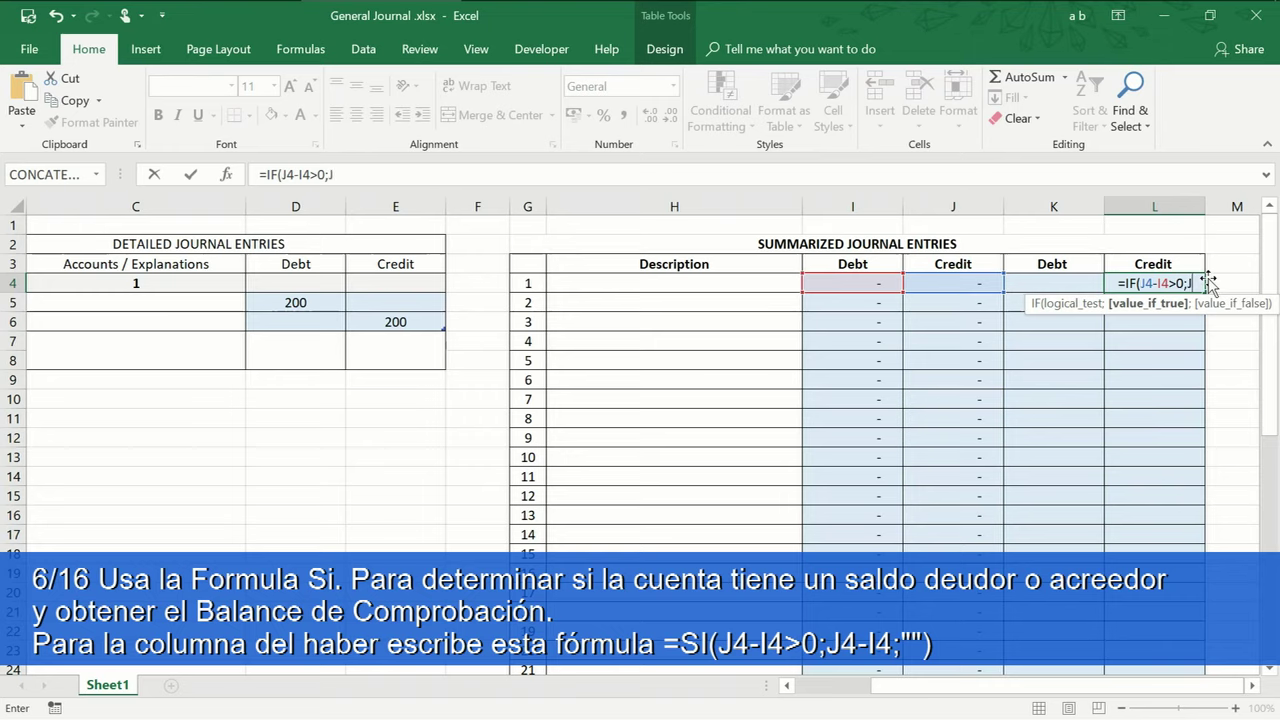
text(J4-)
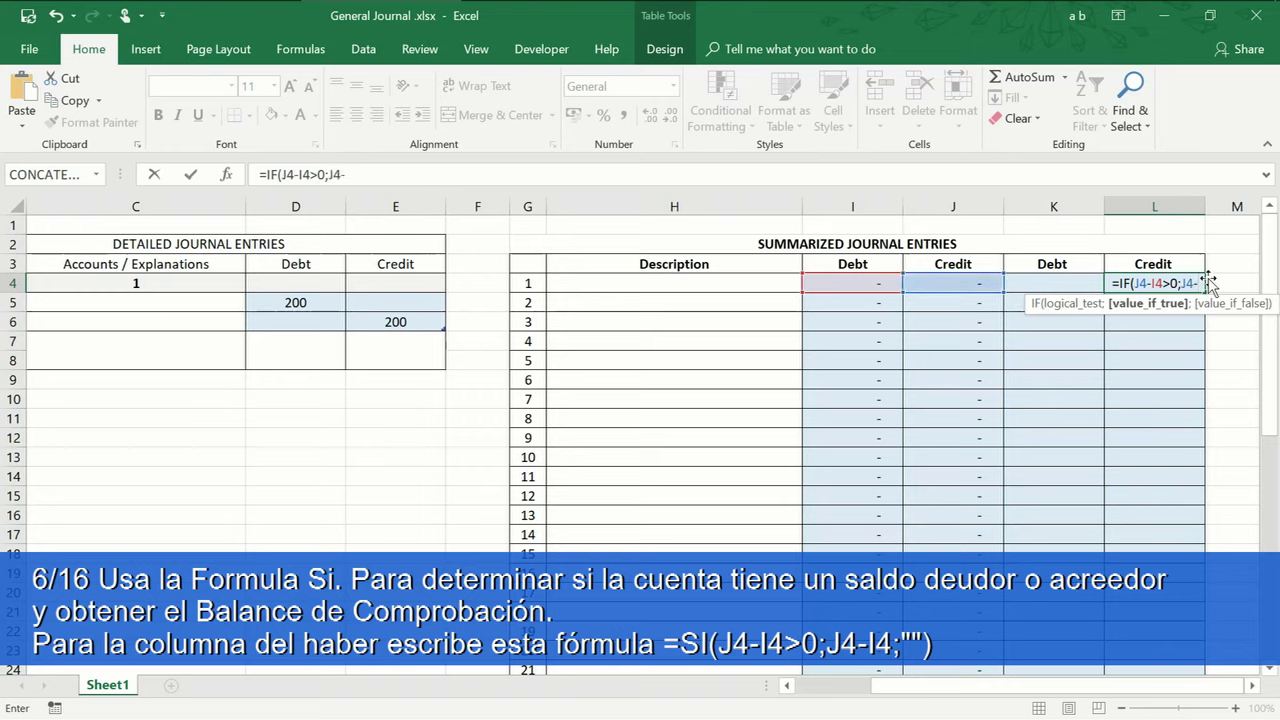
text(I)
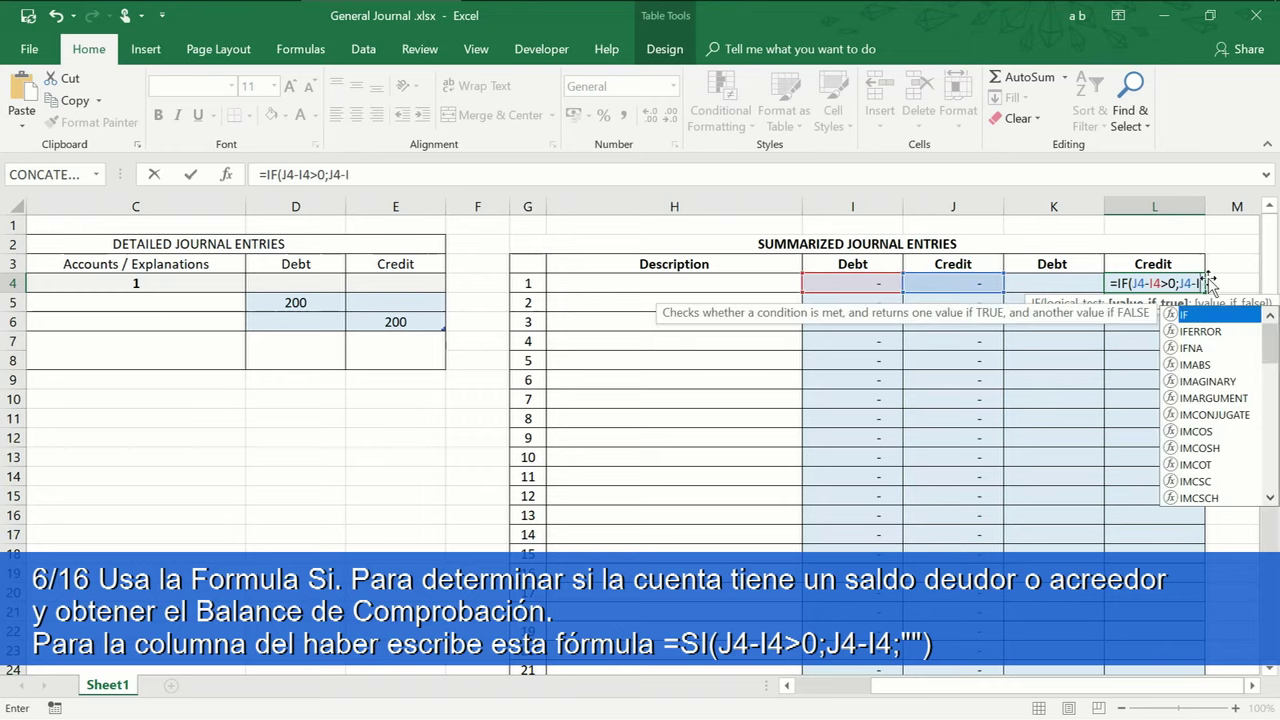
text(4;)
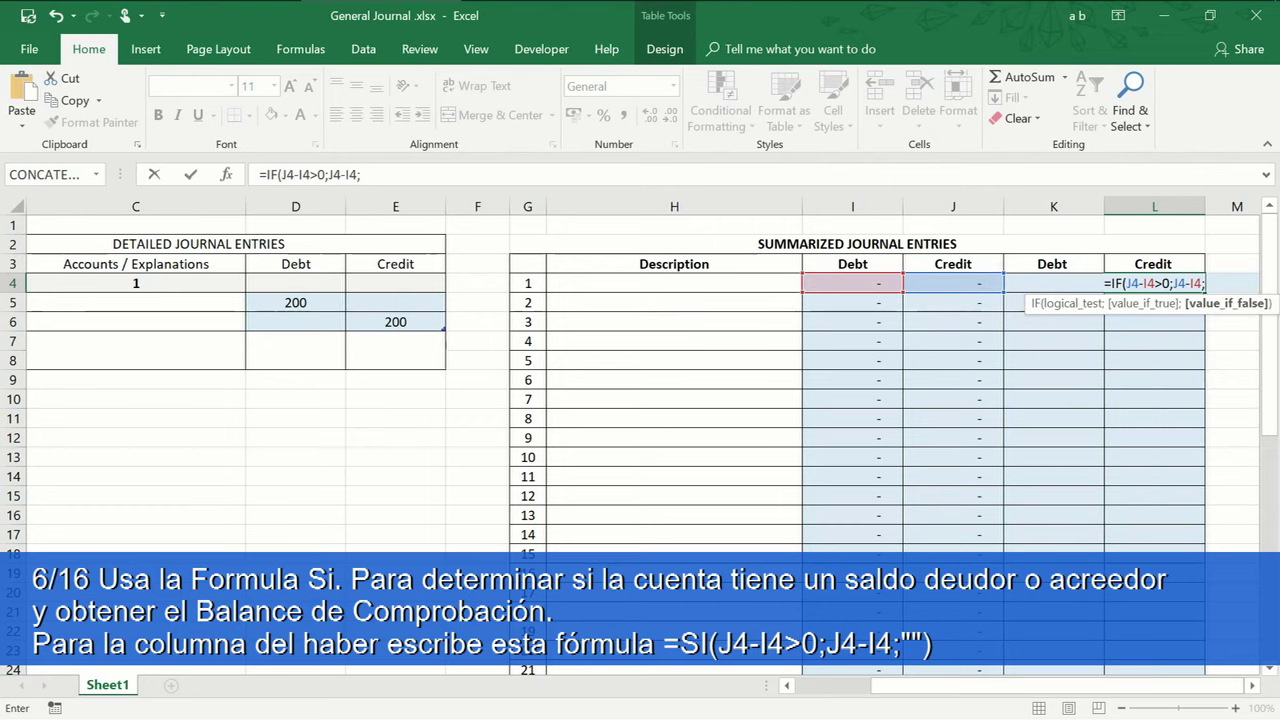
text("")
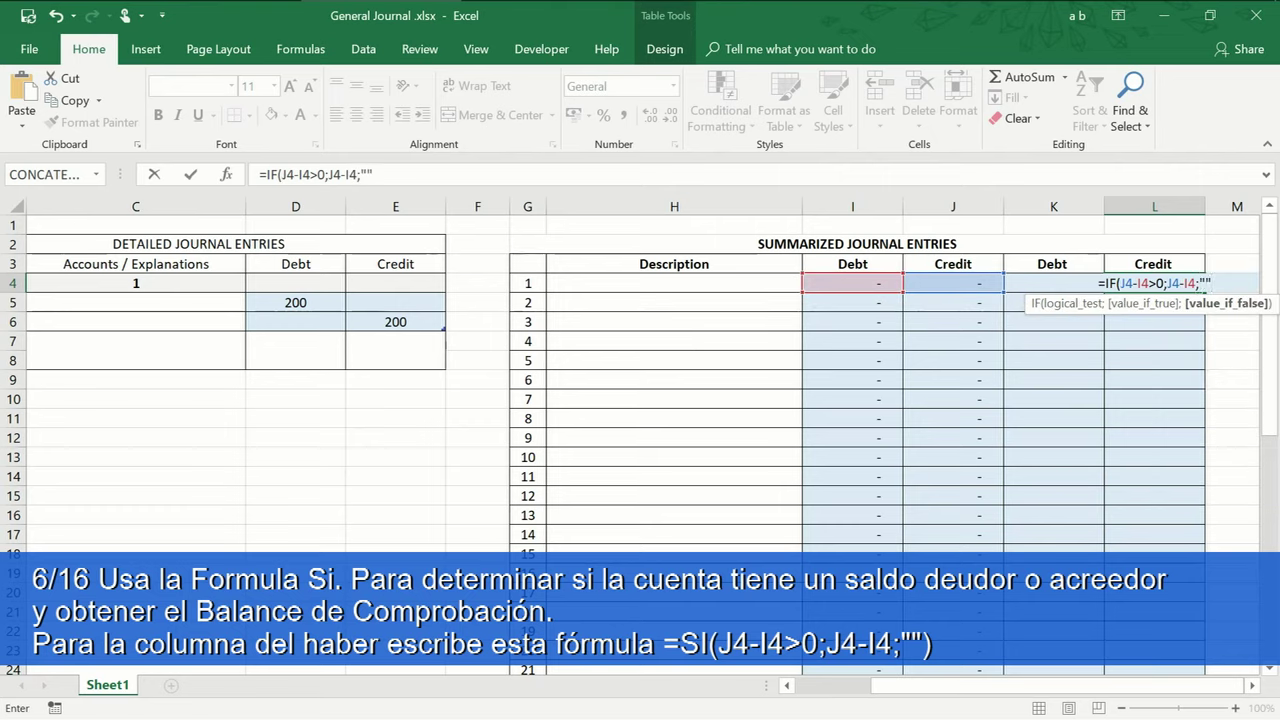
text())
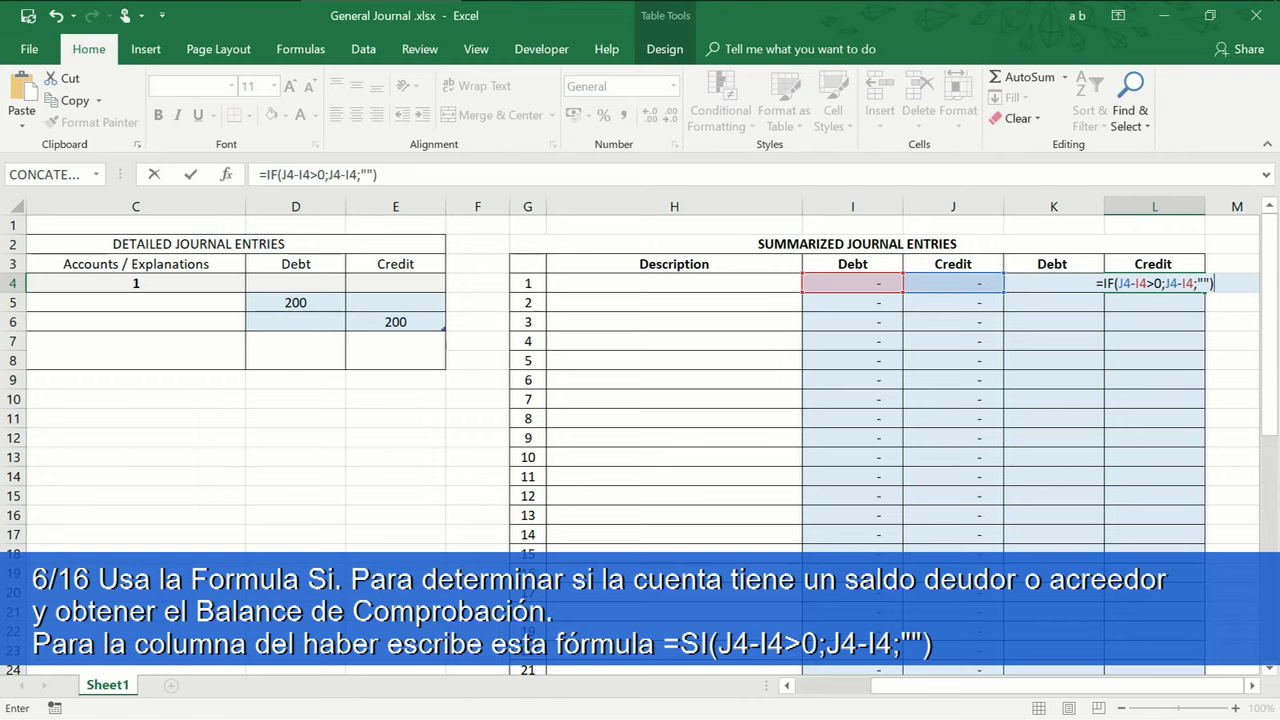
key(Return)
key(Return)
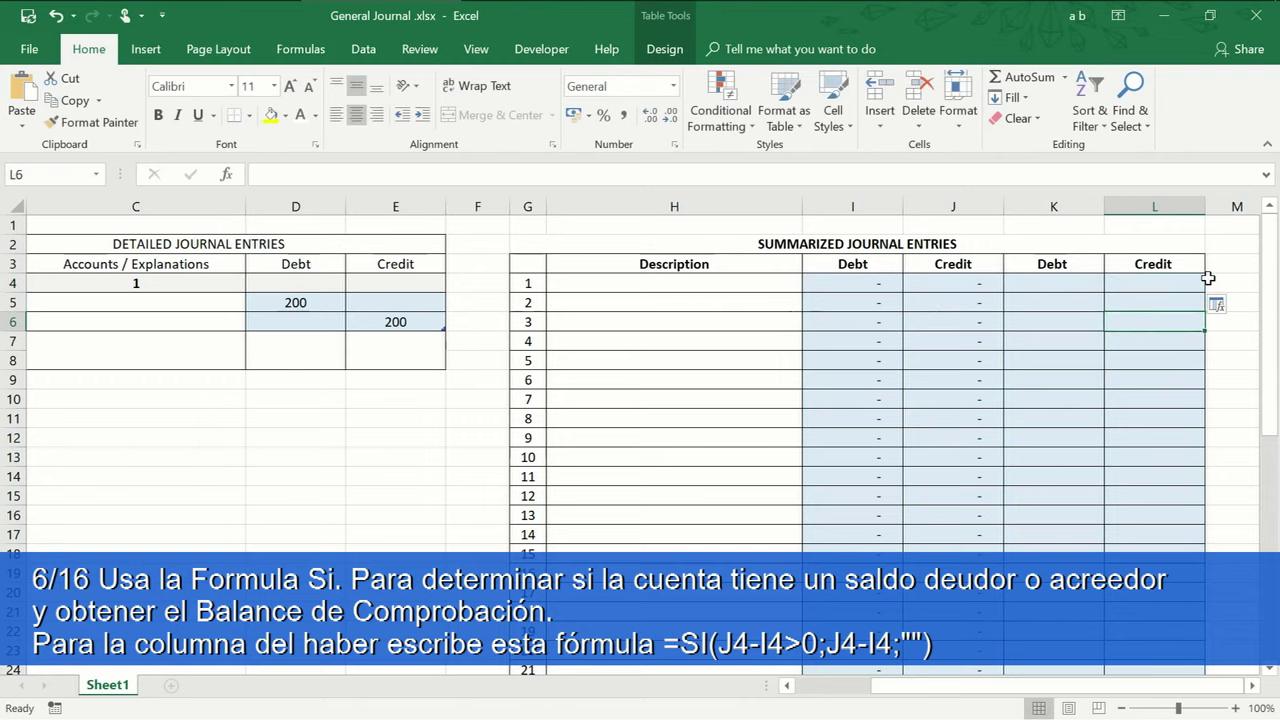
Fill column L's IF formula down, then extend I27's SUBTOTAL to L27 in Accounting format
click(1219, 308)
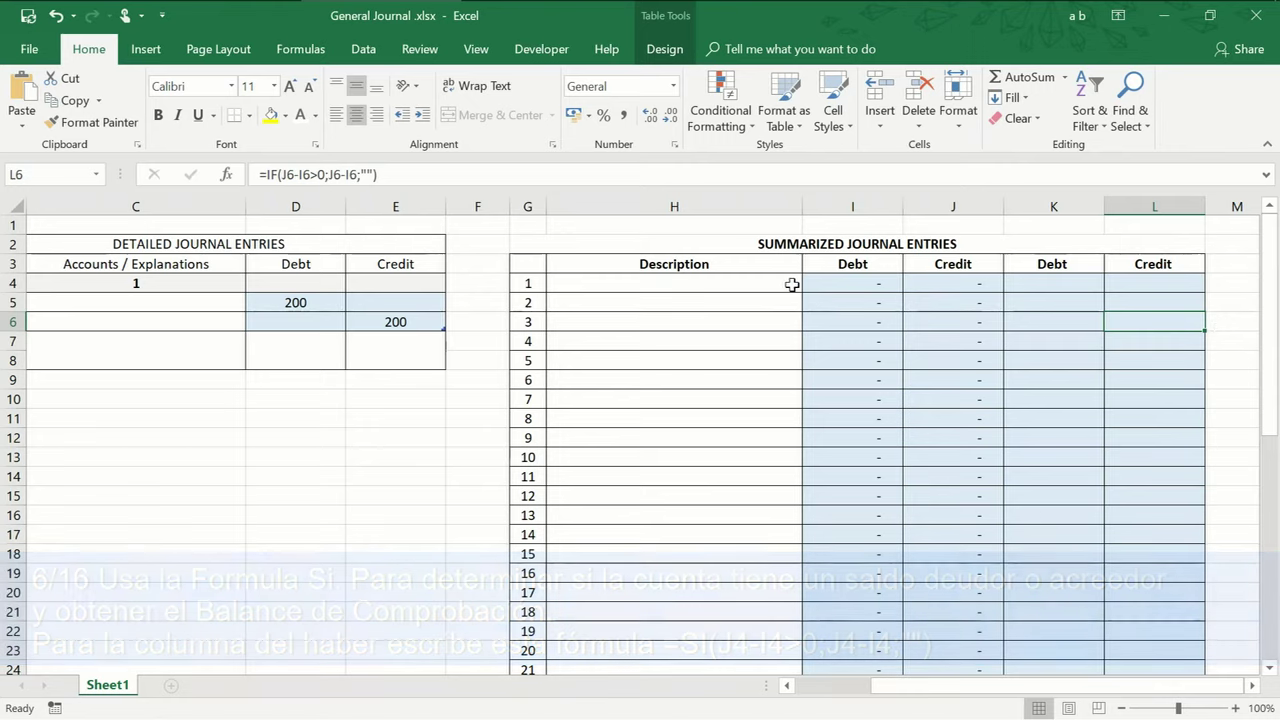
scroll(912, 322, down, 3)
scroll(900, 360, down, 2)
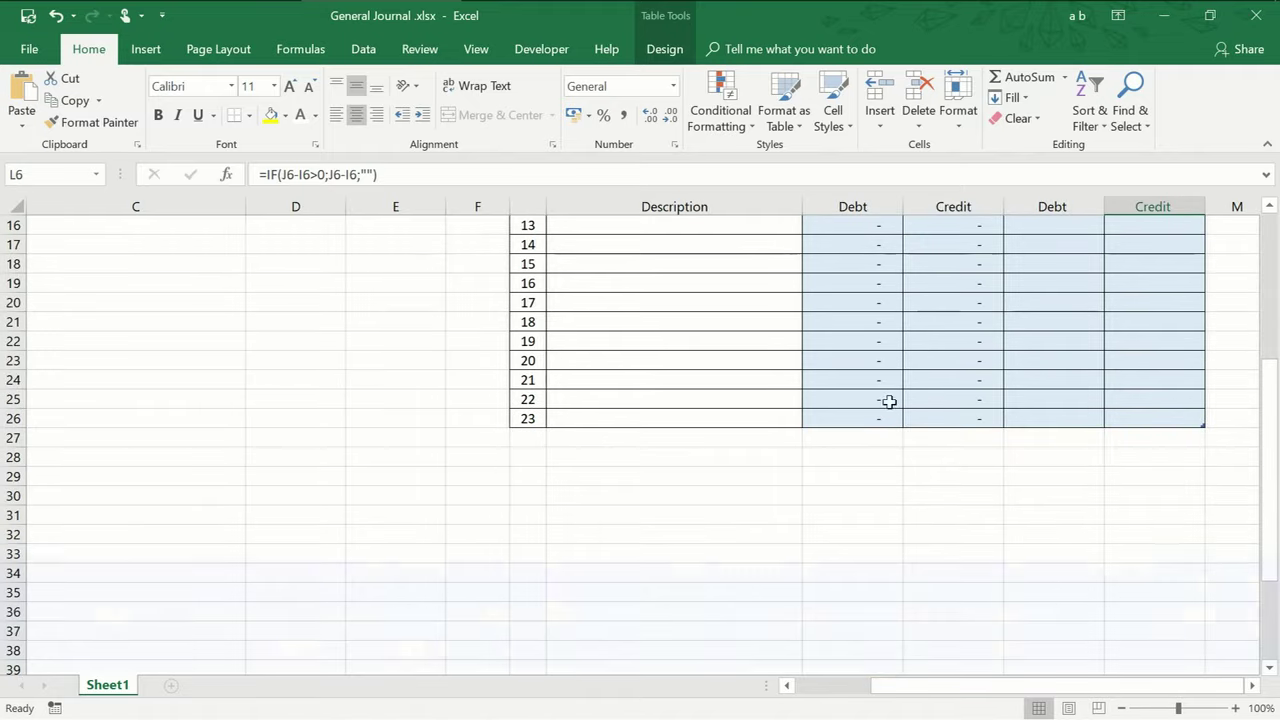
click(866, 434)
click(1017, 79)
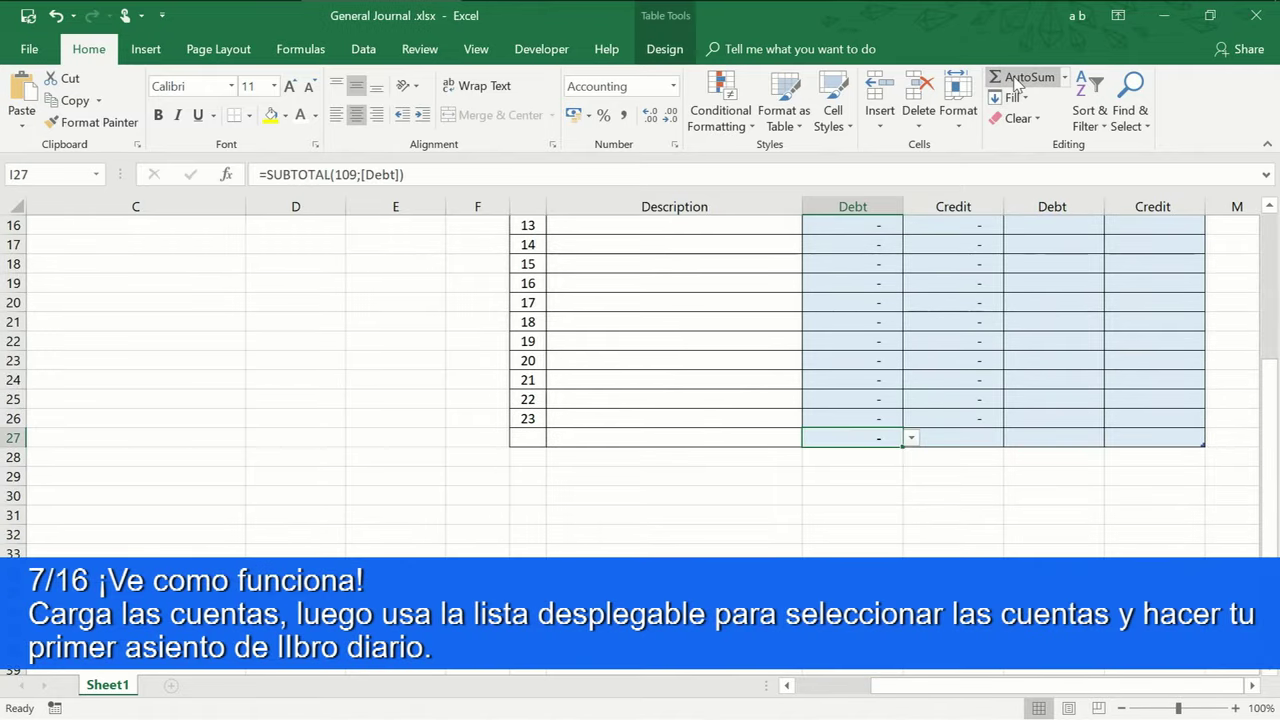
click(57, 17)
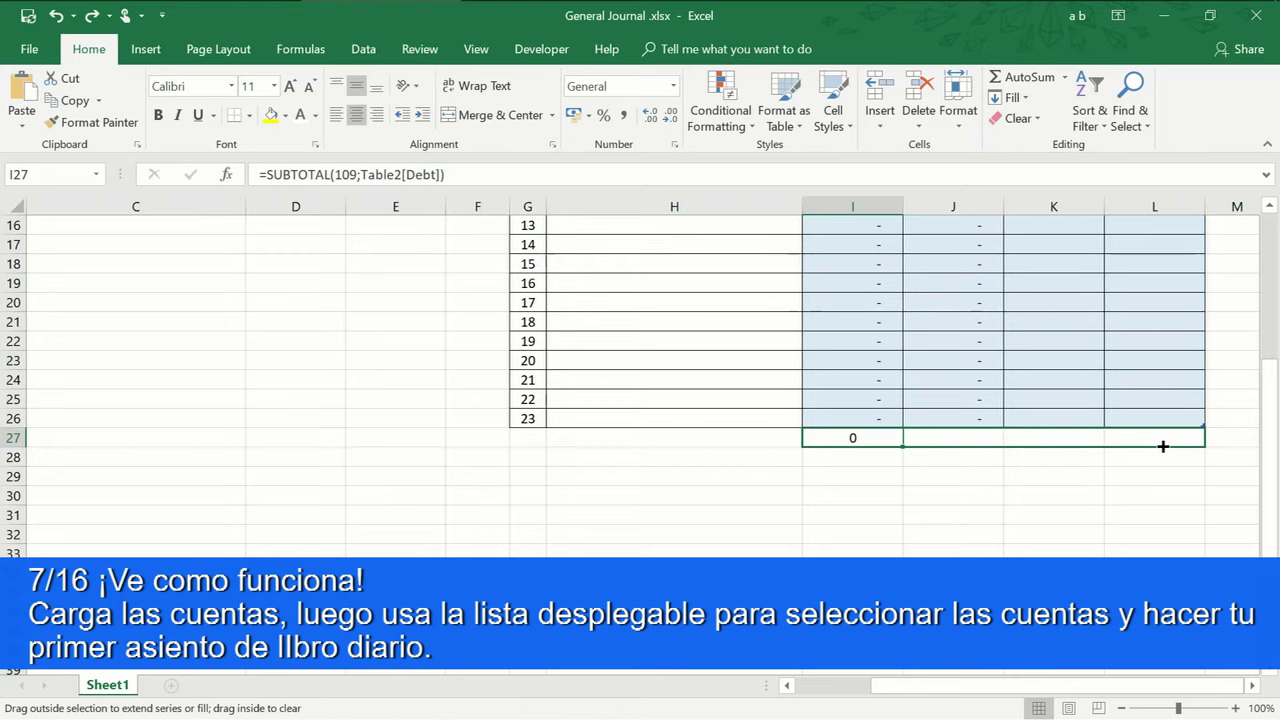
drag(903, 449, 1160, 447)
click(623, 115)
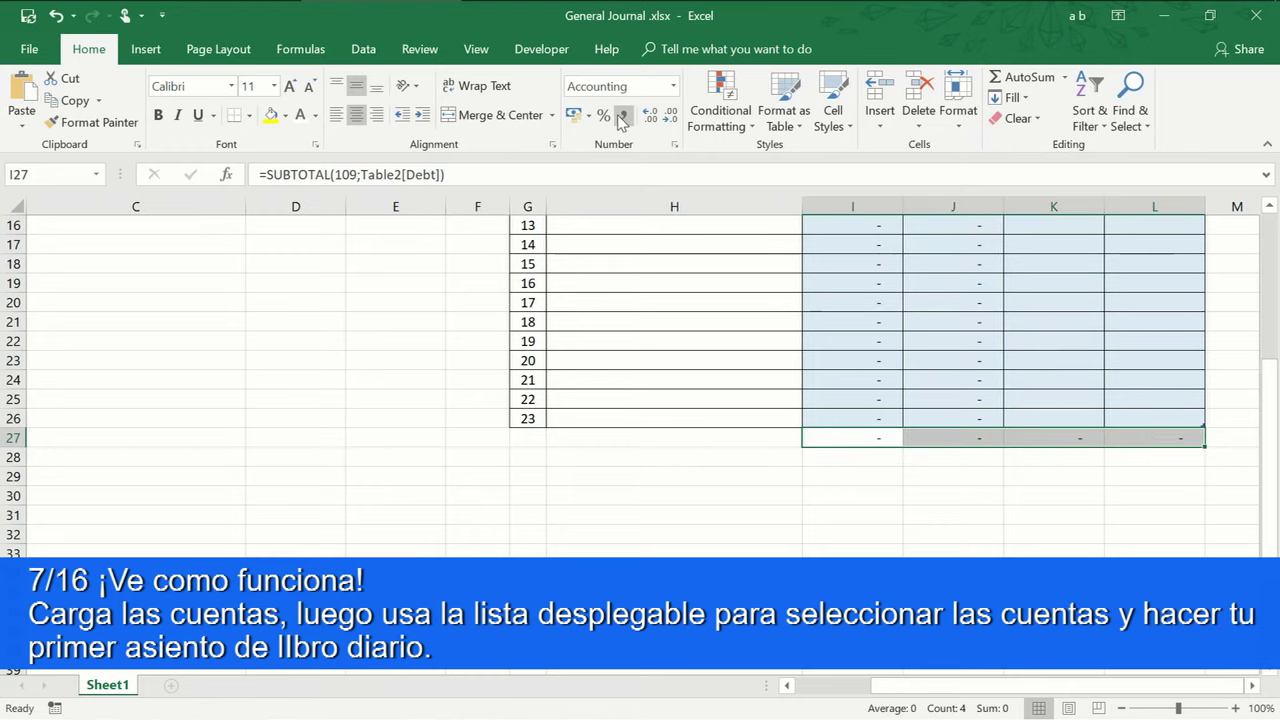
scroll(760, 335, up, 4)
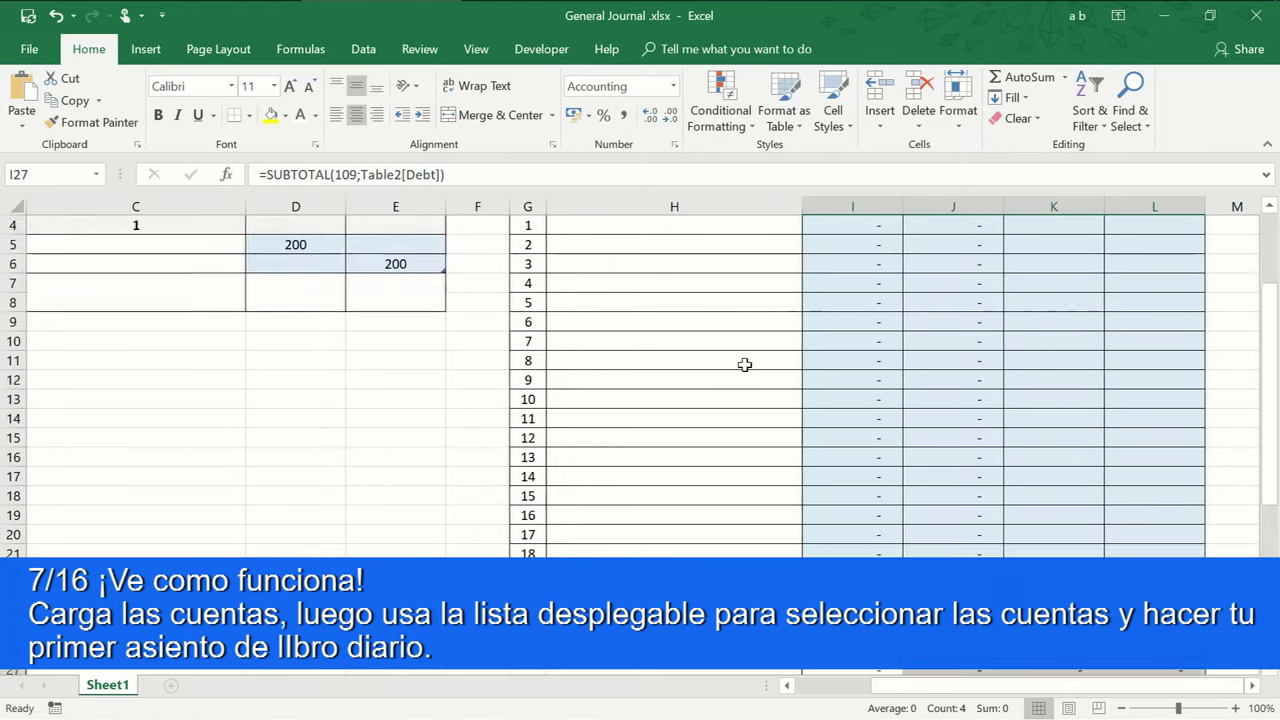
scroll(750, 350, up, 1)
Type Cash in H4 and Owner Capital in H5 of the summary table
click(690, 284)
text(Cash)
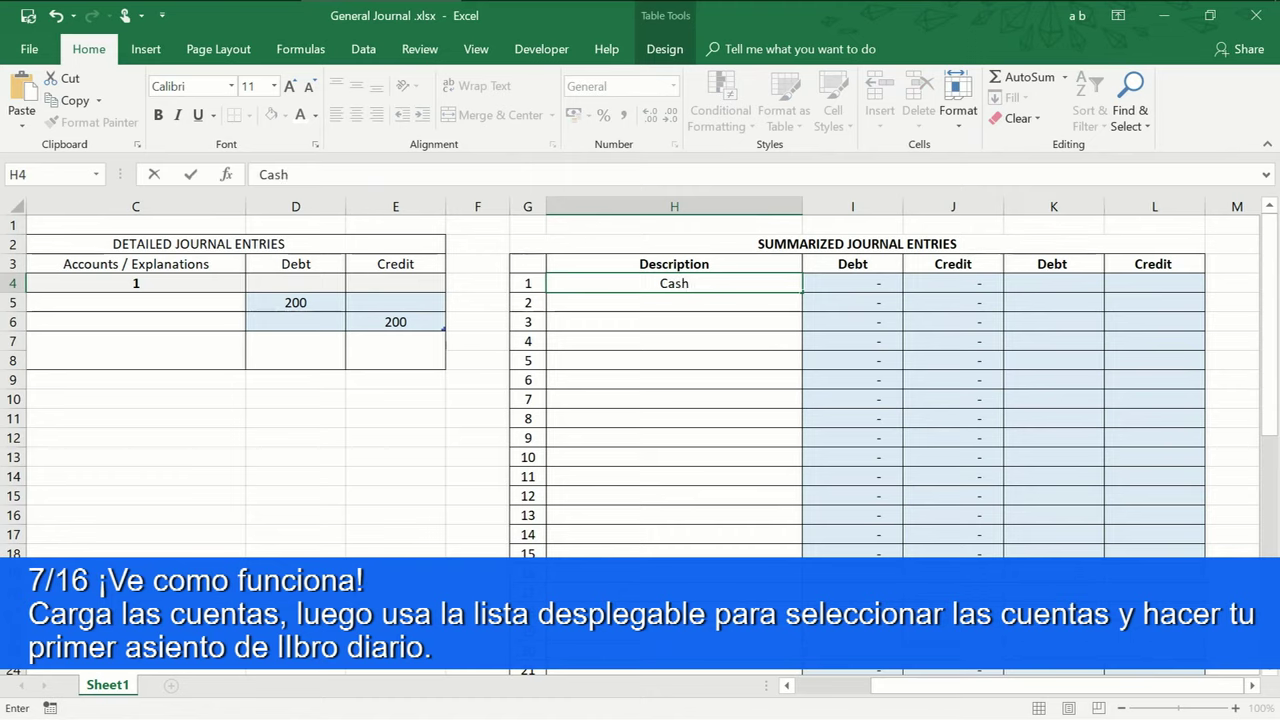
click(629, 309)
text(Owner)
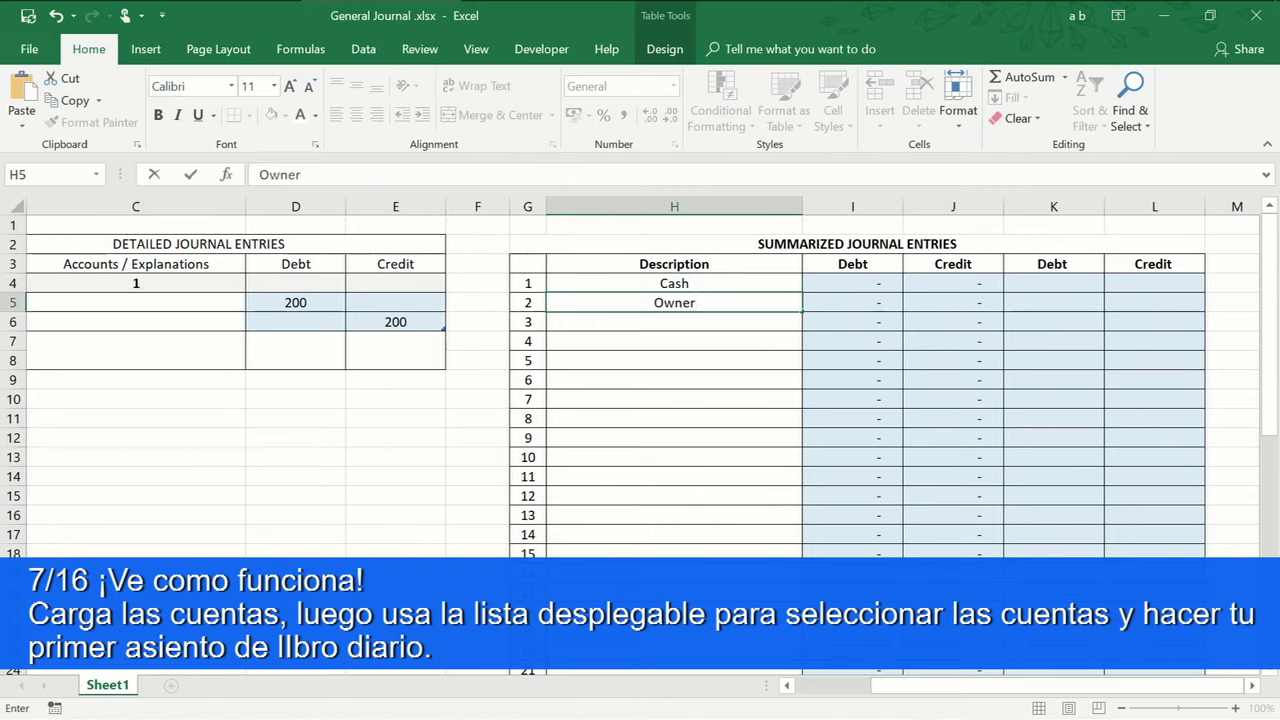
text( E)
key(BackSpace)
key(BackSpace)
text(C)
text(apital)
key(ctrl+Return)
click(787, 686)
click(787, 686)
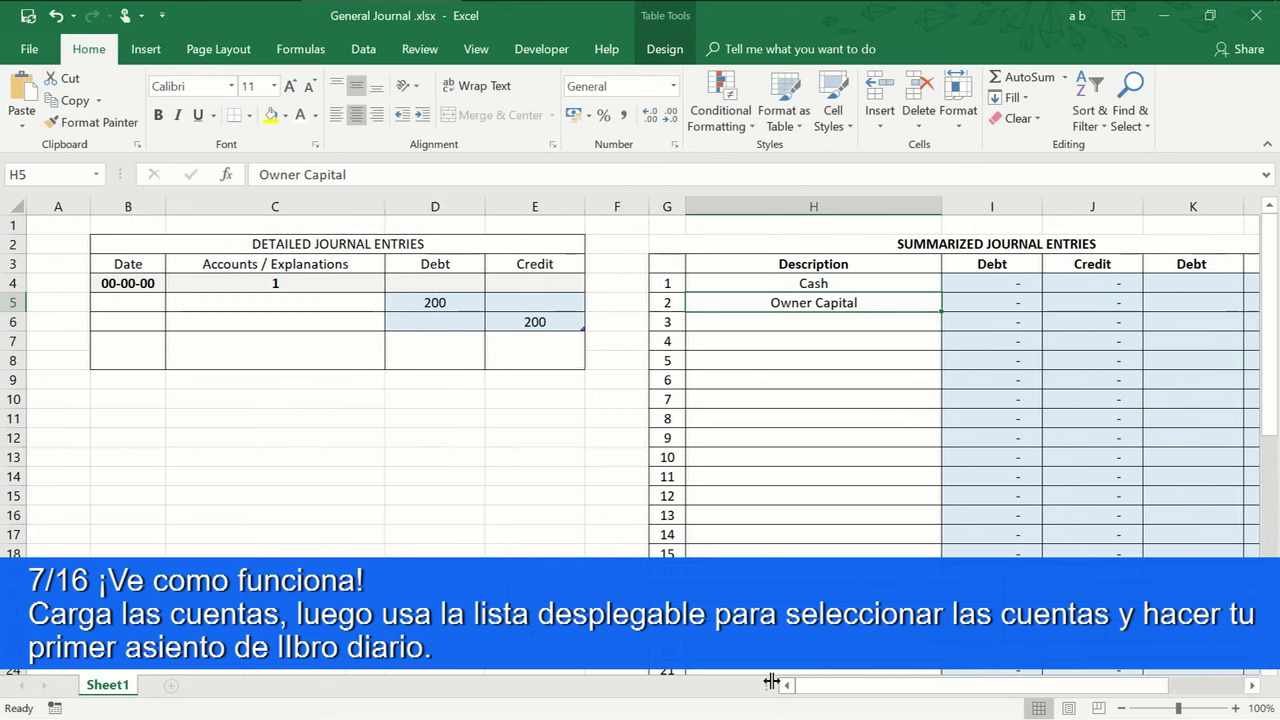
Pick Cash for the C5 debit line and Owner Capital for the C6 credit line
click(323, 303)
click(392, 303)
scroll(300, 340, up, 1)
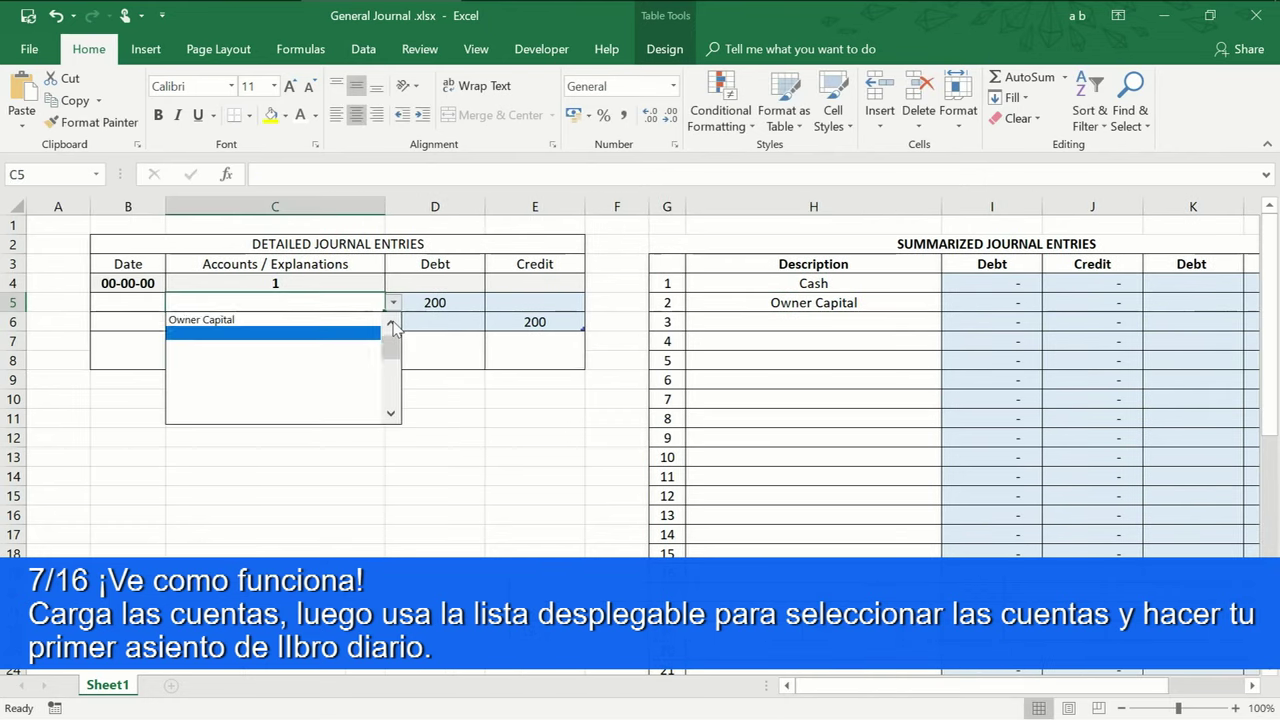
scroll(300, 340, up, 1)
click(365, 318)
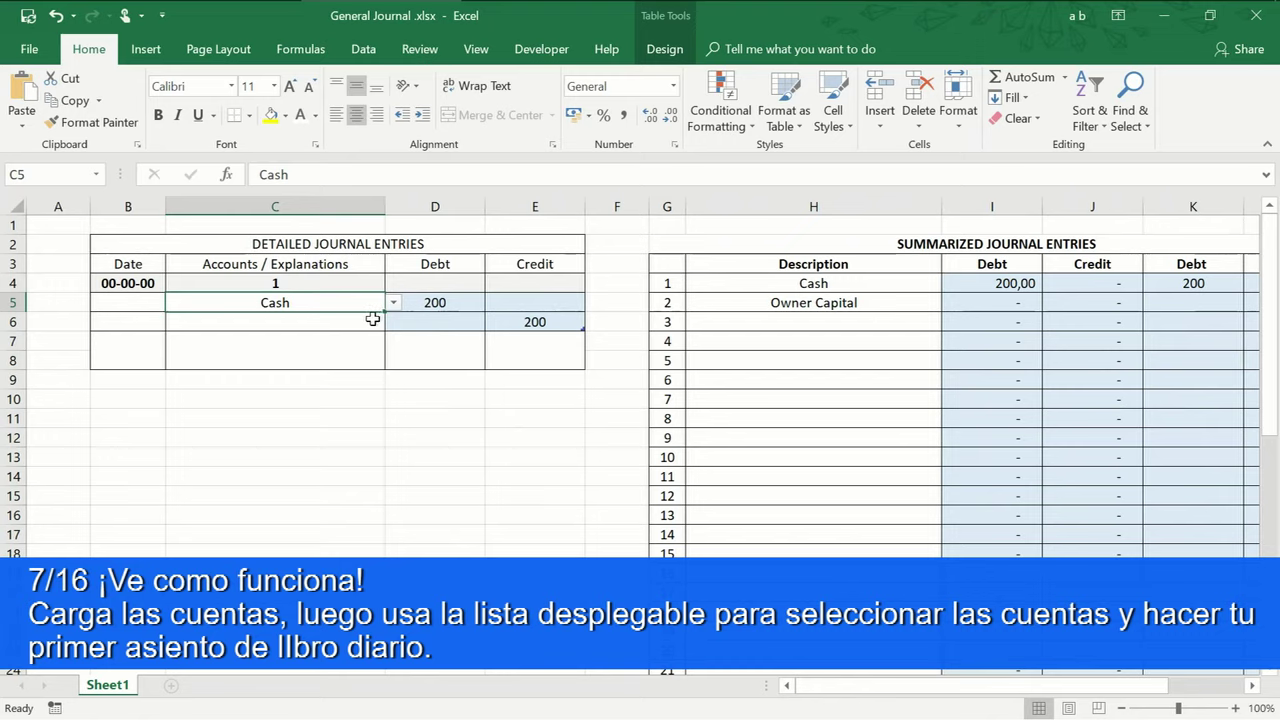
click(371, 320)
click(393, 321)
scroll(391, 347, up, 1)
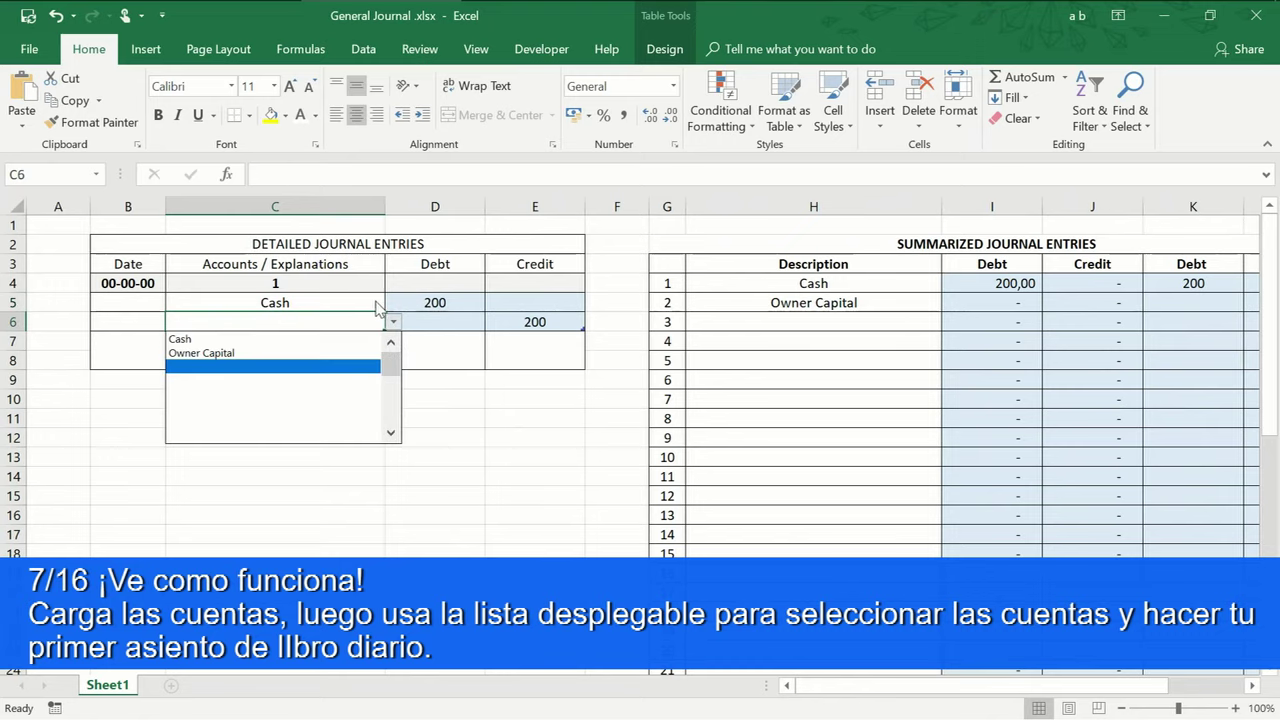
click(354, 353)
Zoom out to fit both tables and select the summary's right-hand debit and credit totals
click(1253, 686)
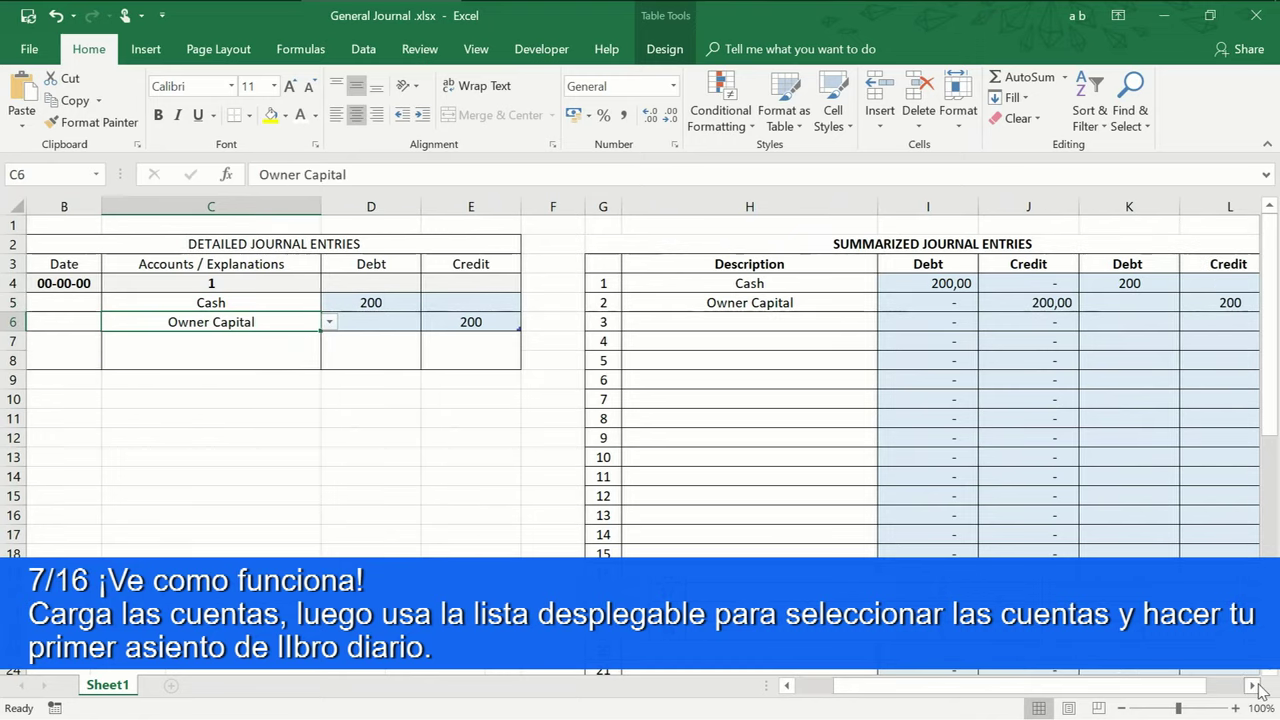
click(1121, 708)
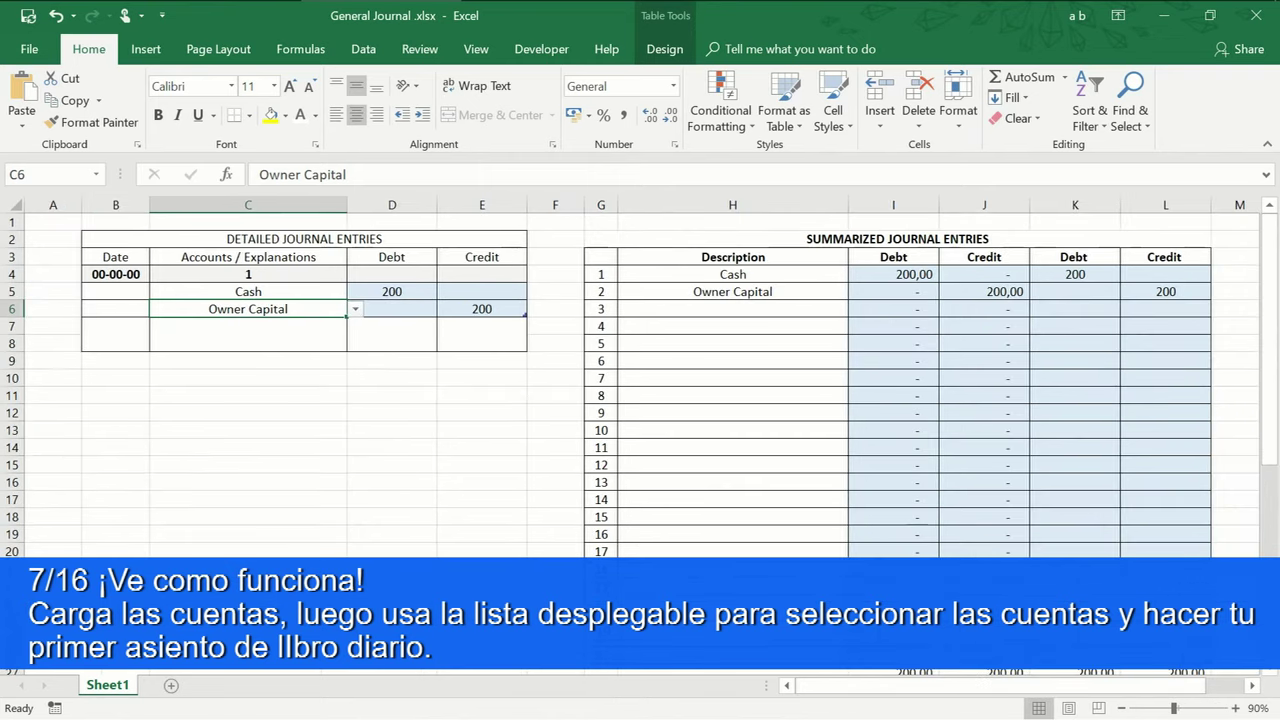
click(1100, 278)
drag(1100, 278, 1137, 289)
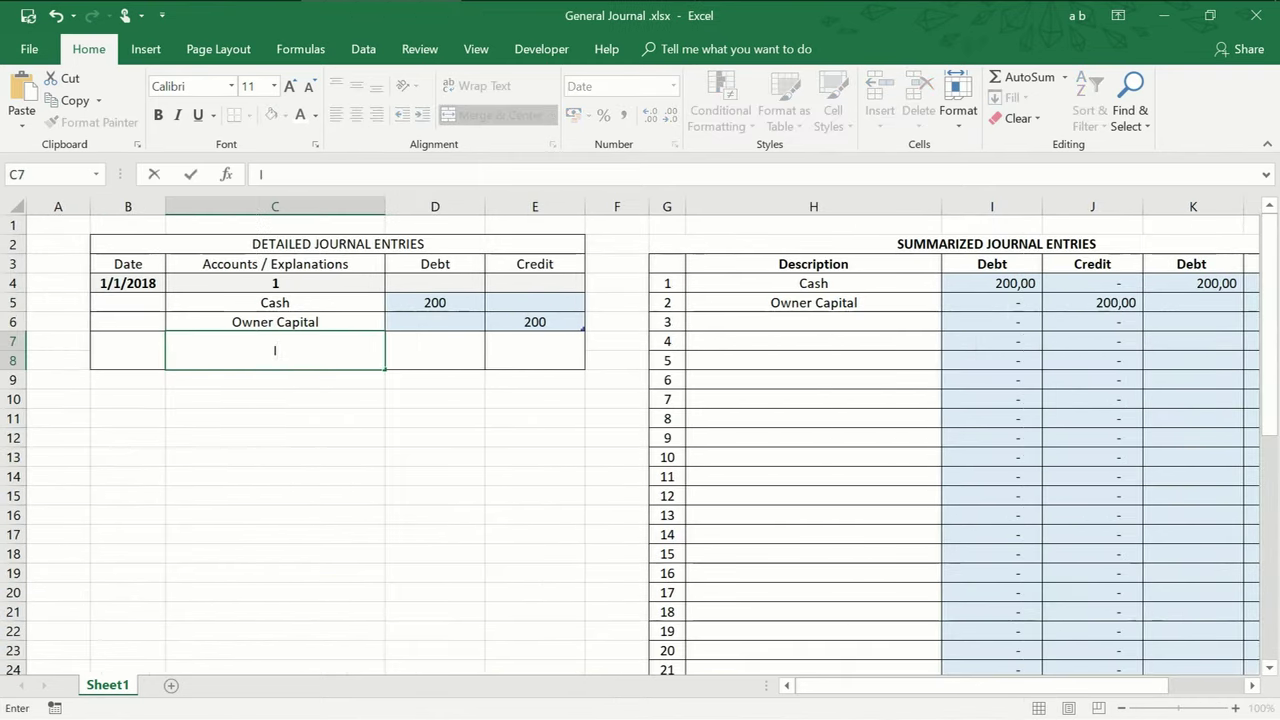
Type the explanation 'Invest in Business' below entry 1's account lines
text(Invest in)
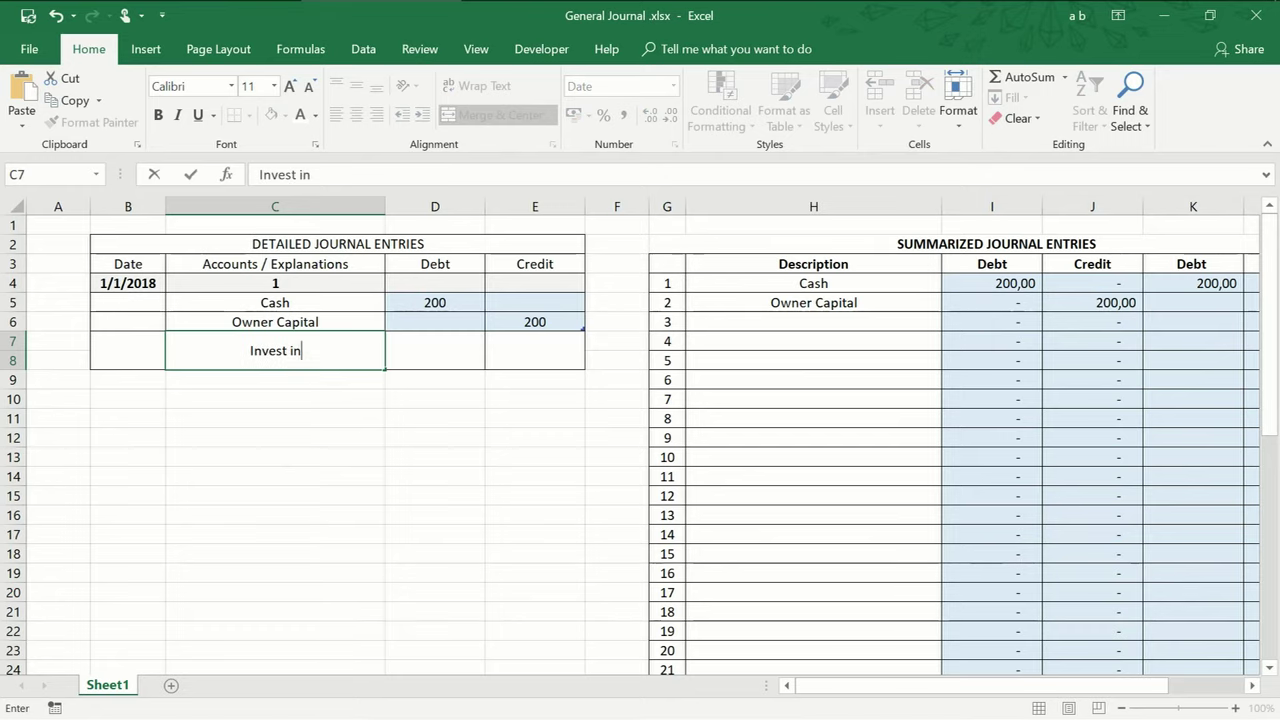
text( Business)
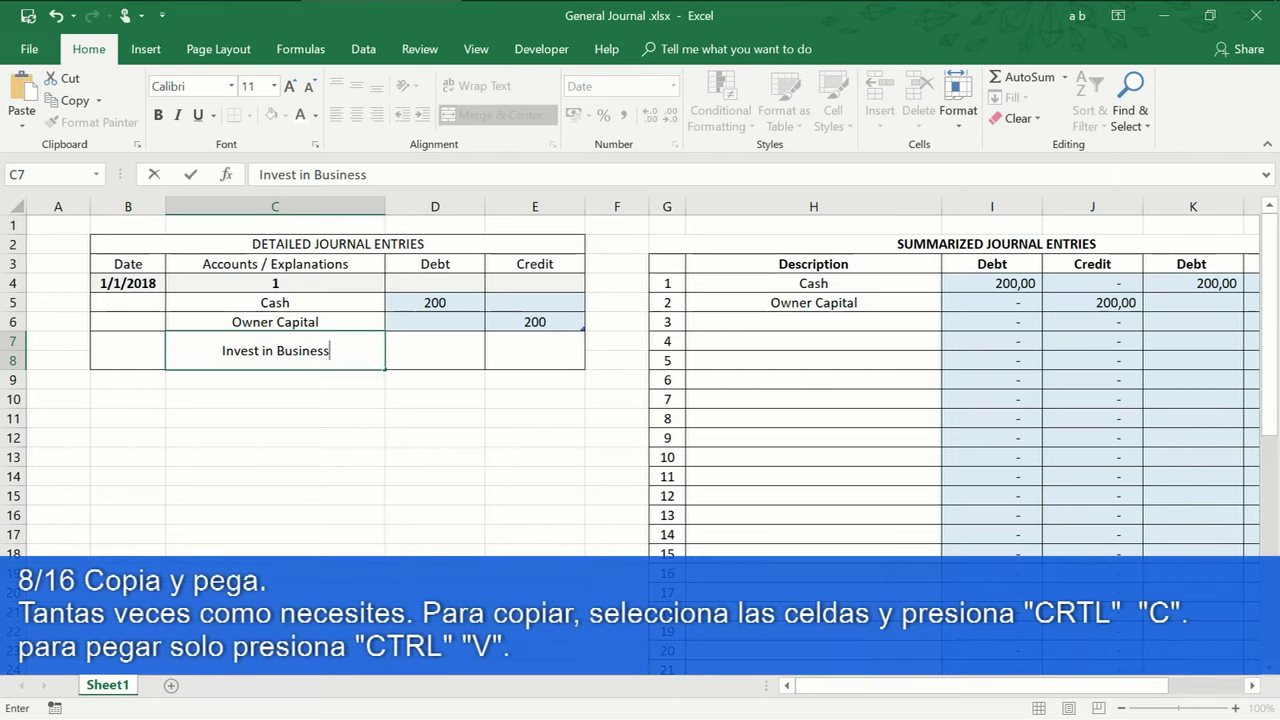
Clear the sample accounts, amounts and the Invest in Business explanation from entry 1
drag(280, 302, 504, 326)
key(Delete)
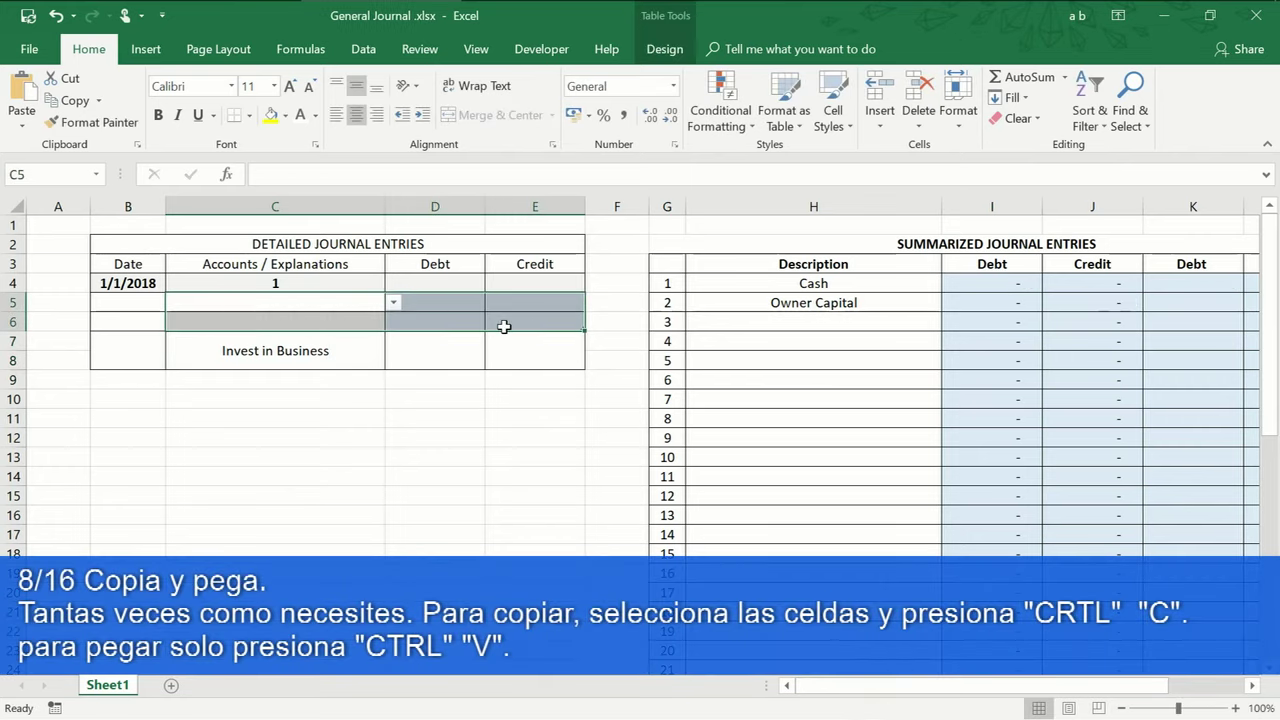
click(328, 349)
key(Delete)
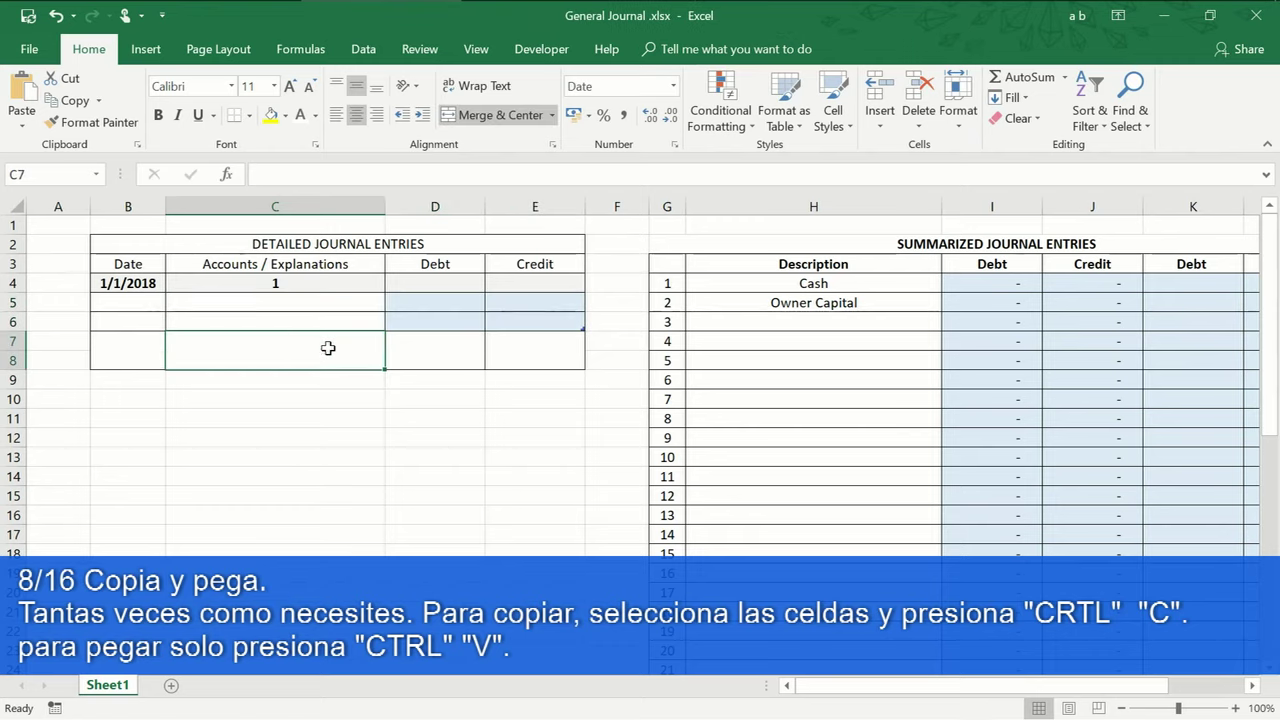
Copy the empty first journal block (B4:E8) to row 9
mouse_move(128, 302)
mouse_down()
mouse_move(128, 321)
mouse_move(540, 362)
mouse_up()
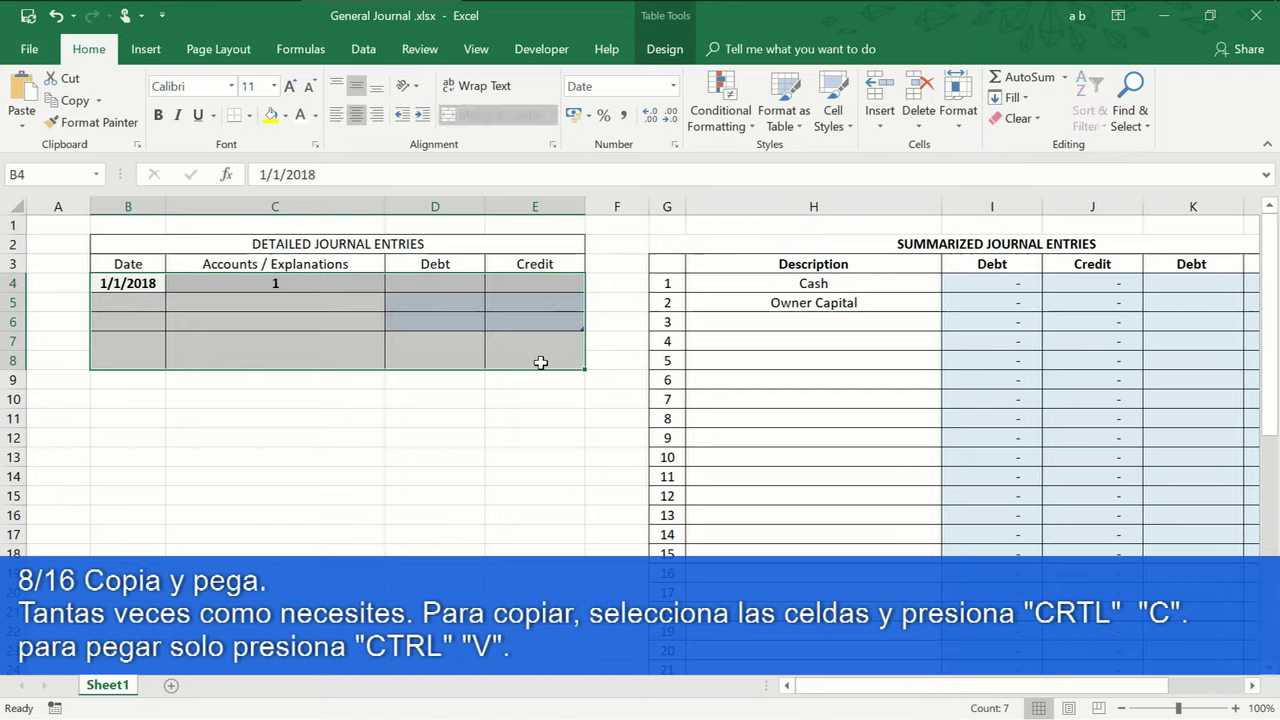
key(ctrl+c)
click(128, 378)
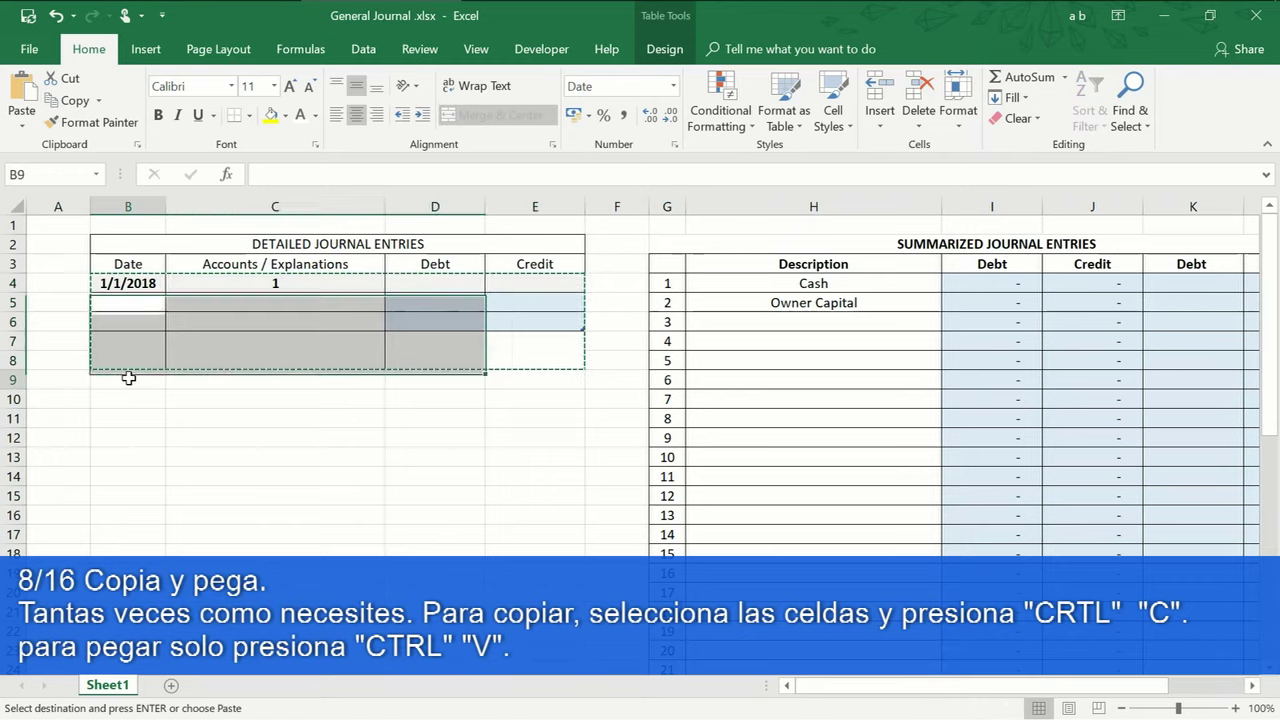
key(ctrl+v)
Number the second block 2 and paste a copy of it at row 14
click(252, 382)
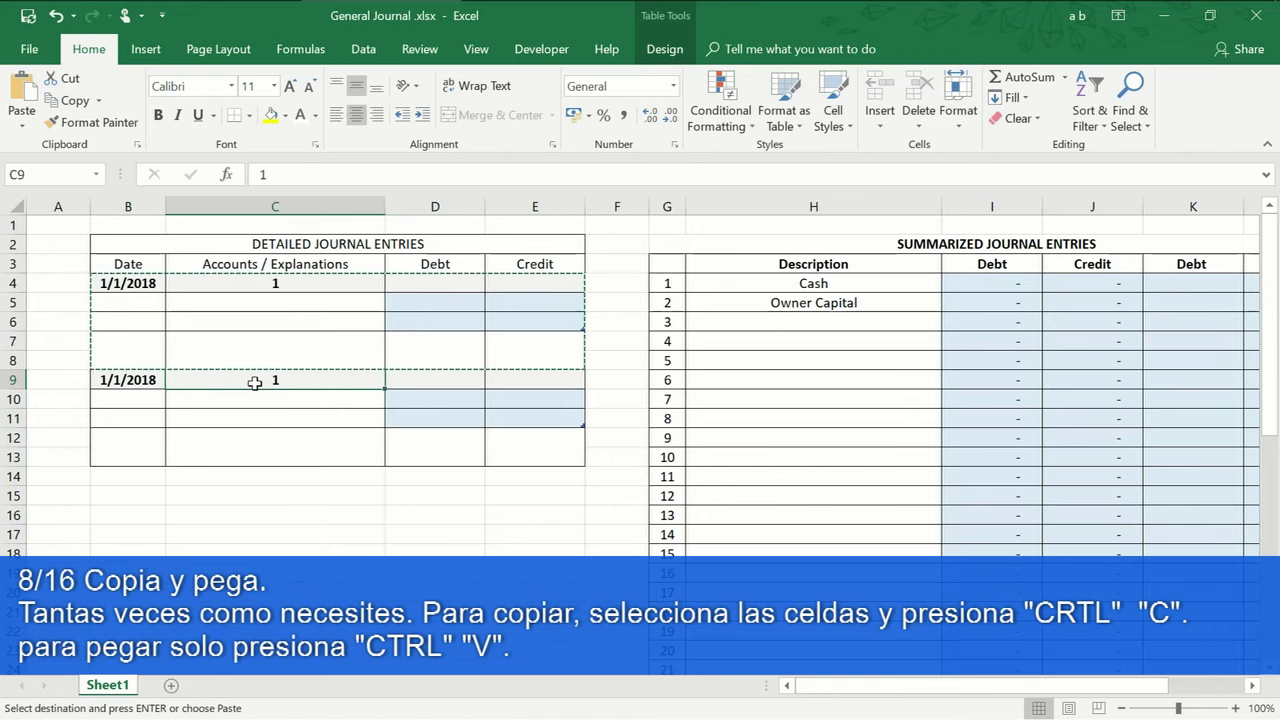
text(2)
drag(121, 379, 494, 463)
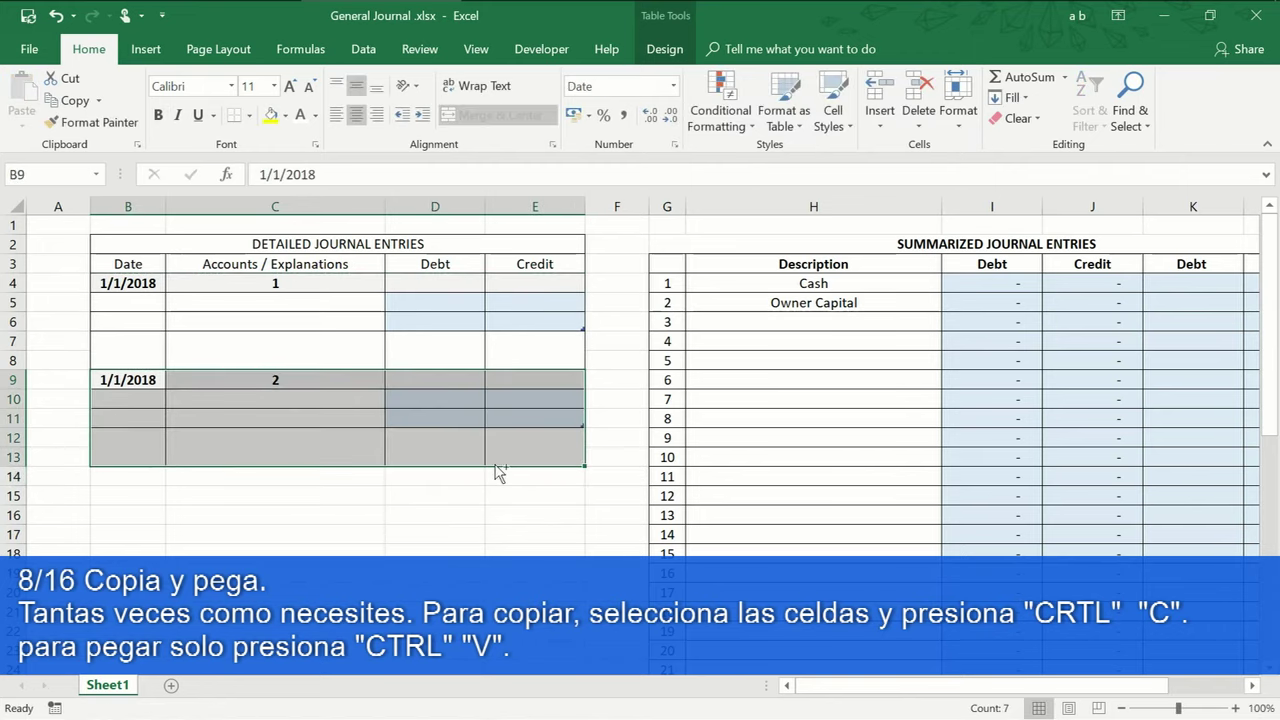
key(ctrl+c)
click(138, 480)
key(ctrl+v)
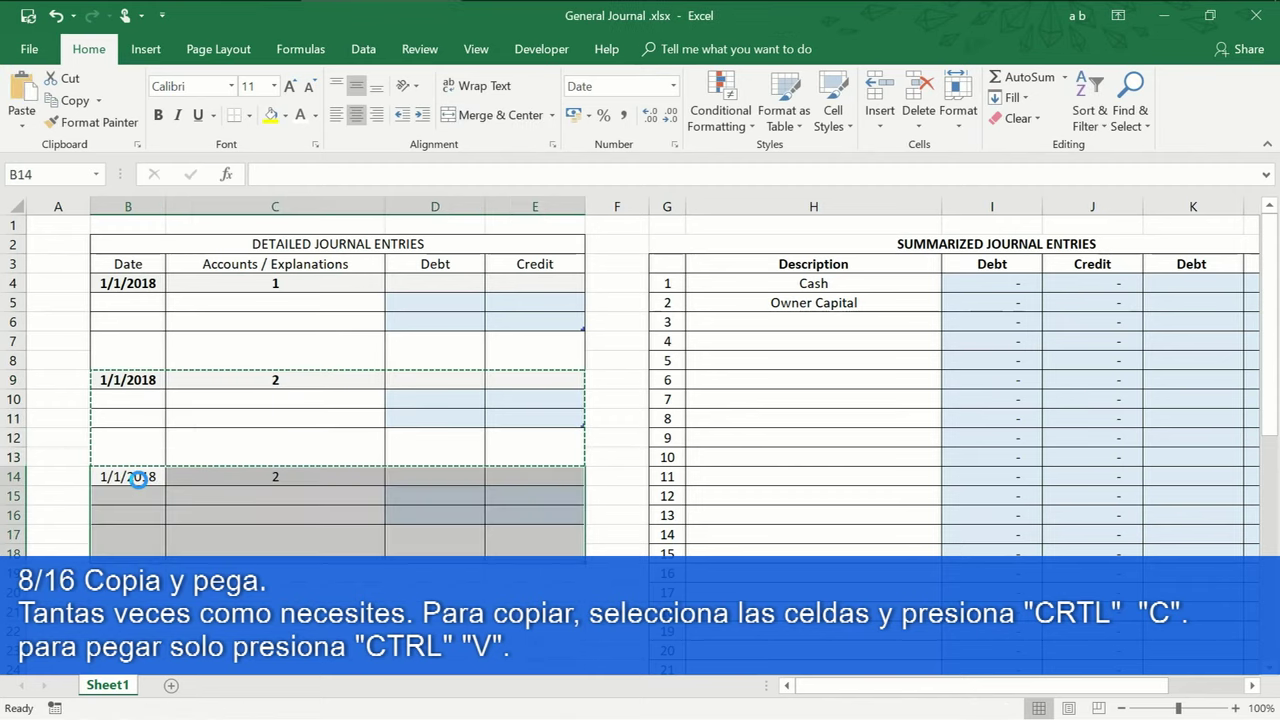
Number the third journal block 3
click(275, 476)
text(3)
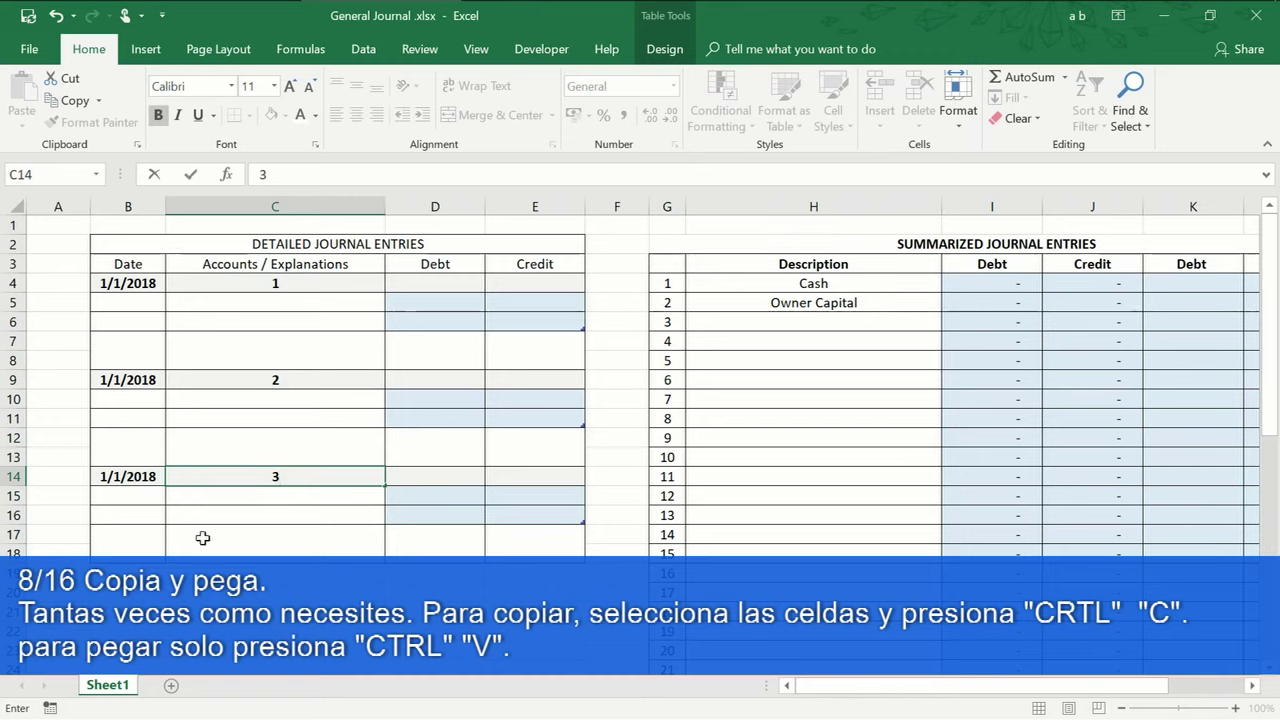
click(121, 478)
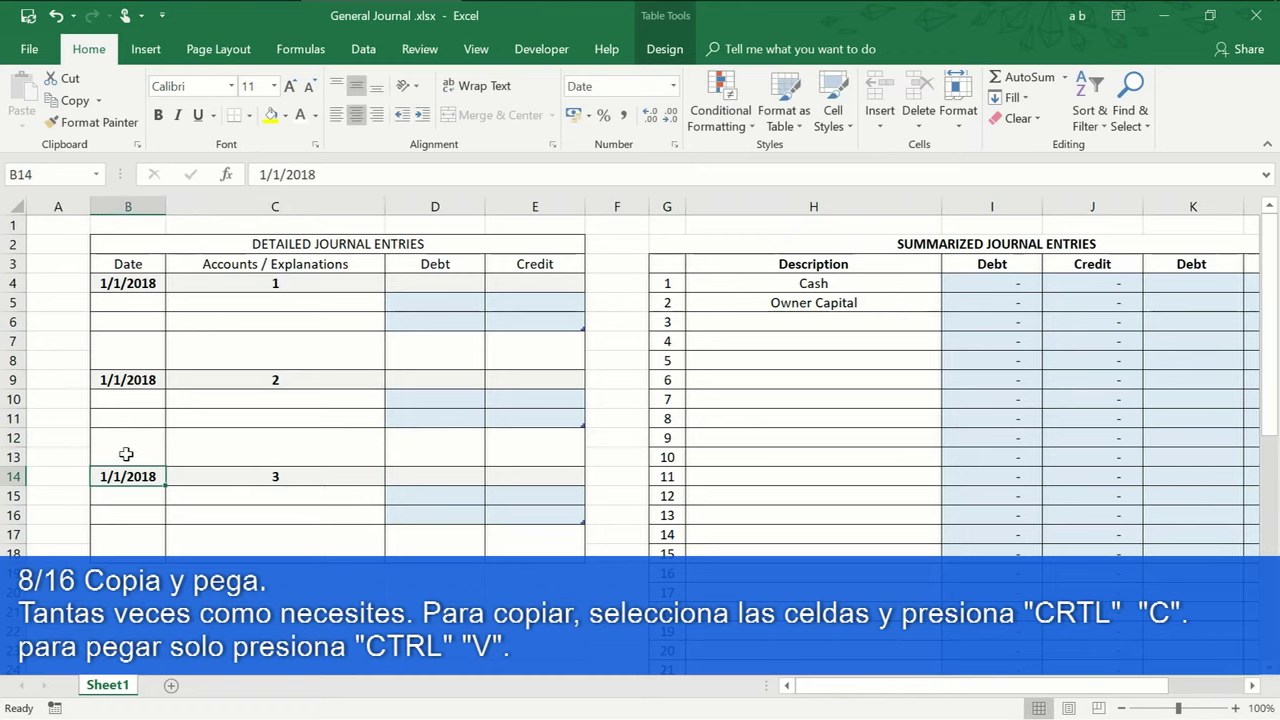
Date entry 3 as 00-00-00 and add a fourth block at row 19 numbered 4
text(00)
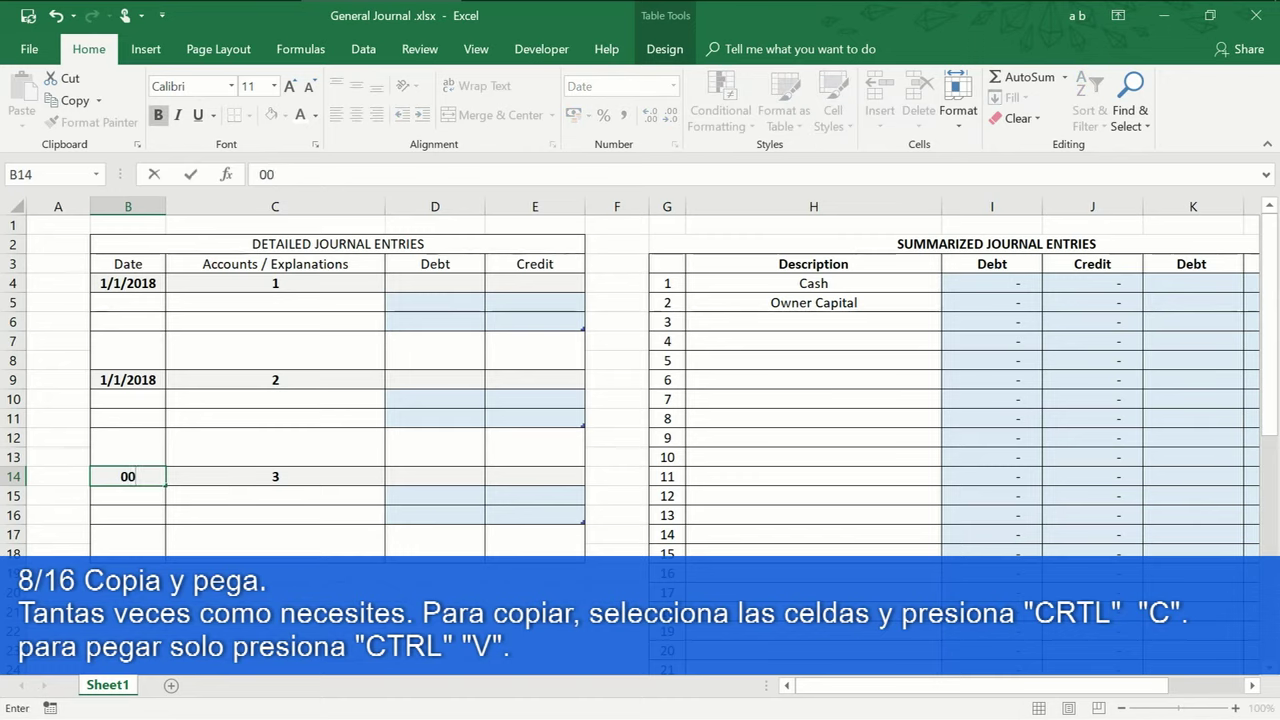
text(-00-00)
key(Return)
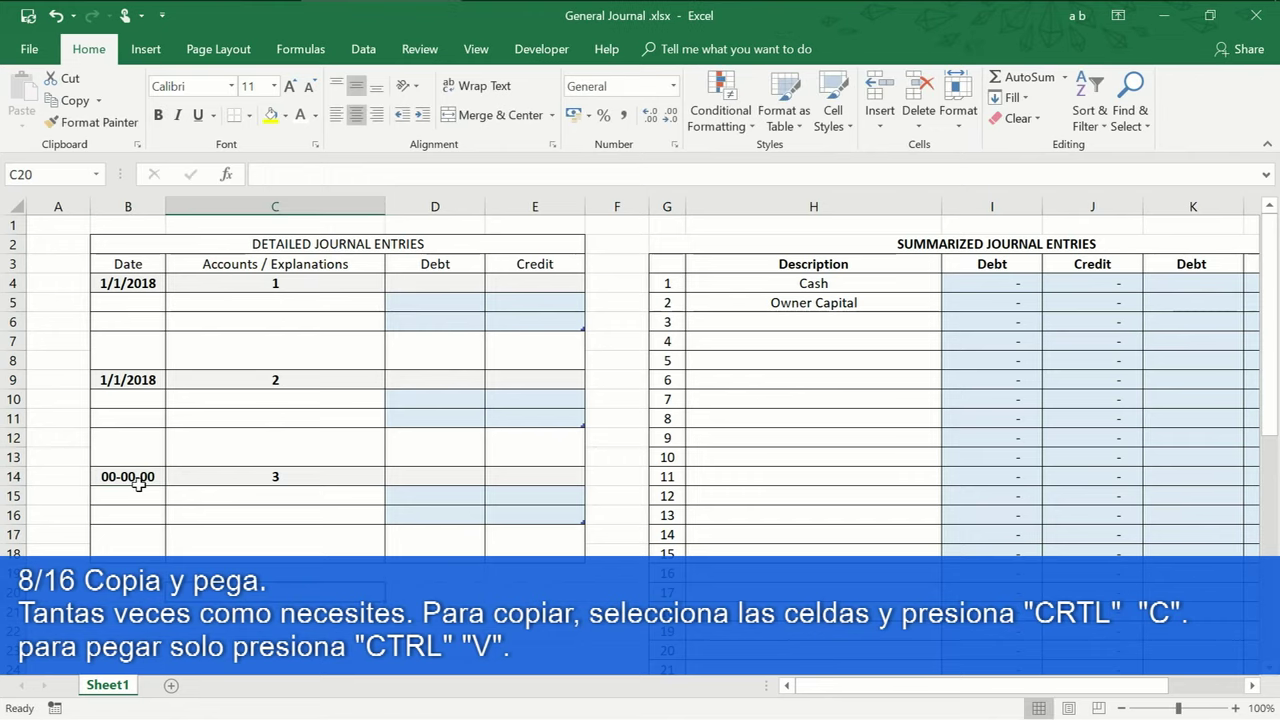
drag(127, 477, 514, 550)
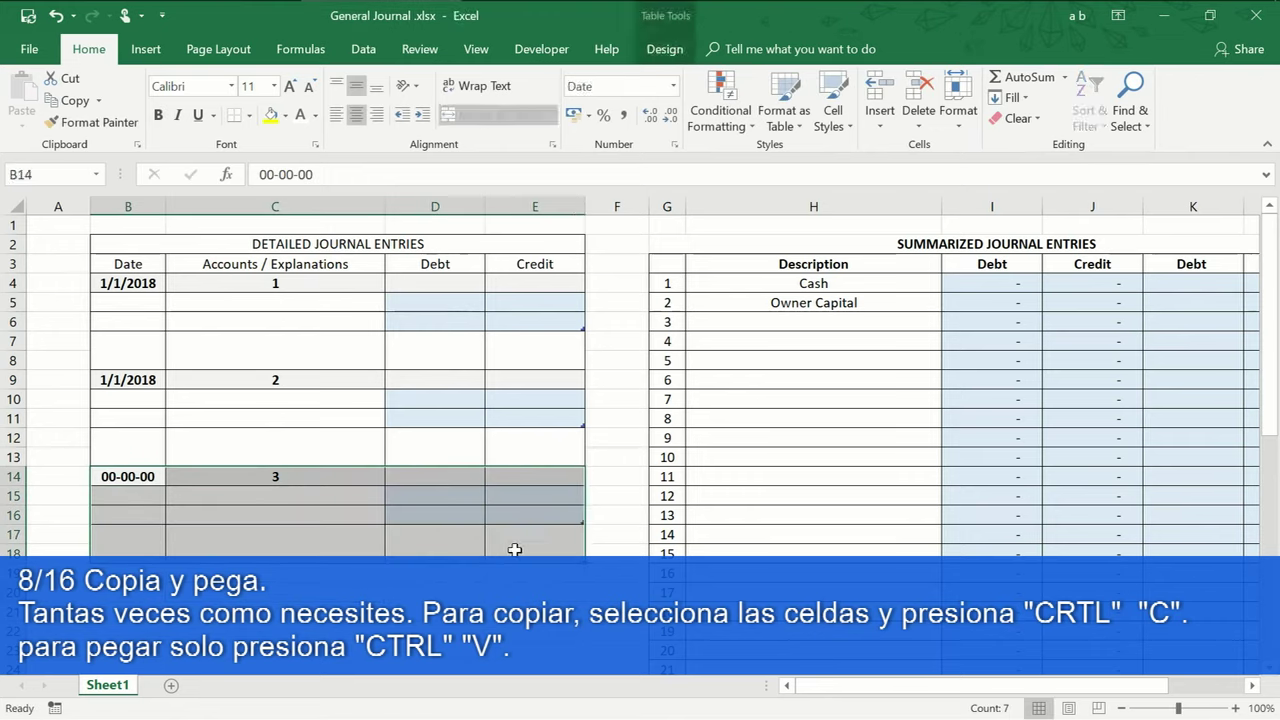
key(ctrl+c)
click(127, 573)
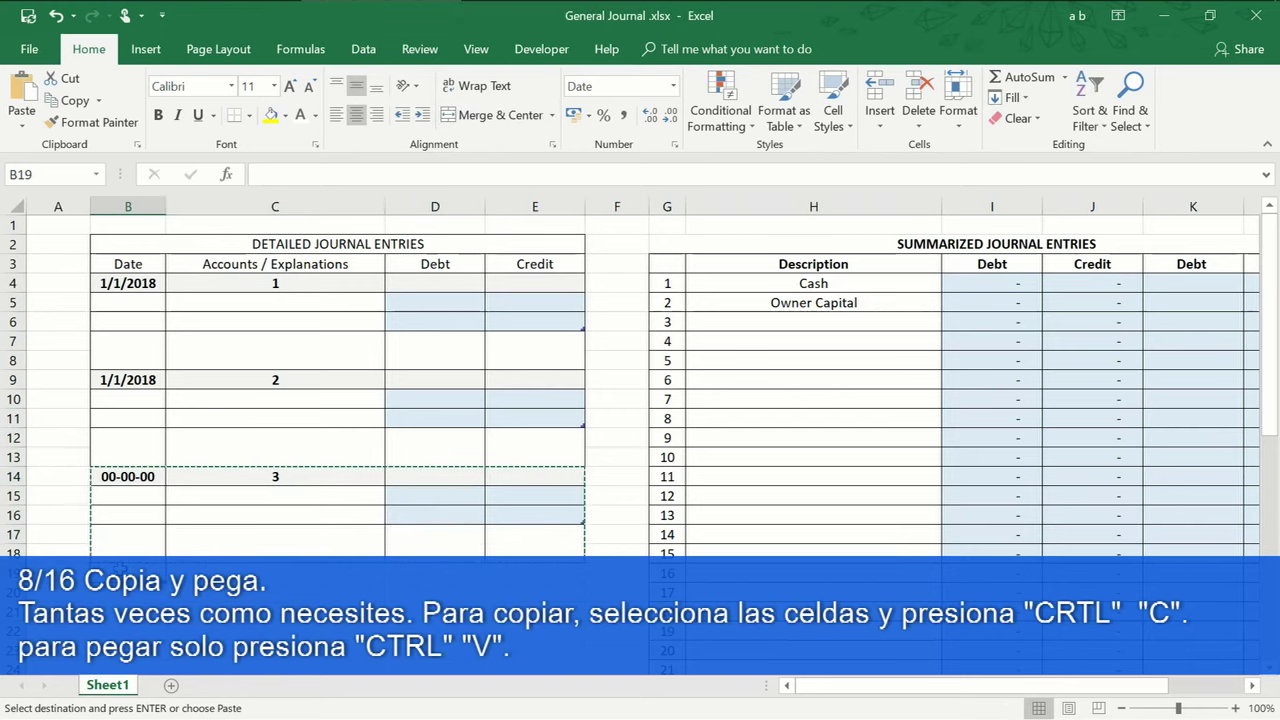
key(ctrl+v)
click(275, 573)
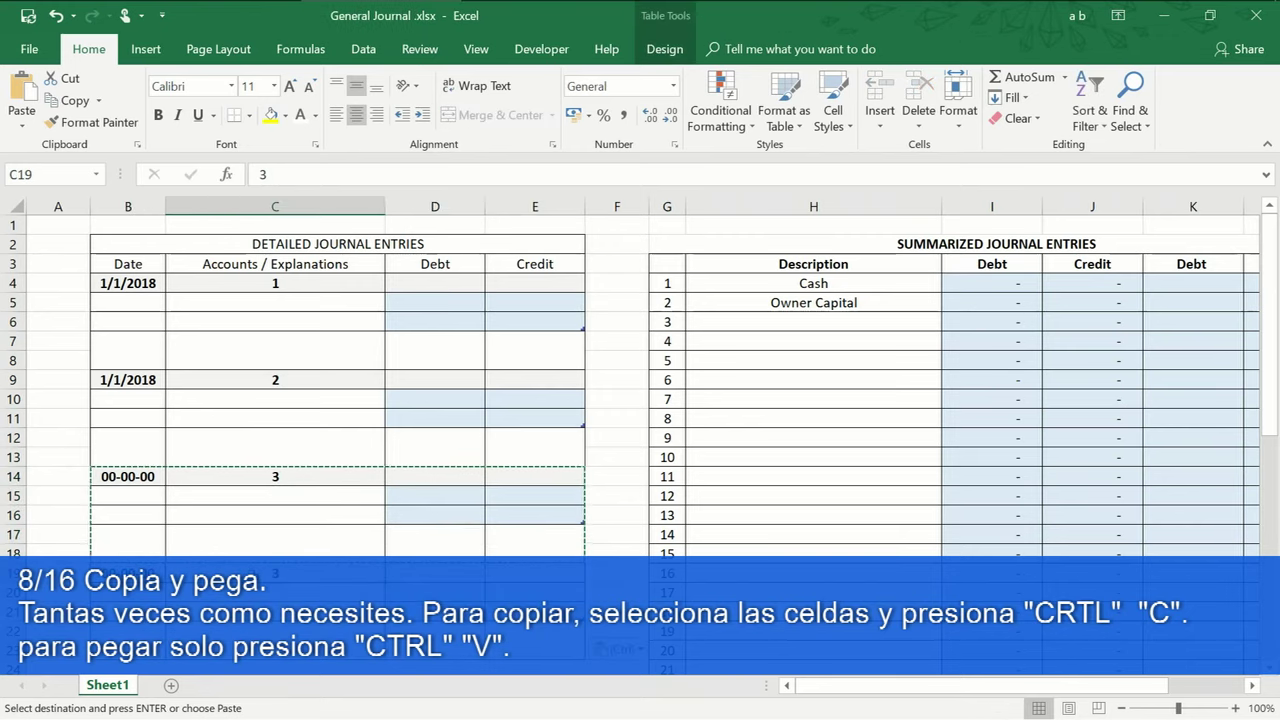
text(4)
scroll(275, 400, down, 2)
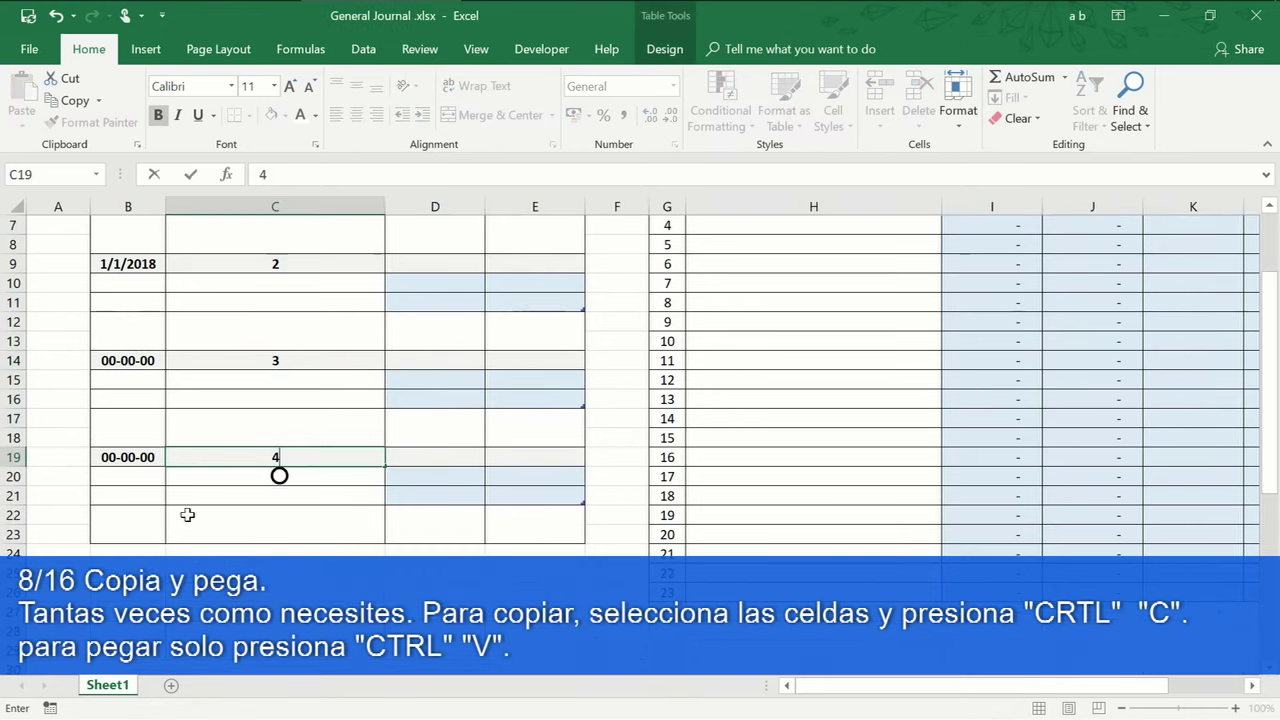
Add a fifth journal block at row 24 numbered 5
drag(122, 458, 542, 529)
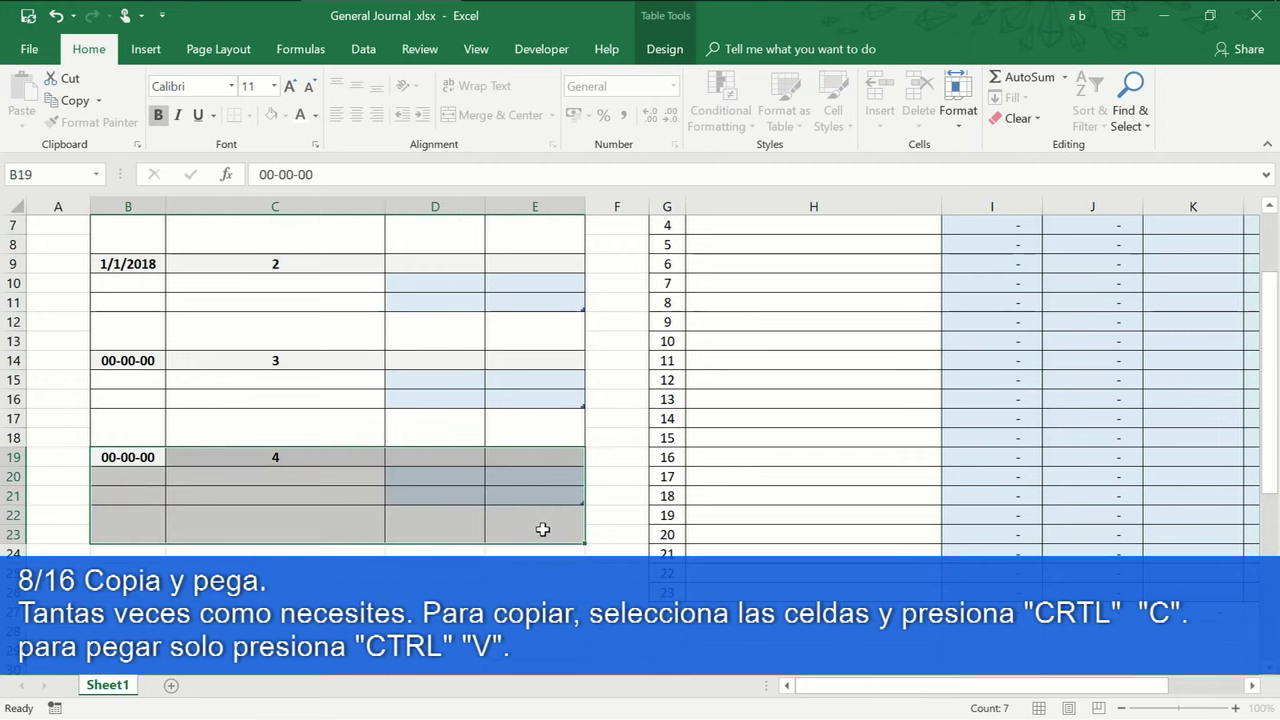
key(ctrl+c)
click(147, 551)
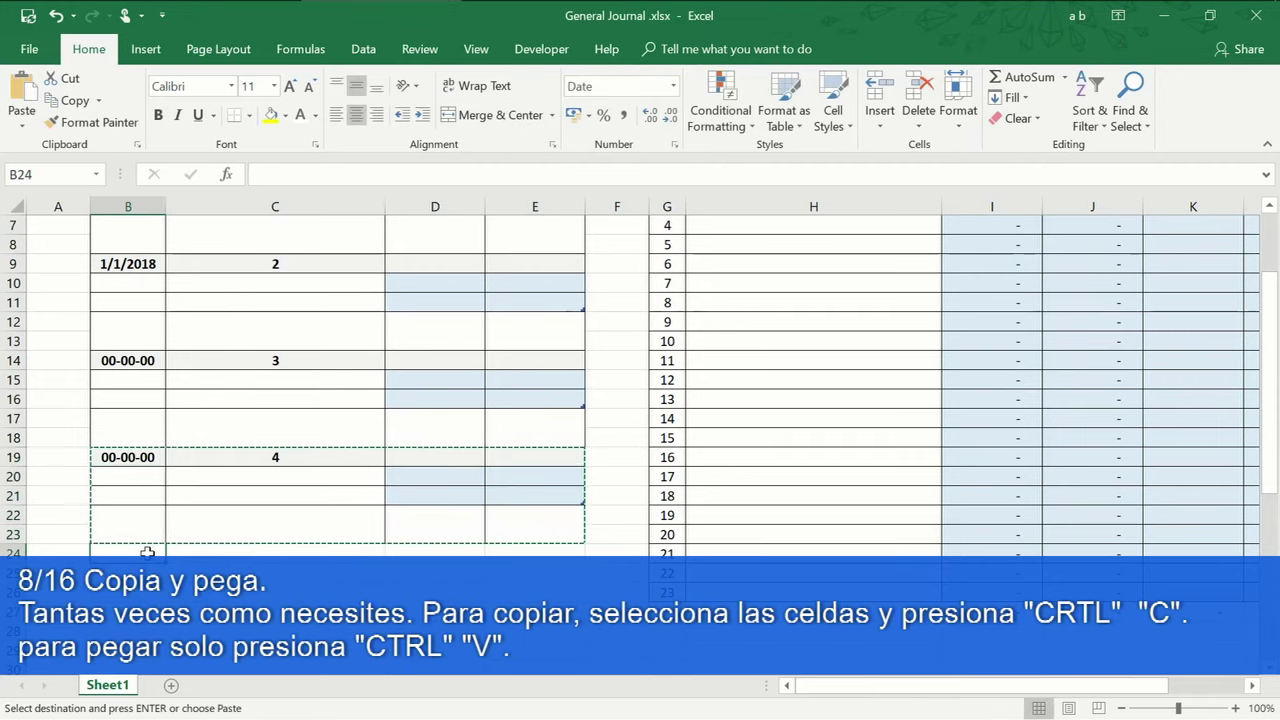
key(ctrl+v)
click(266, 550)
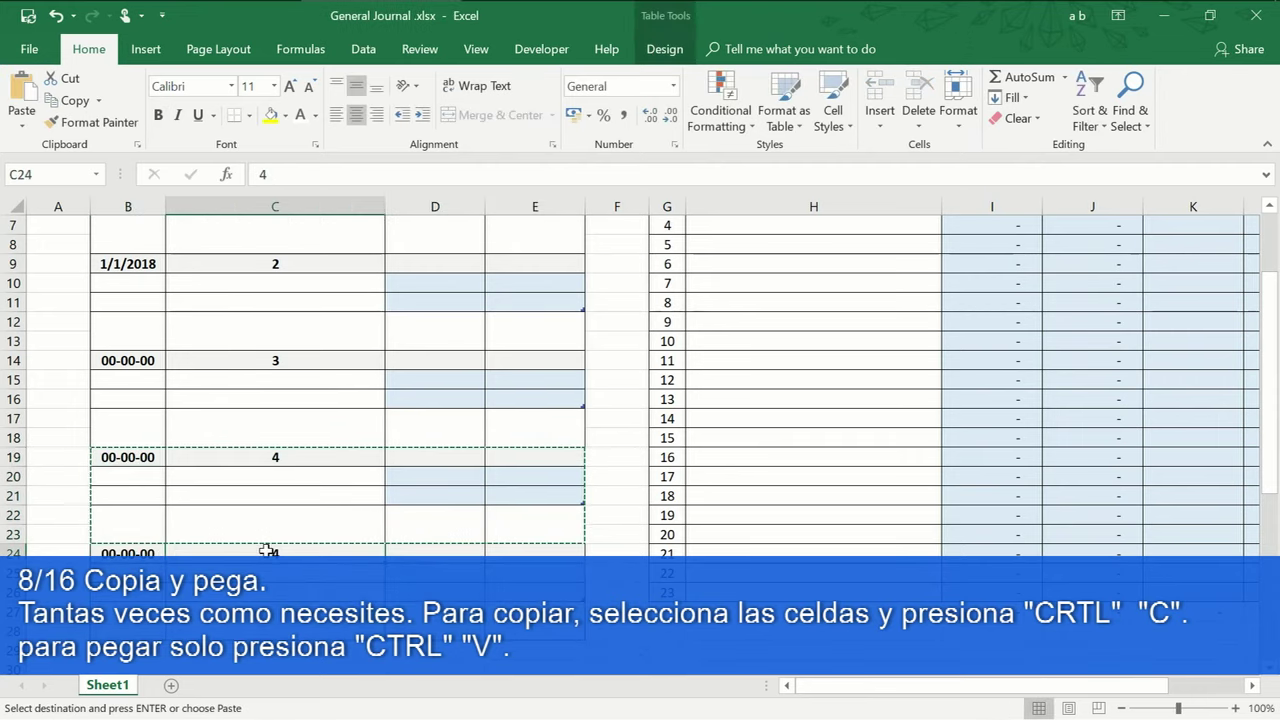
text(5)
Copy the 00-00-00 date placeholder into entries 2 and 1, replacing 1/1/2018
click(137, 457)
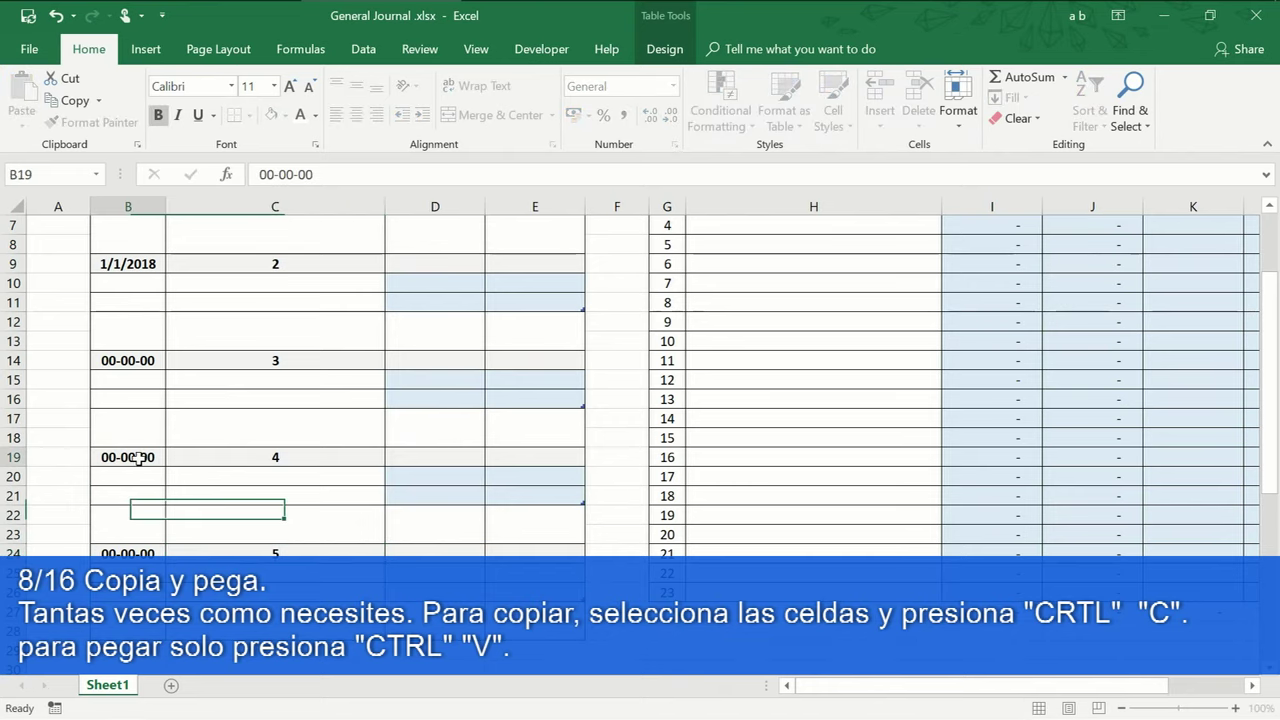
key(ctrl+c)
scroll(146, 458, up, 1)
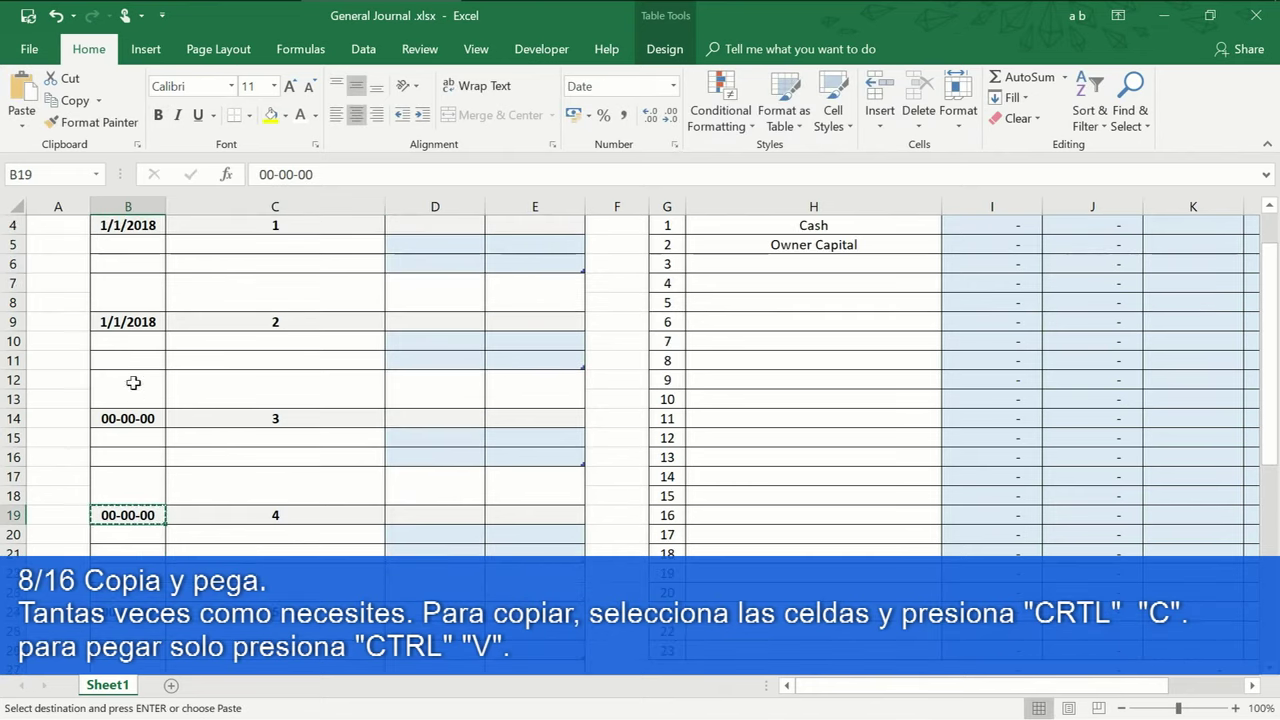
click(142, 322)
key(ctrl+v)
scroll(142, 322, up, 1)
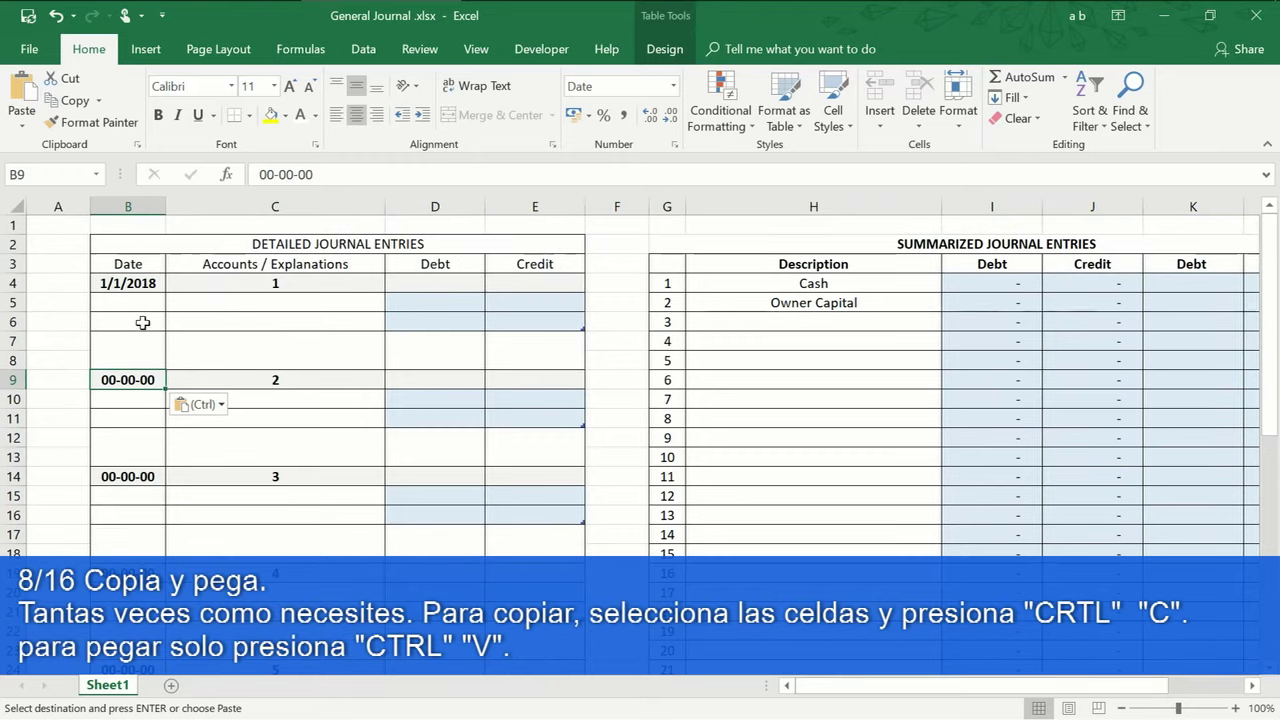
click(138, 282)
key(ctrl+v)
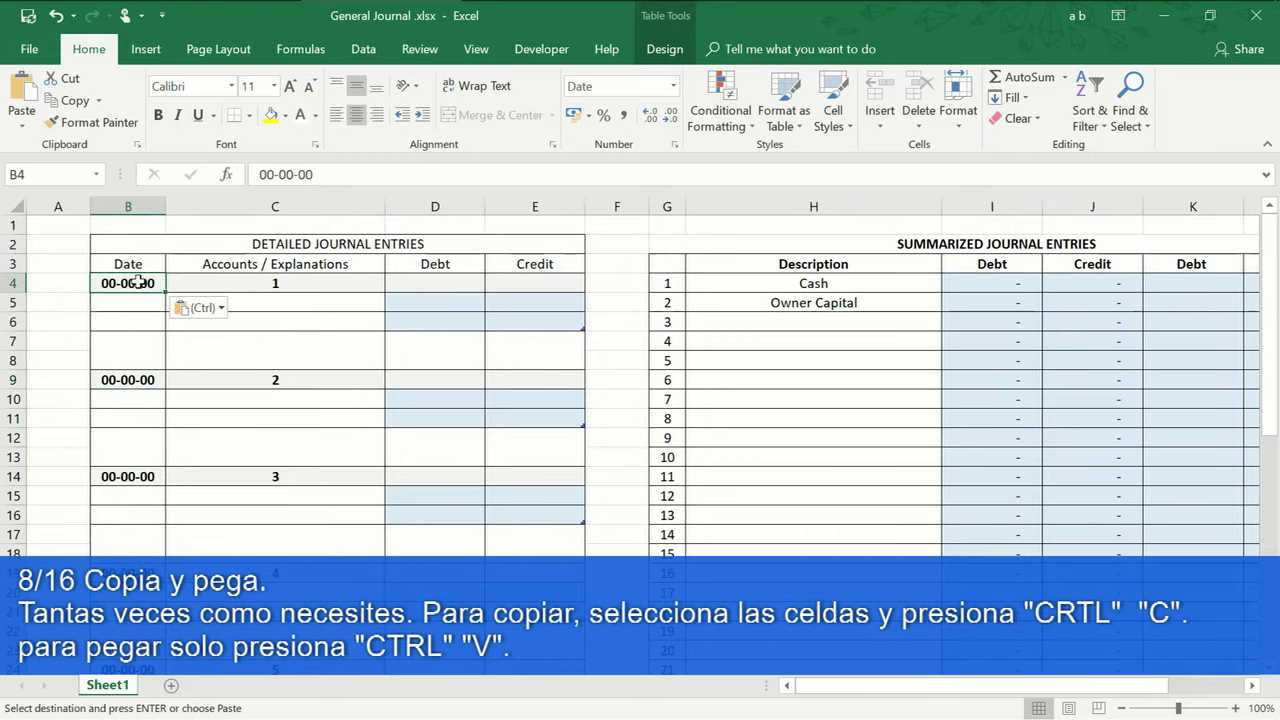
mouse_move(140, 284)
mouse_down()
mouse_move(558, 702)
mouse_move(561, 437)
mouse_up()
Paste the copied entry blocks starting at row 29 and number the first one 6
key(ctrl+c)
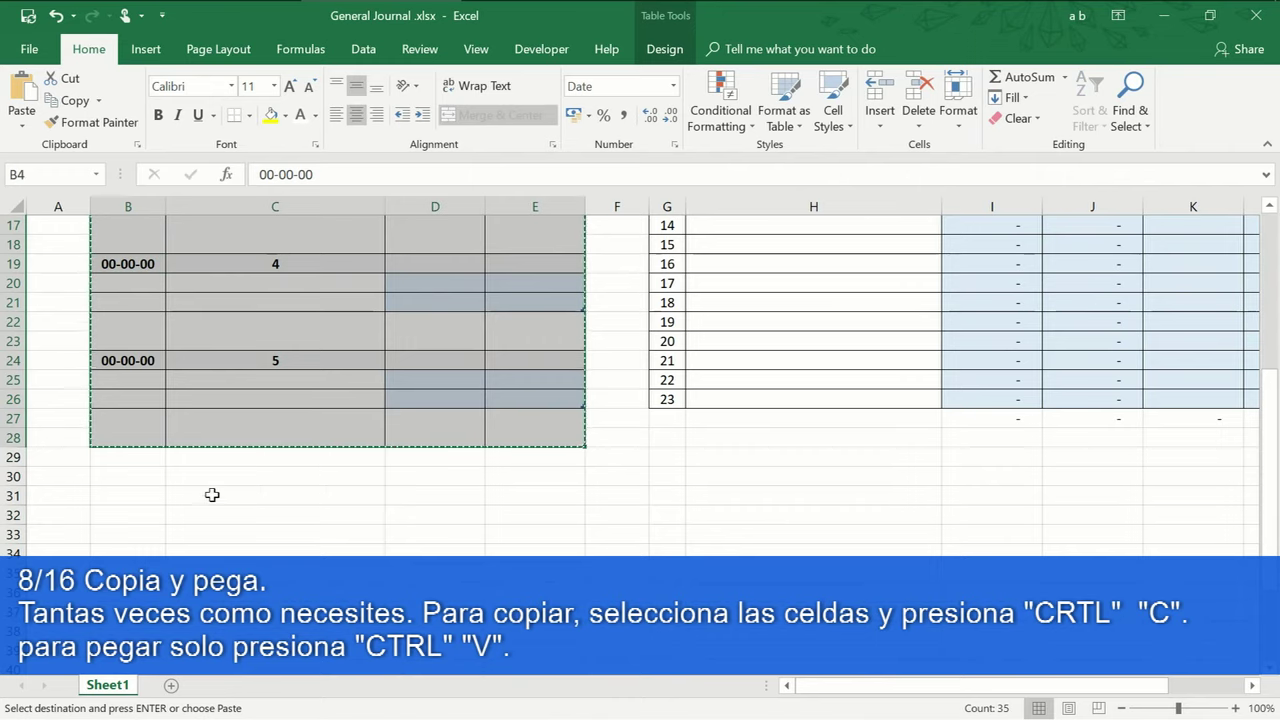
click(127, 456)
key(ctrl+v)
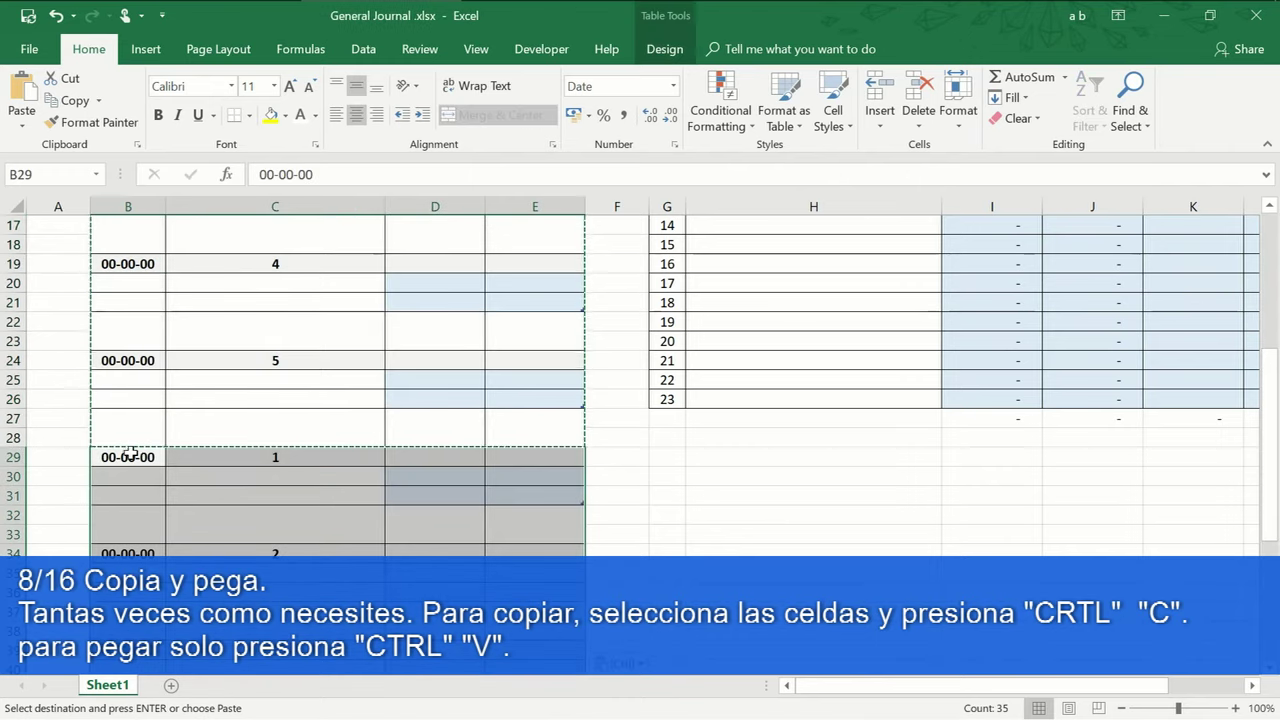
click(256, 458)
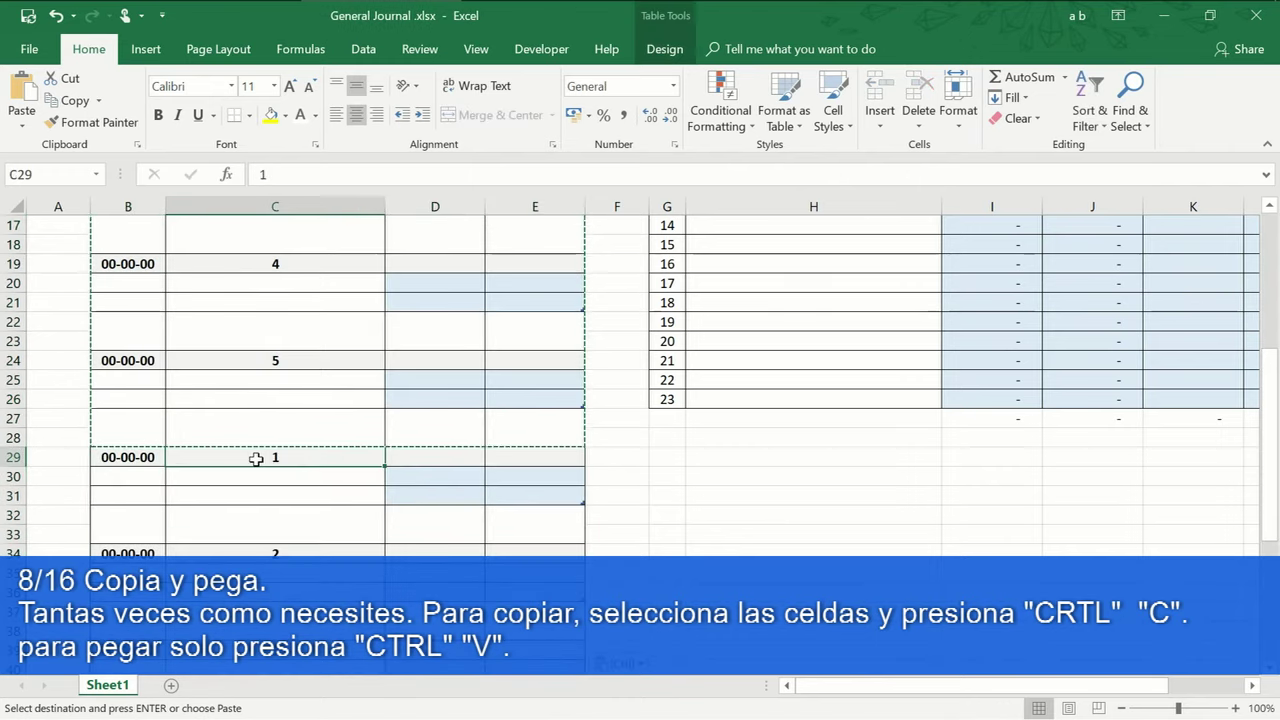
text(6)
Number the following blocks 7, 8, 9 and 10 in C34, C39, C44 and C49
click(273, 551)
text(7)
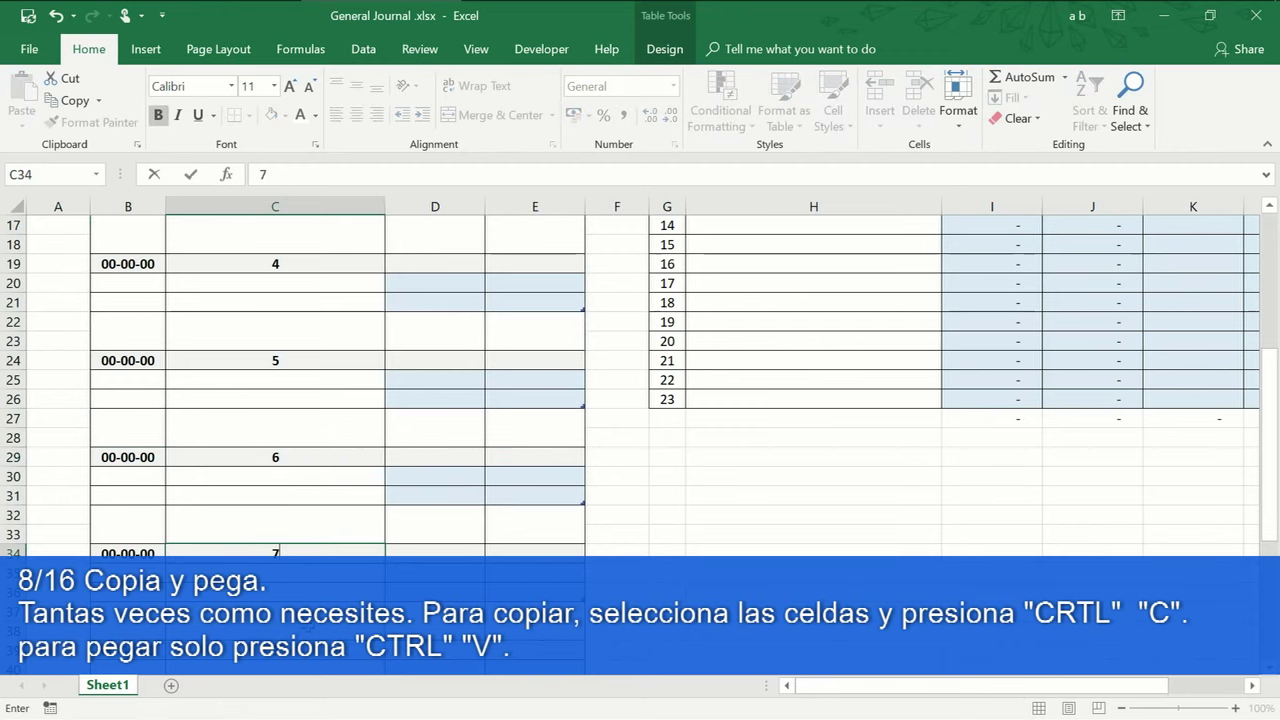
click(273, 650)
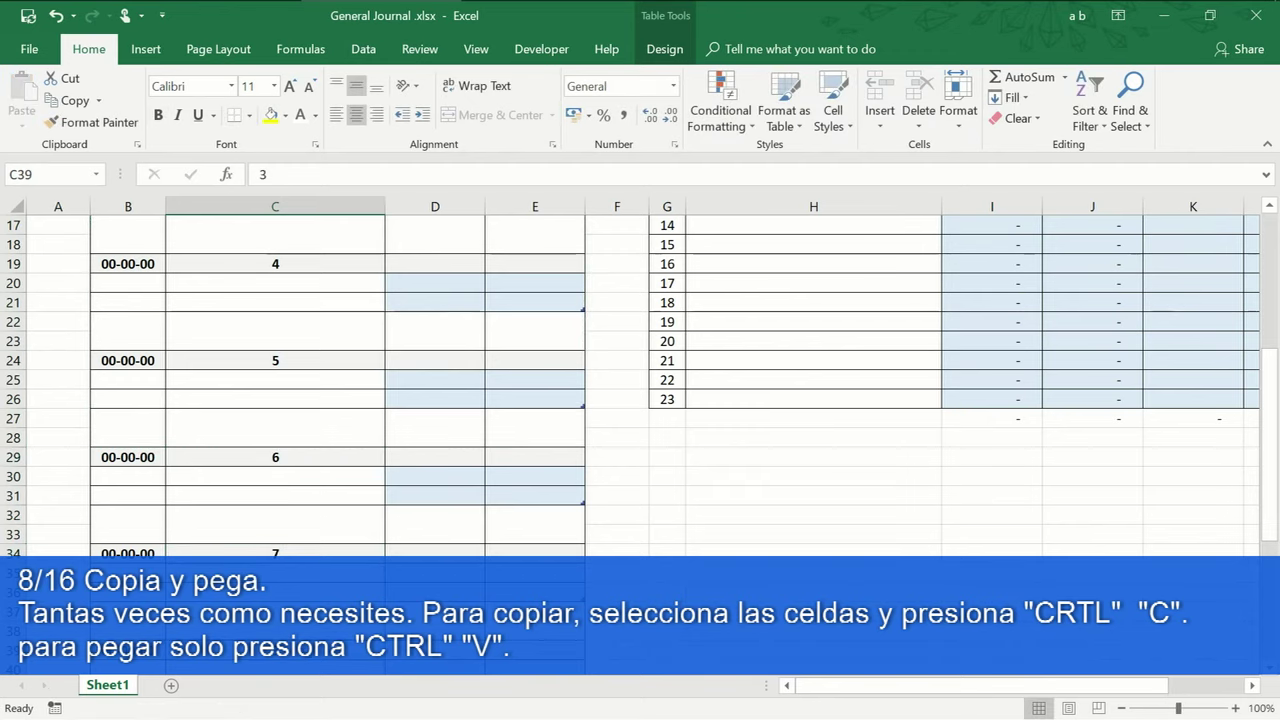
text(8)
click(275, 630)
text(9)
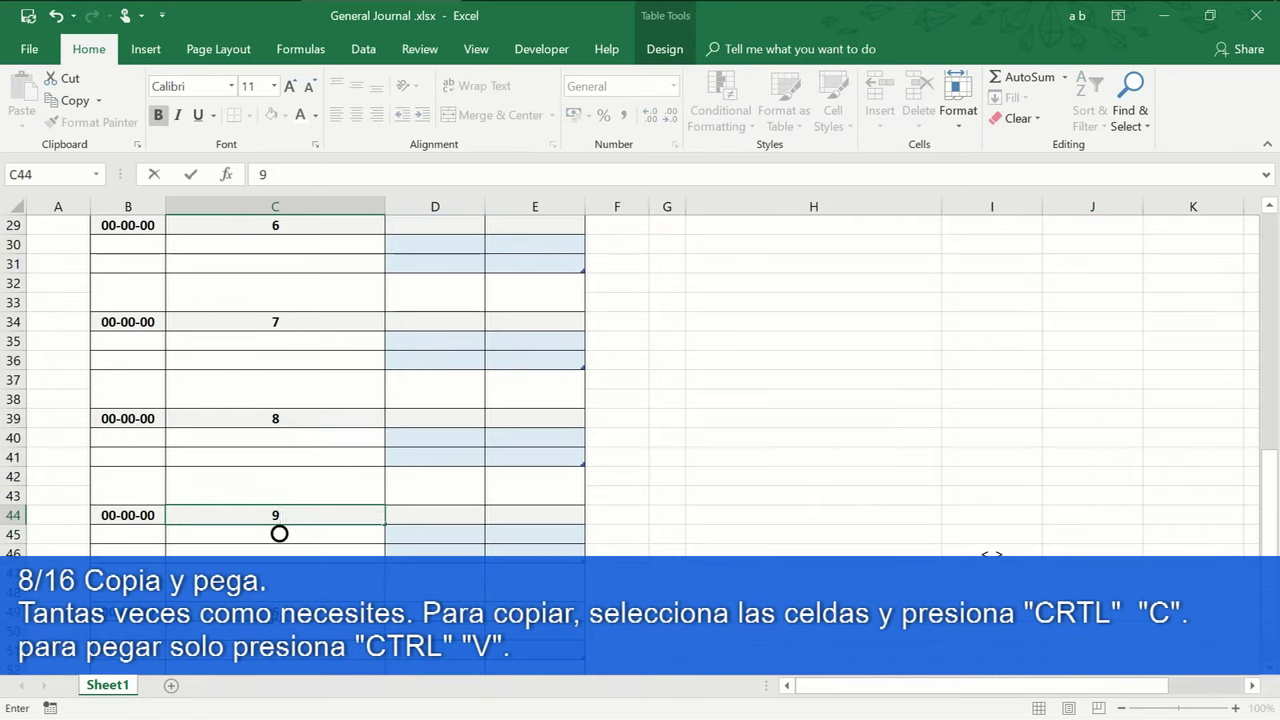
click(275, 611)
text(10)
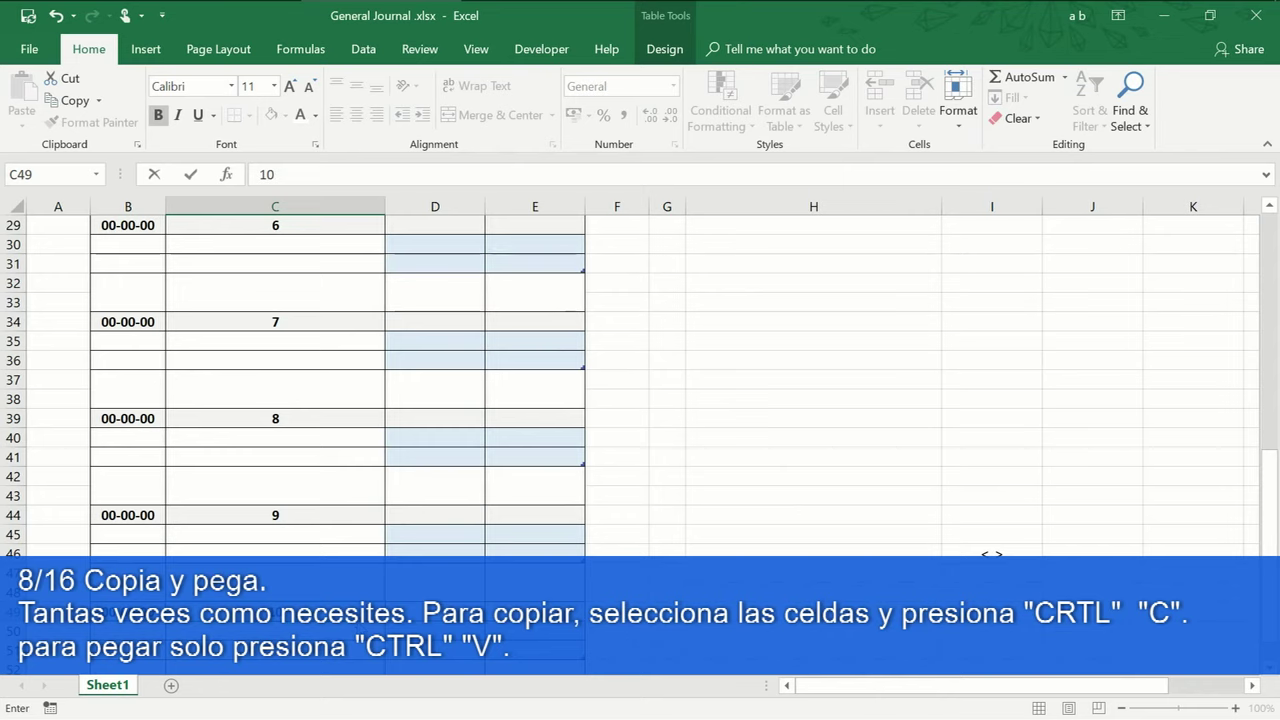
key(ctrl+Return)
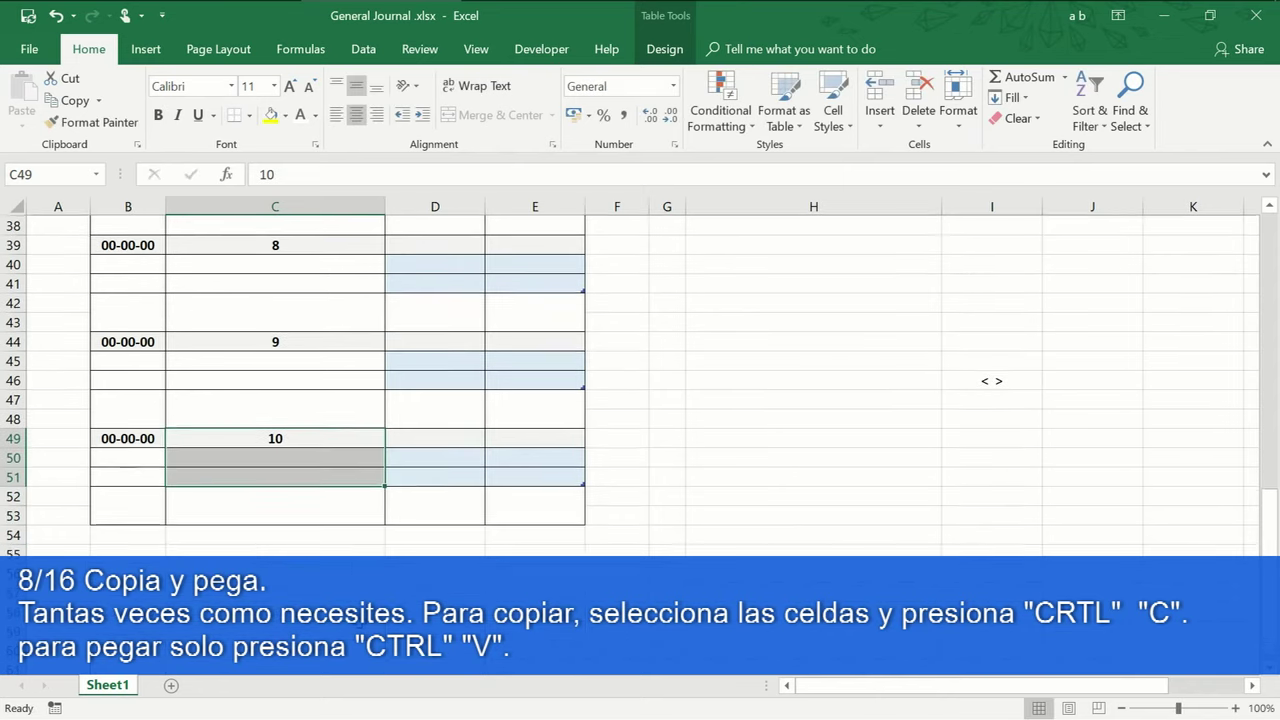
scroll(991, 494, up, 7)
scroll(571, 611, up, 5)
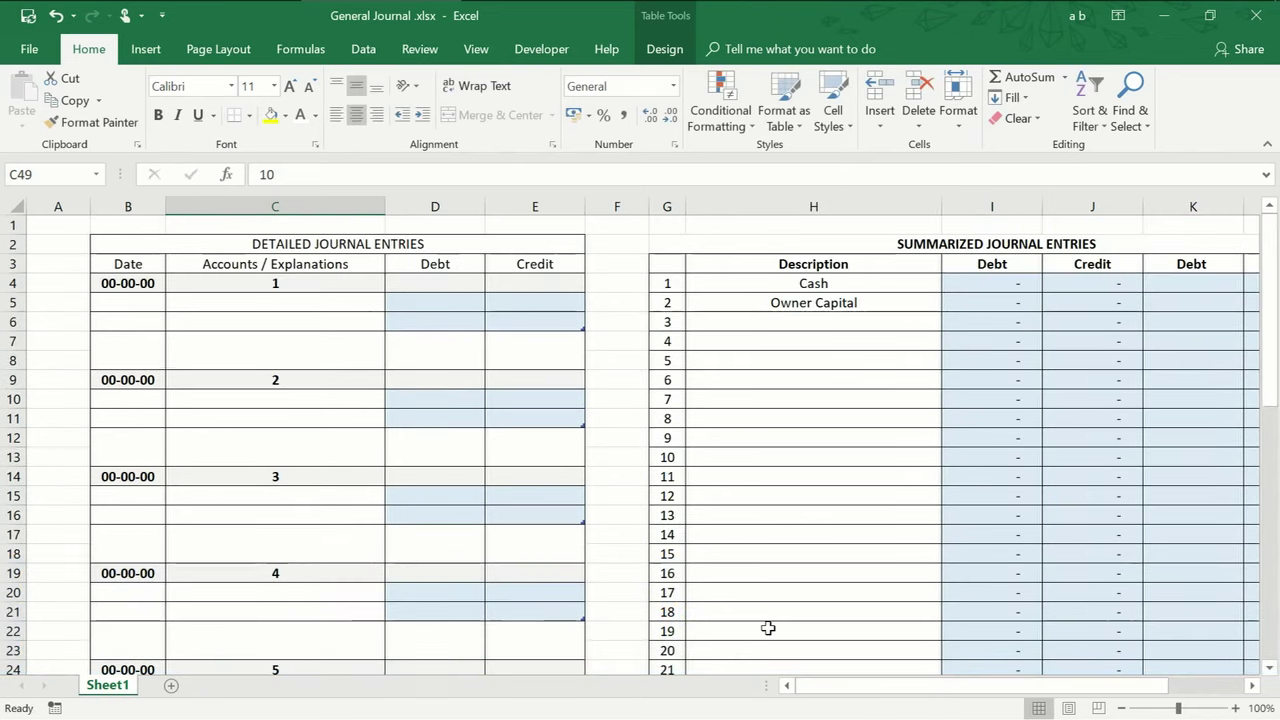
Left-align the Cash and Owner Capital descriptions in the summary table
scroll(780, 500, right, 2)
click(713, 287)
drag(713, 287, 715, 302)
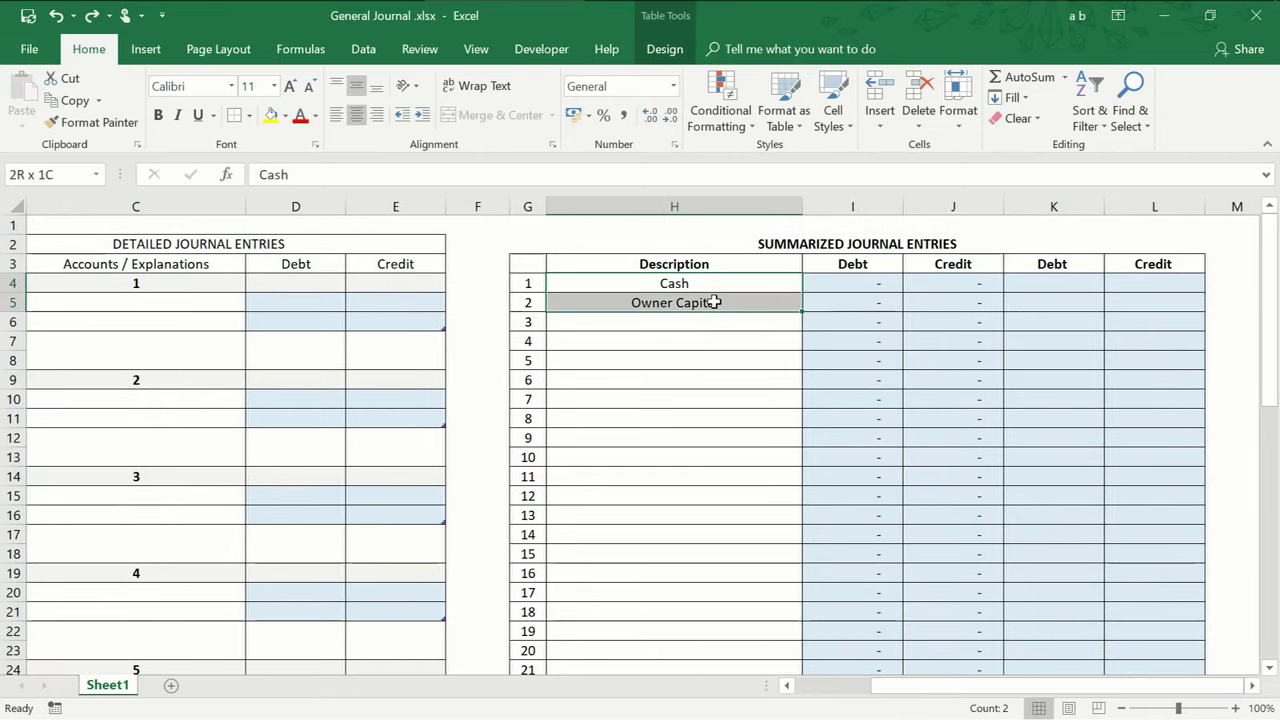
click(335, 117)
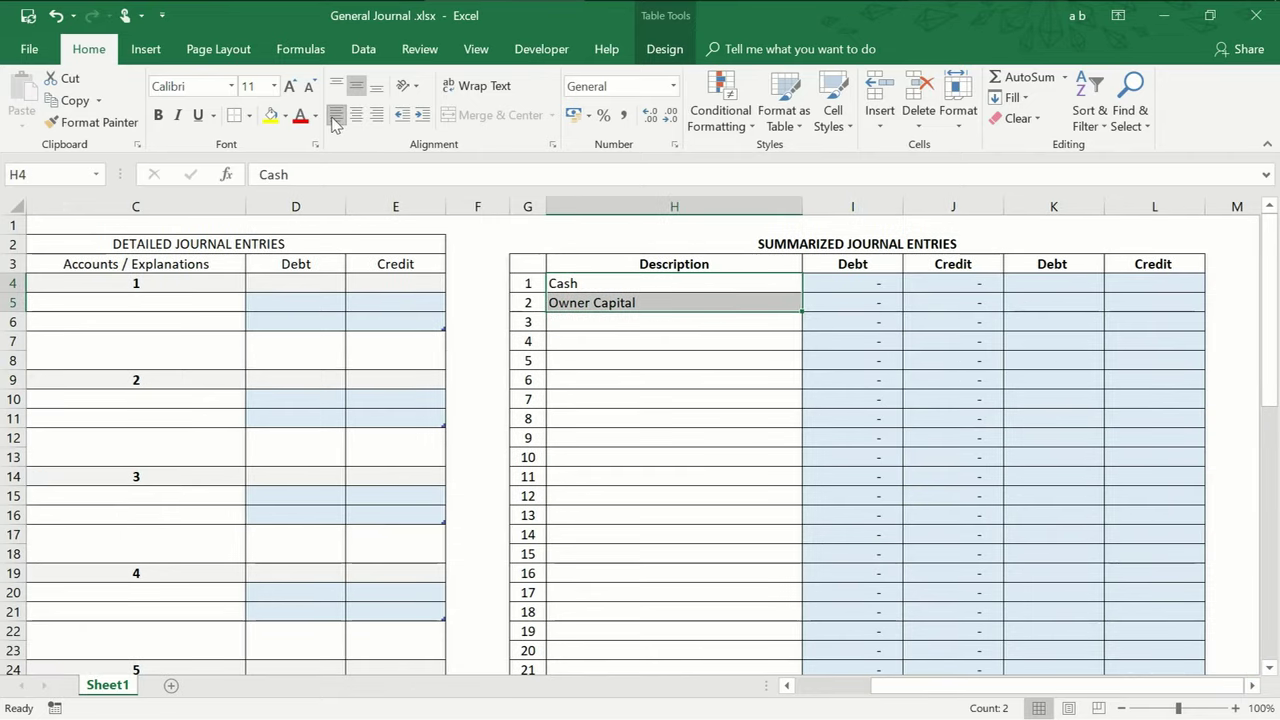
click(583, 306)
drag(565, 285, 652, 666)
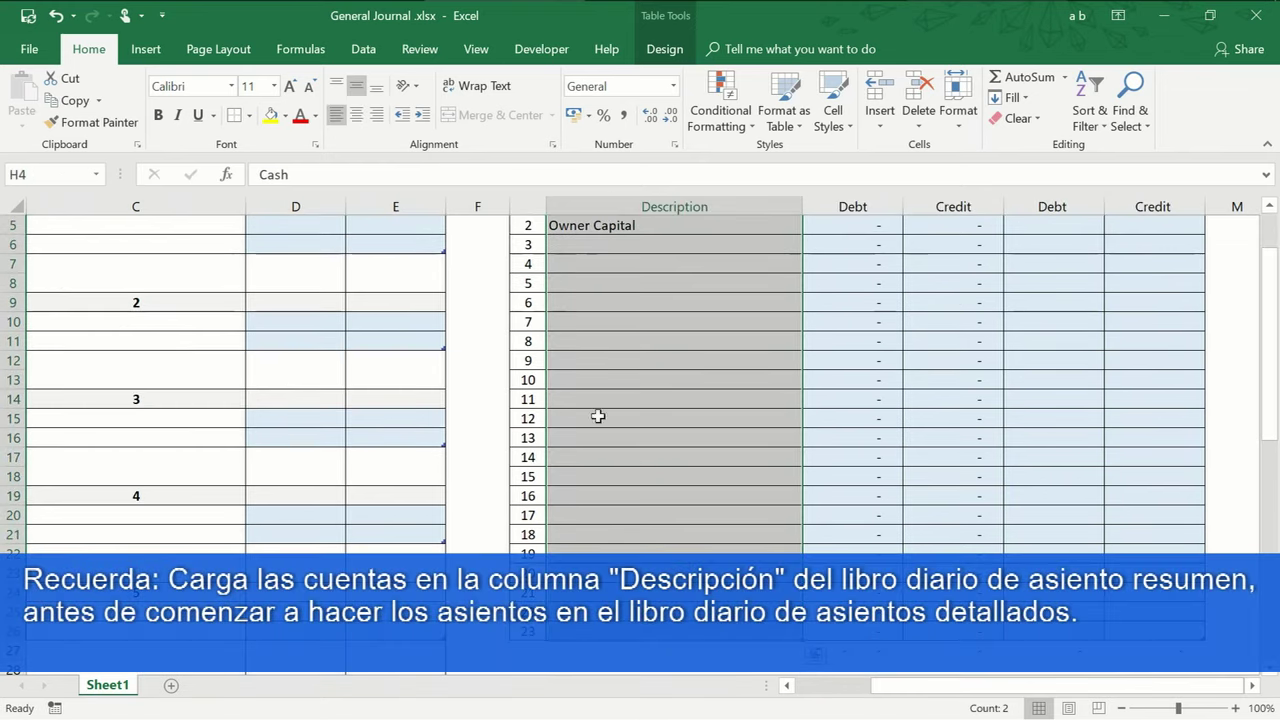
Enter Supplies as the third account in H6
scroll(356, 128, up, 2)
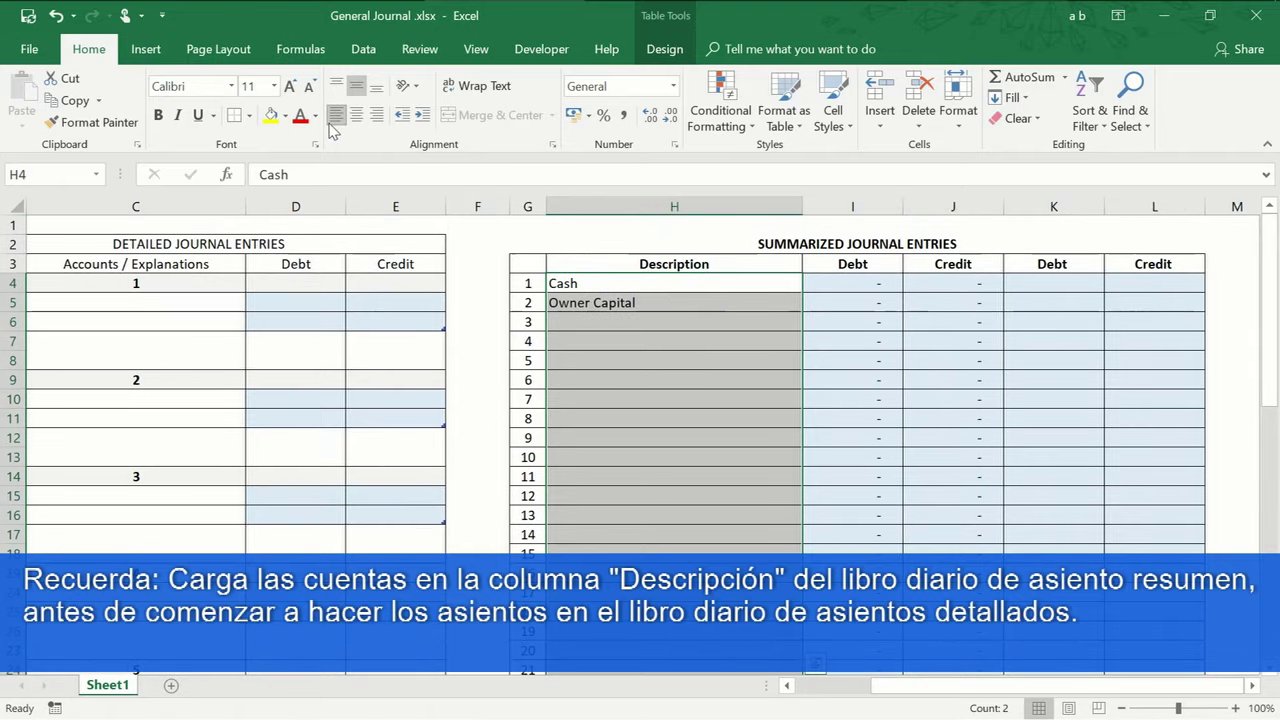
click(591, 321)
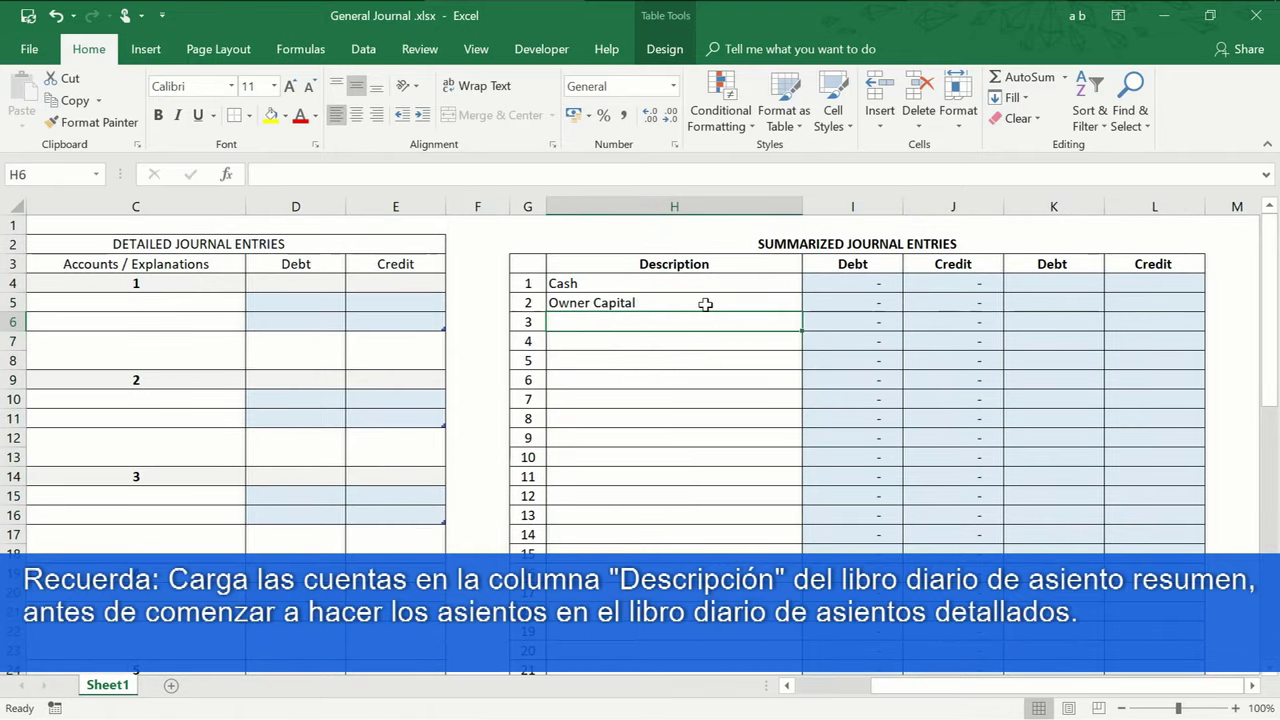
text(Supplies)
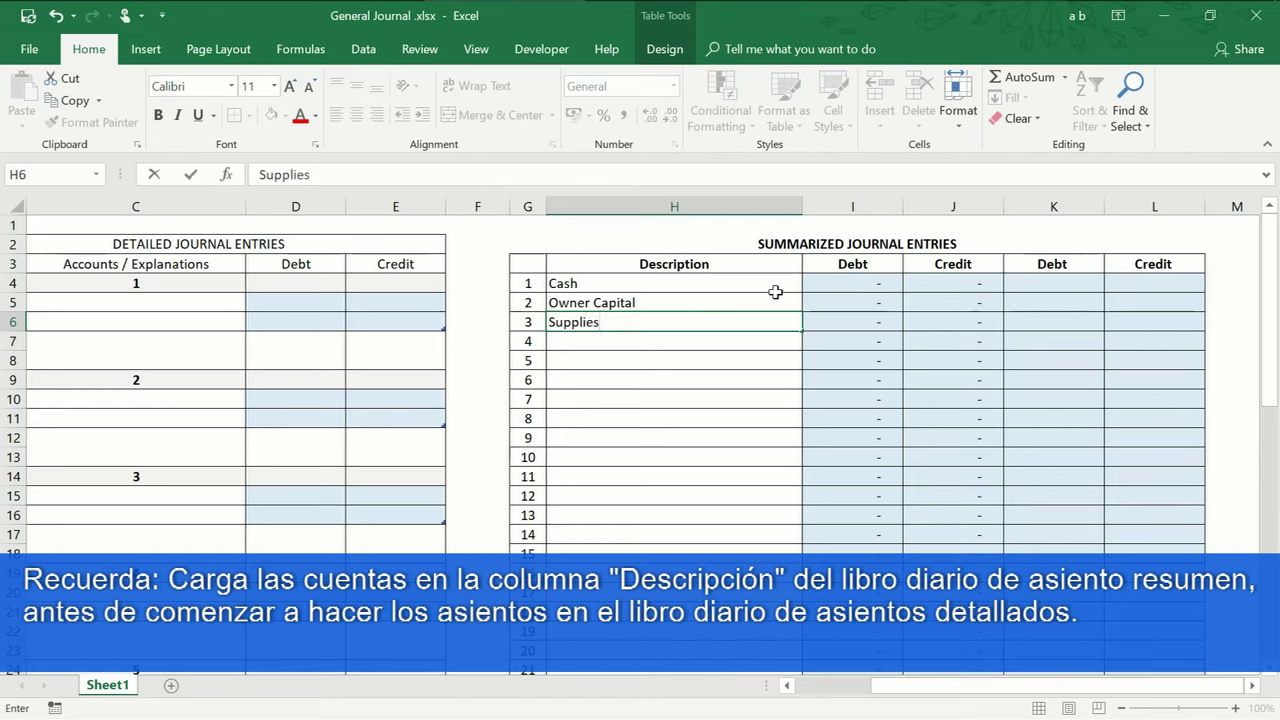
key(Return)
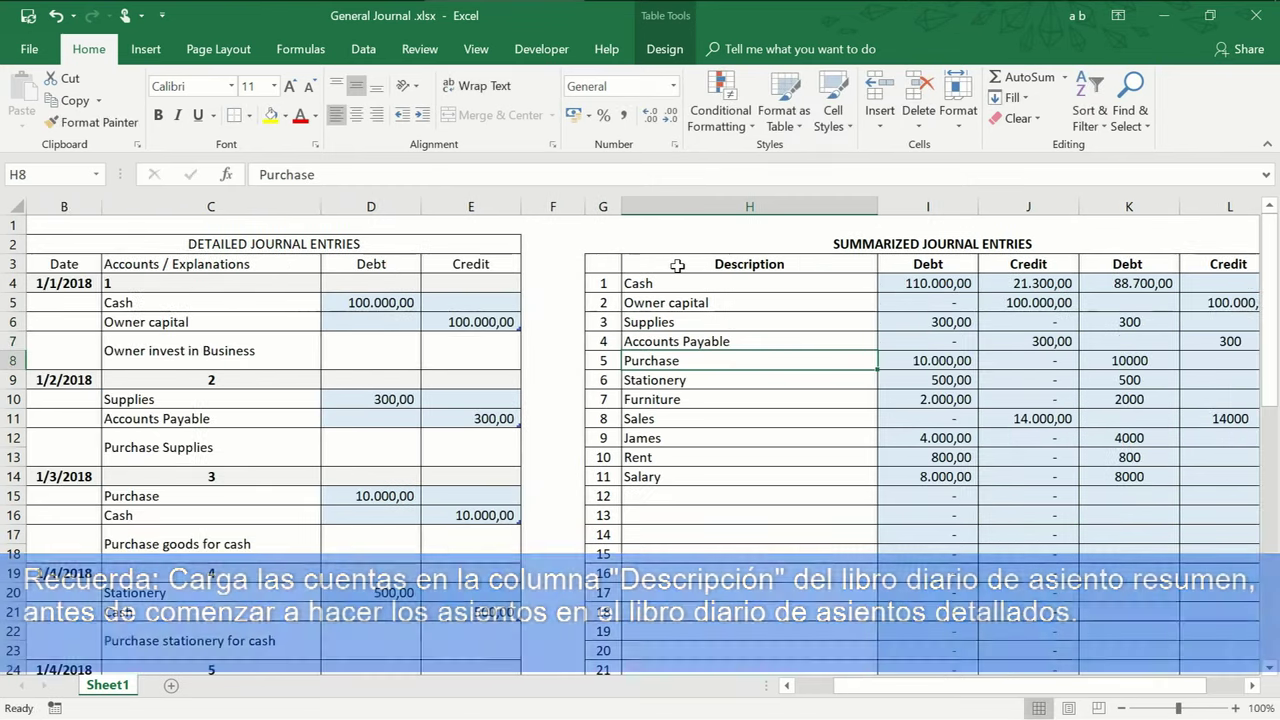
Scroll down through the finished journal to review all ten entries
click(720, 498)
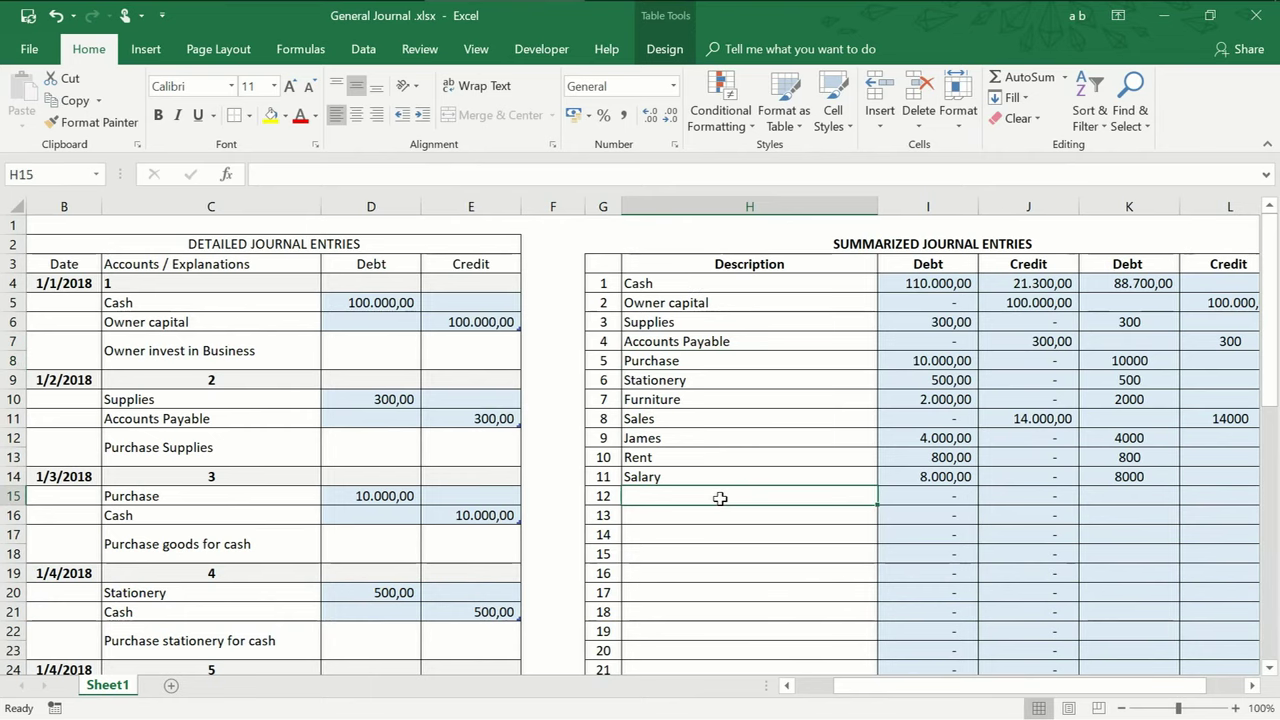
click(787, 686)
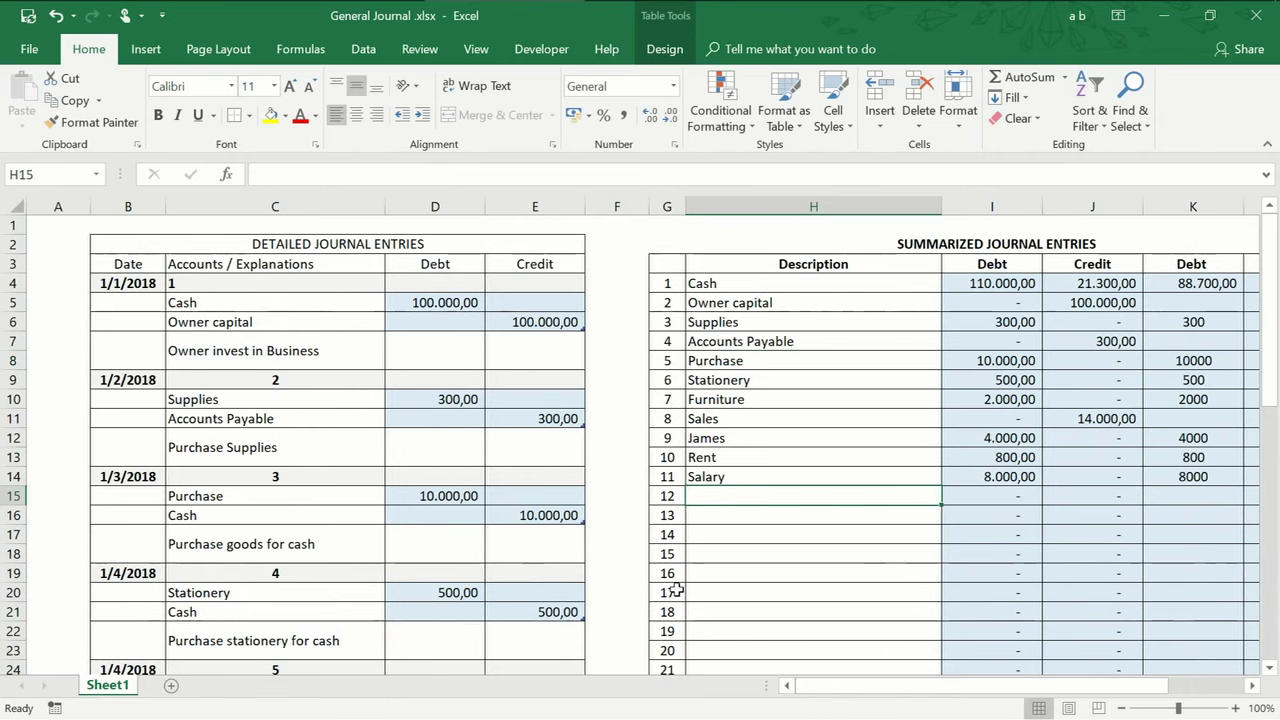
scroll(676, 590, down, 2)
scroll(678, 591, down, 2)
scroll(680, 593, down, 2)
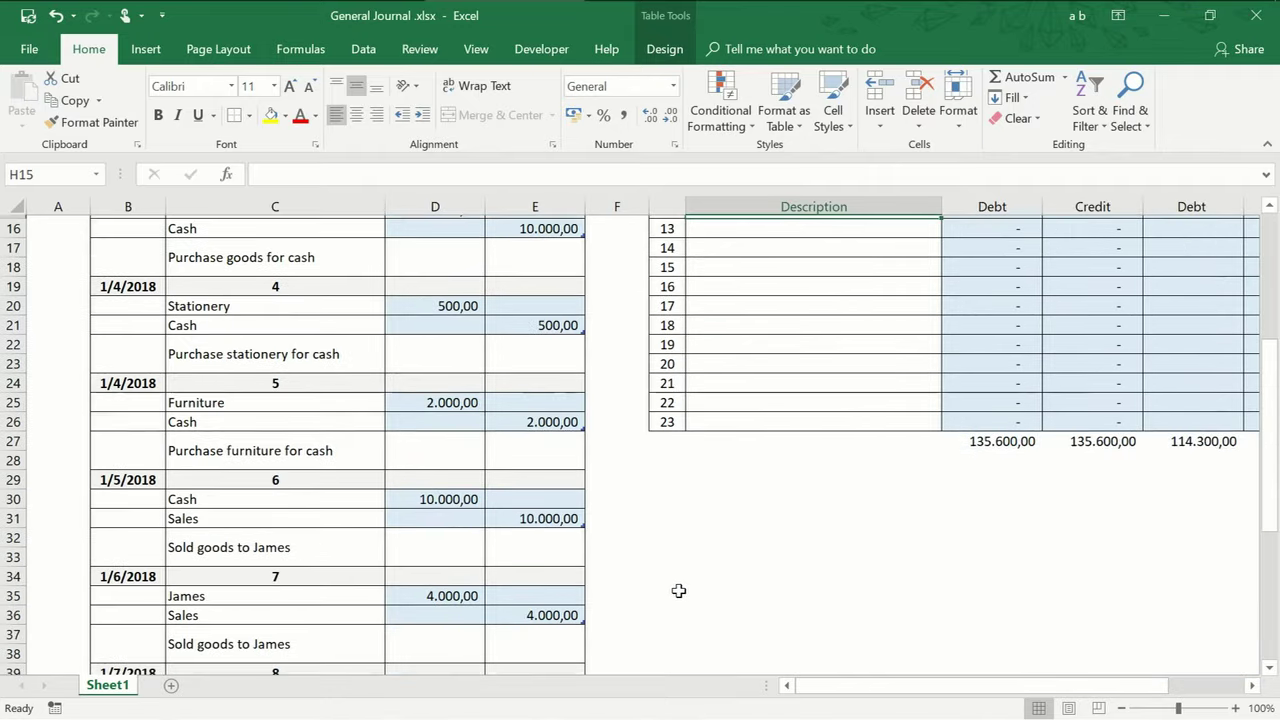
scroll(680, 593, down, 1)
scroll(680, 595, down, 3)
scroll(681, 597, down, 2)
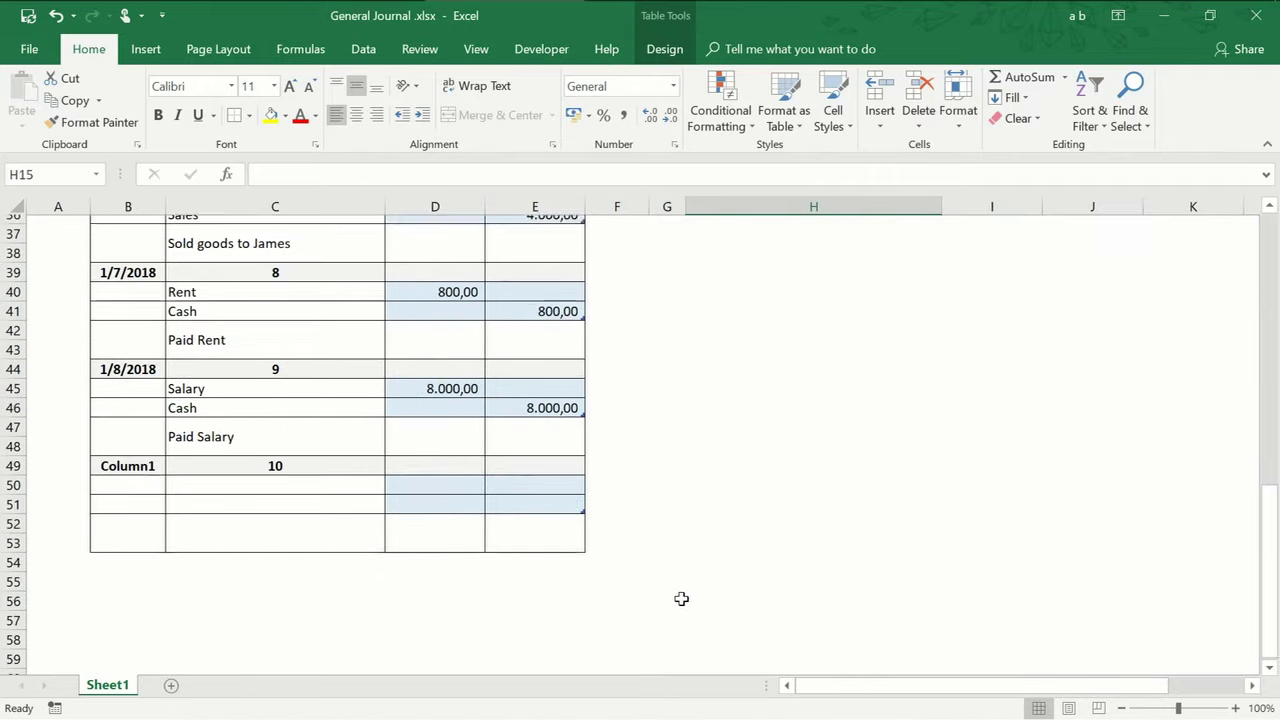
Scroll back up and view the SUMIF formula behind Furniture's debit total in I10
scroll(681, 598, up, 2)
scroll(681, 598, up, 2)
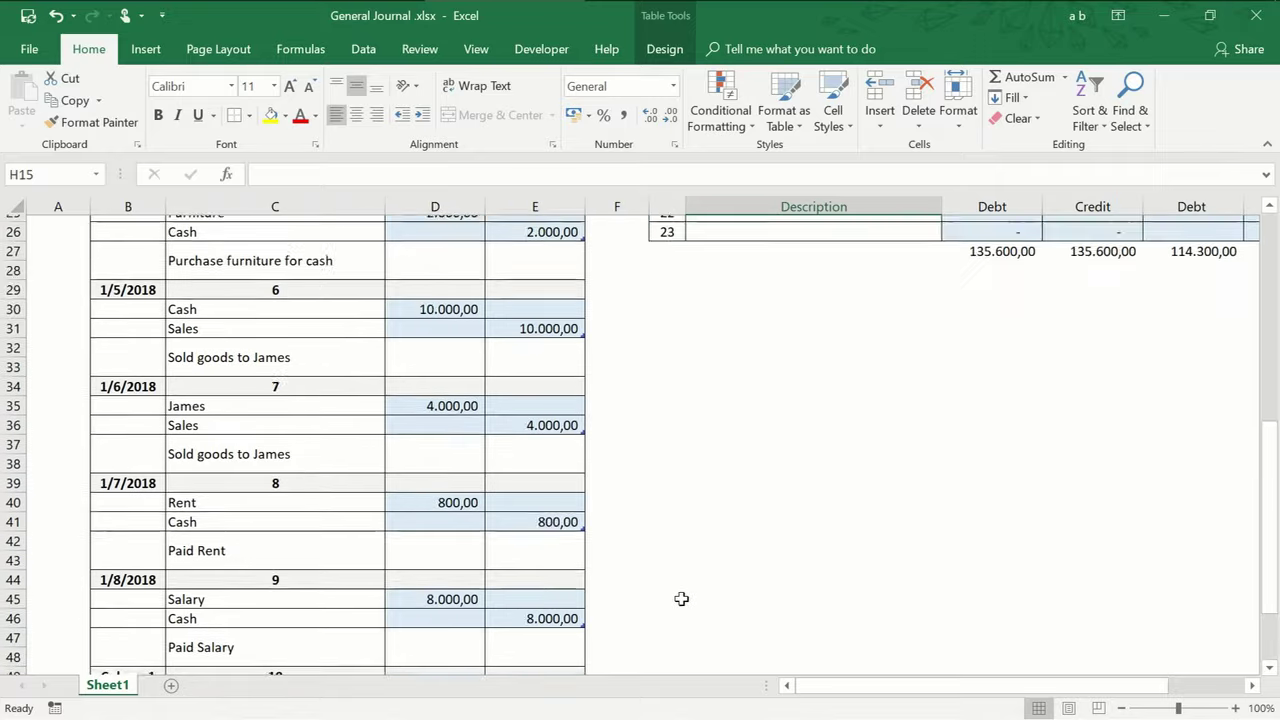
scroll(681, 598, up, 5)
scroll(681, 598, up, 2)
scroll(670, 600, up, 1)
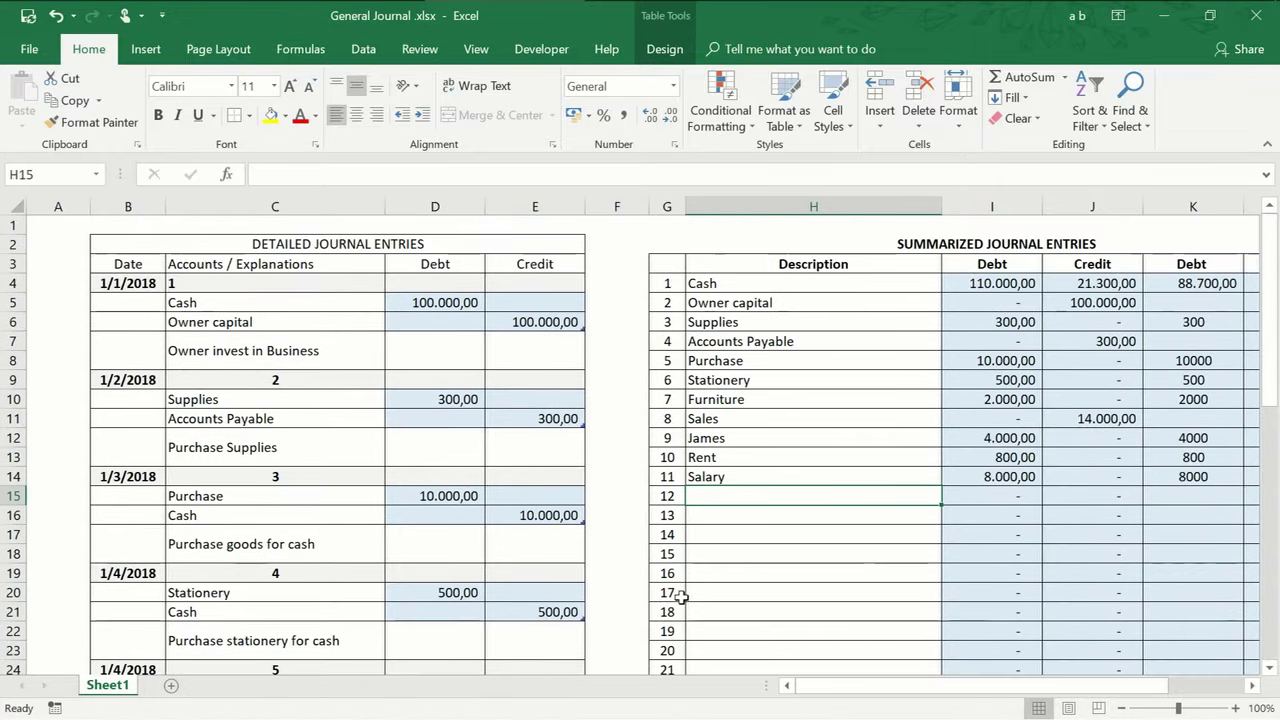
drag(808, 690, 891, 681)
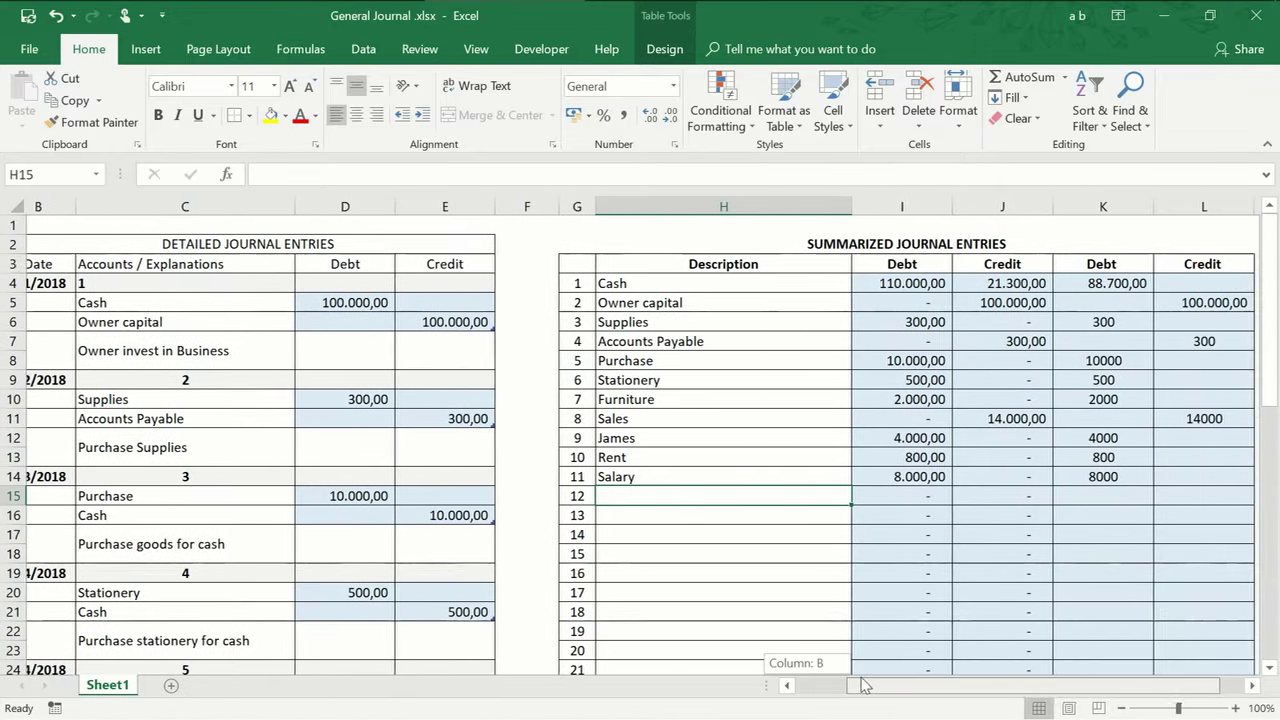
click(852, 397)
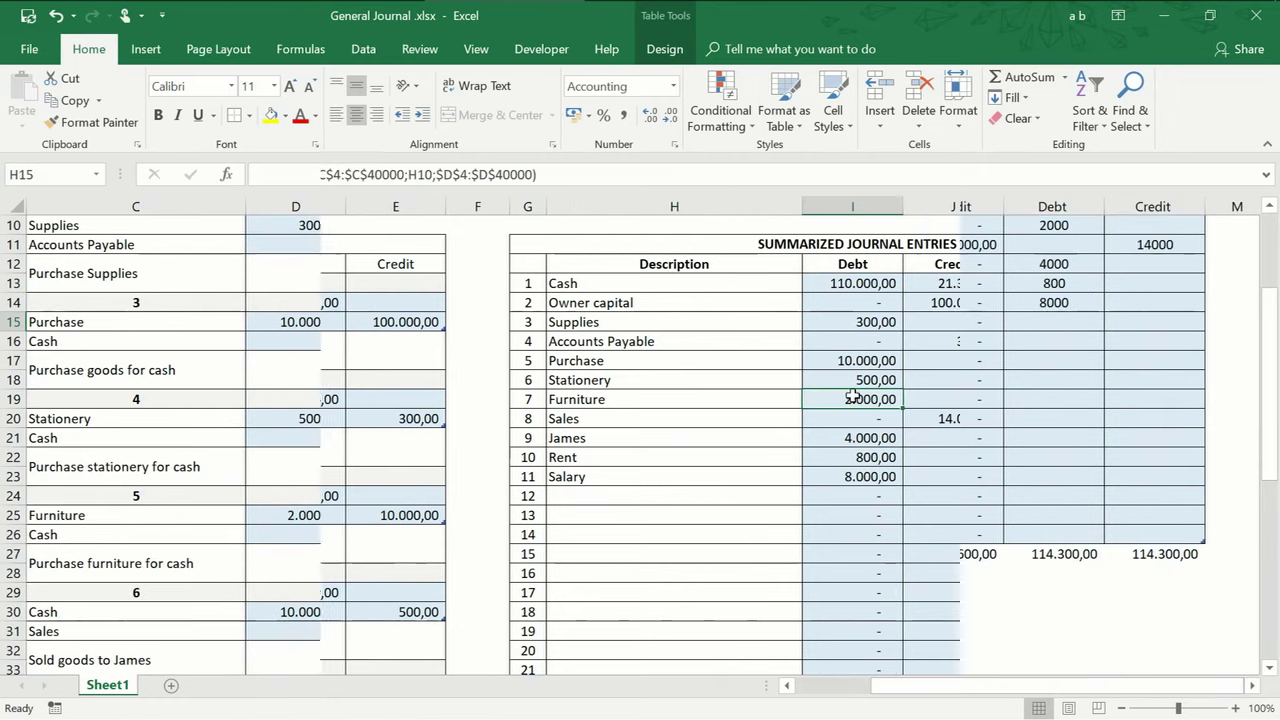